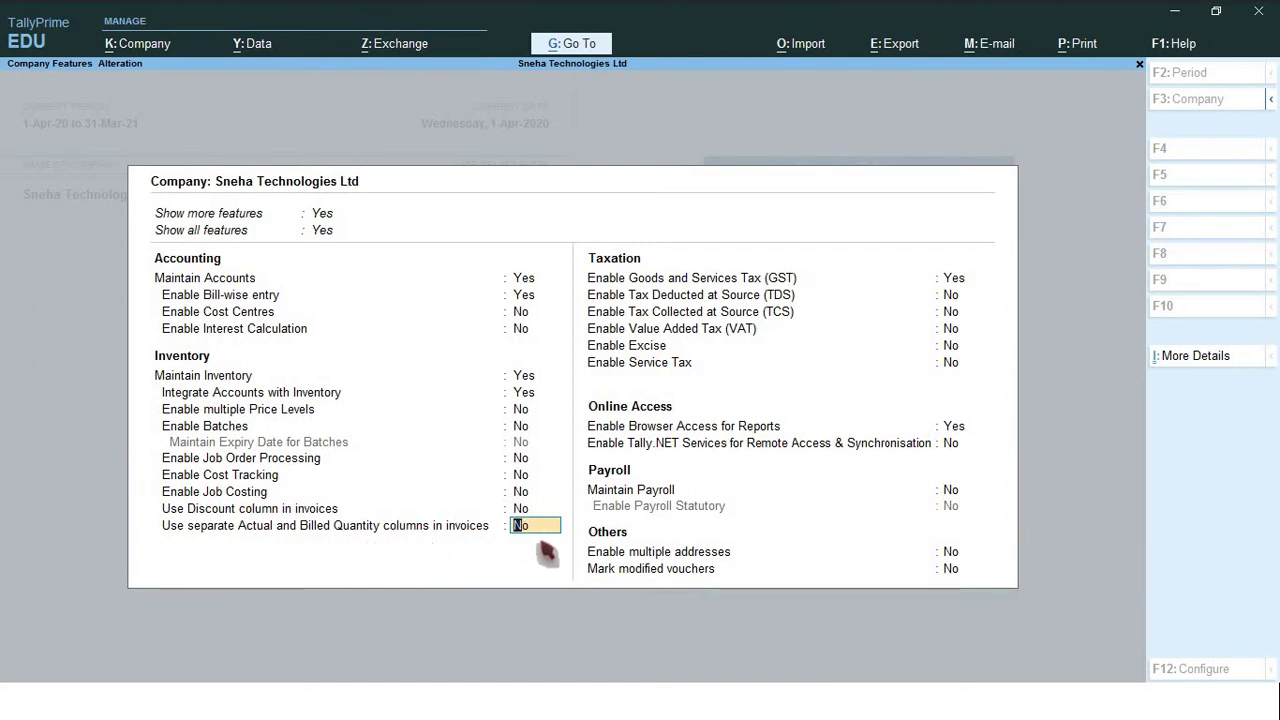
Enable separate Actual and Billed Quantity columns in invoices and continue to the company's GST details.
key("y")
key("Return")
key("Return")
key("Return")
key("Return")
key("Return")
key("Return")
key("Return")
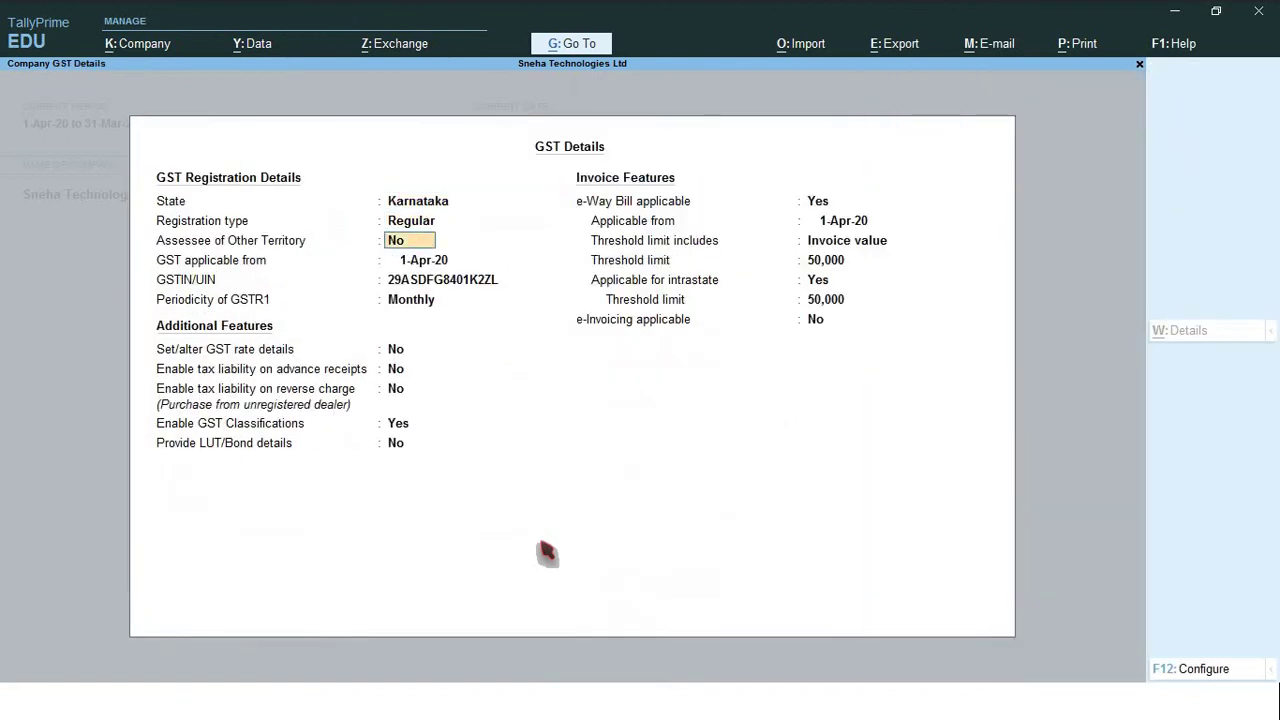
Accept the existing company GST details and save the altered company features.
key("Return")
key("Return")
key("Return")
key("Return")
key("Return")
key("Return")
key("Return")
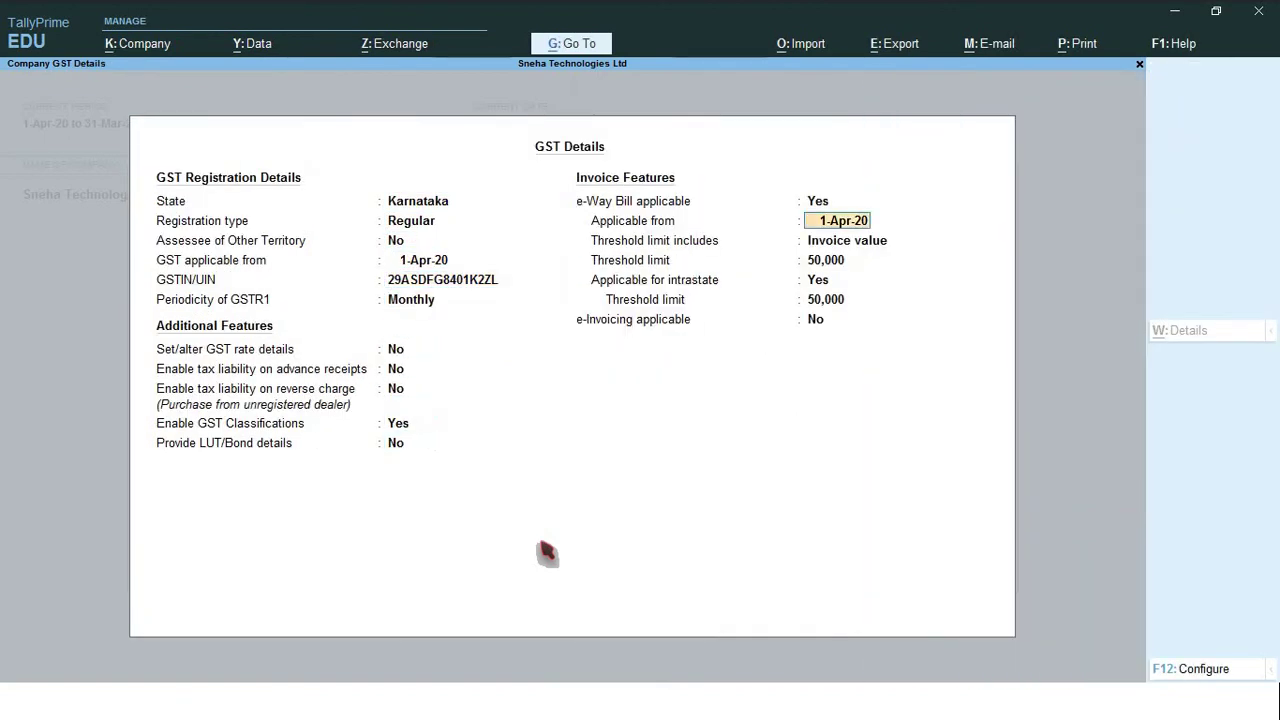
key("Return")
key("Return")
key("Return")
key("Return")
key("Return")
key("Return")
key("Return")
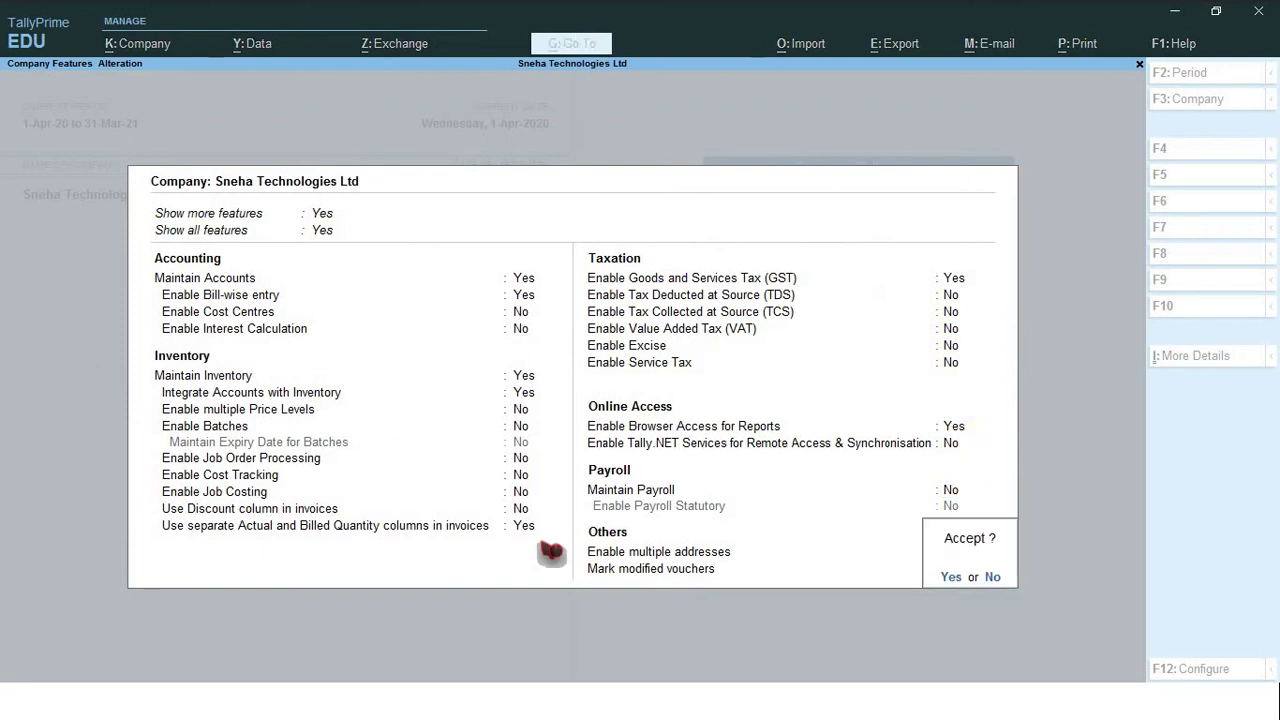
key("Return")
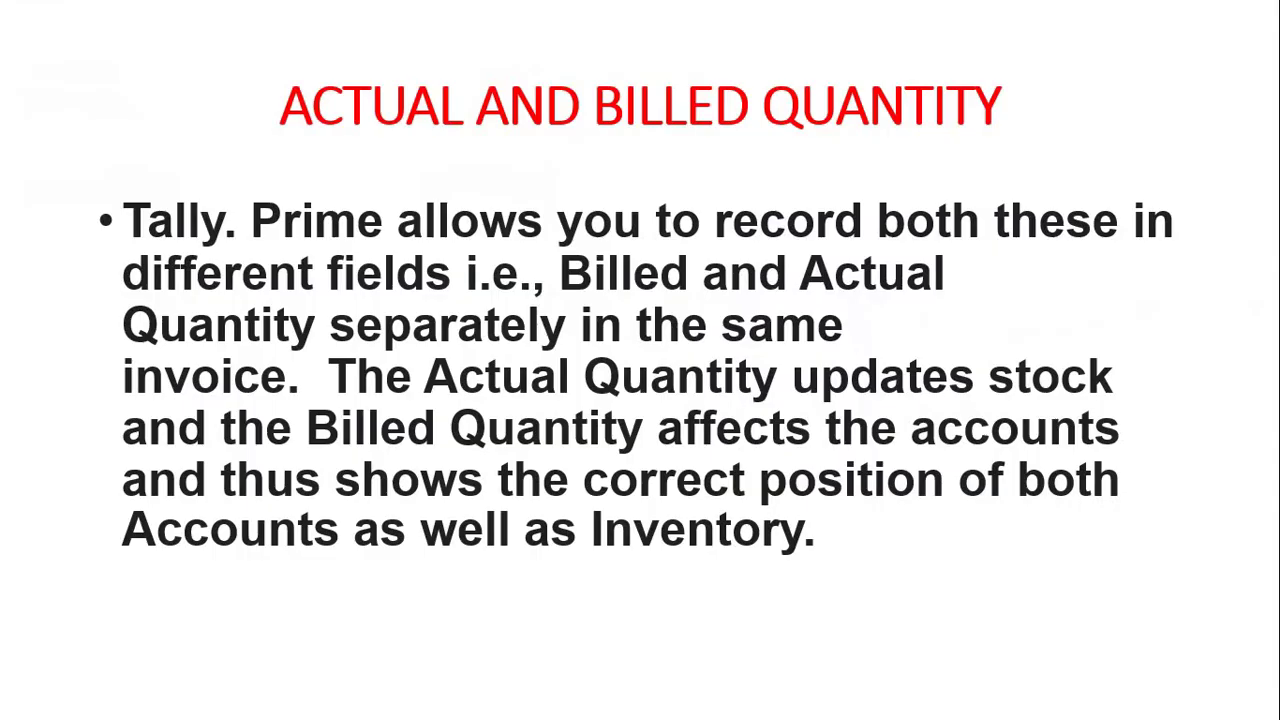
Switch back to TallyPrime and start a new ledger named Purchase @ 18% under the Purchase Accounts group.
key("Right")
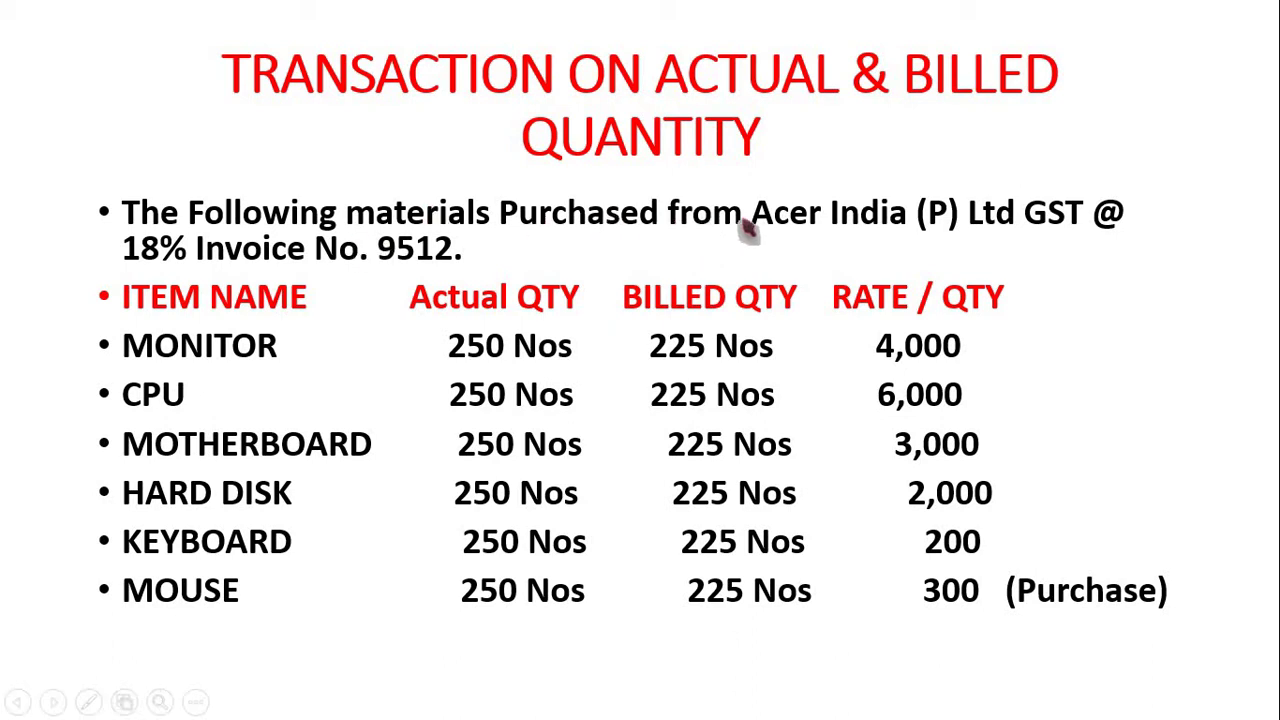
key("alt+Tab")
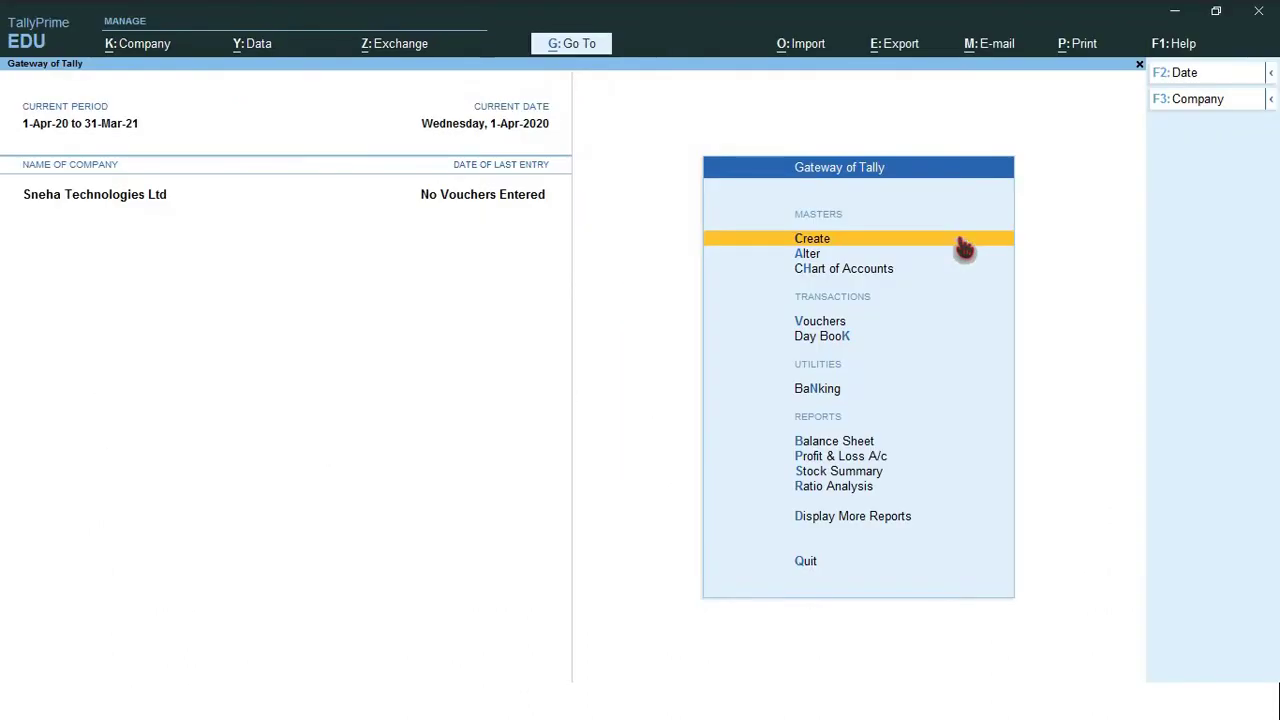
left_click(963, 245)
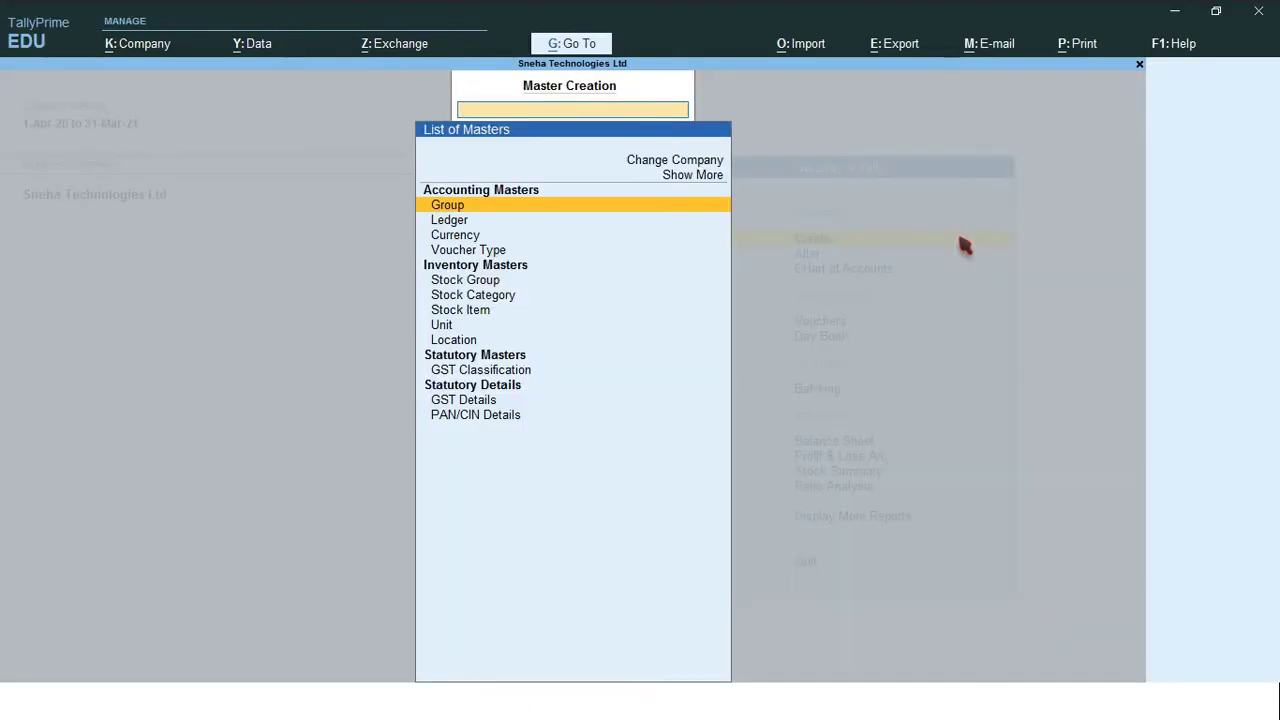
key("Down")
key("Return")
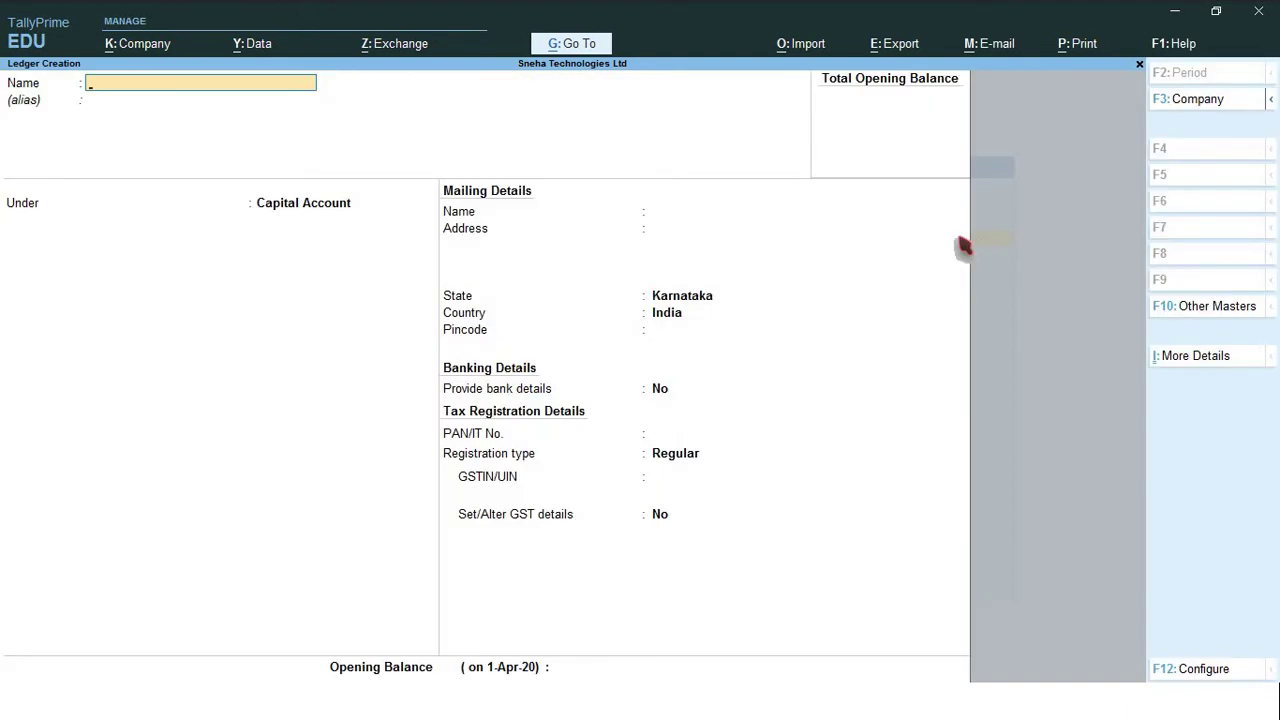
type("Purchase @ 18%")
key("Return")
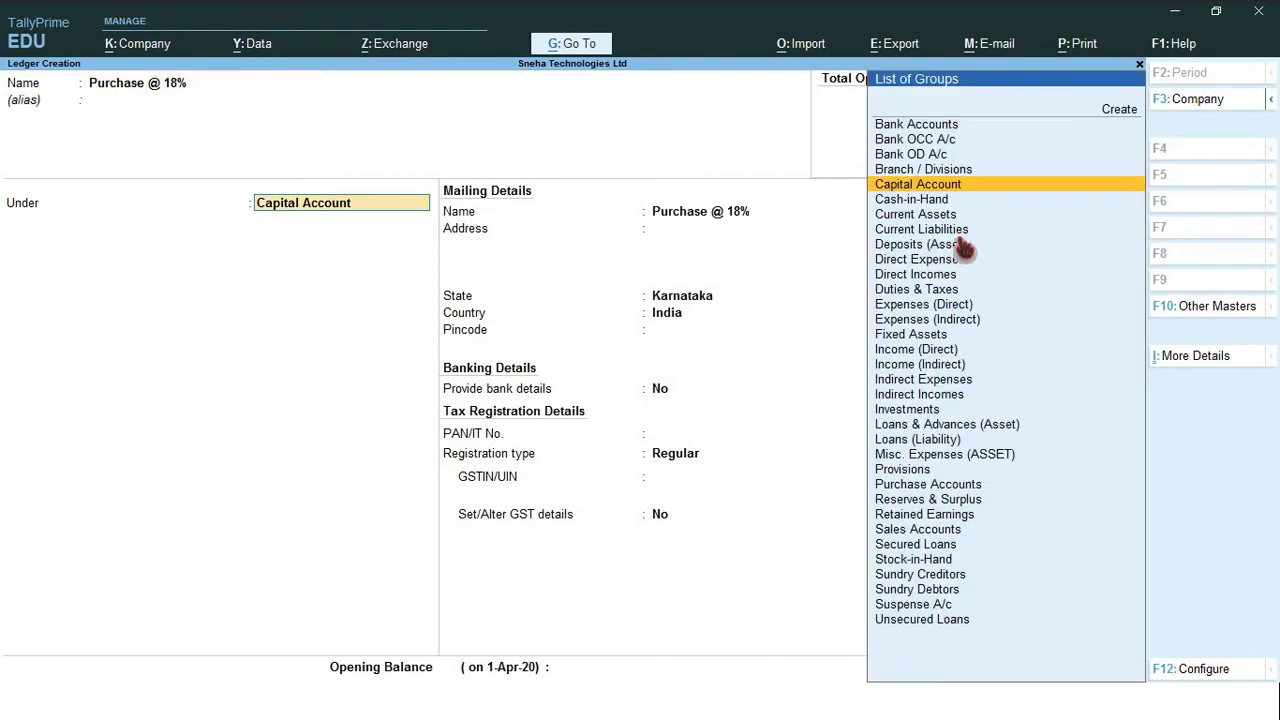
type("Pu")
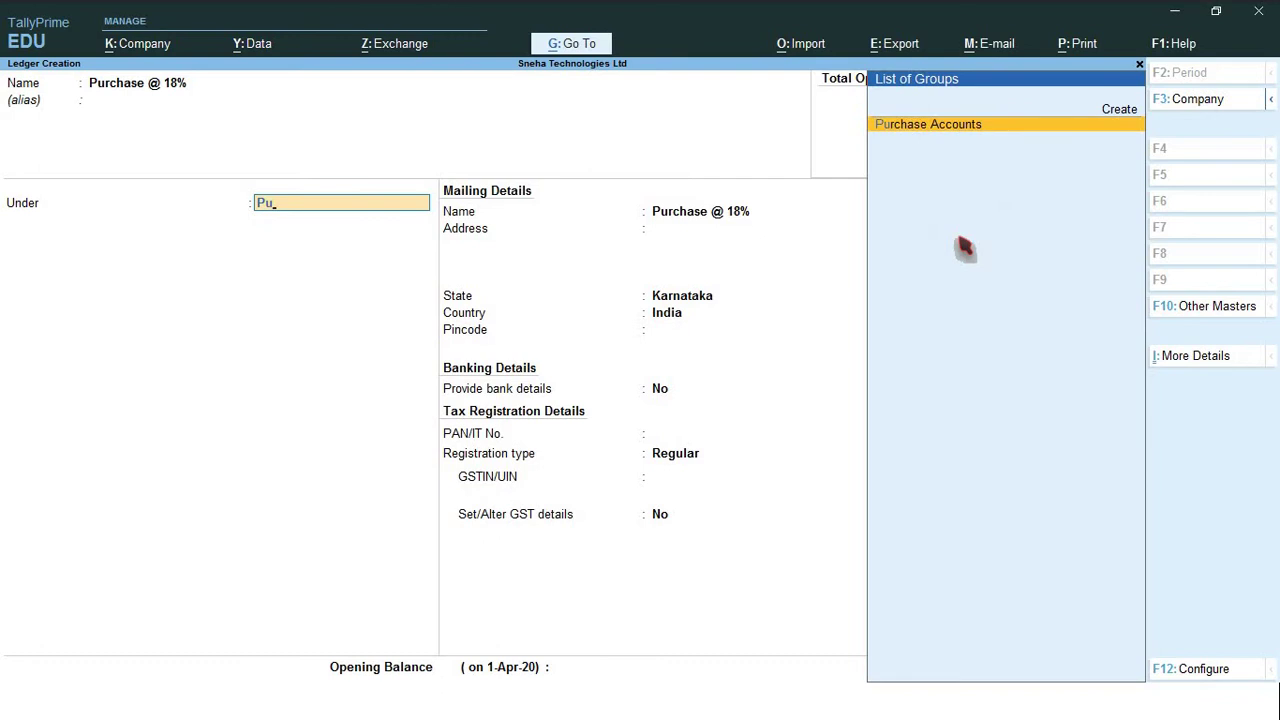
key("Return")
Keep GST applicable for the purchase ledger, enable its GST details and set the nature of transaction to Purchase Taxable.
key("Return")
key("Return")
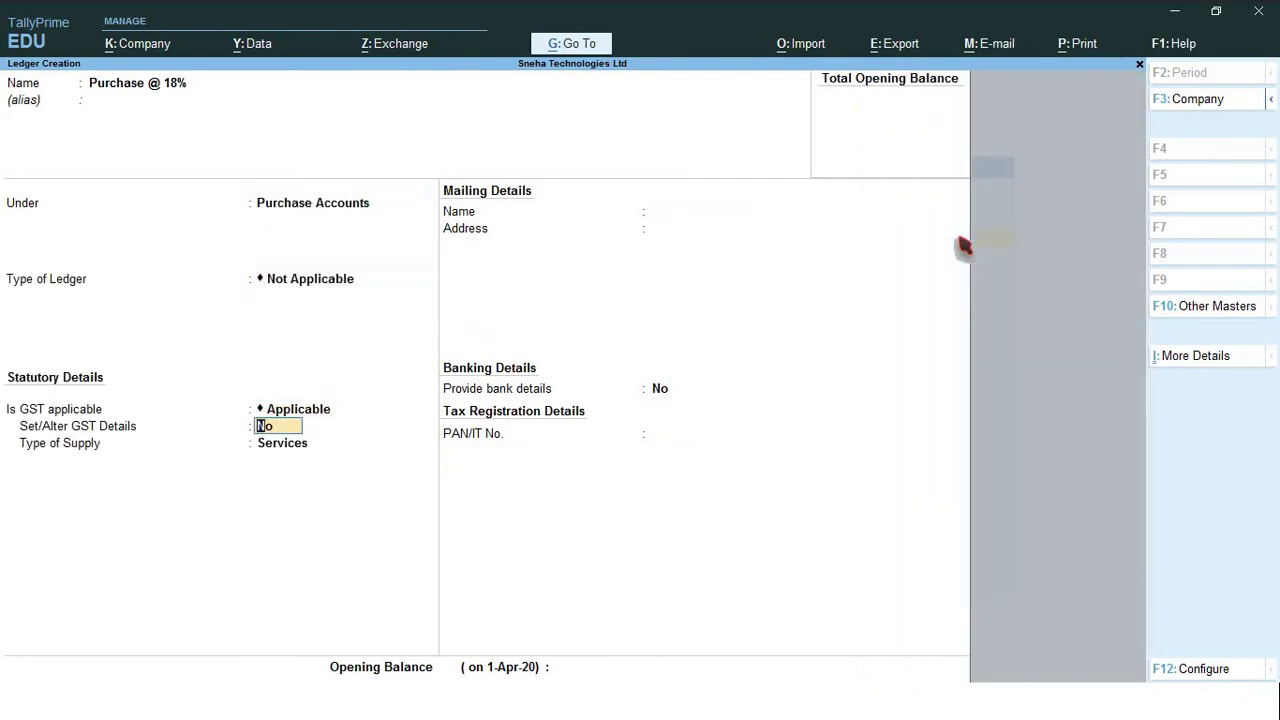
key("Up")
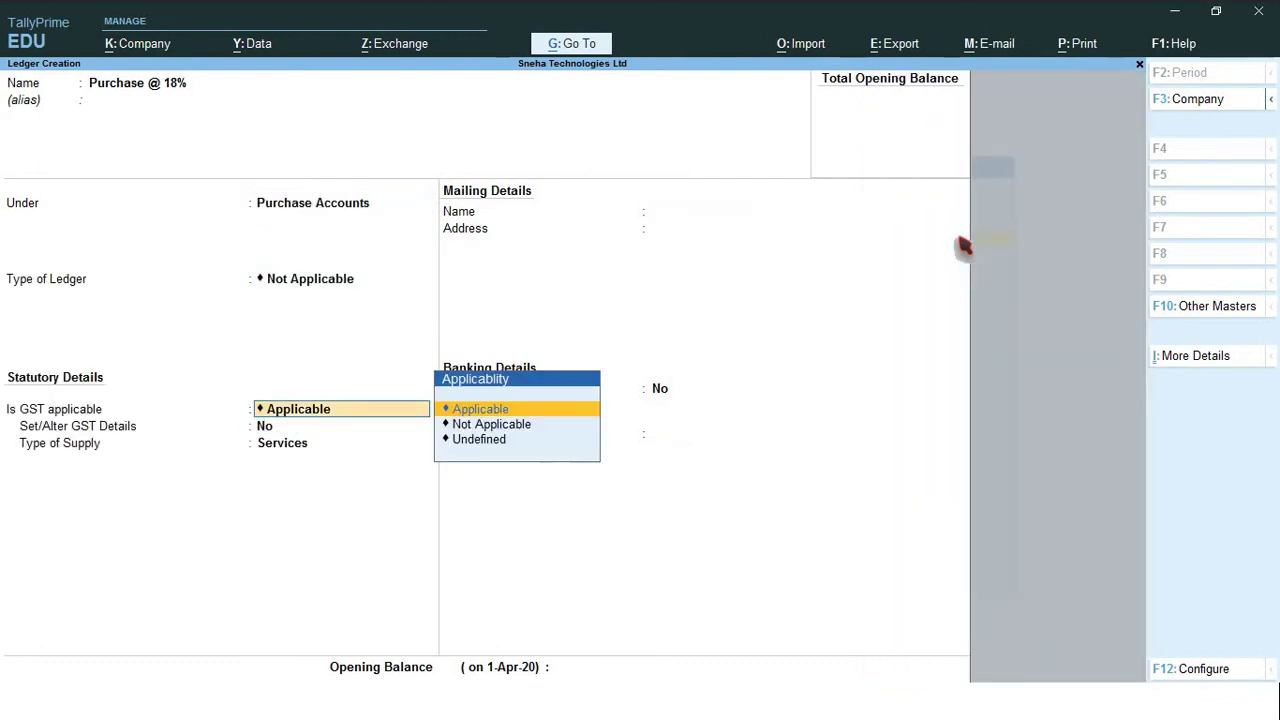
key("Return")
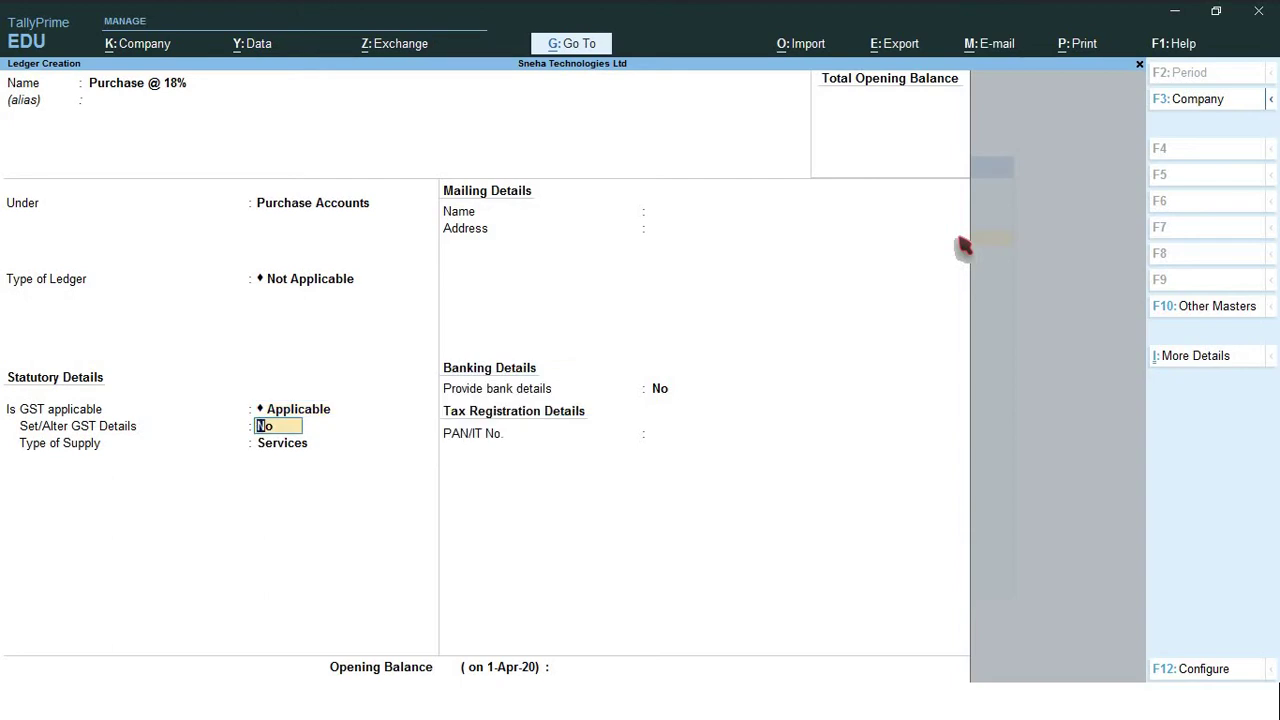
key("y")
key("Return")
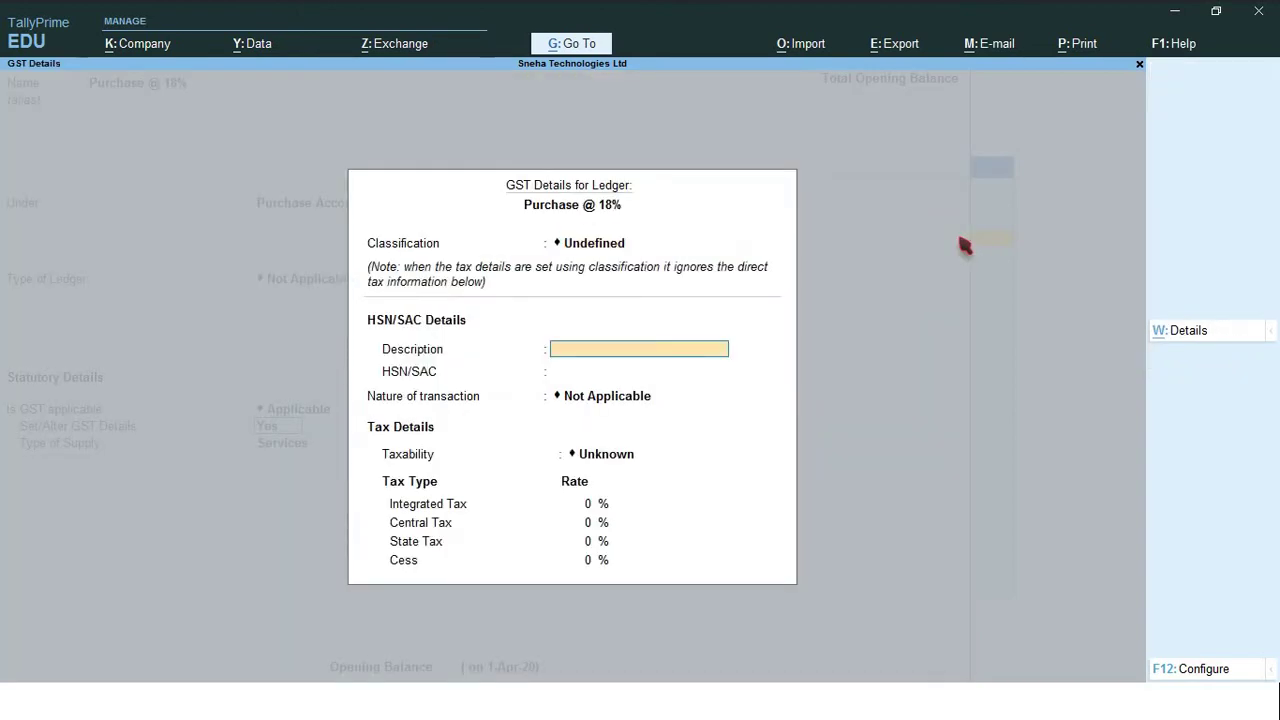
key("Return")
key("Return")
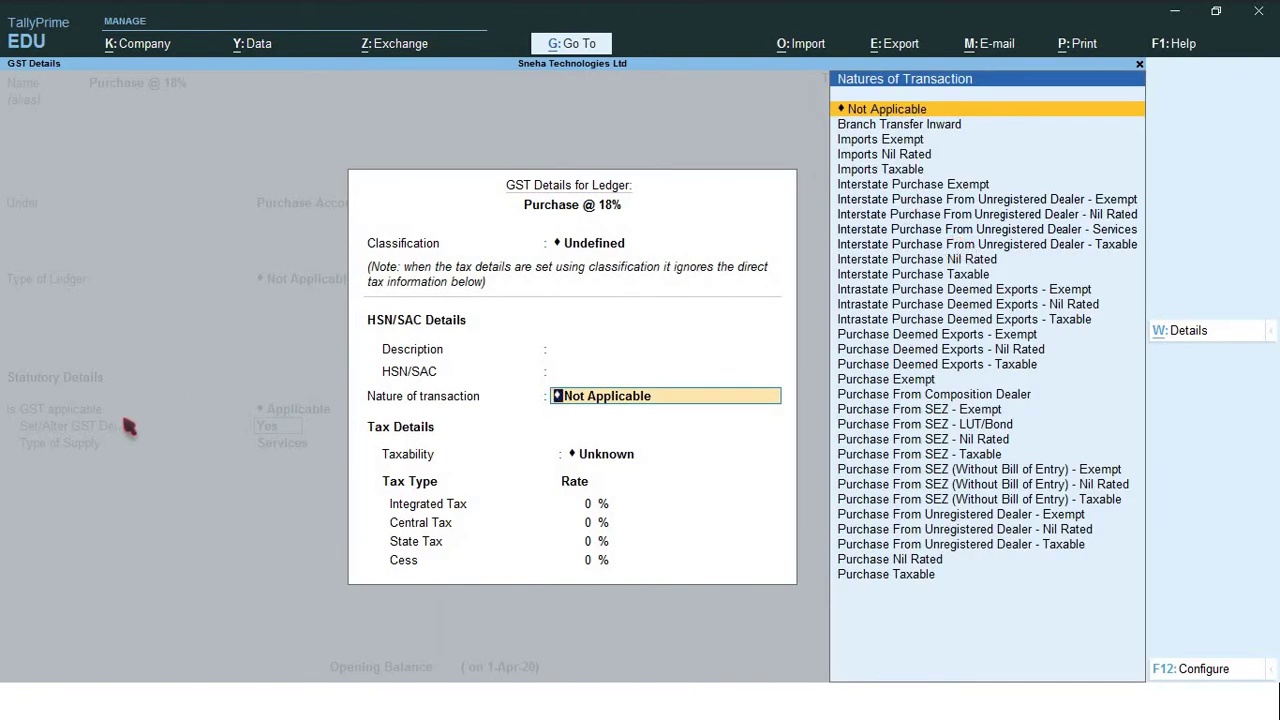
type("P")
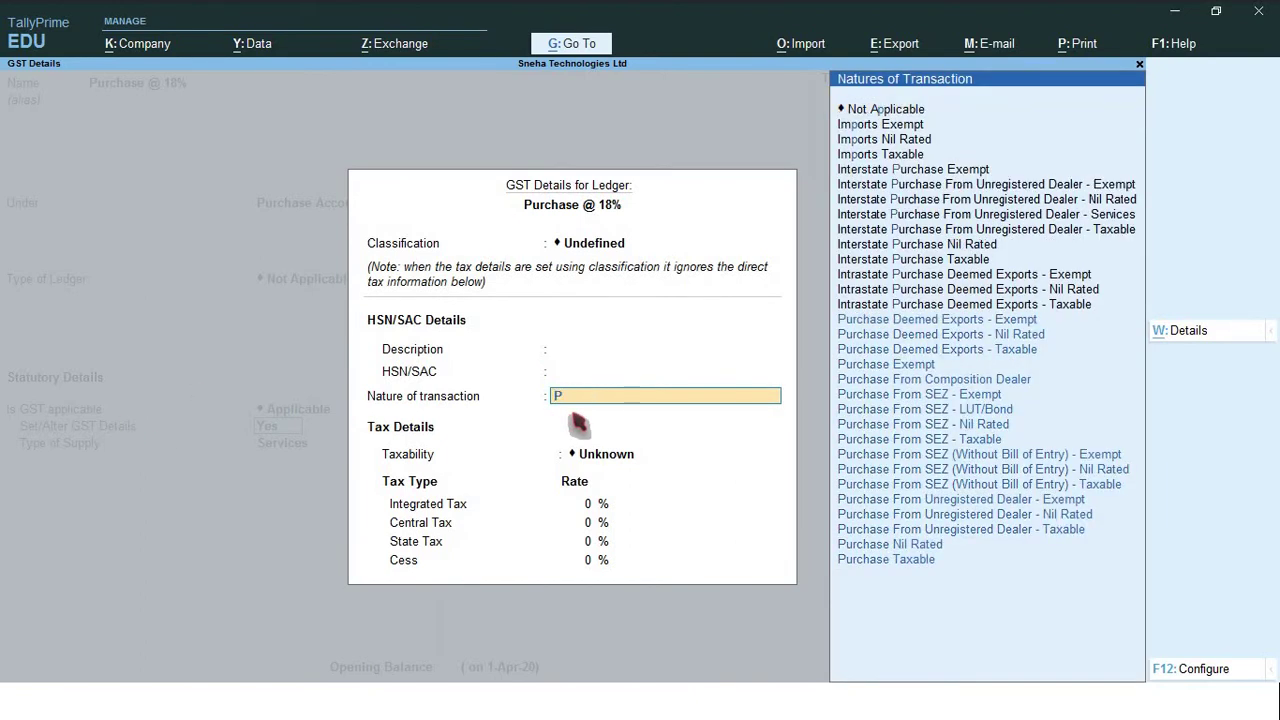
type("u")
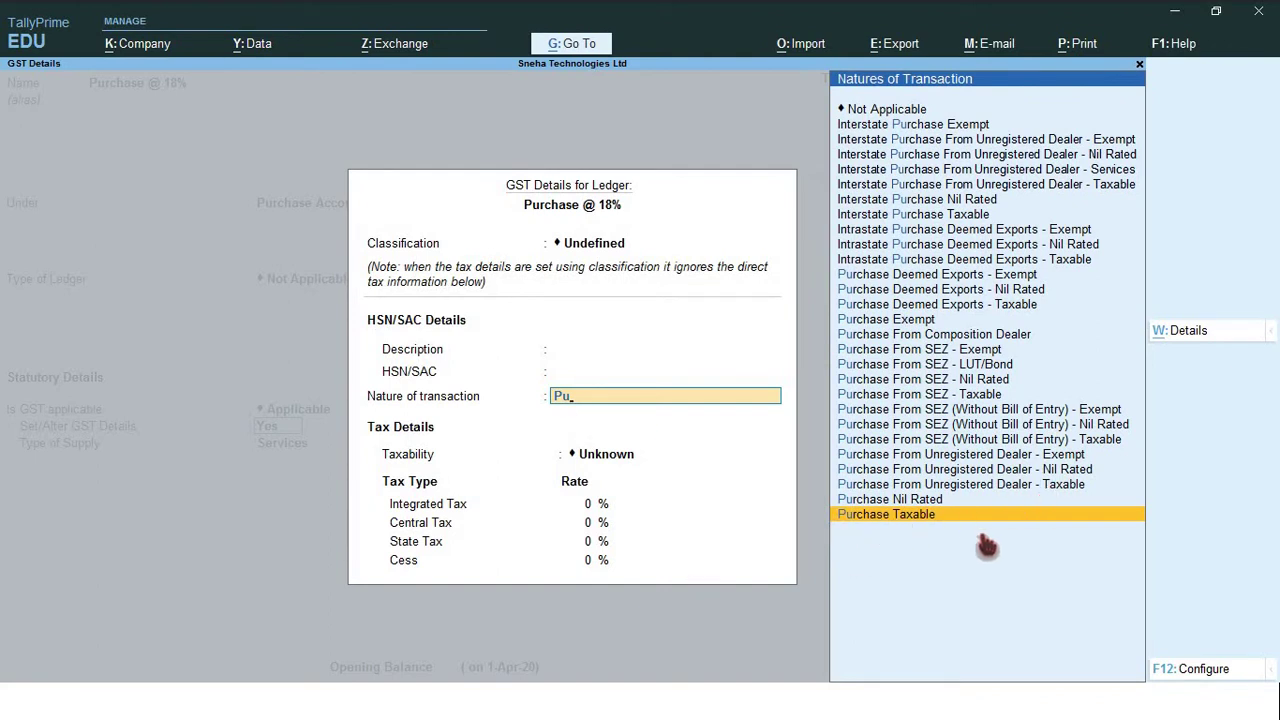
key("Return")
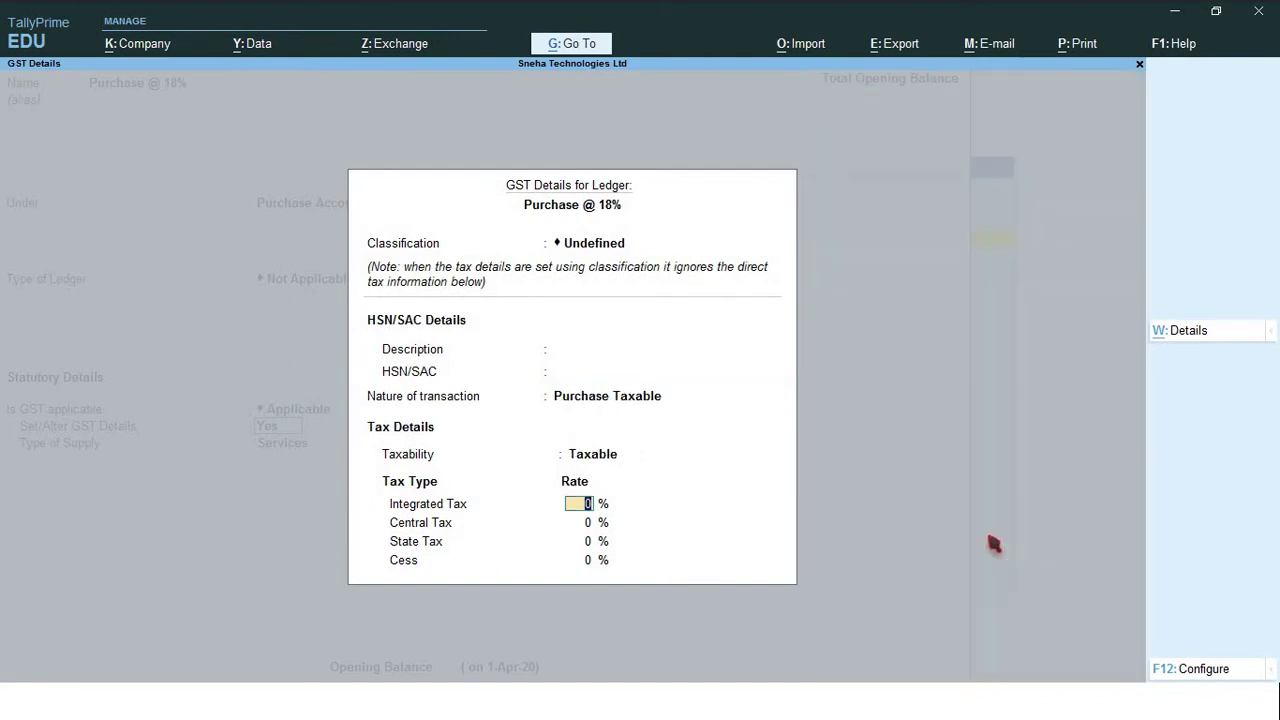
Set the purchase ledger's integrated tax rate to 18% and accept the GST details.
type("18")
key("Return")
key("Return")
key("Return")
key("Return")
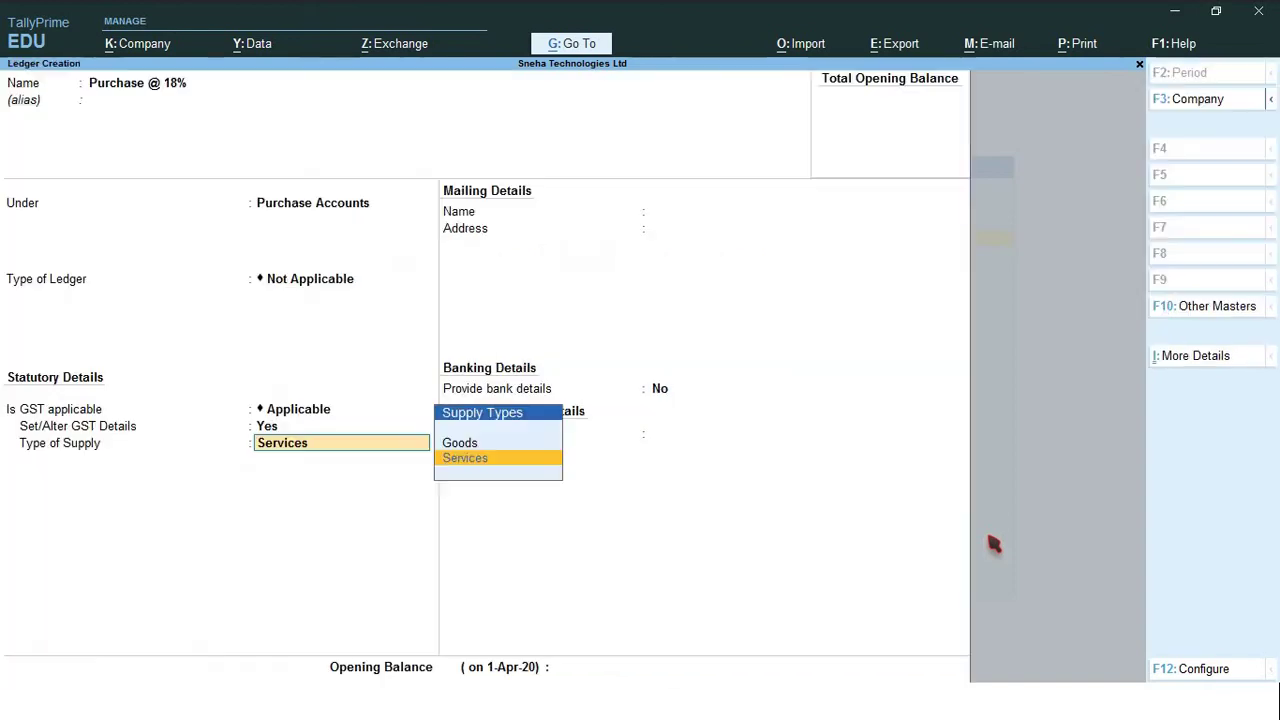
Set the purchase ledger's type of supply to Goods and save the ledger without an opening balance.
key("Up")
key("Return")
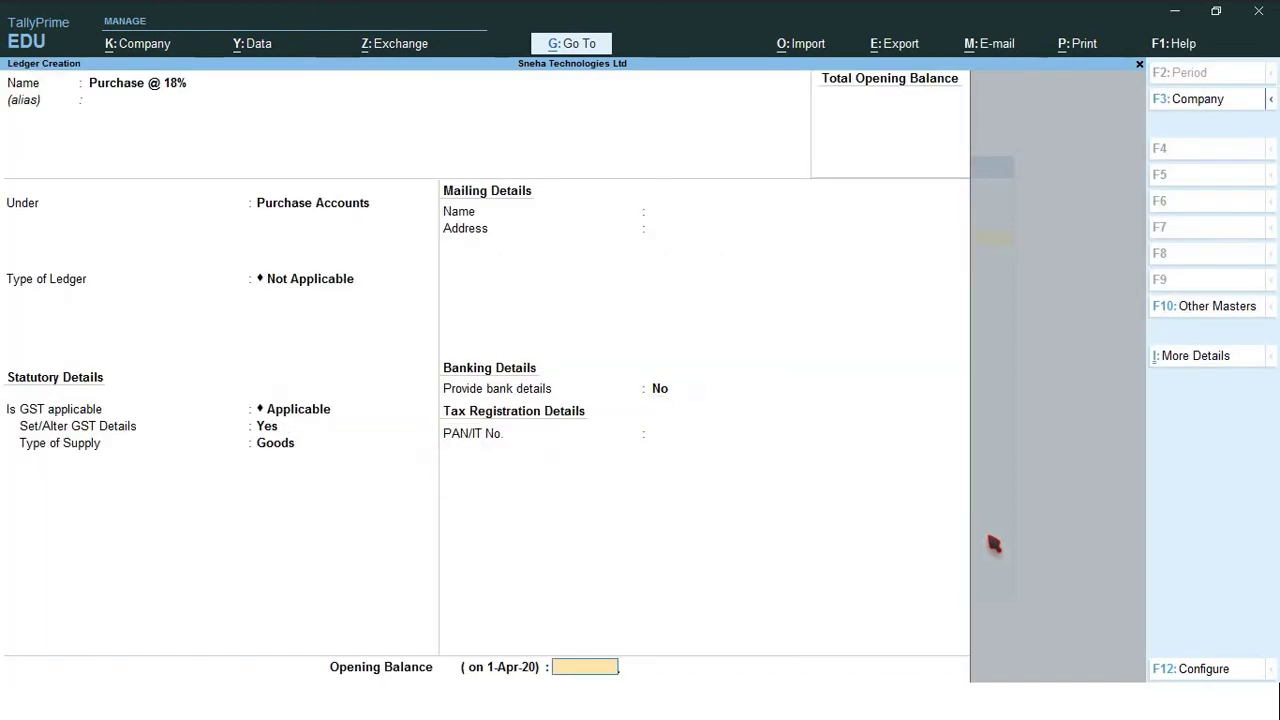
key("Return")
key("Return")
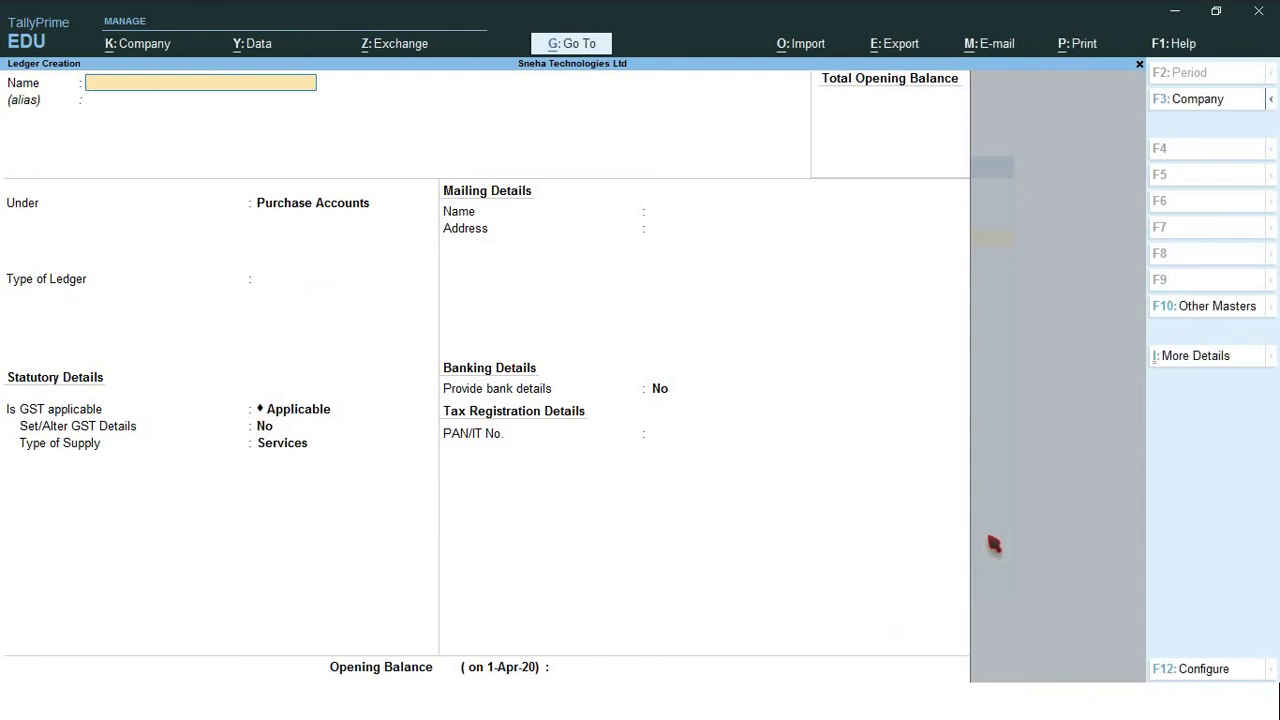
Create a ledger named CGST @ 9% under Duties & Taxes with duty type GST and tax type Central Tax.
type("CGST @ 9%")
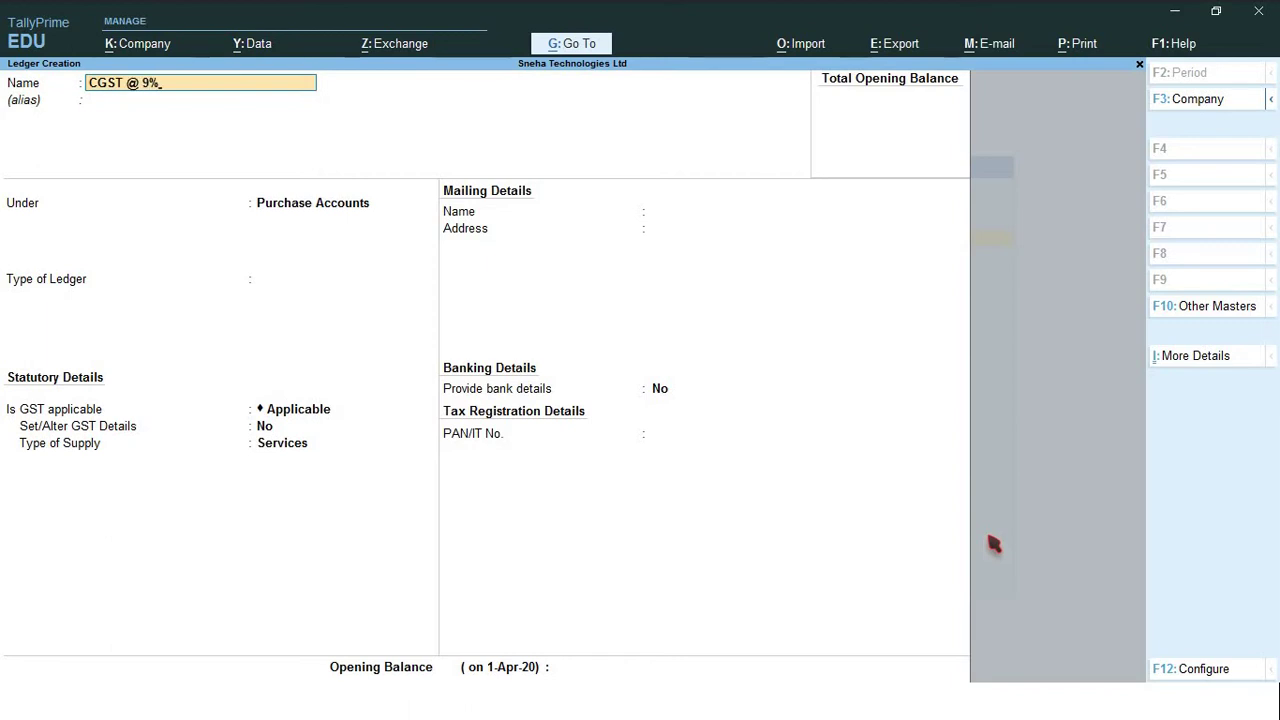
key("Return")
type("DU")
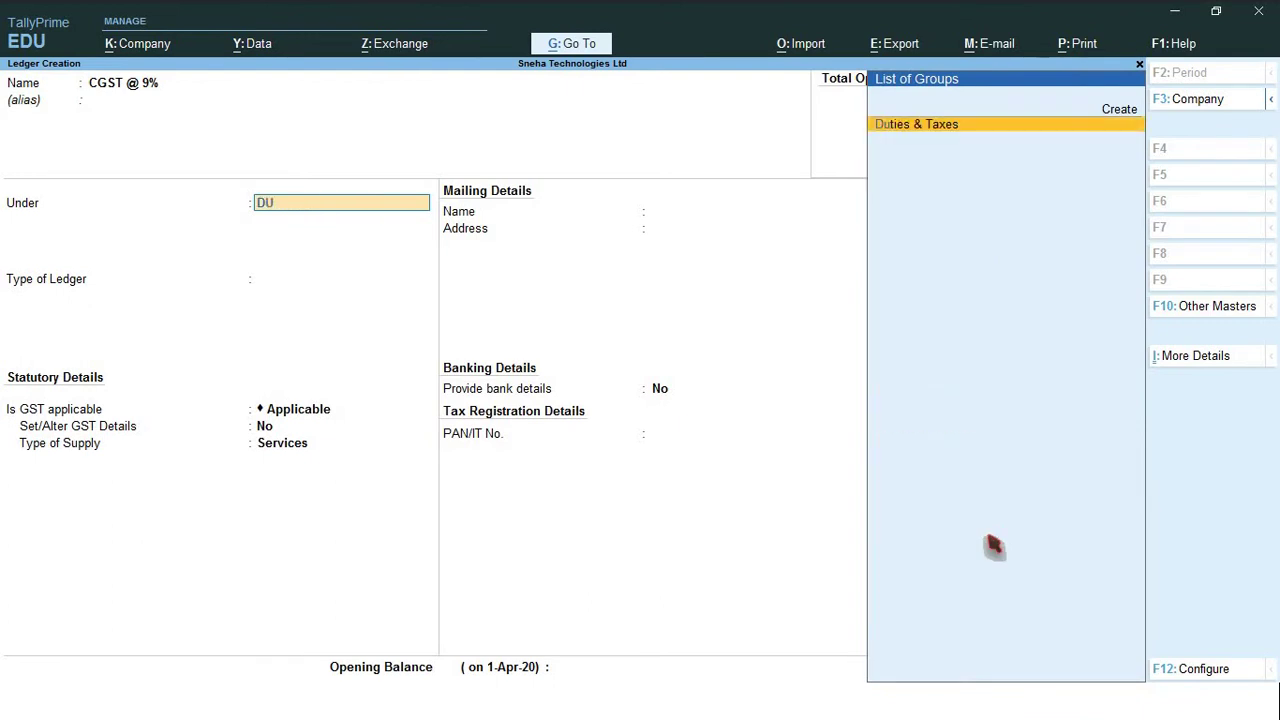
key("Return")
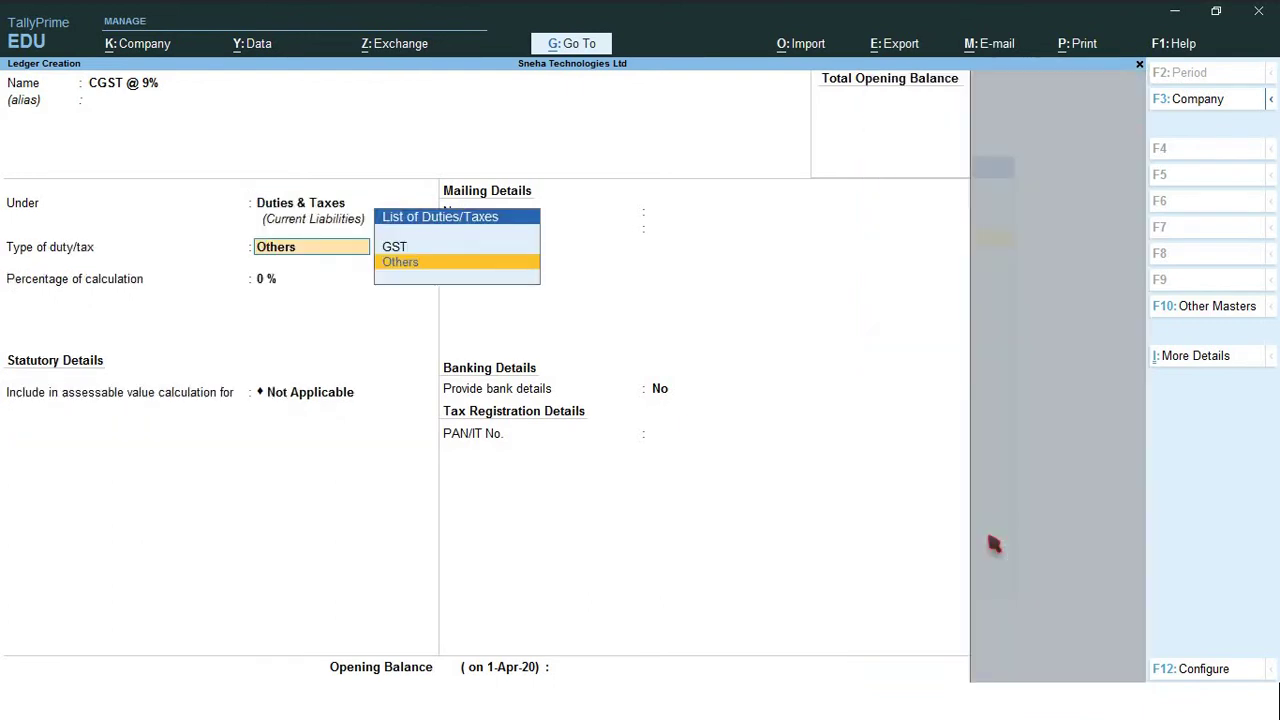
key("Up")
key("Return")
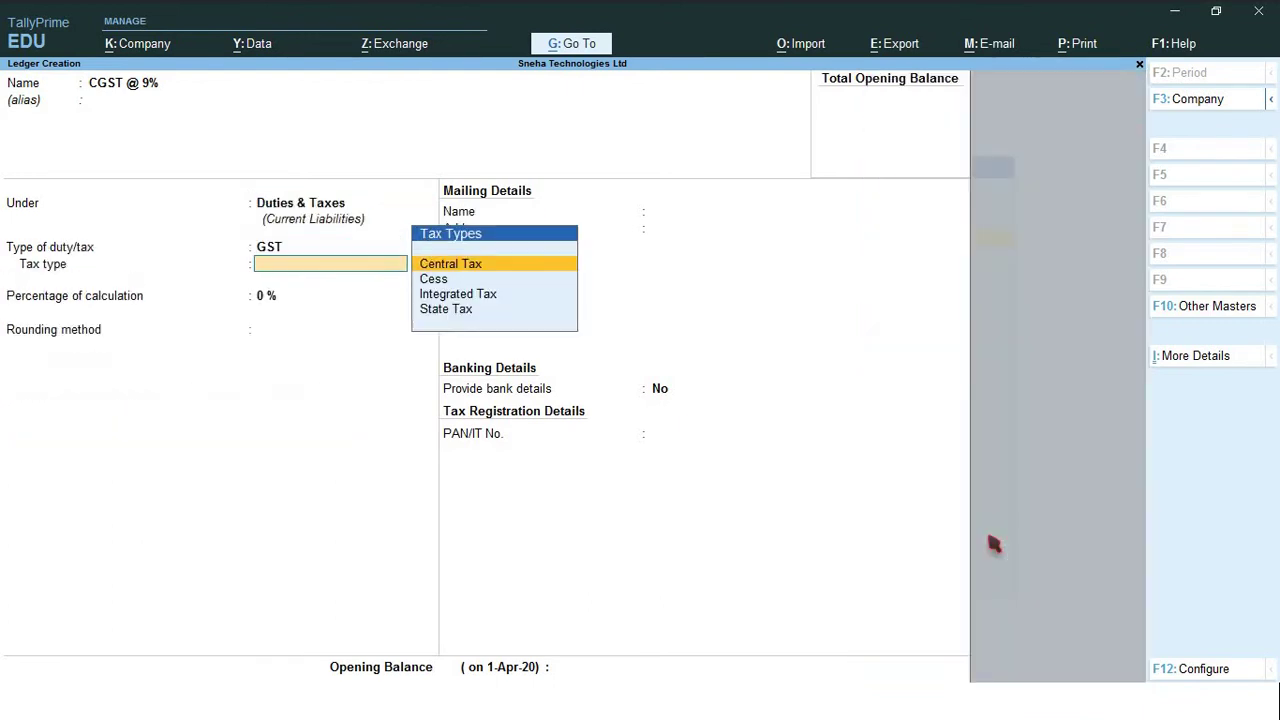
key("Return")
key("Return")
key("Return")
key("Return")
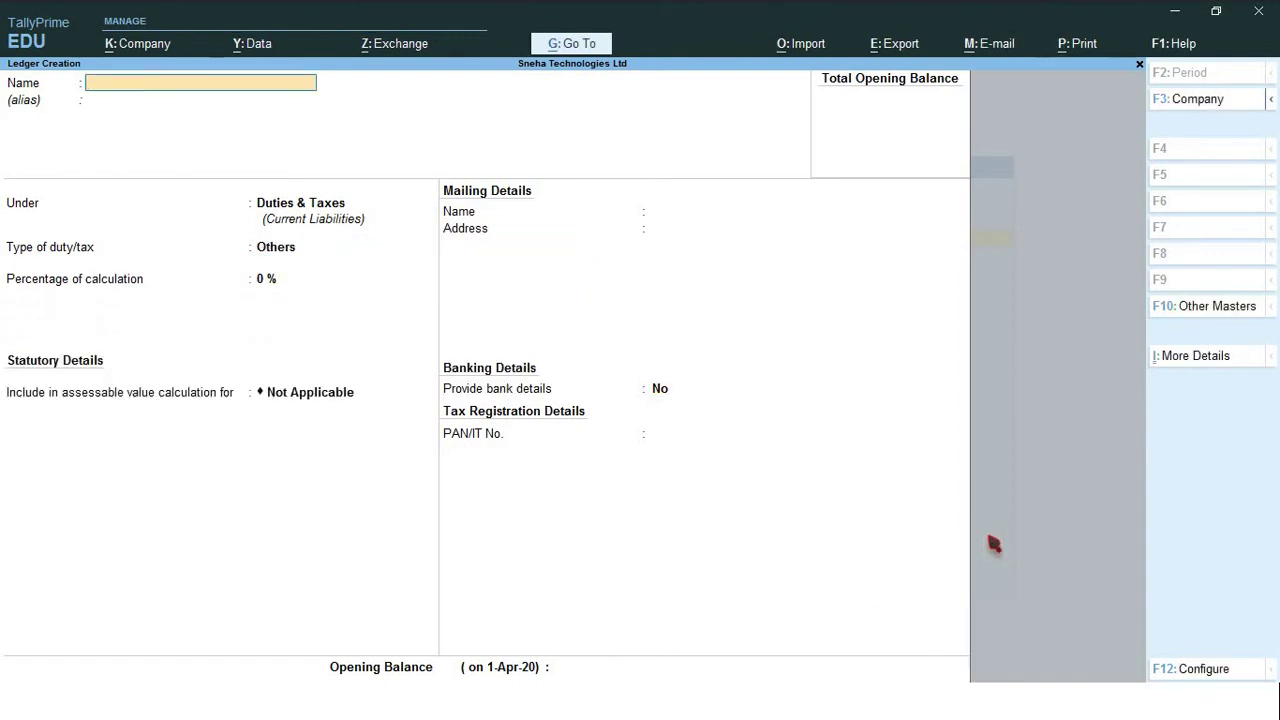
Create a ledger named SGST @ 9% under Duties & Taxes with duty type GST and tax type State Tax.
type("SGST @ 9%")
key("Return")
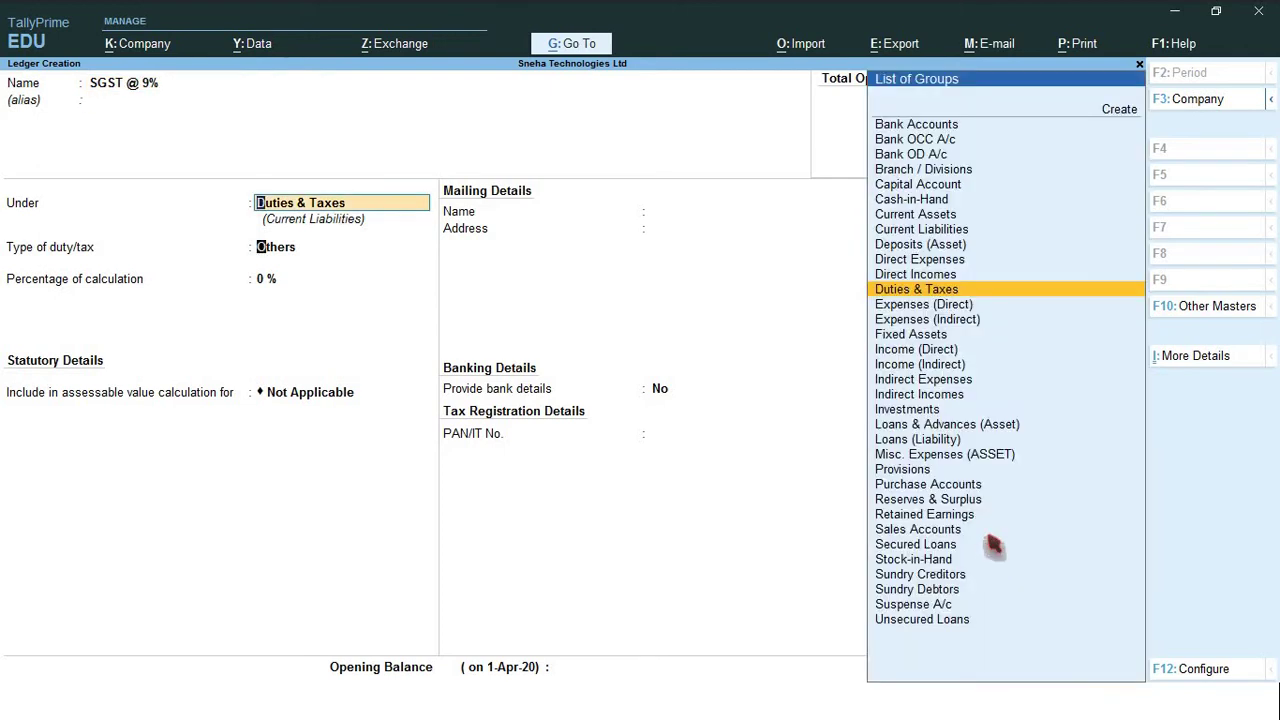
key("Return")
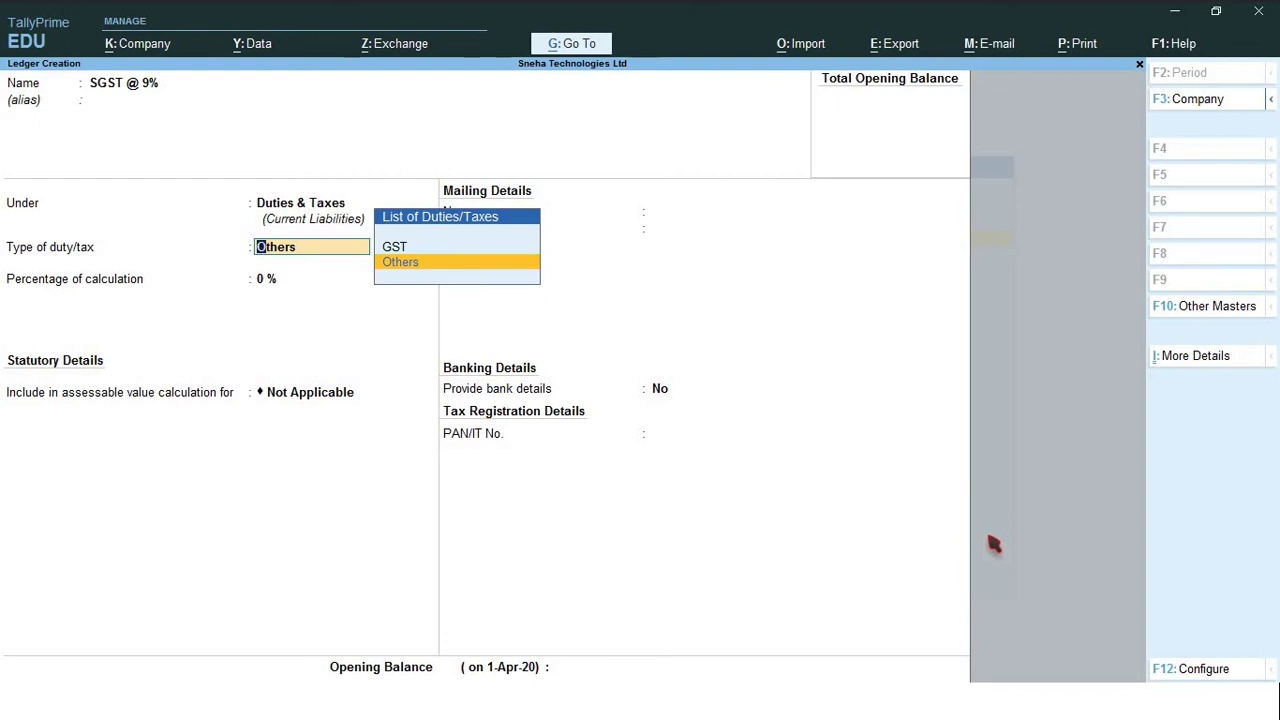
key("Up")
key("Return")
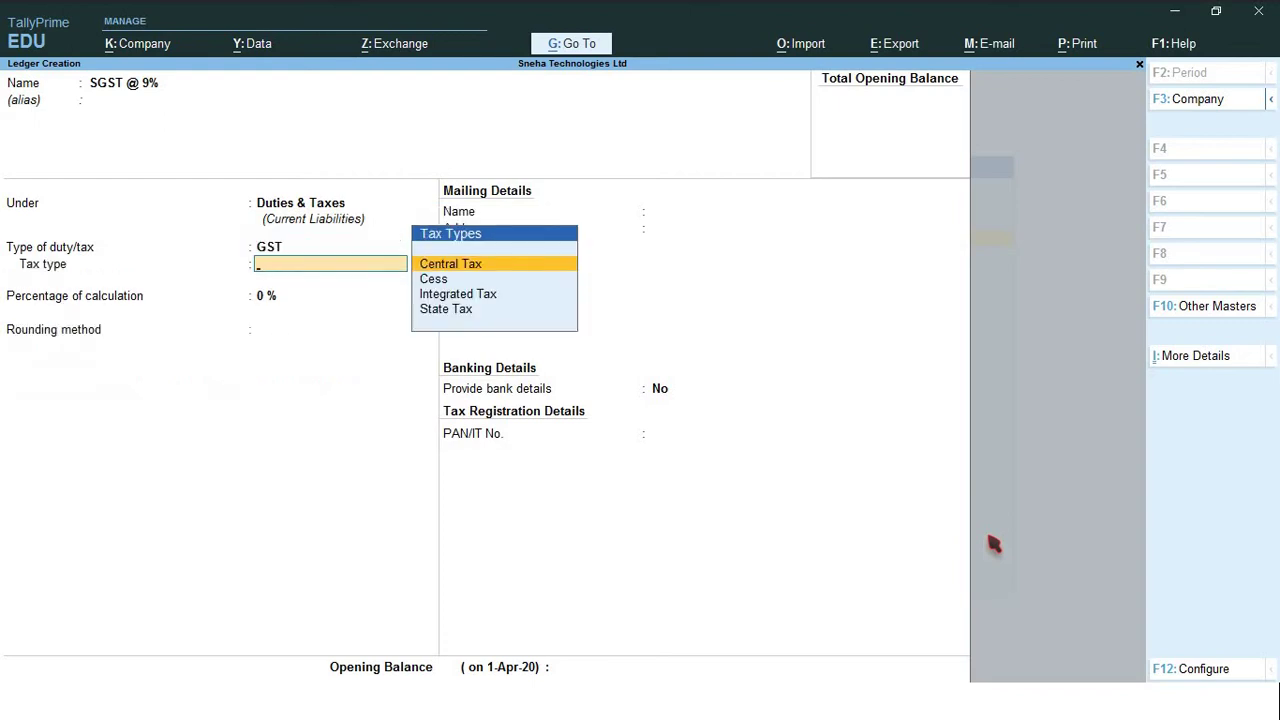
key("Down")
key("Down")
key("Down")
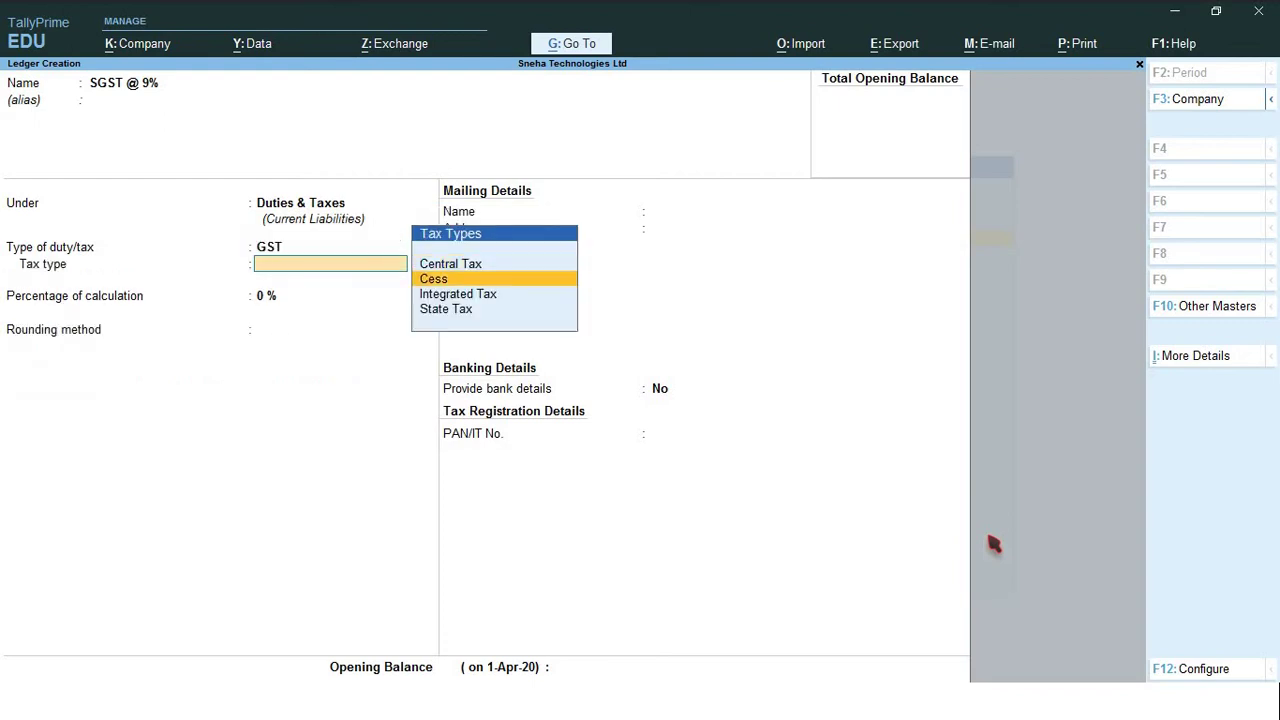
key("Return")
key("Return")
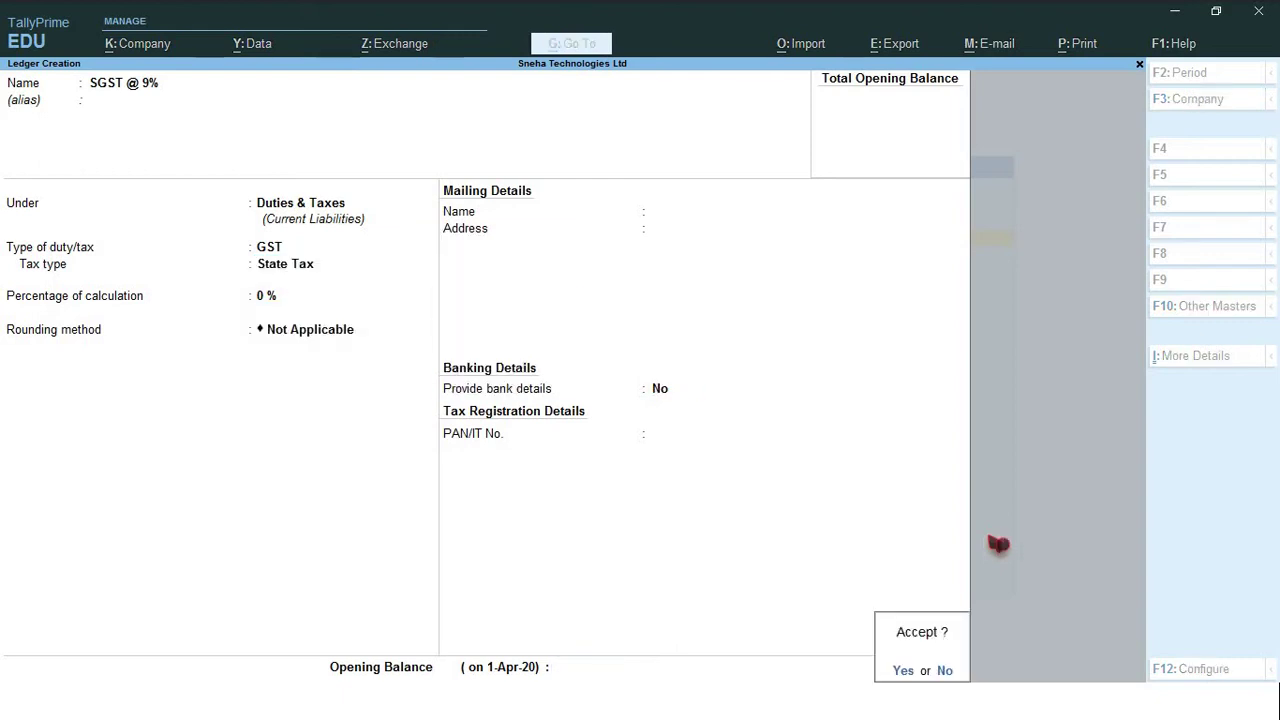
key("Return")
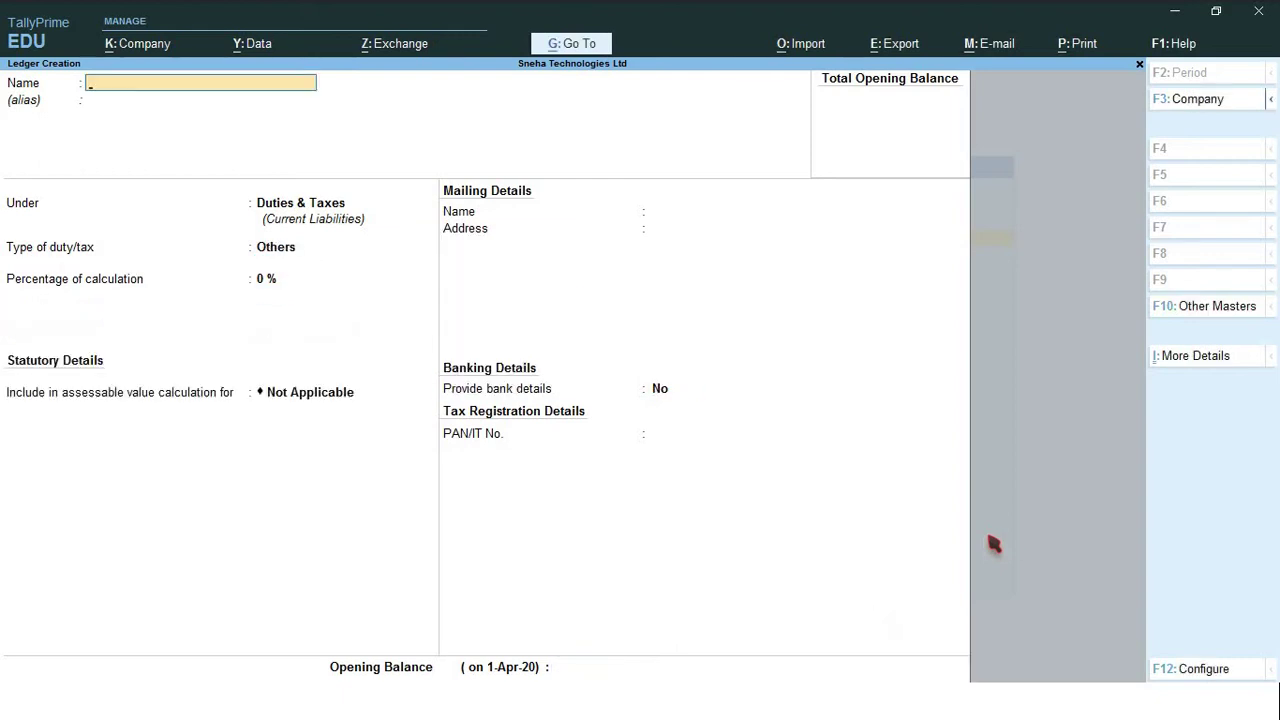
Name the new ledger Acer India (P) Ltd and place it under Sundry Creditors.
type("Acer India (P) Ltd")
key("Return")
key("Return")
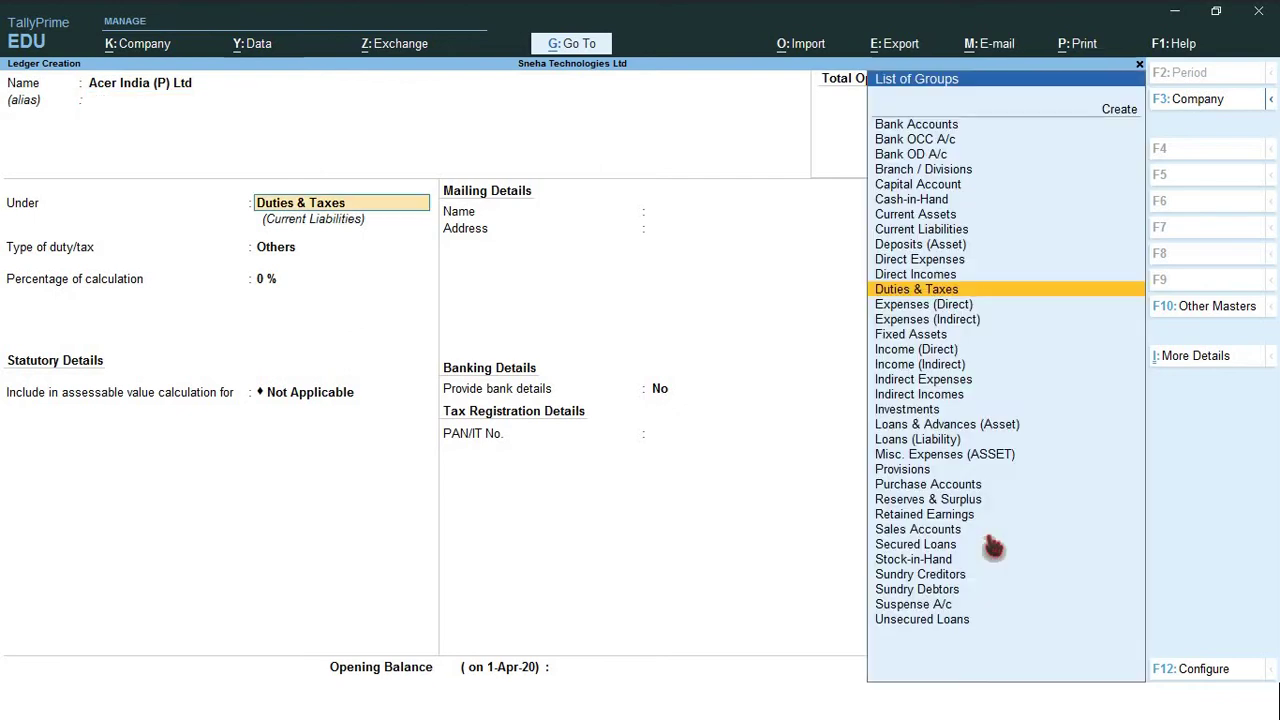
type("Su")
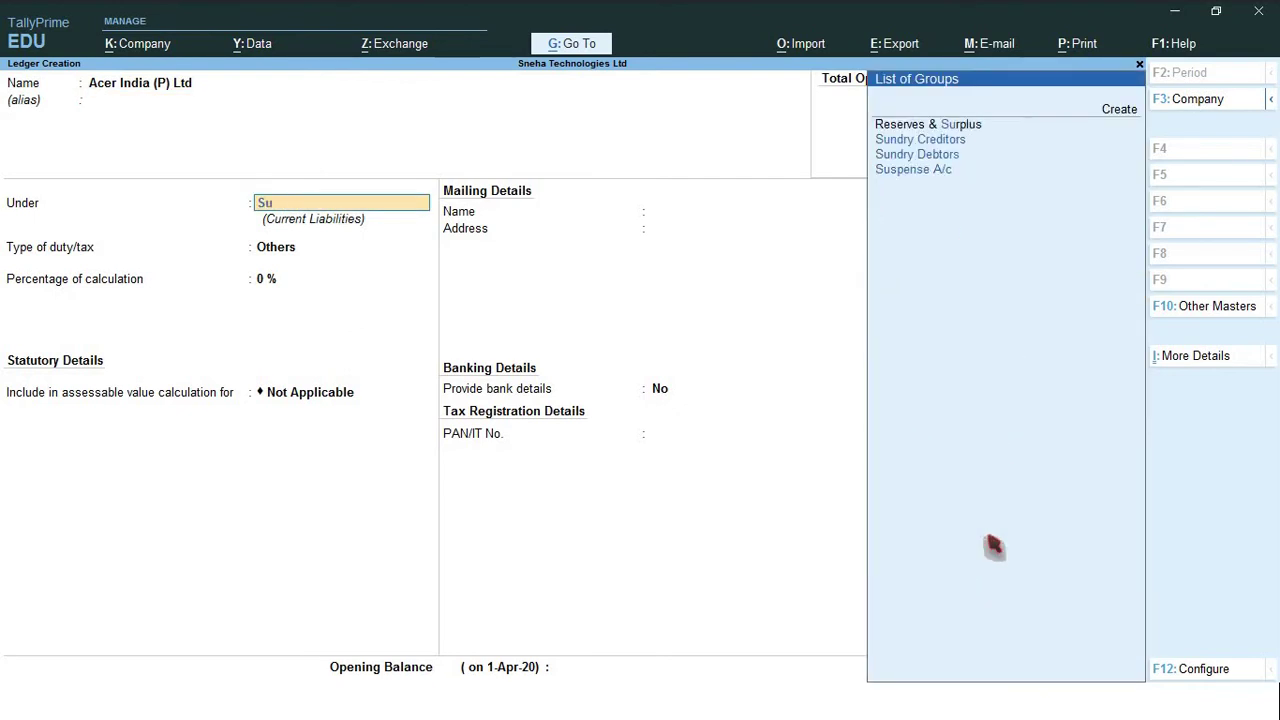
key("Return")
Keep bill-by-bill balances, state Karnataka and Regular registration for the Acer India (P) Ltd ledger, and save it without an opening balance.
key("Return")
key("Return")
key("Return")
key("Return")
key("Return")
key("Return")
key("Return")
key("Return")
key("Return")
key("Return")
key("Return")
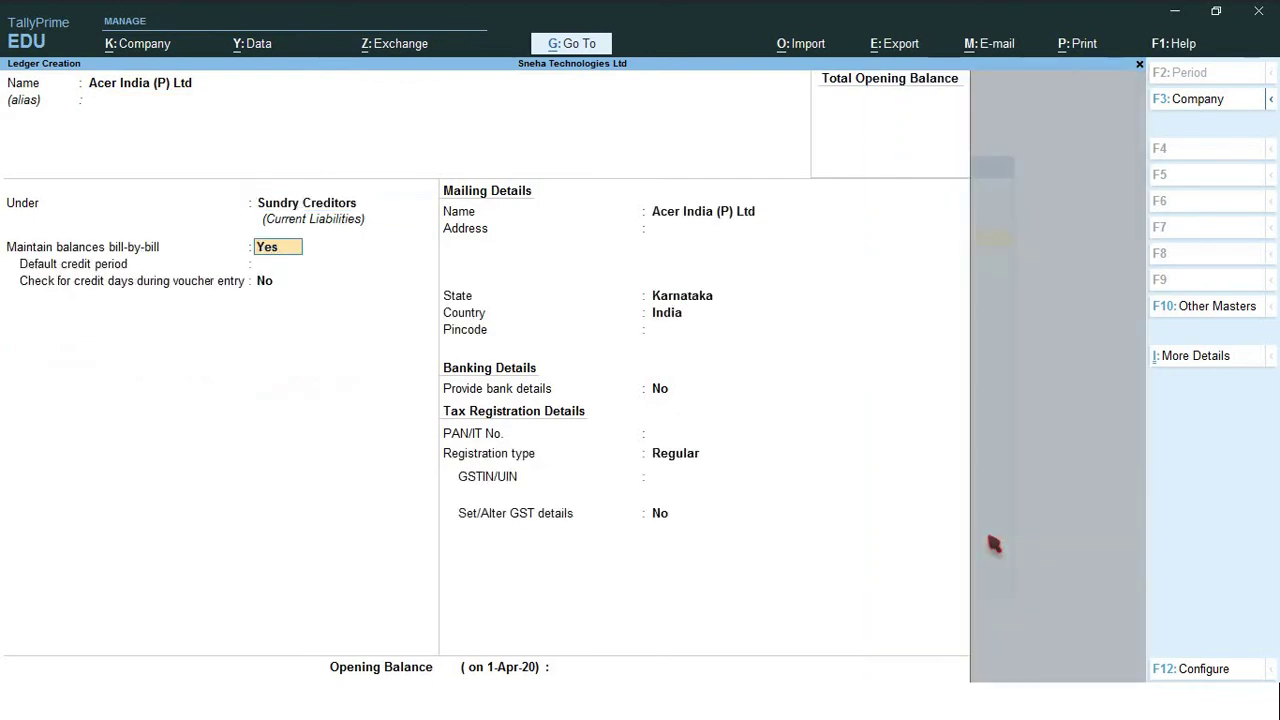
key("Return")
key("Return")
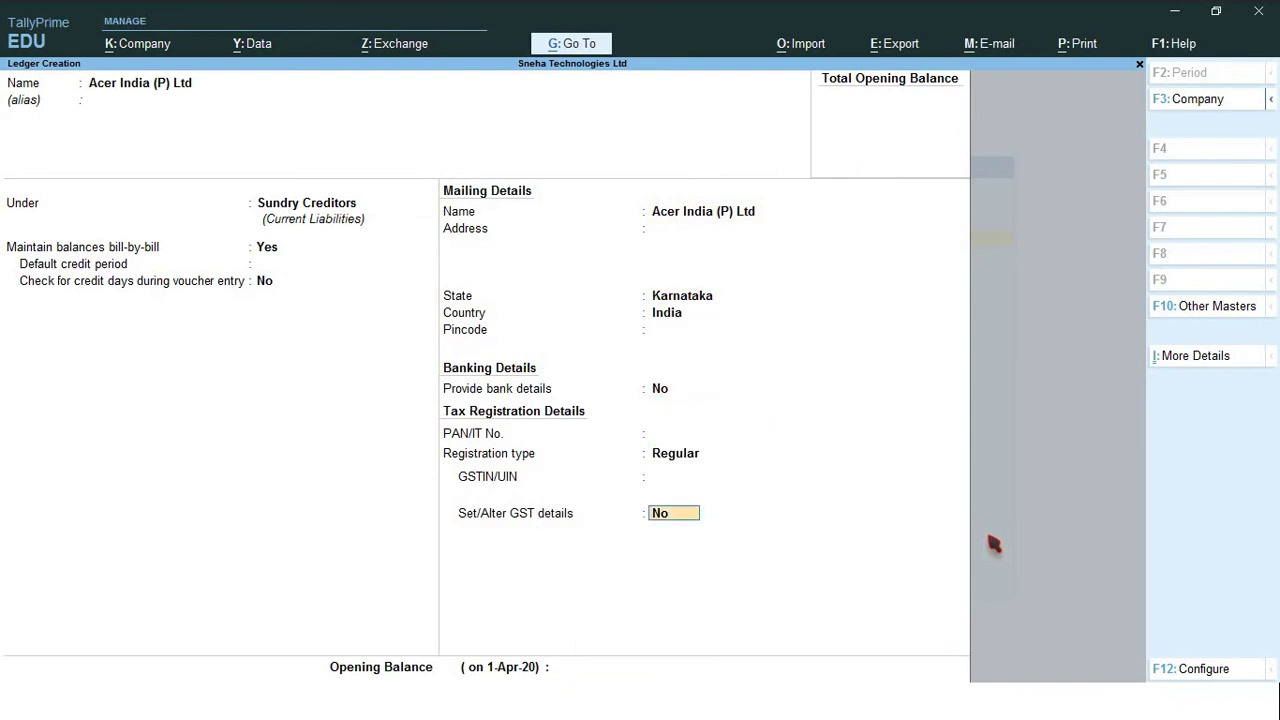
key("Return")
key("Return")
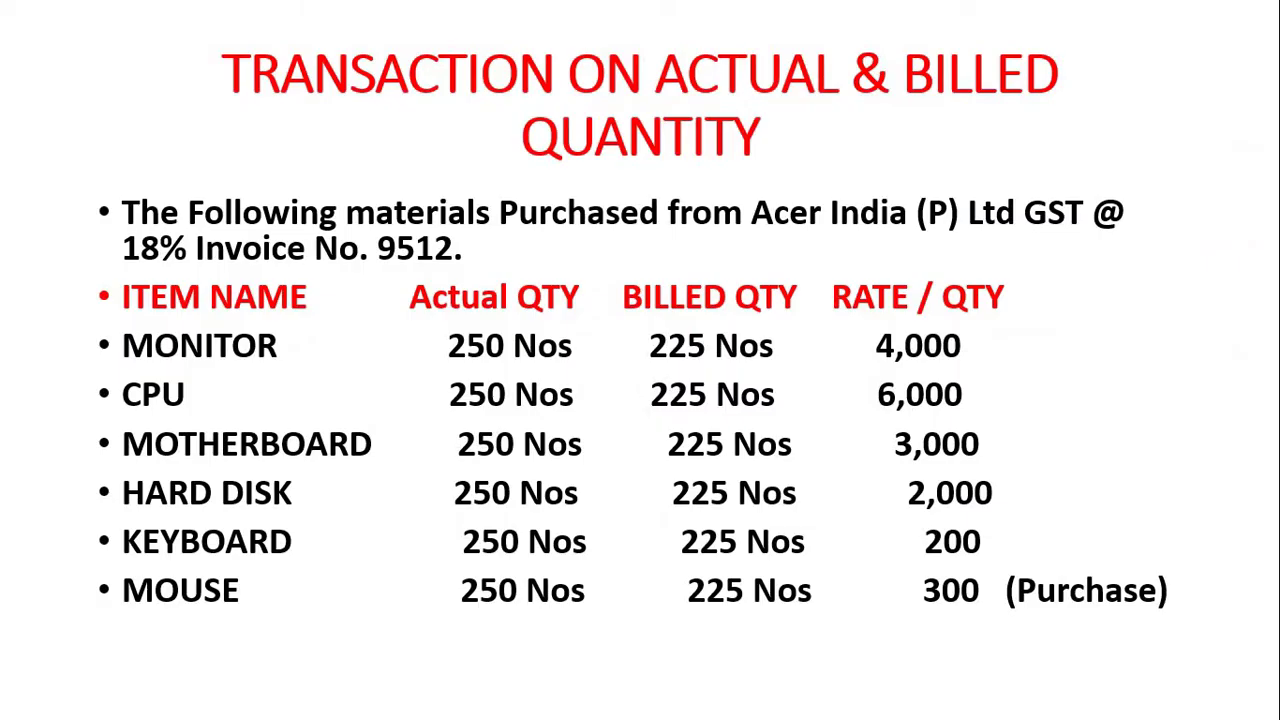
View the next transaction slide, return to TallyPrime and name a new ledger Sales @ 18% under Sales Accounts.
key("Right")
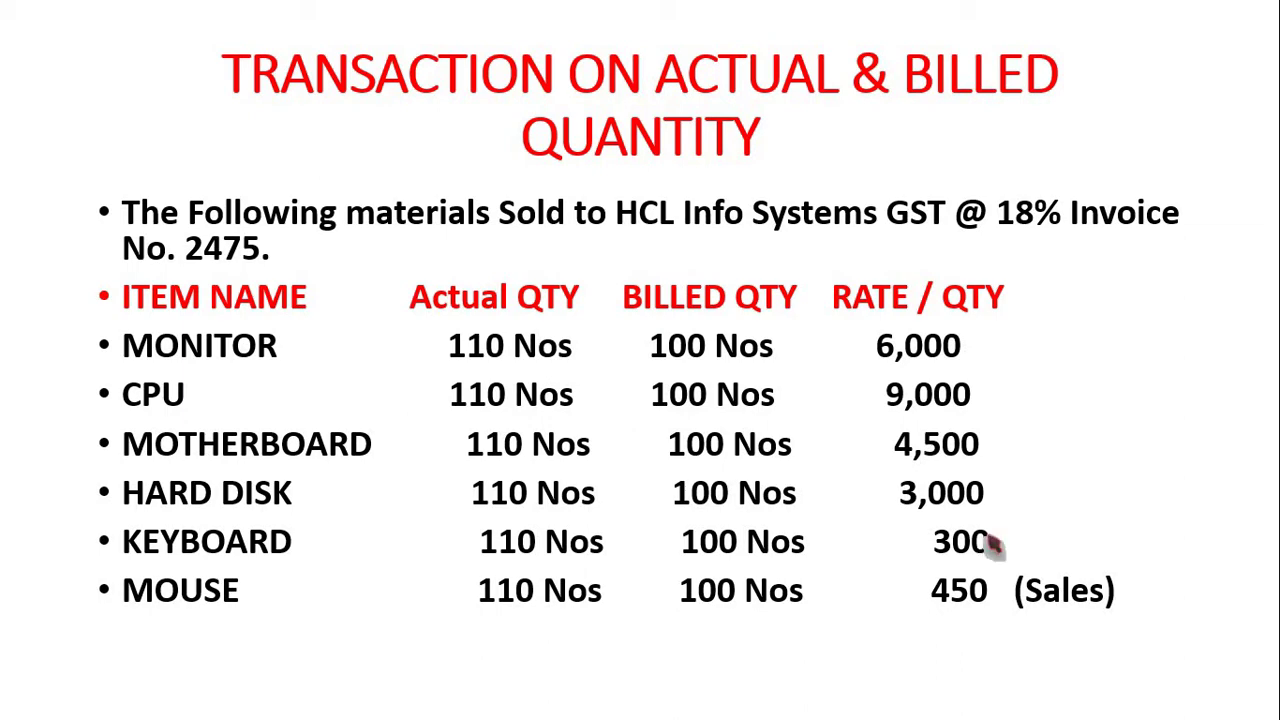
key("alt+Tab")
type("Sal")
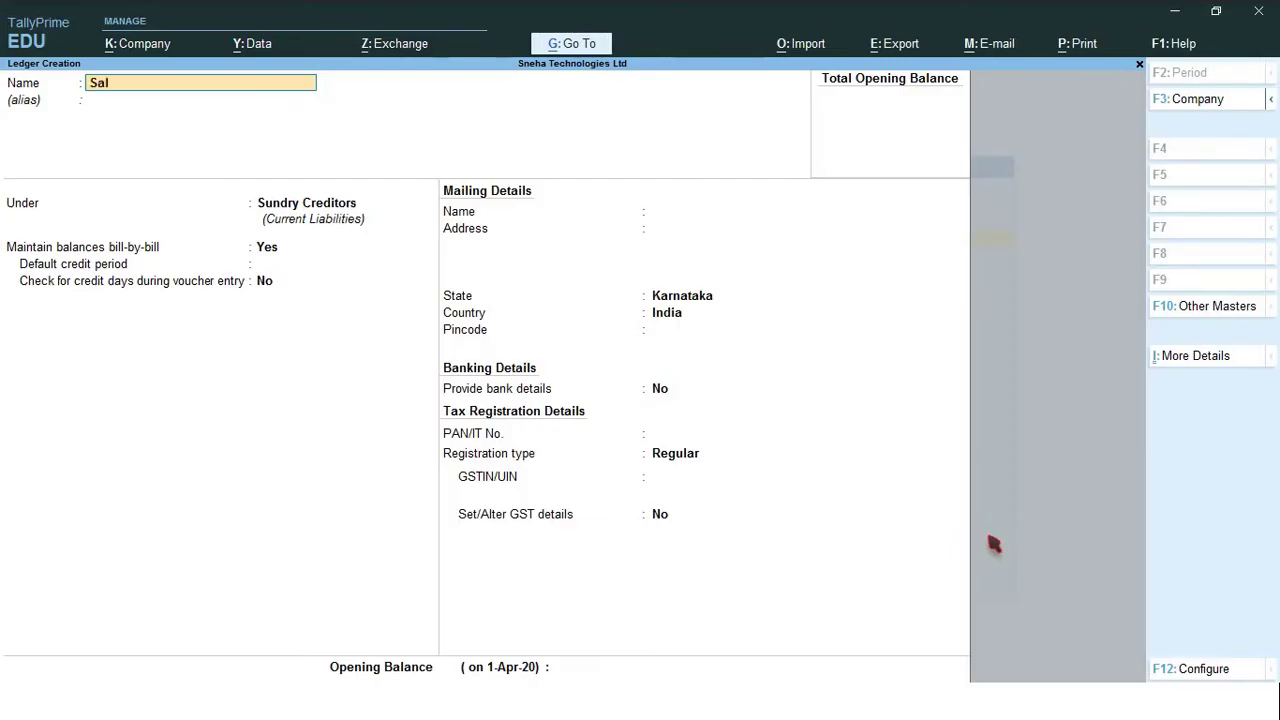
type("es @ 18%")
key("Return")
type("Sa")
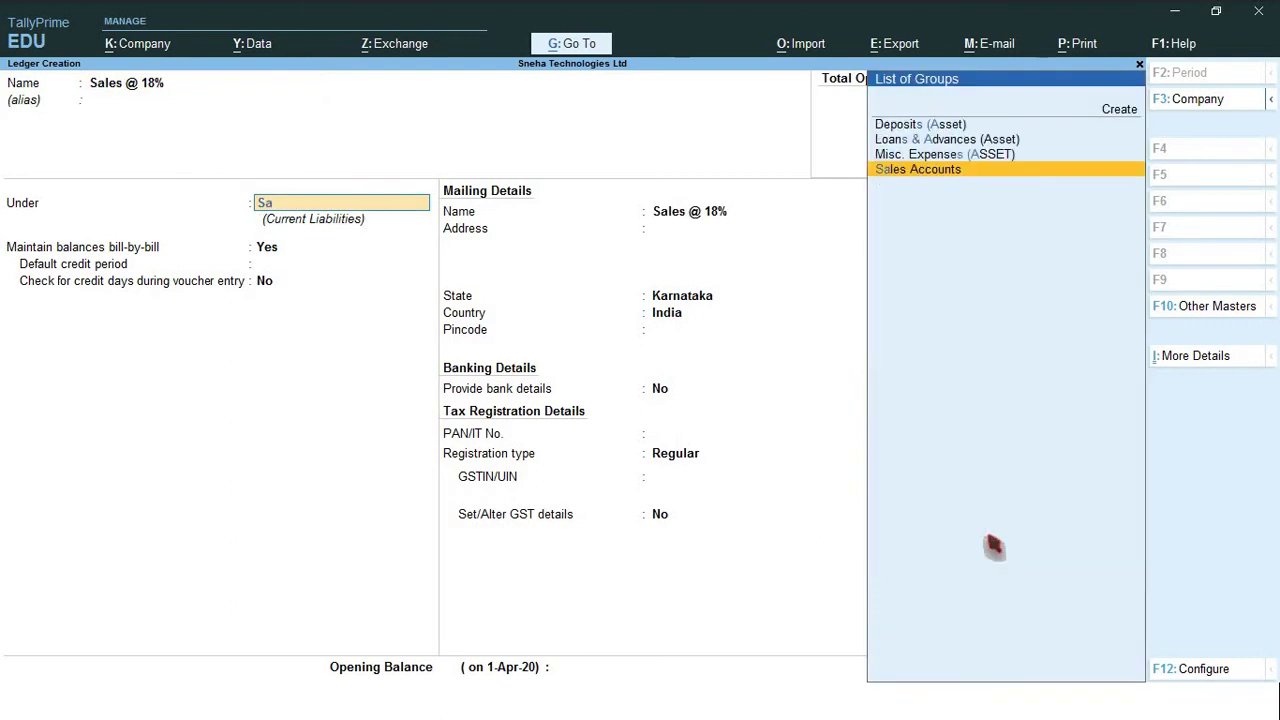
key("Return")
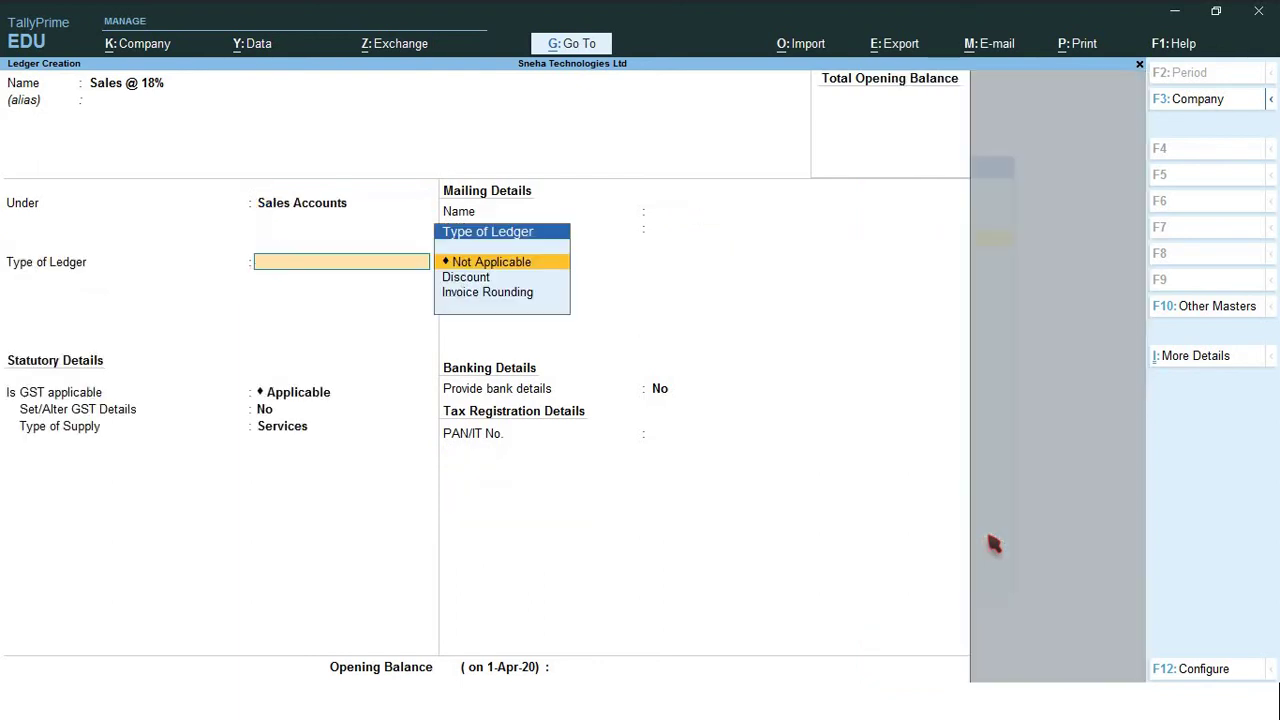
Keep GST applicable for the sales ledger and set its GST details' nature of transaction to Sales Taxable.
key("Return")
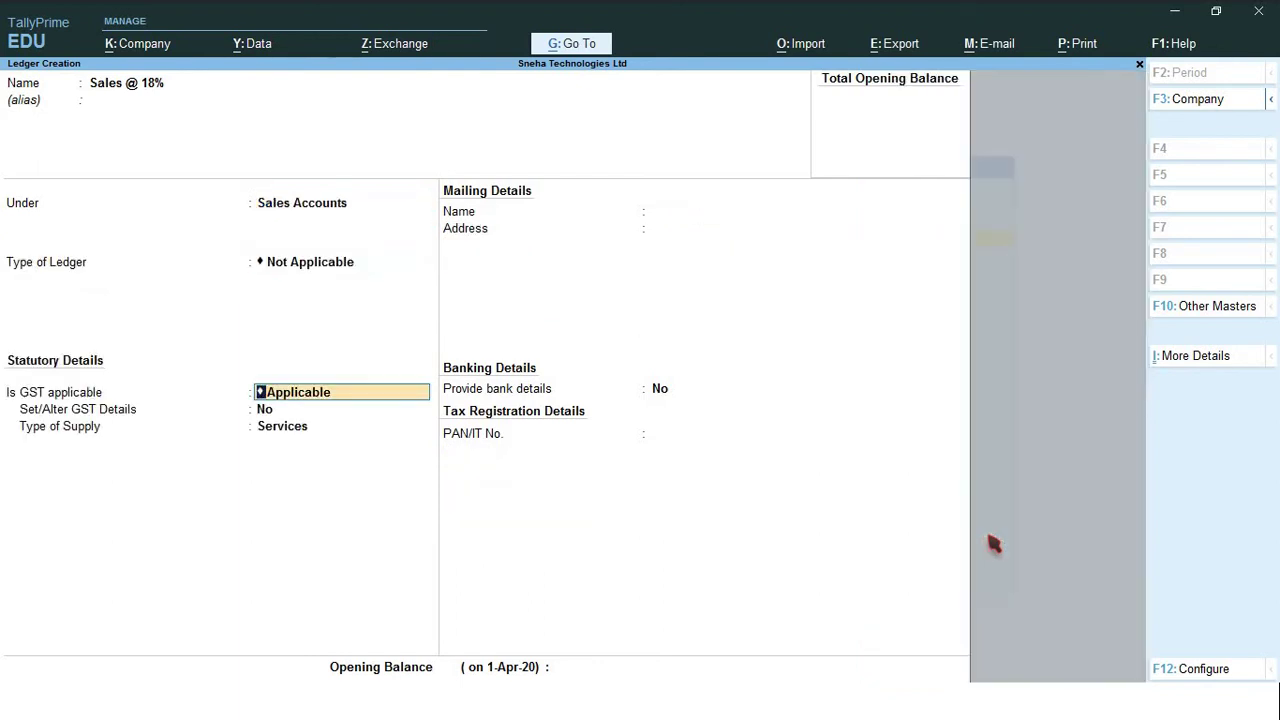
key("Return")
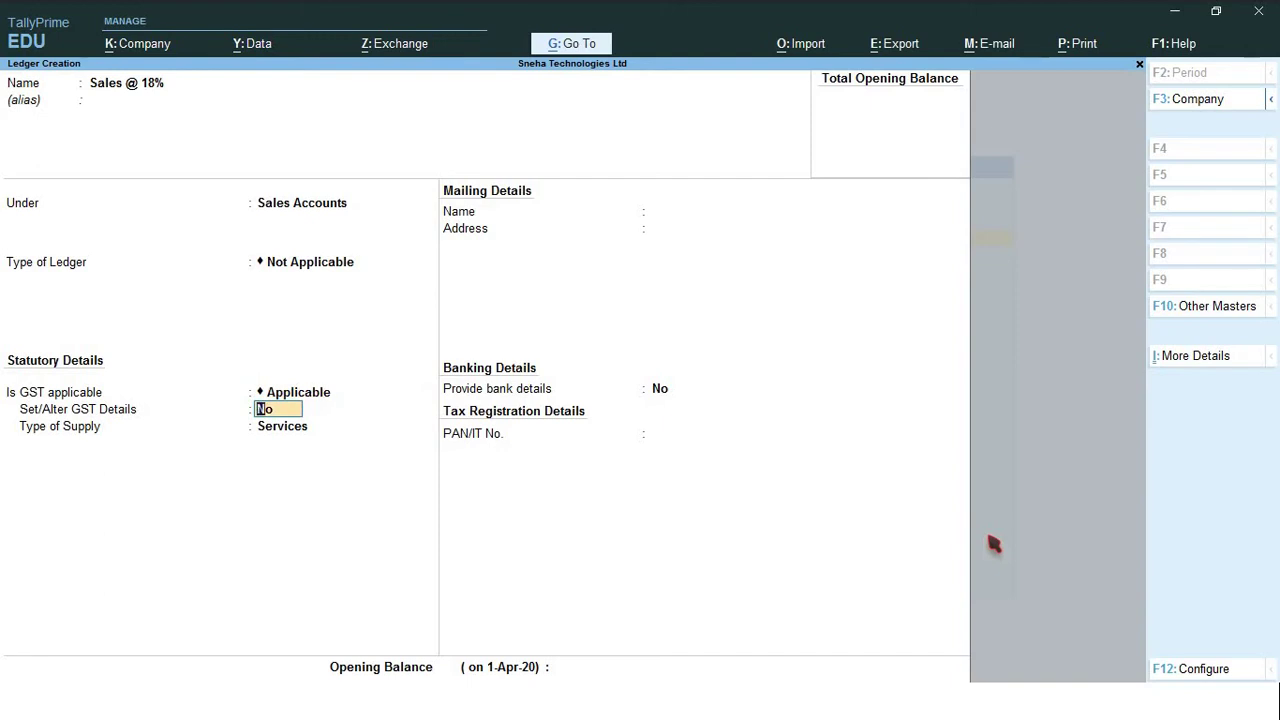
key("y")
key("Return")
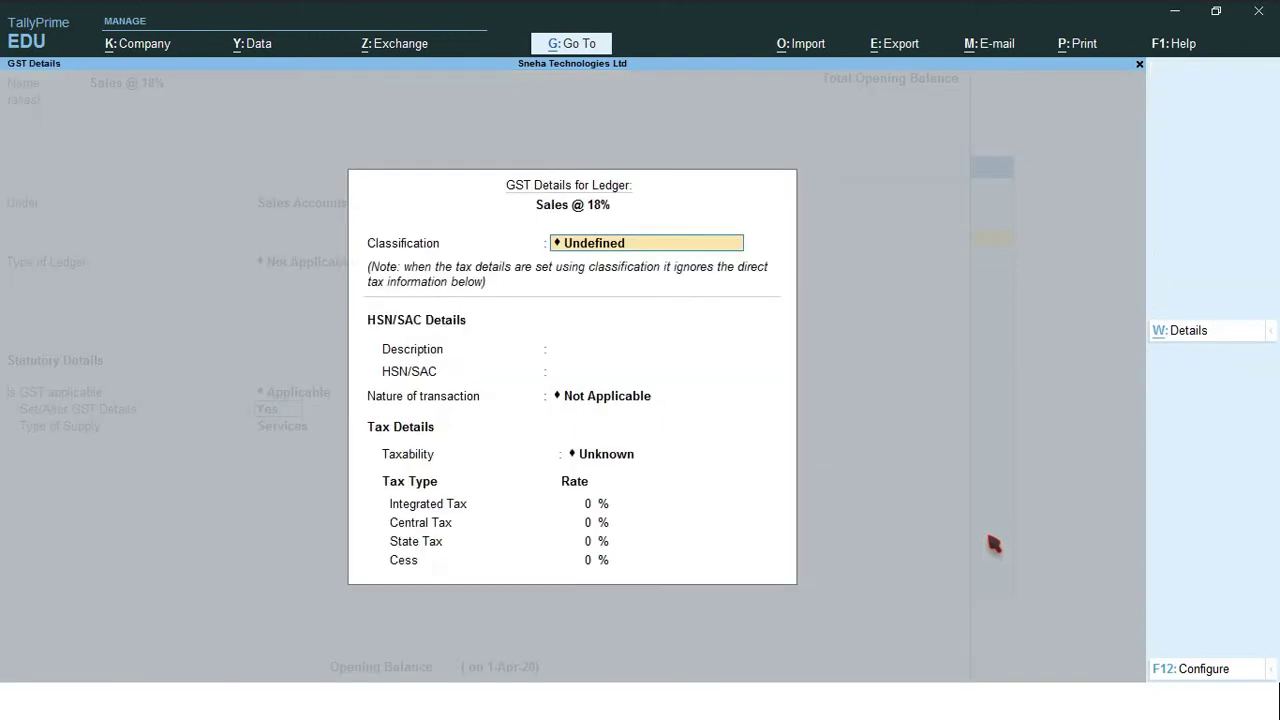
key("Return")
key("Return")
key("Return")
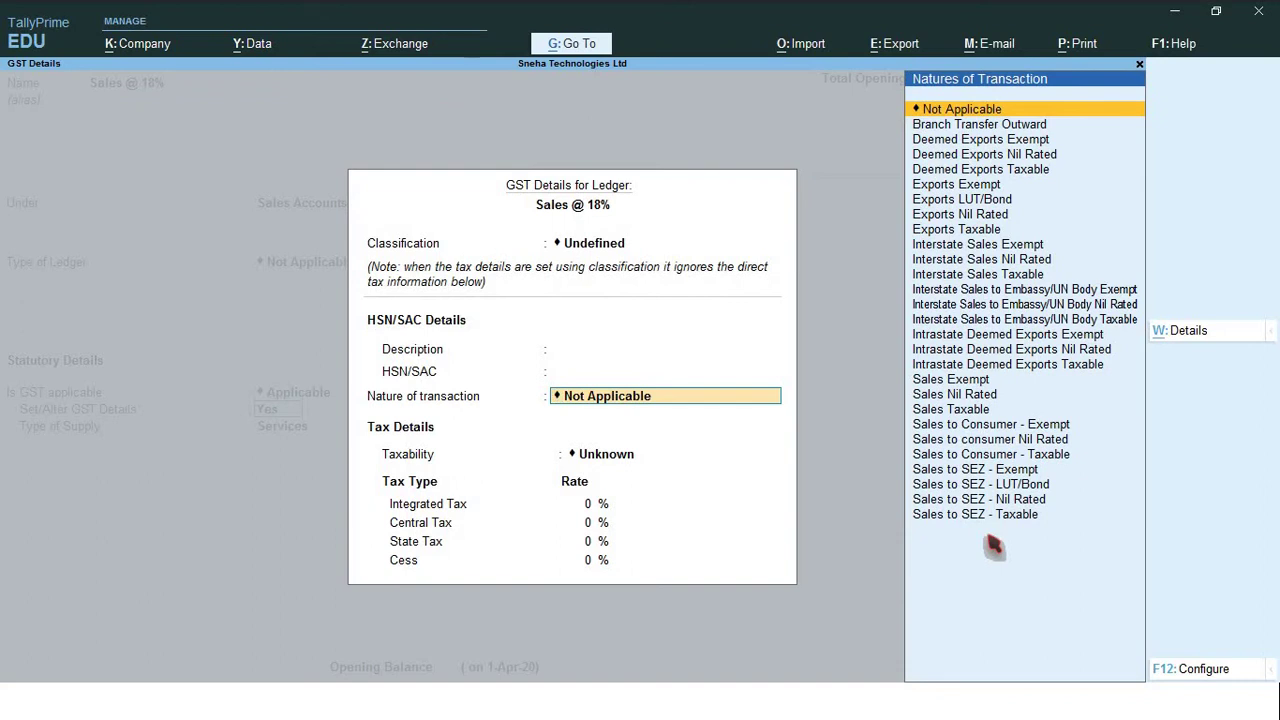
type("Sa")
key("Down")
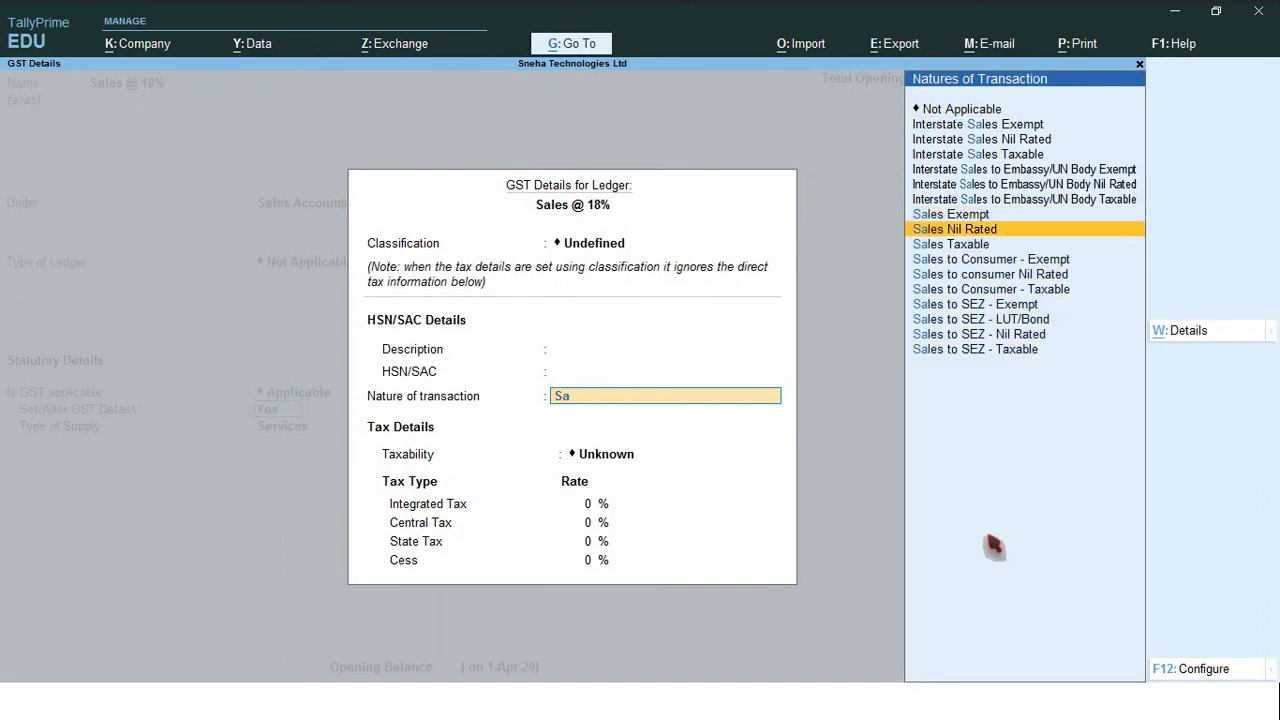
key("Down")
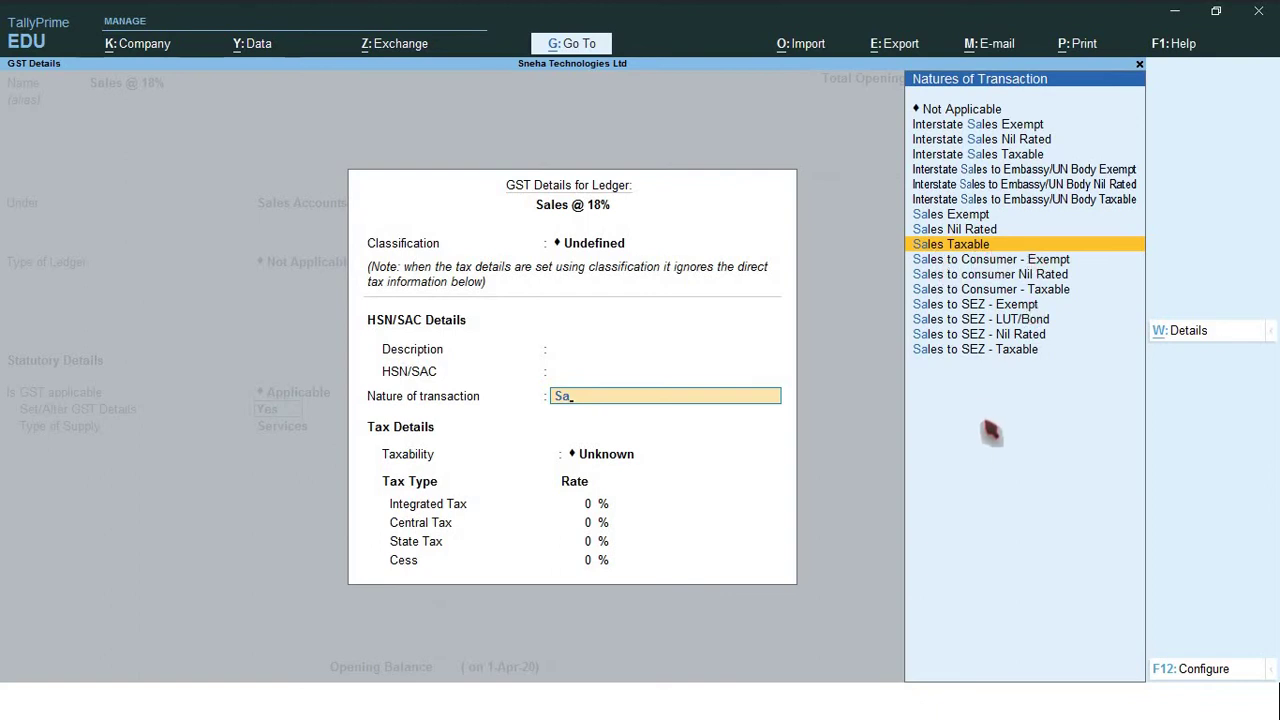
key("Return")
Set the sales ledger's integrated tax rate to 18% and accept the GST details.
type("18")
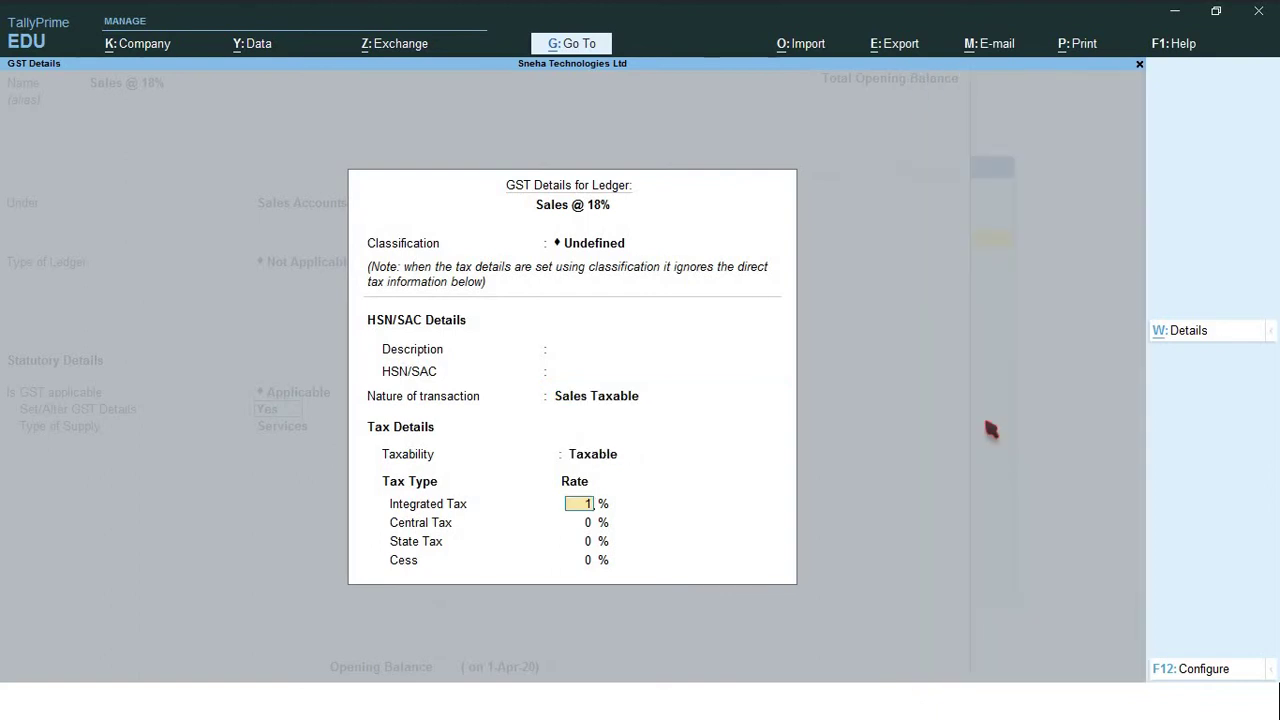
key("Return")
key("Return")
key("Return")
key("Return")
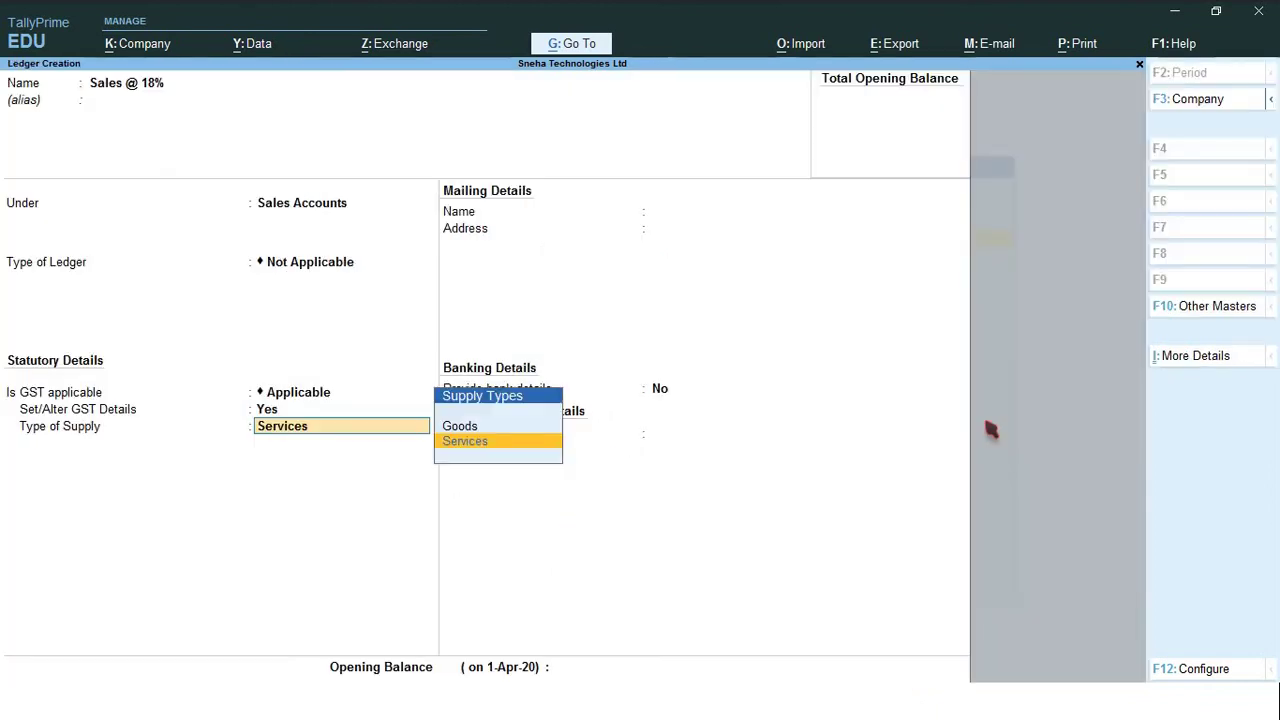
Set the sales ledger's type of supply to Goods and save the ledger without an opening balance.
key("Up")
key("Return")
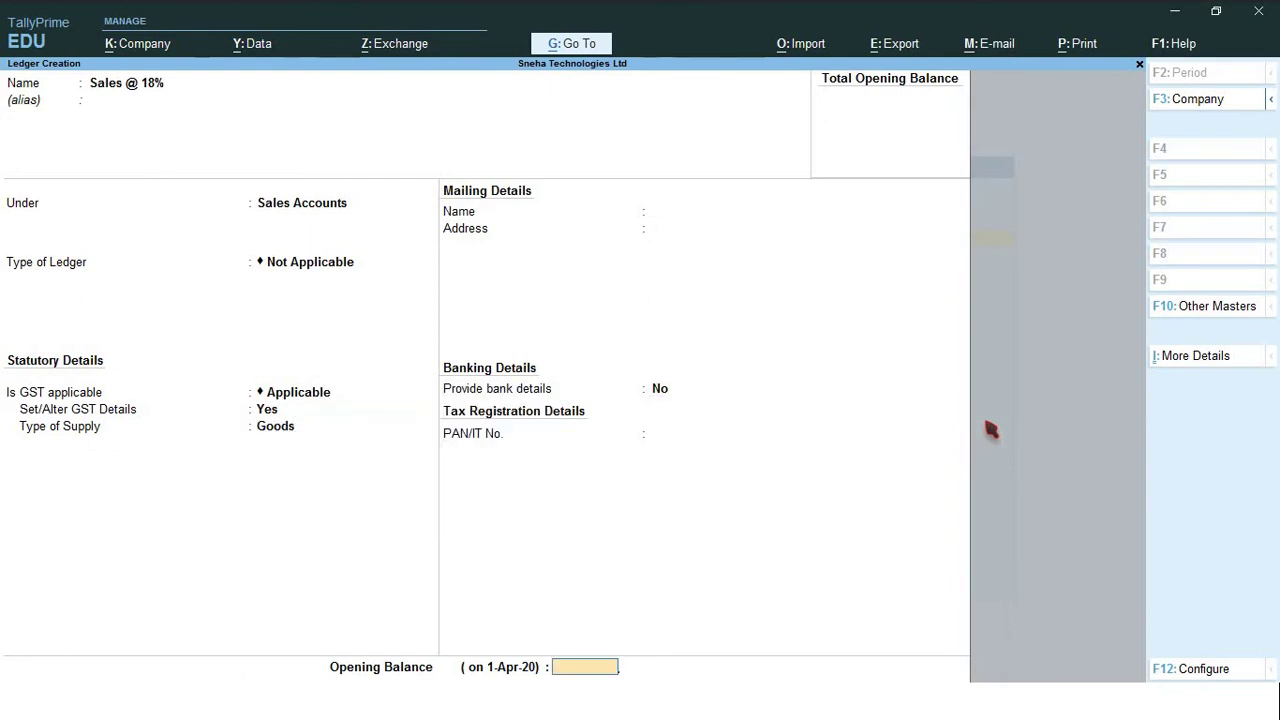
key("Return")
key("Return")
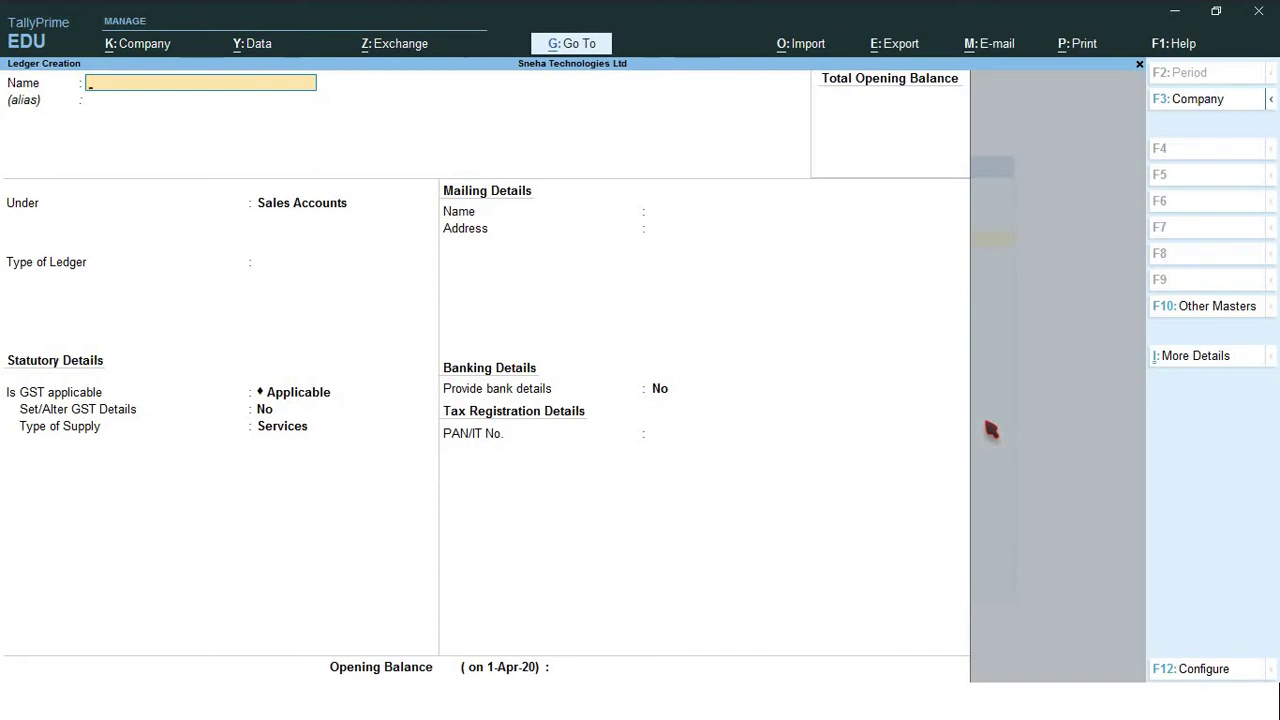
Name a new ledger HCL Info Systems and place it under Sundry Debtors.
type("HCL Info Systems")
key("Return")
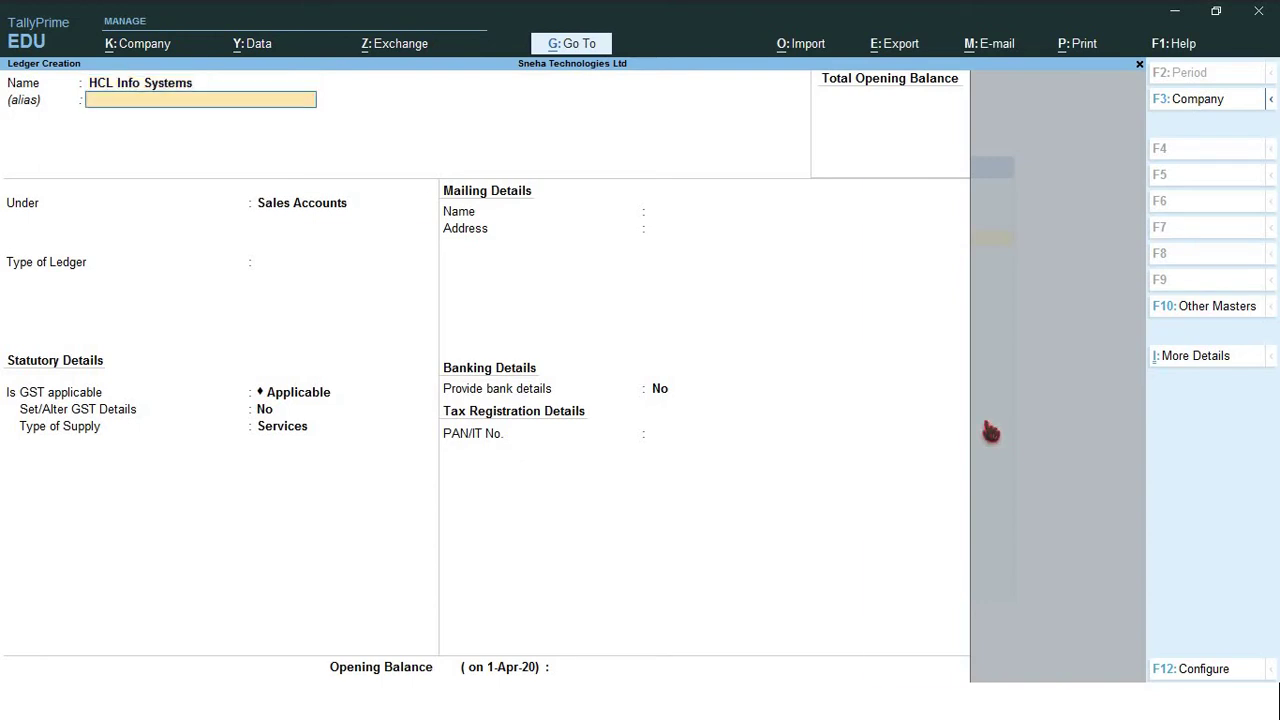
key("Return")
type("Su")
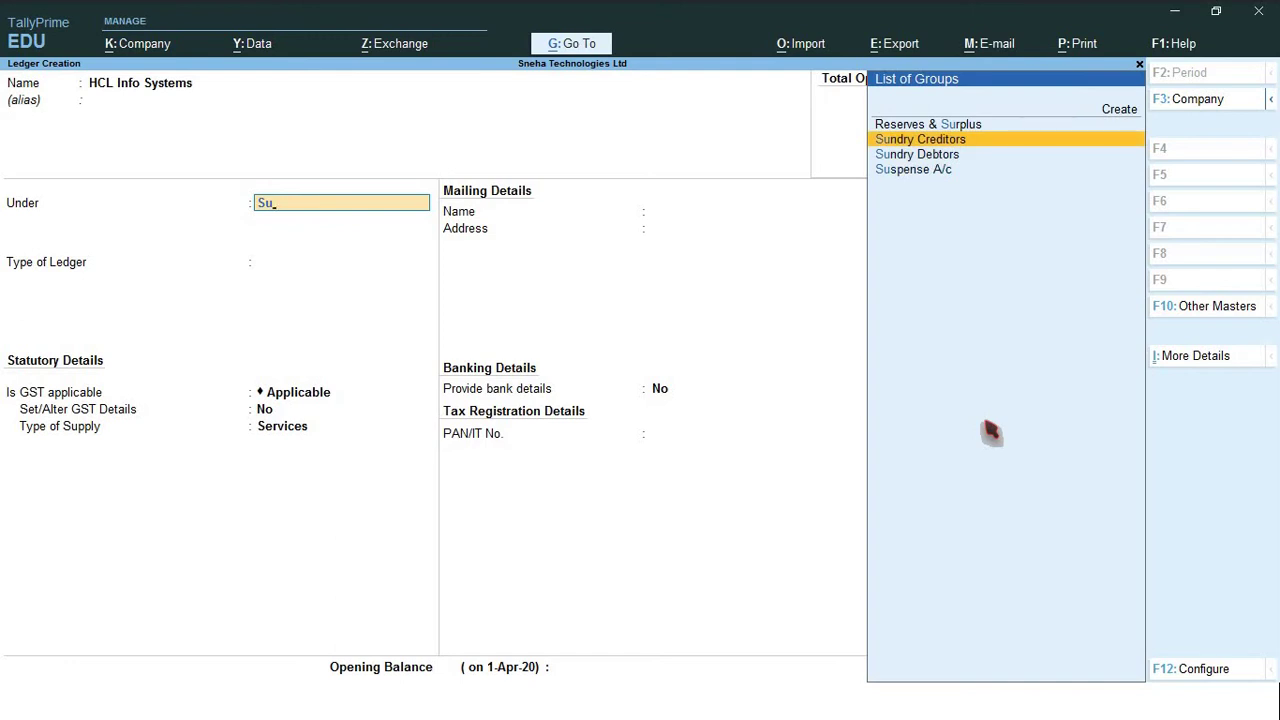
key("Down")
key("Return")
Keep bill-by-bill balances, state Karnataka and Regular registration for the HCL Info Systems ledger, and save it without an opening balance.
key("Return")
key("Return")
key("Return")
key("Return")
key("Return")
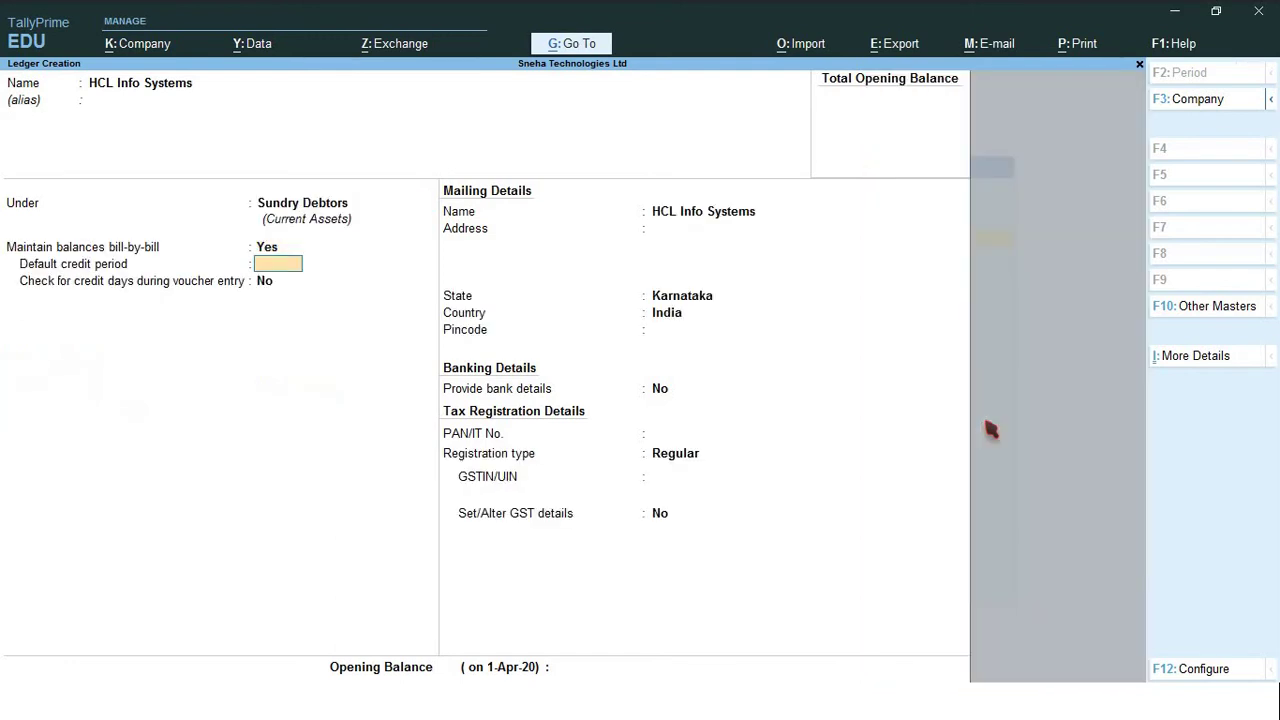
key("Return")
key("Return")
key("Return")
key("Return")
key("Return")
key("Return")
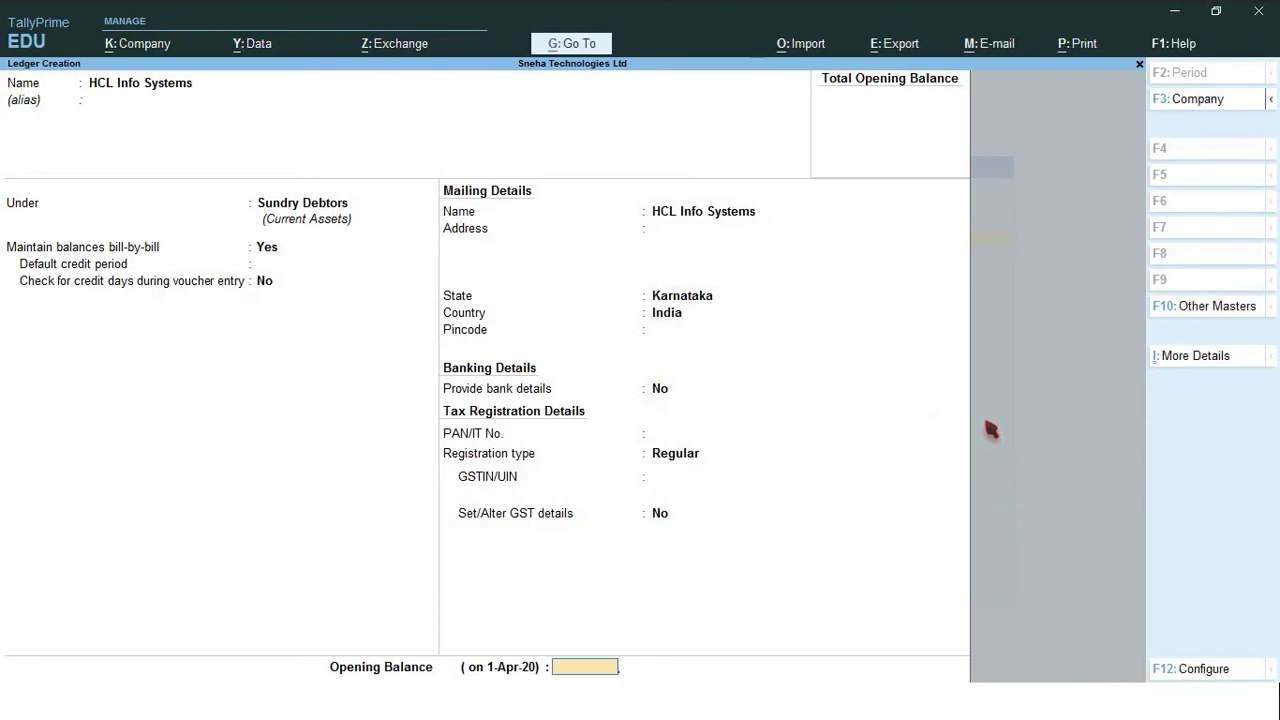
key("Return")
key("y")
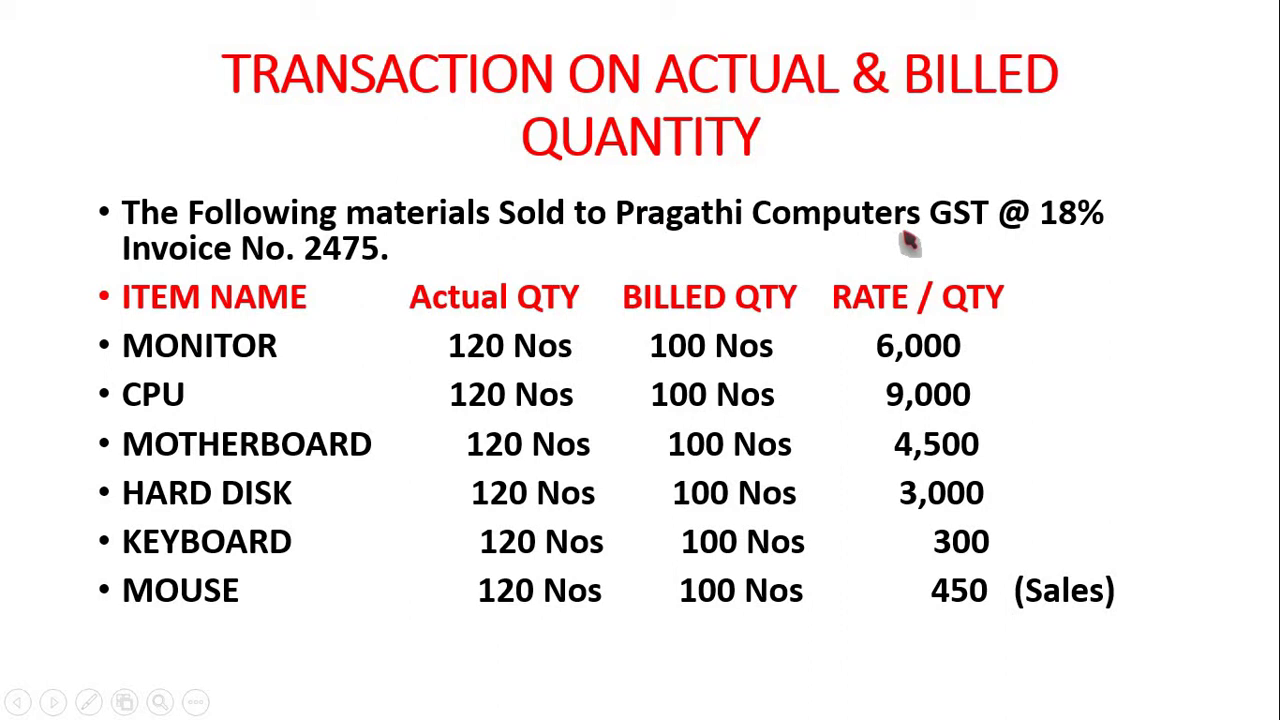
Return from the slides to TallyPrime and name a new ledger Pragathi Computers under Sundry Debtors.
key("alt+Tab")
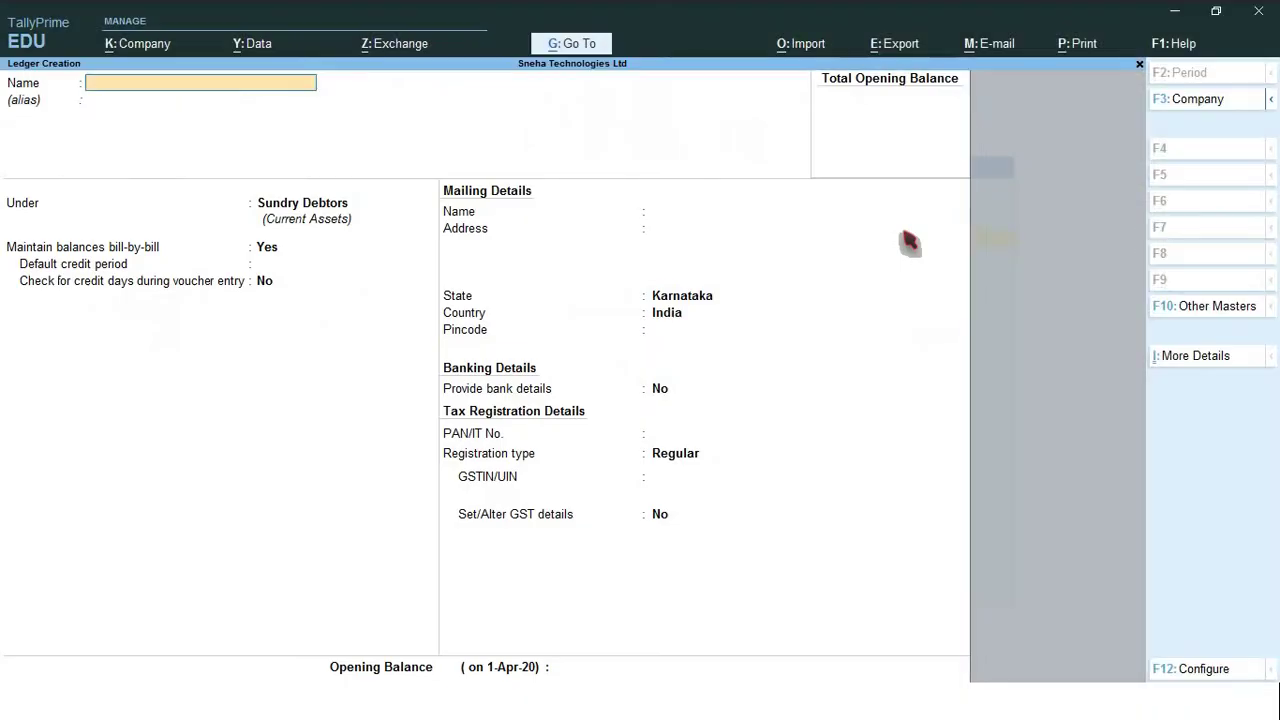
type("Pragathi Computer")
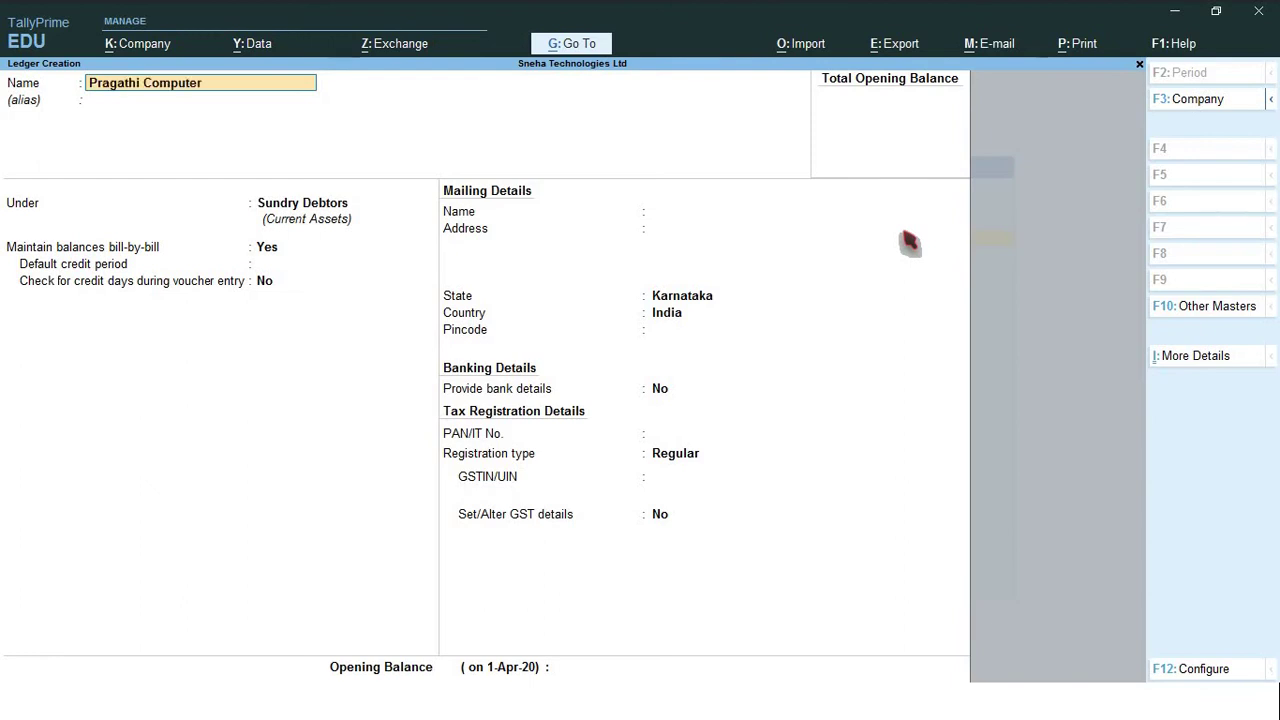
key("Return")
key("Return")
key("Return")
Keep bill-by-bill balances, state Karnataka and Regular registration for the Pragathi Computers ledger, and save it without an opening balance.
key("Return")
key("Return")
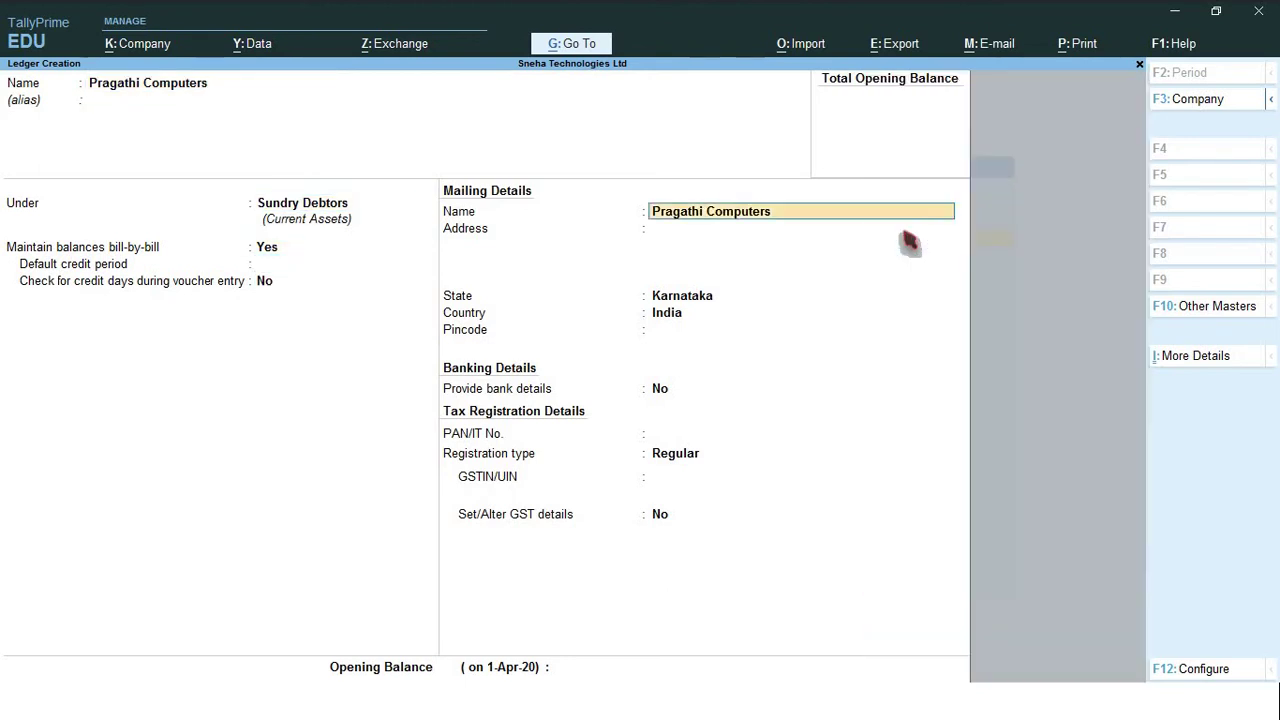
key("Return")
key("Return")
key("Return")
key("Return")
key("Return")
key("Return")
key("Return")
key("Return")
key("Return")
key("Return")
key("Return")
key("Return")
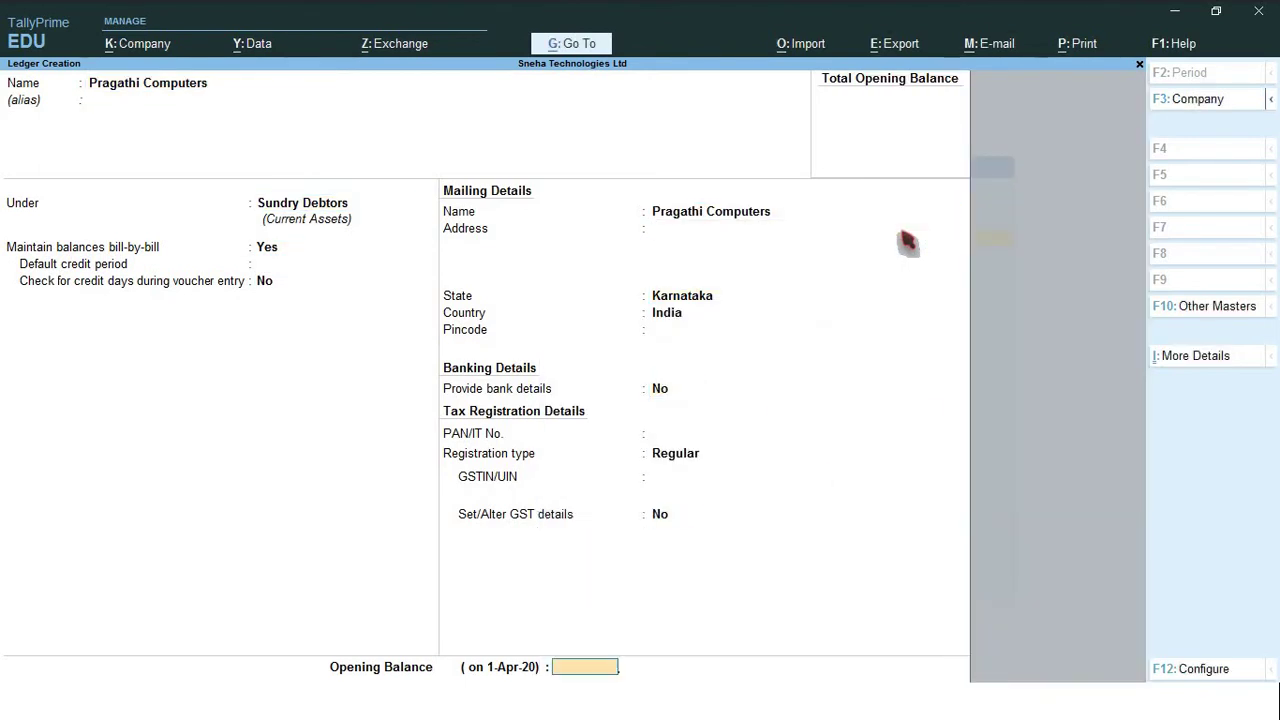
key("Return")
key("Return")
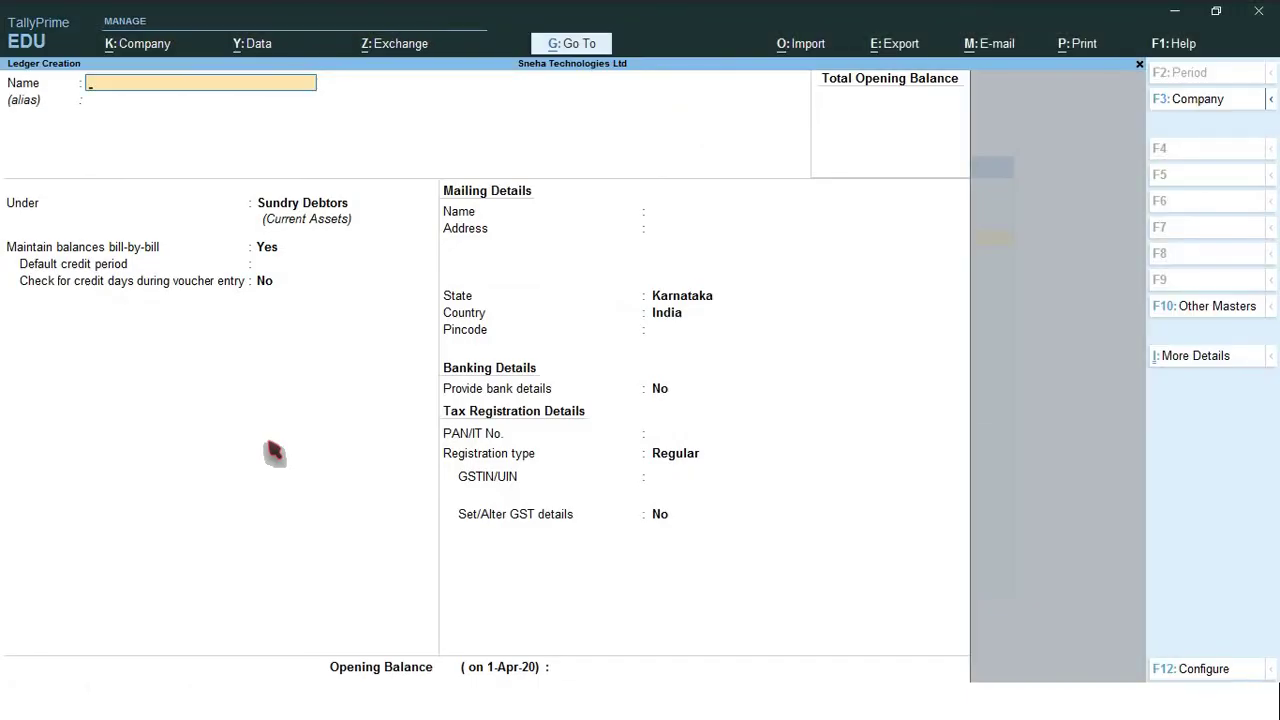
Quit ledger creation and open the creation form for a new stock group.
key("Escape")
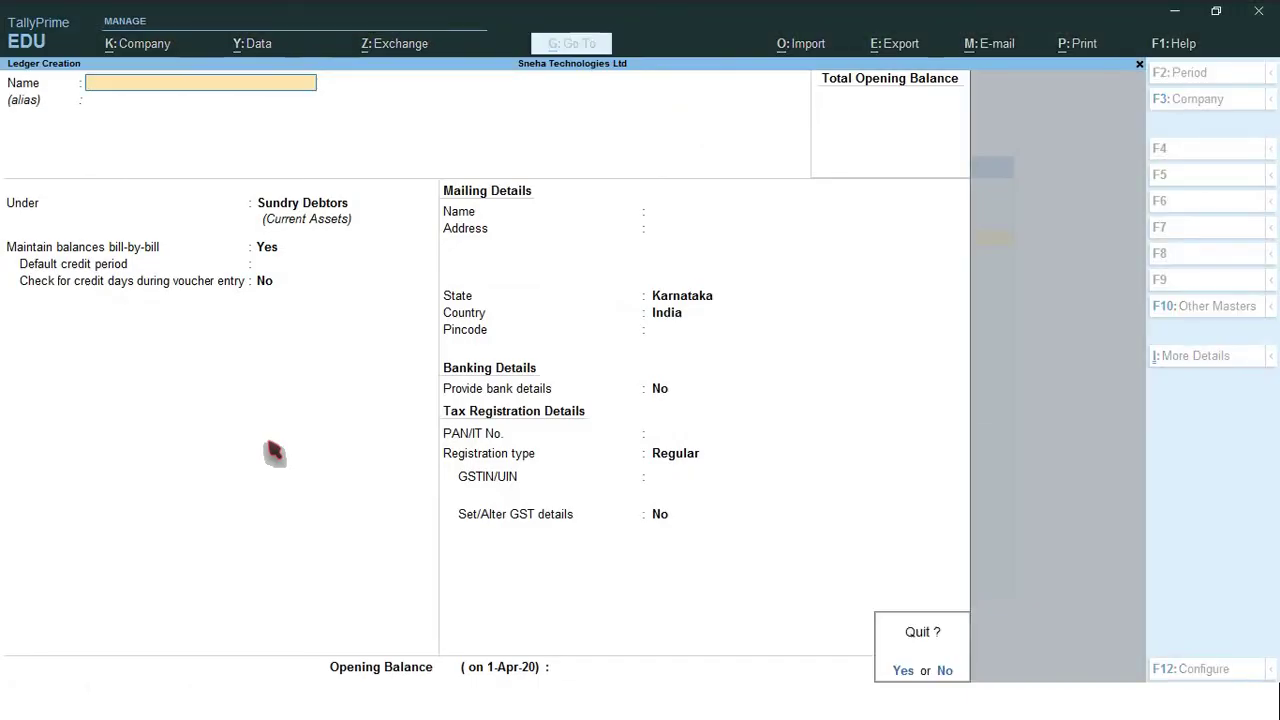
key("Return")
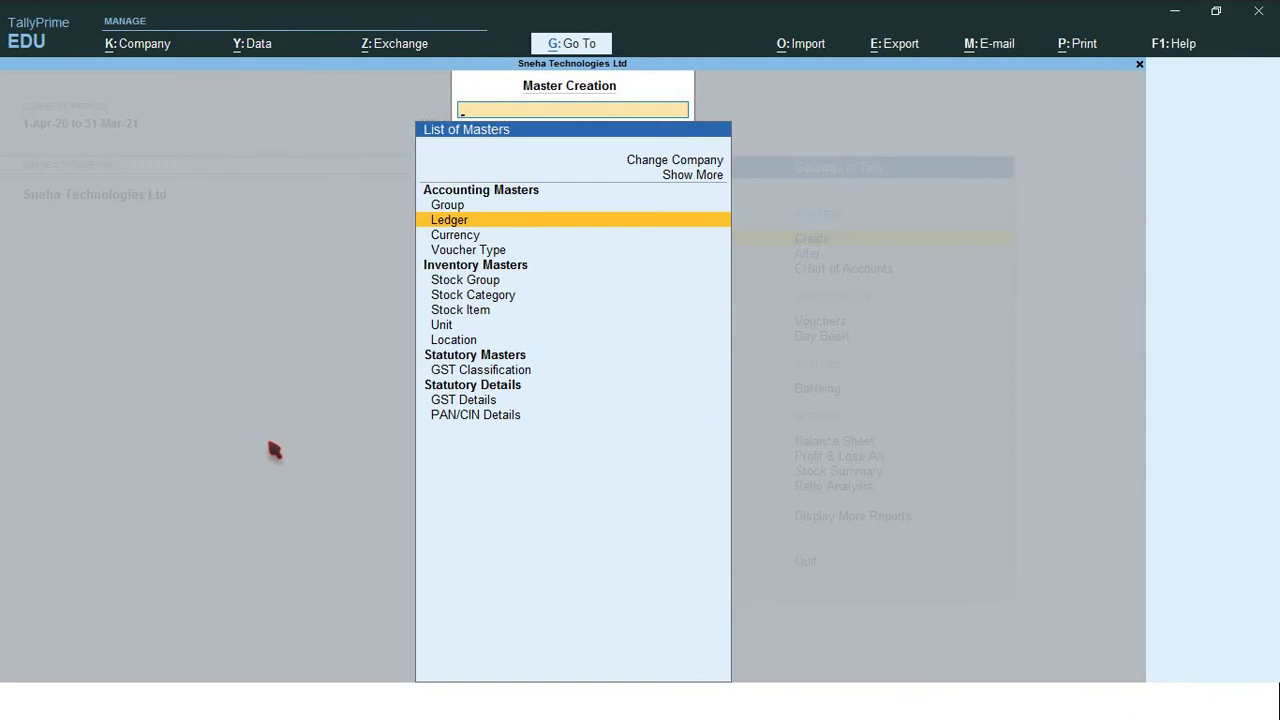
key("Down")
key("Down")
key("Down")
key("Down")
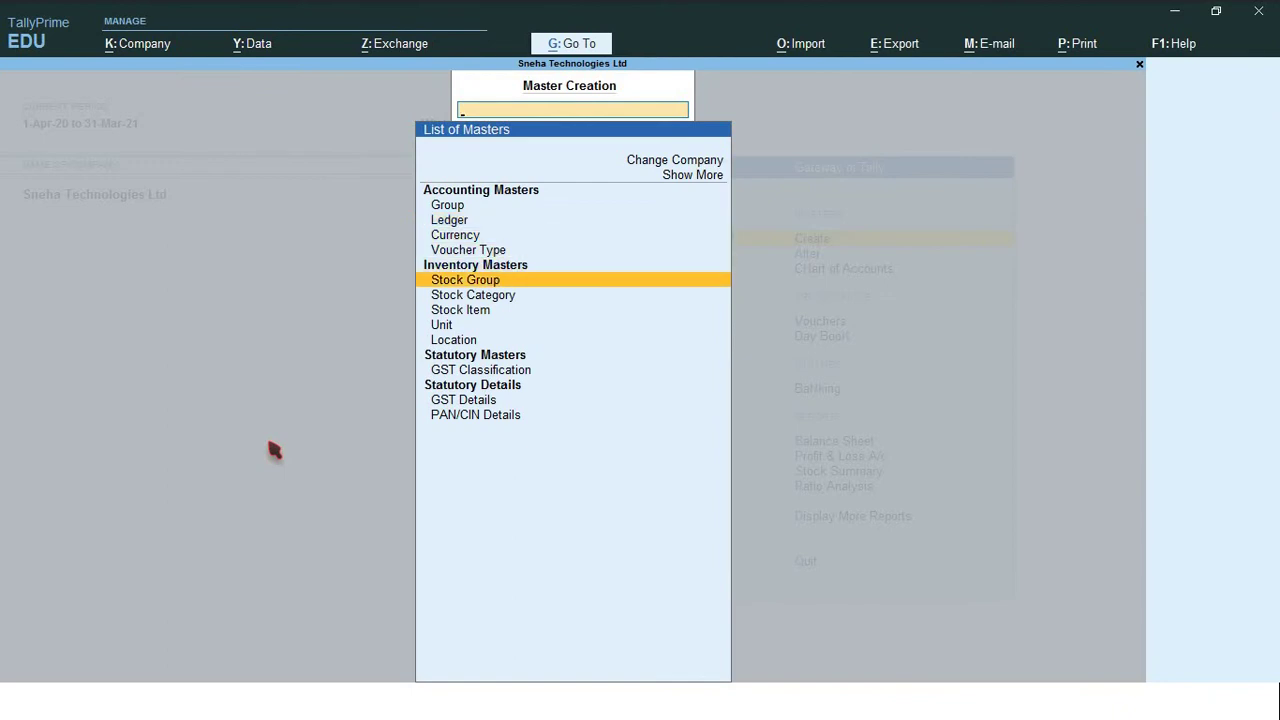
key("Return")
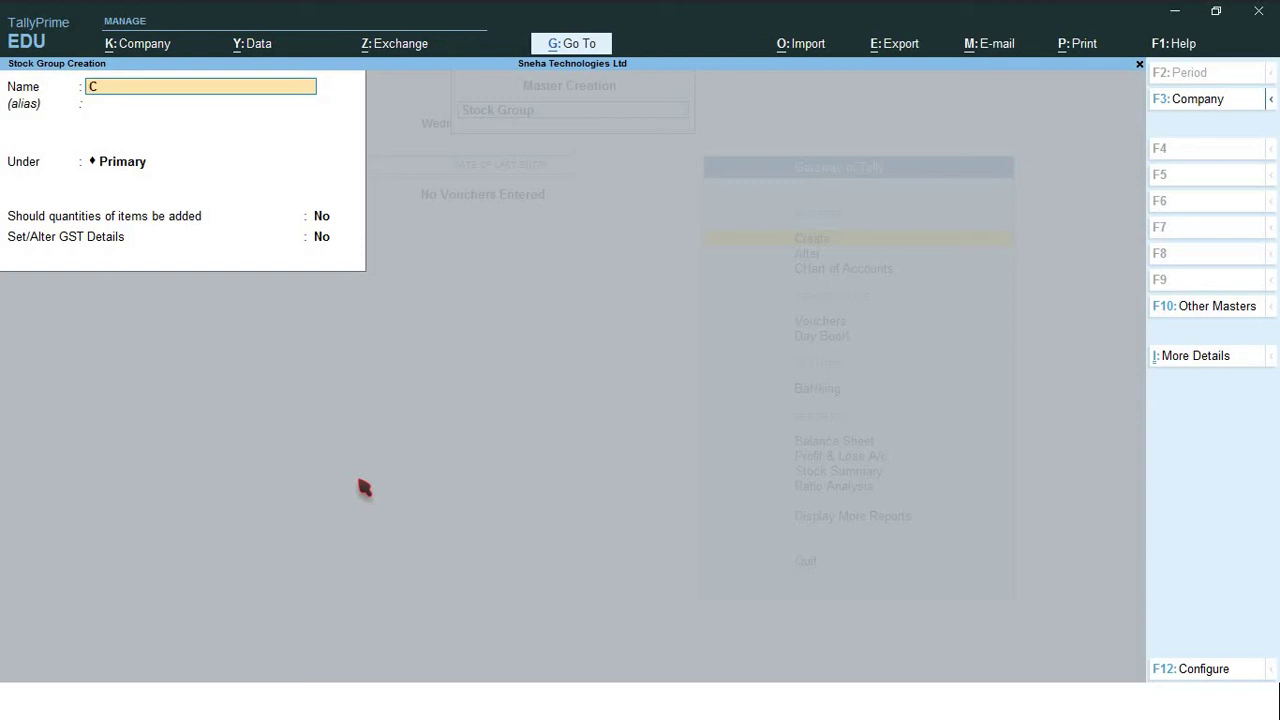
Name the stock group Computer and place it under Primary.
type("mputer")
key("Return")
key("Return")
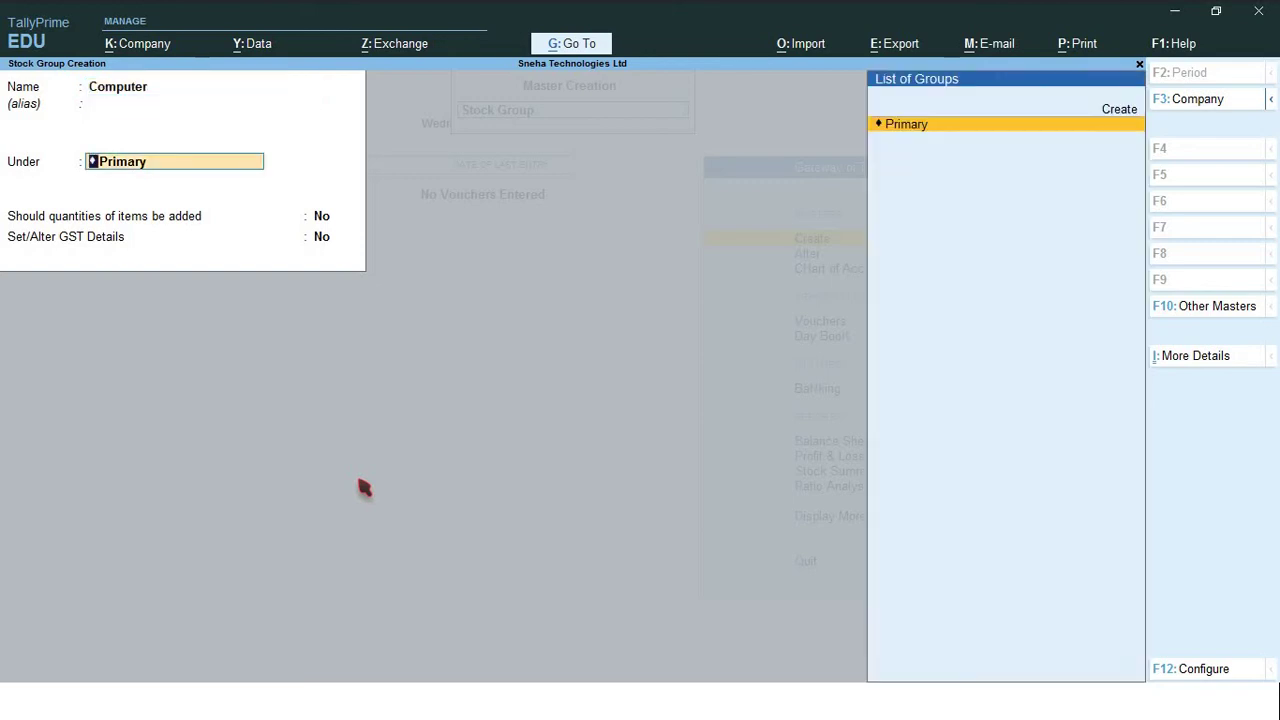
key("Return")
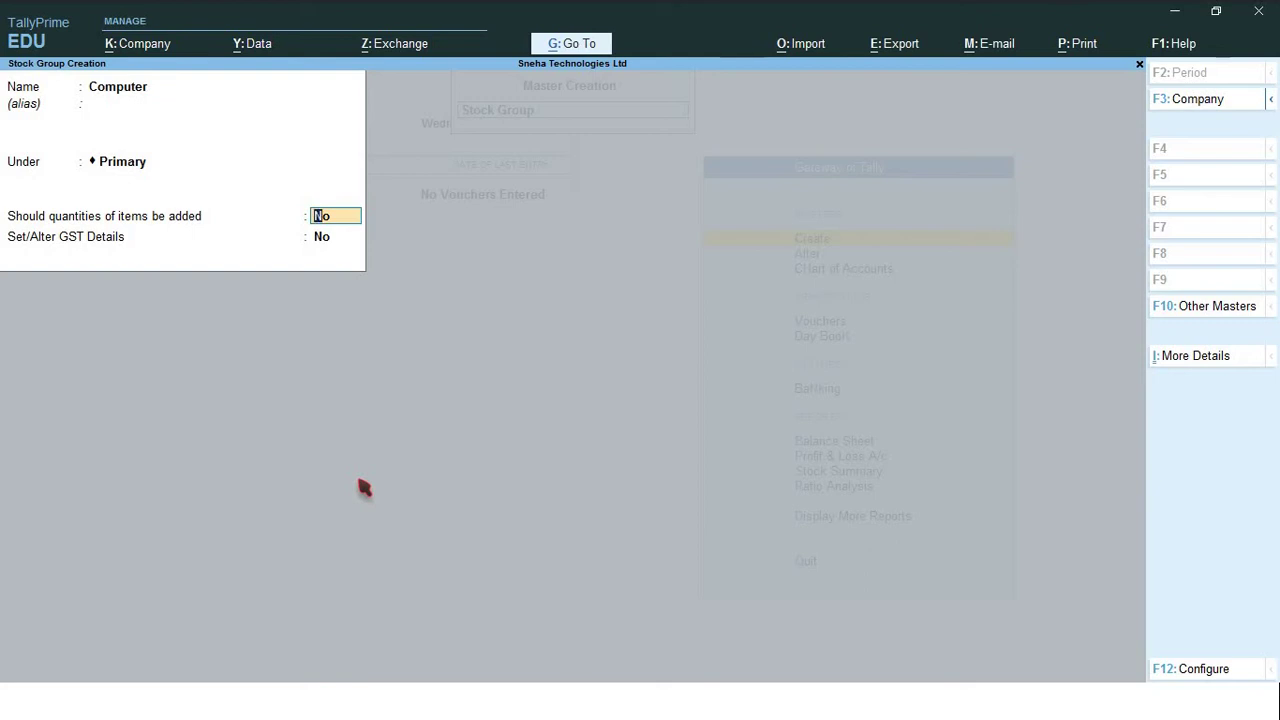
Allow item quantities to be added for the Computer stock group and open its GST details.
type("y")
key("Return")
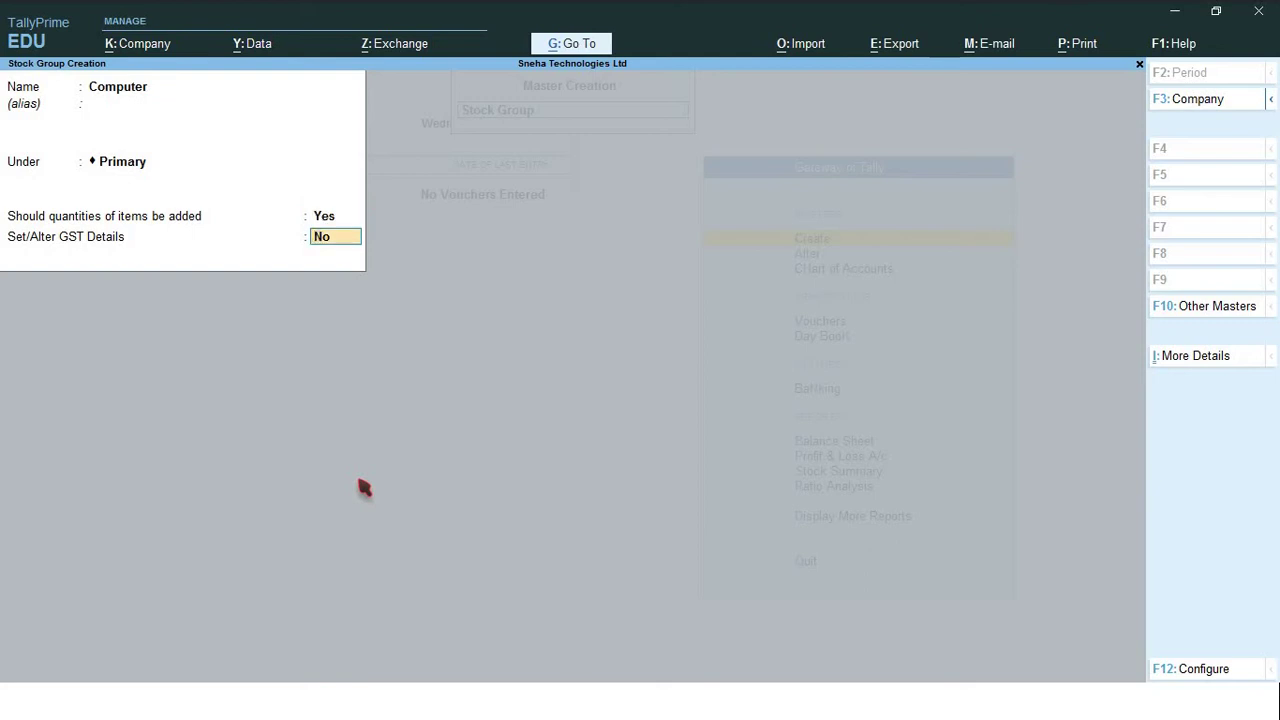
type("y")
key("Return")
key("Return")
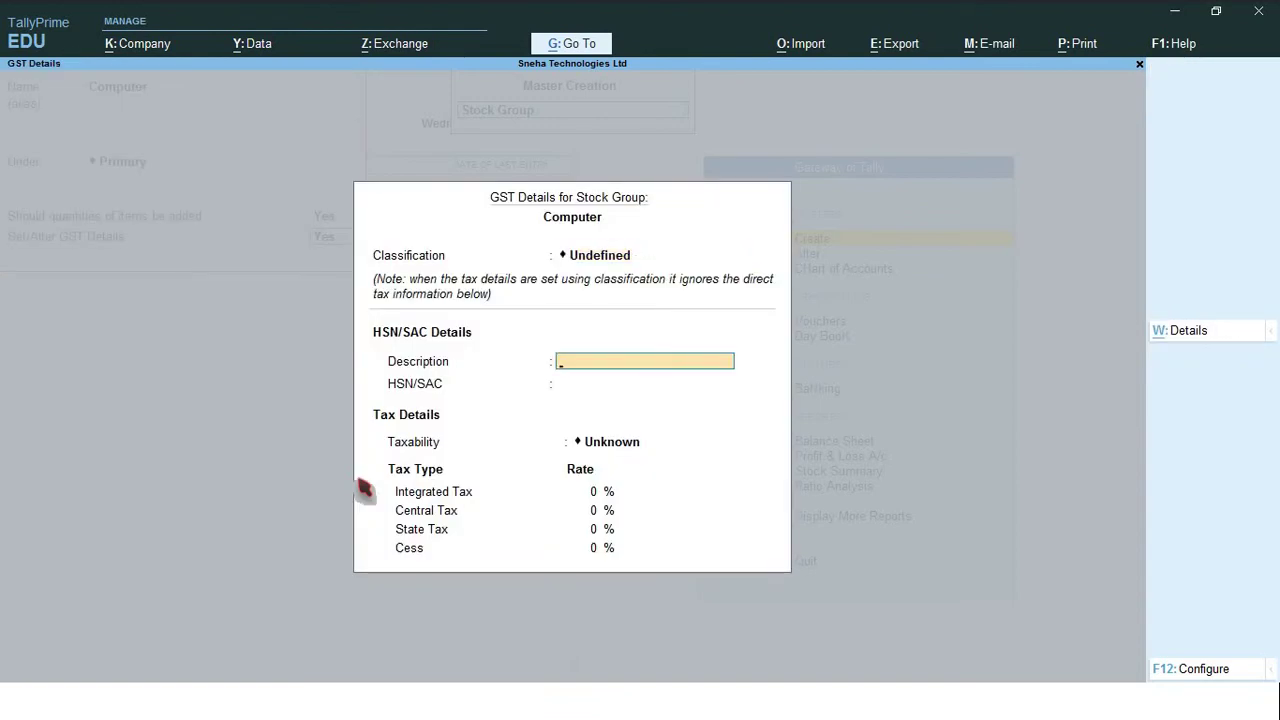
Enter Computer as the group's HSN/SAC description and 3265987 as its HSN/SAC code.
type("Computer")
key("Return")
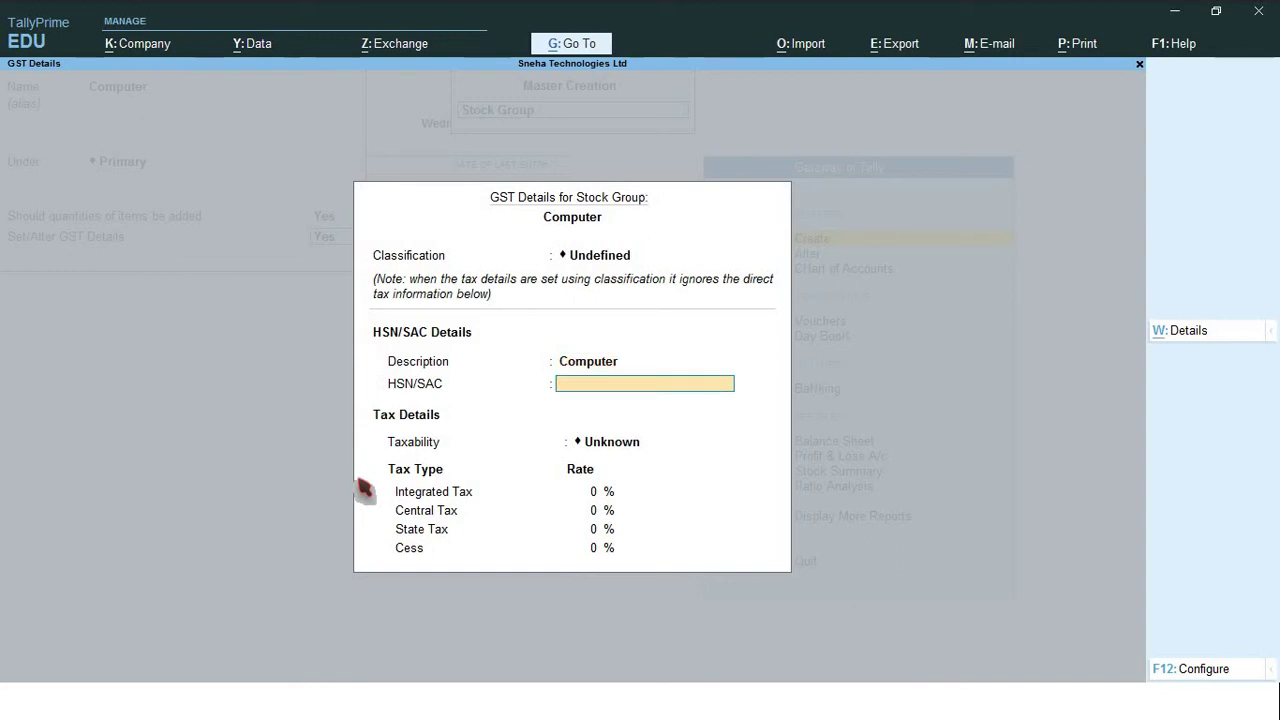
type("3265987")
key("Return")
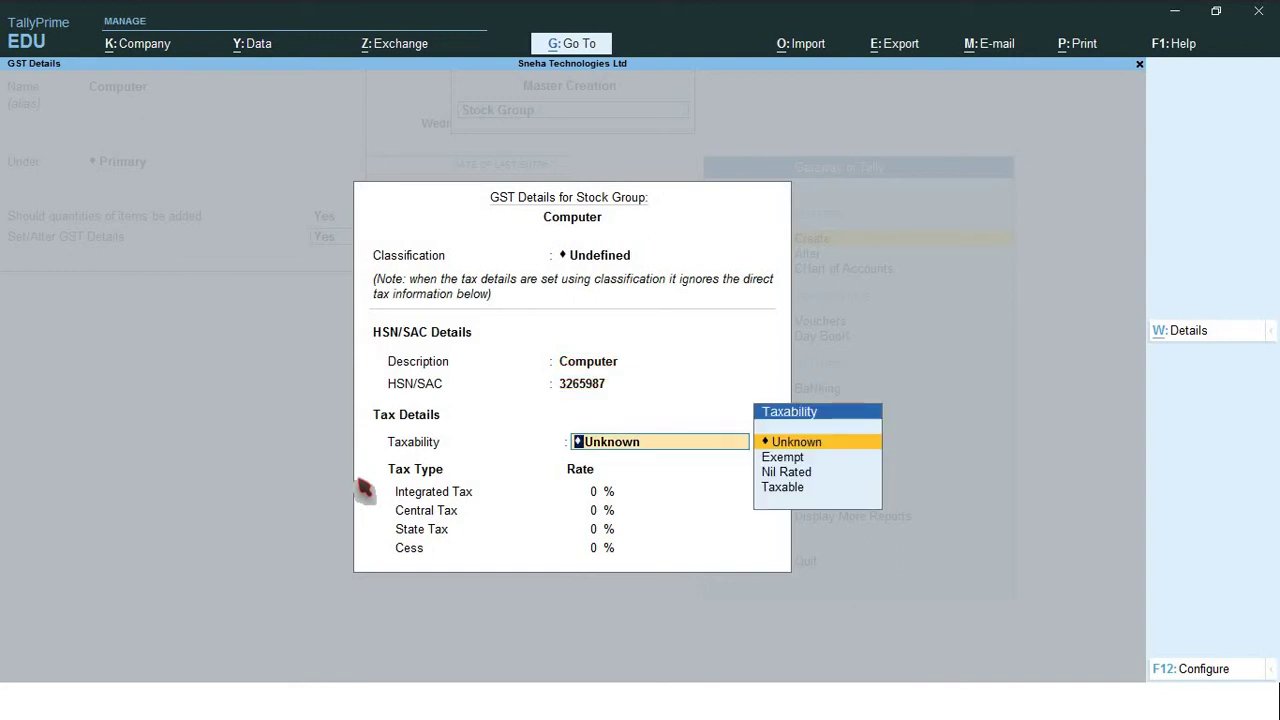
Make the Computer group Taxable with an Integrated Tax rate of 18%, keeping the evenly split central and state rates.
key("Down")
key("Down")
key("Down")
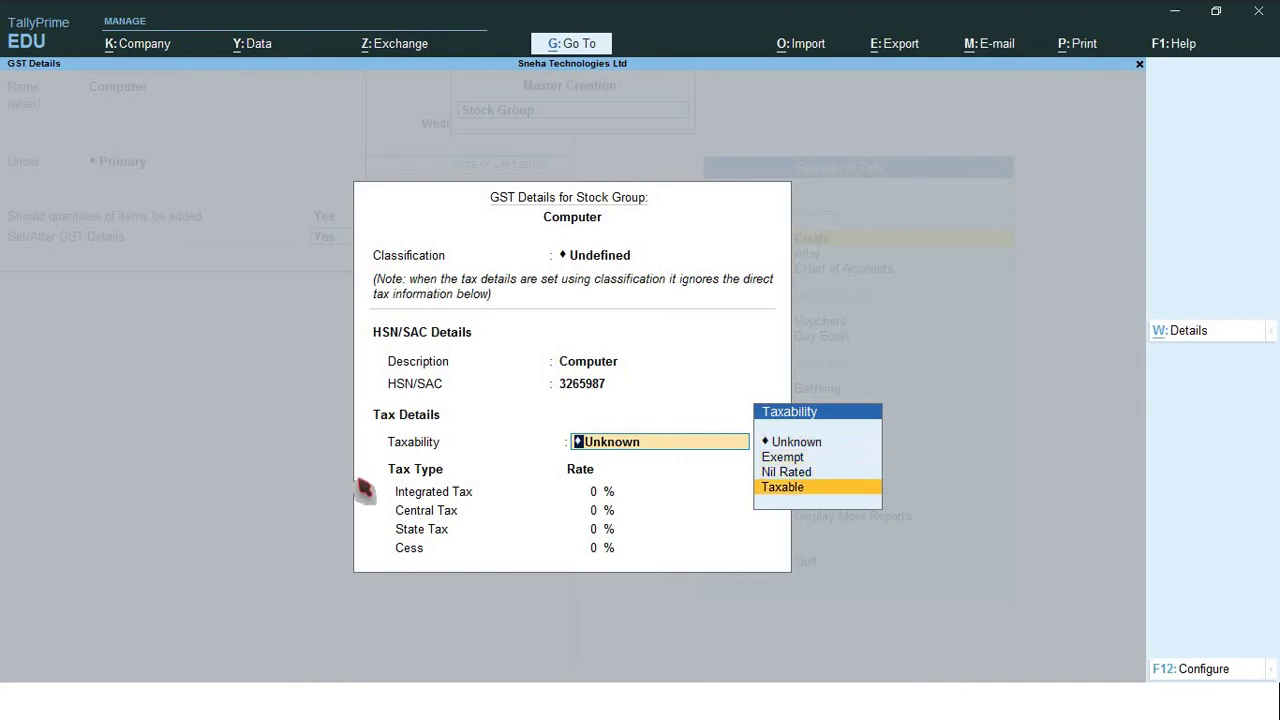
key("Return")
type("18")
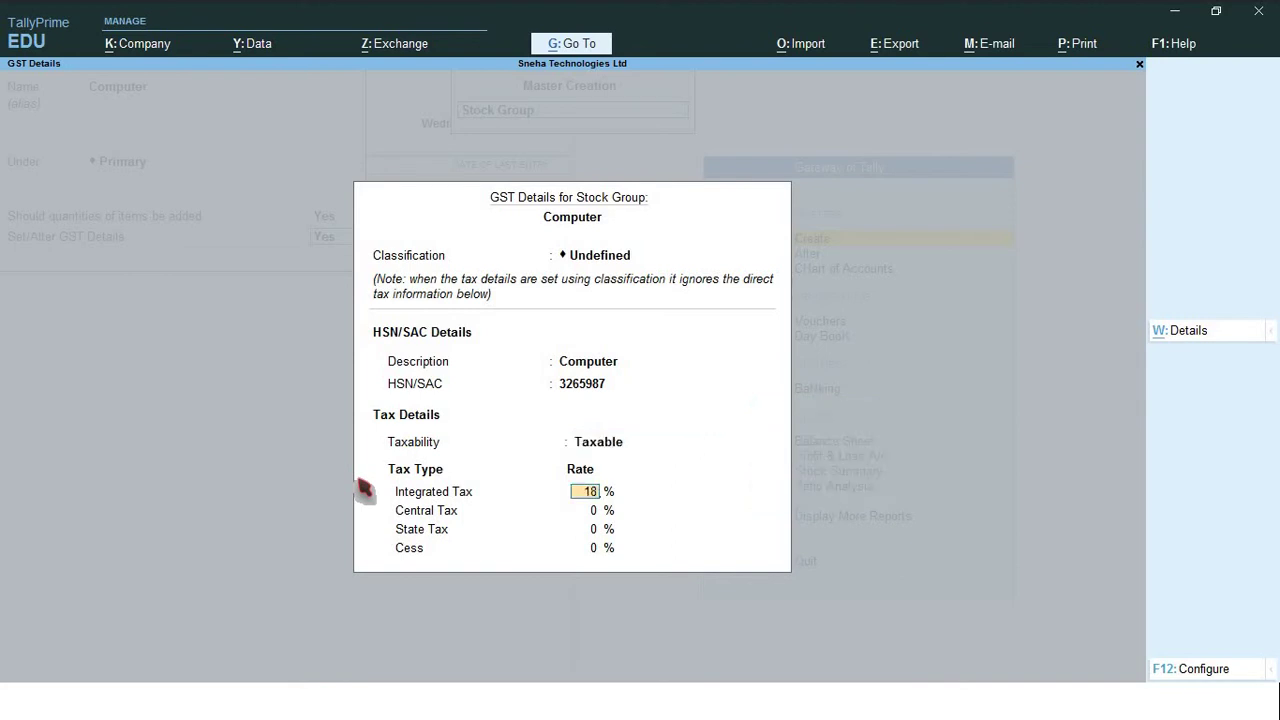
key("Return")
key("Return")
key("Return")
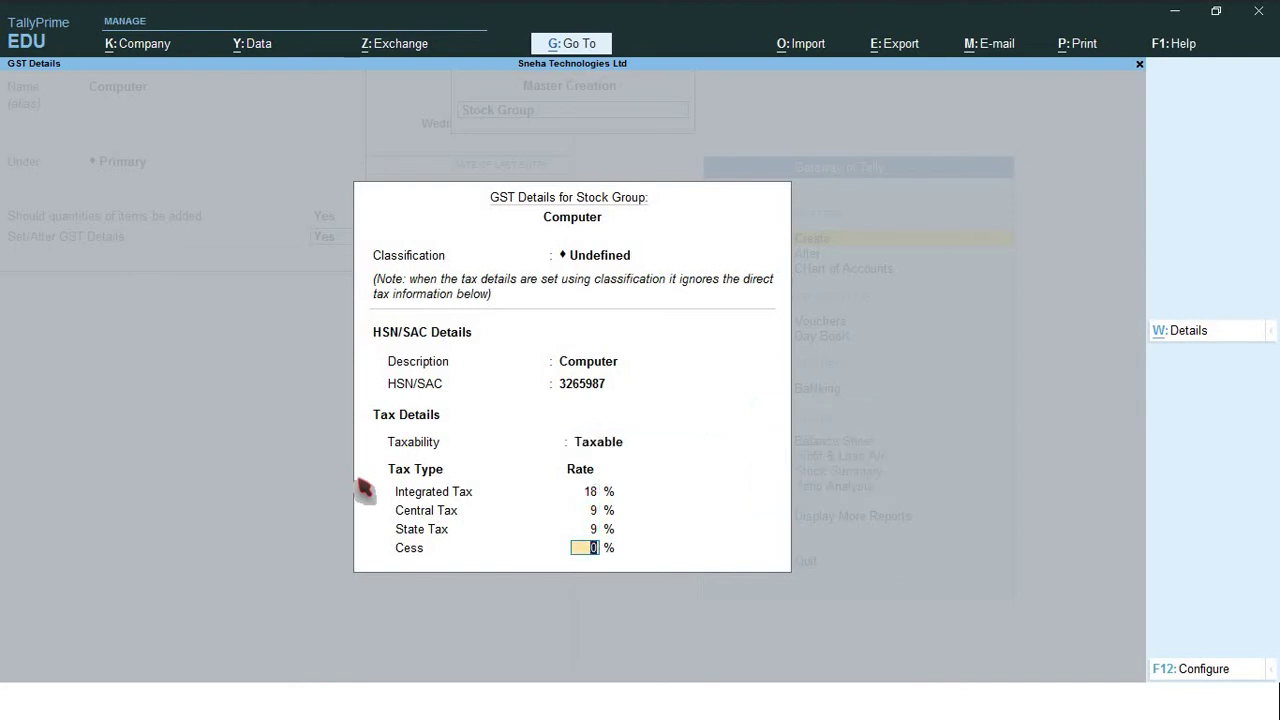
Save the Computer stock group without cess and open the creation form for a new unit.
key("Return")
key("Return")
key("Escape")
key("Return")
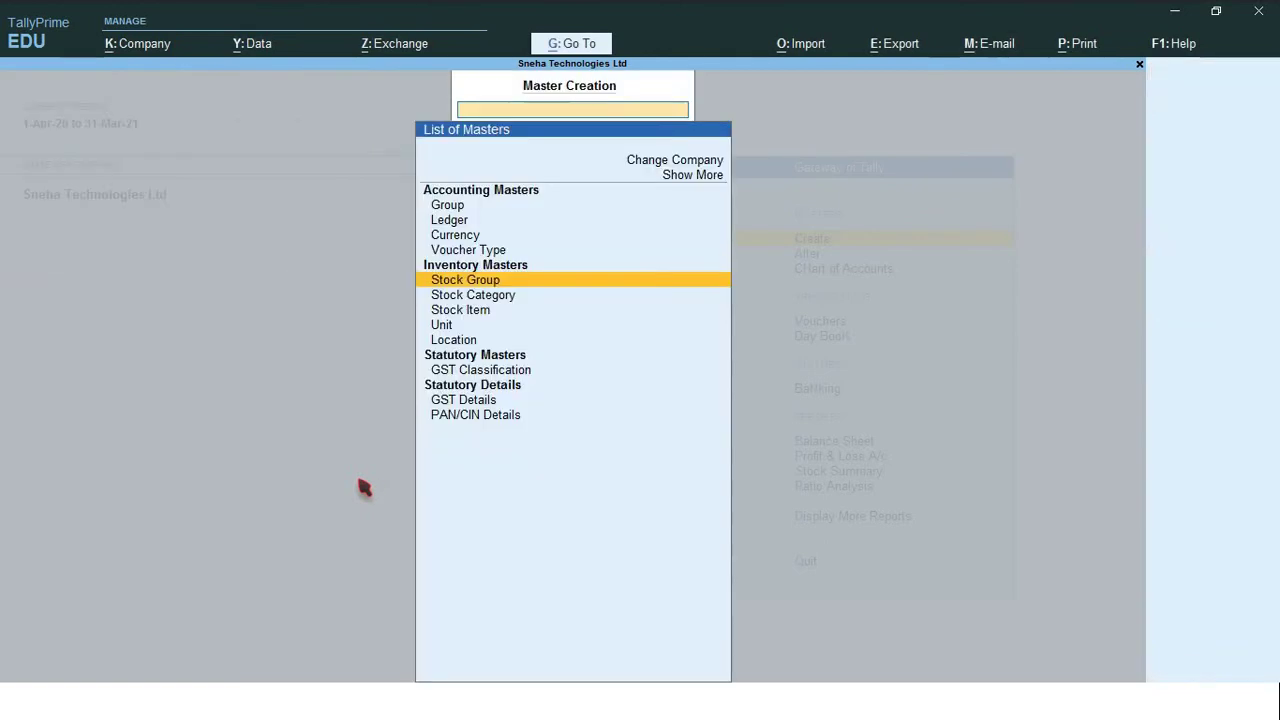
key("Down")
key("Down")
key("Down")
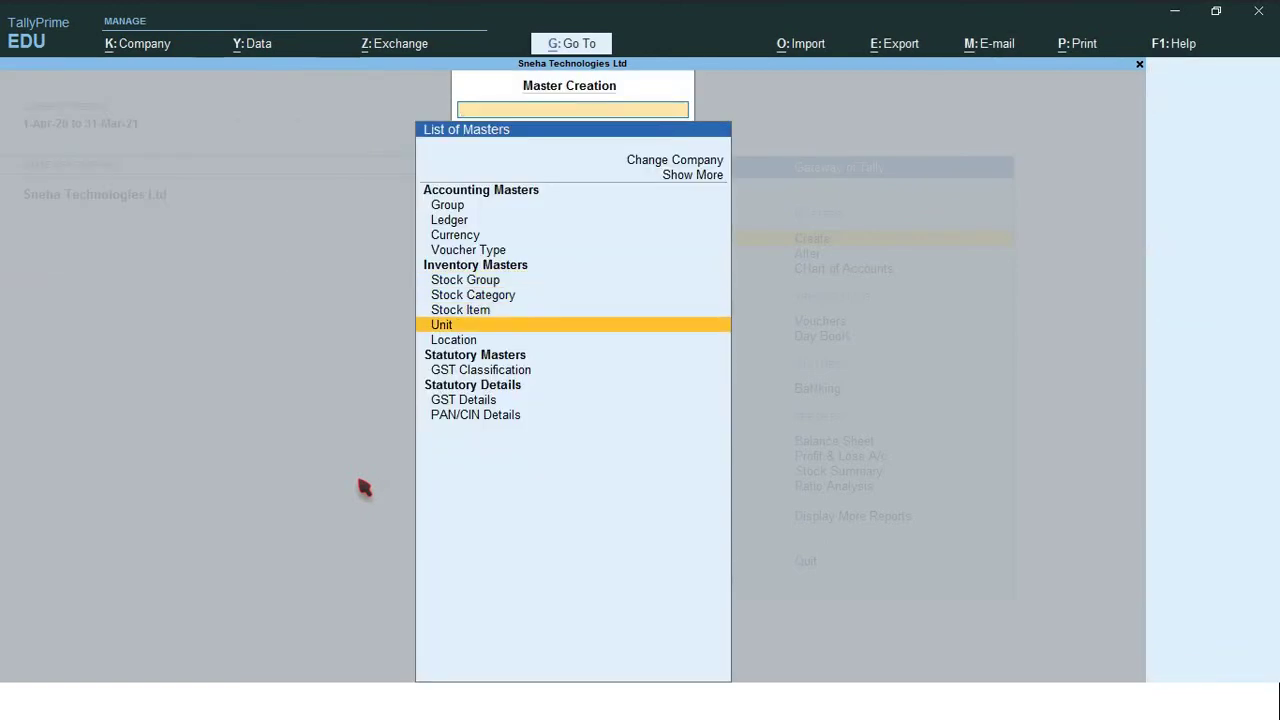
key("Return")
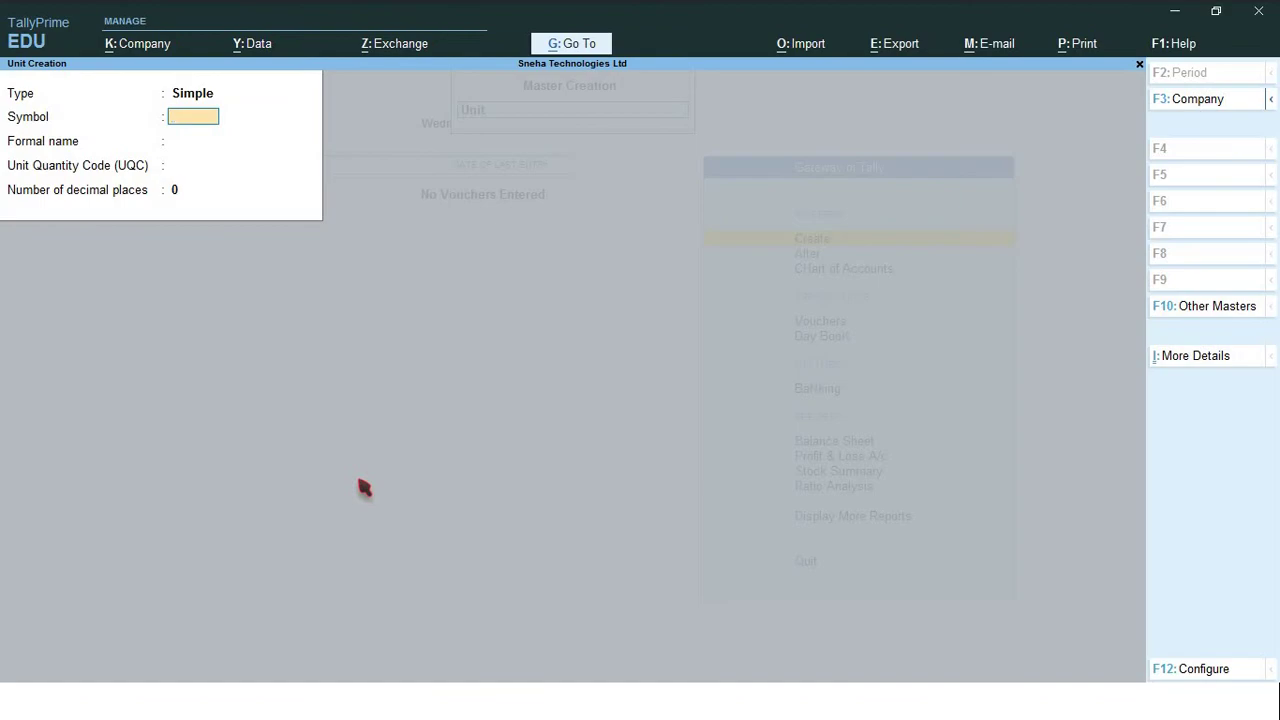
Check the quantity unit on the slides, and define the simple unit in TallyPrime with symbol nos and formal name Numbers.
key("alt+Tab")
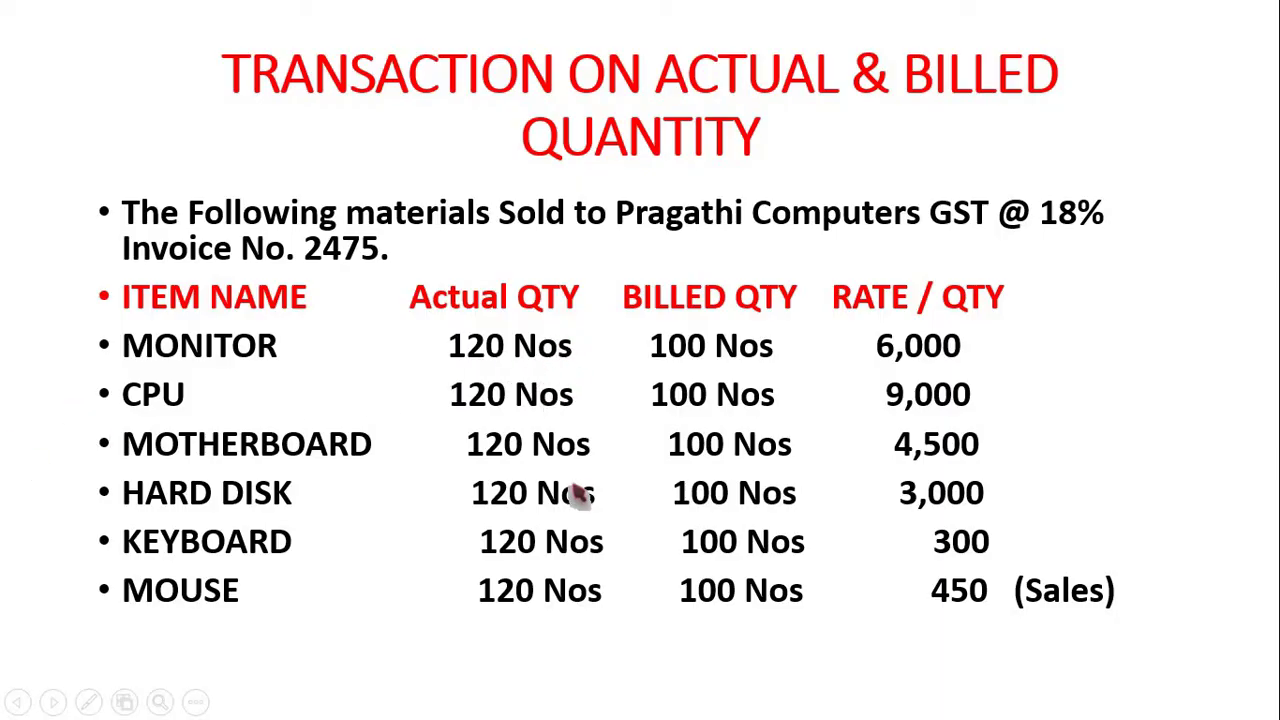
key("alt+Tab")
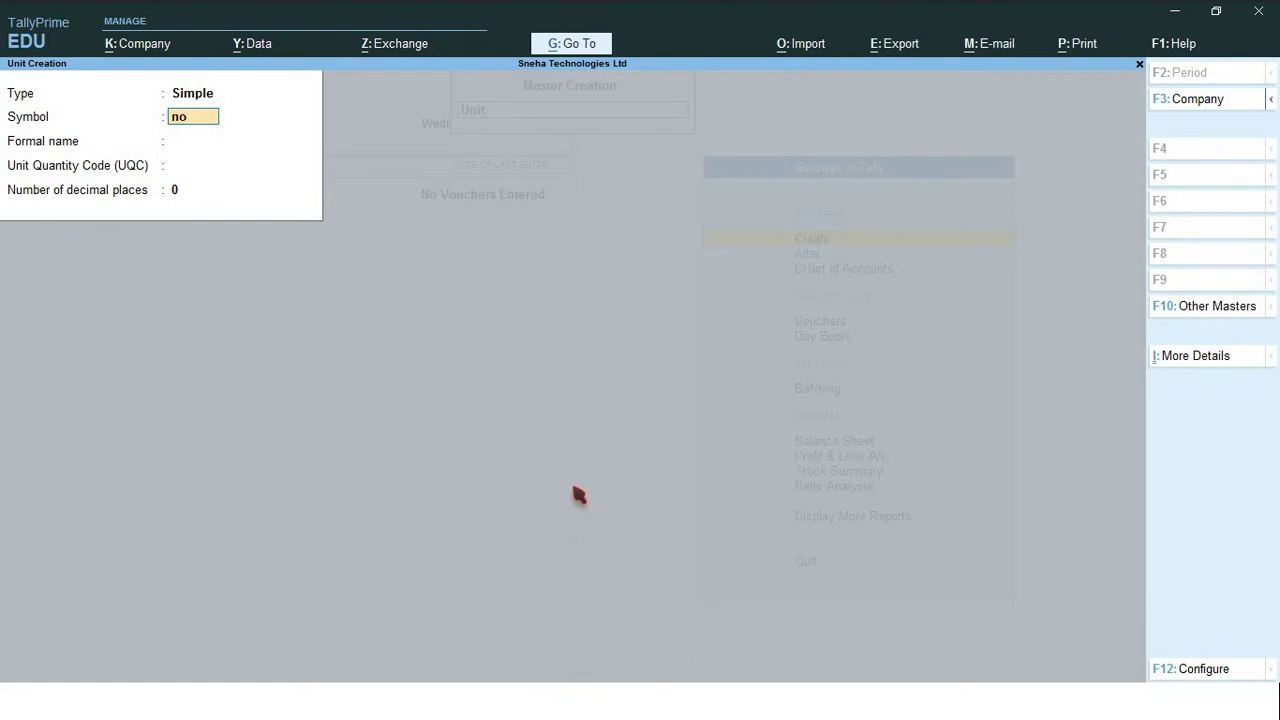
key("Return")
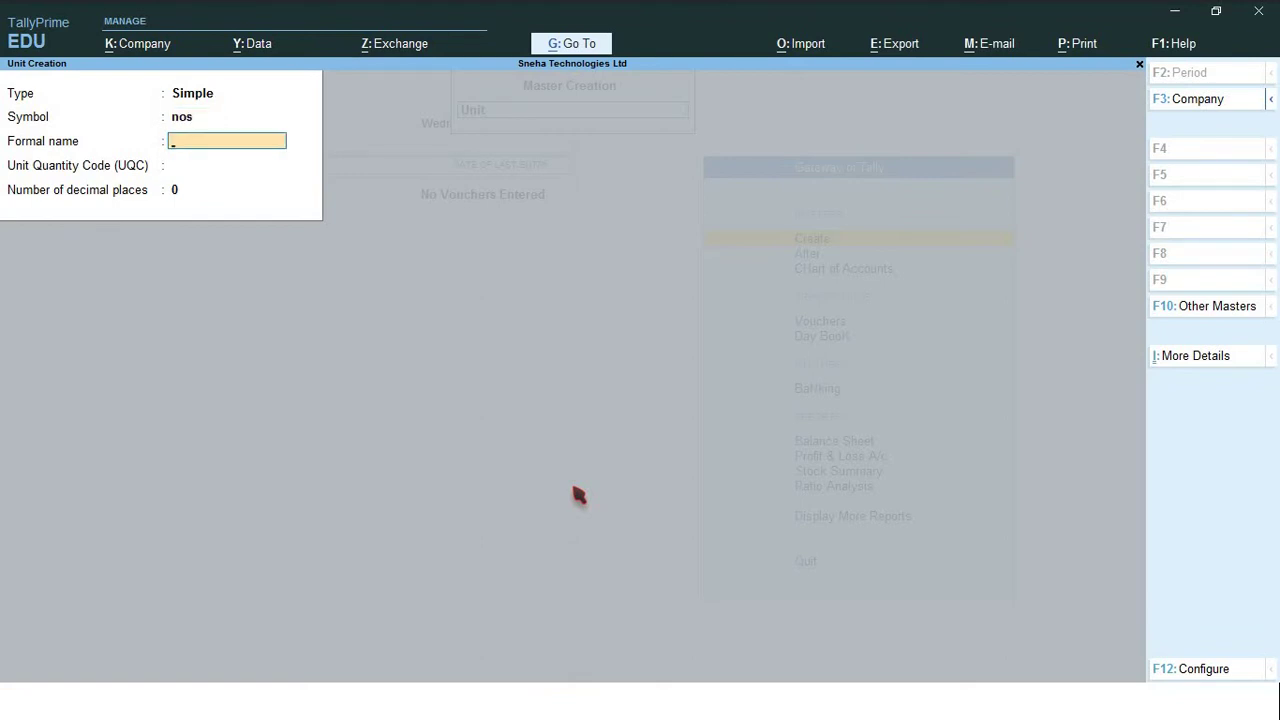
type("Numbers")
key("Return")
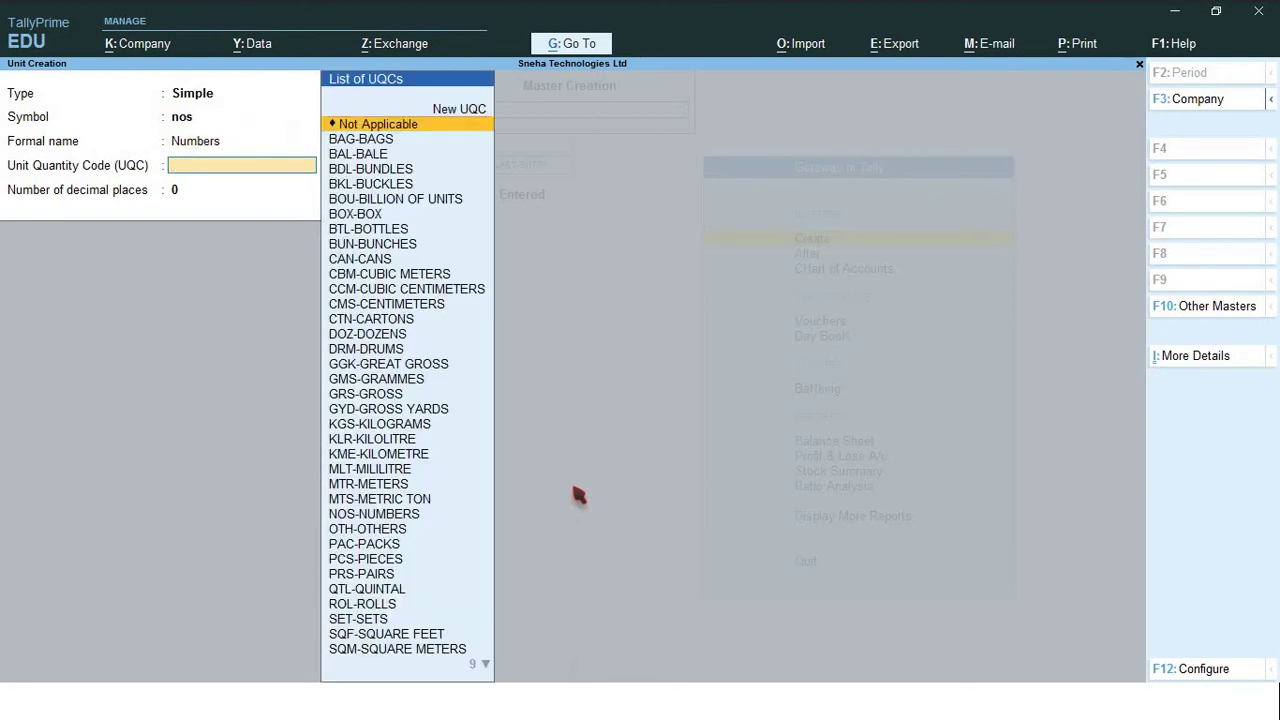
Assign the unit quantity code NOS-NUMBERS with 0 decimal places, save the unit and quit unit creation.
type("no")
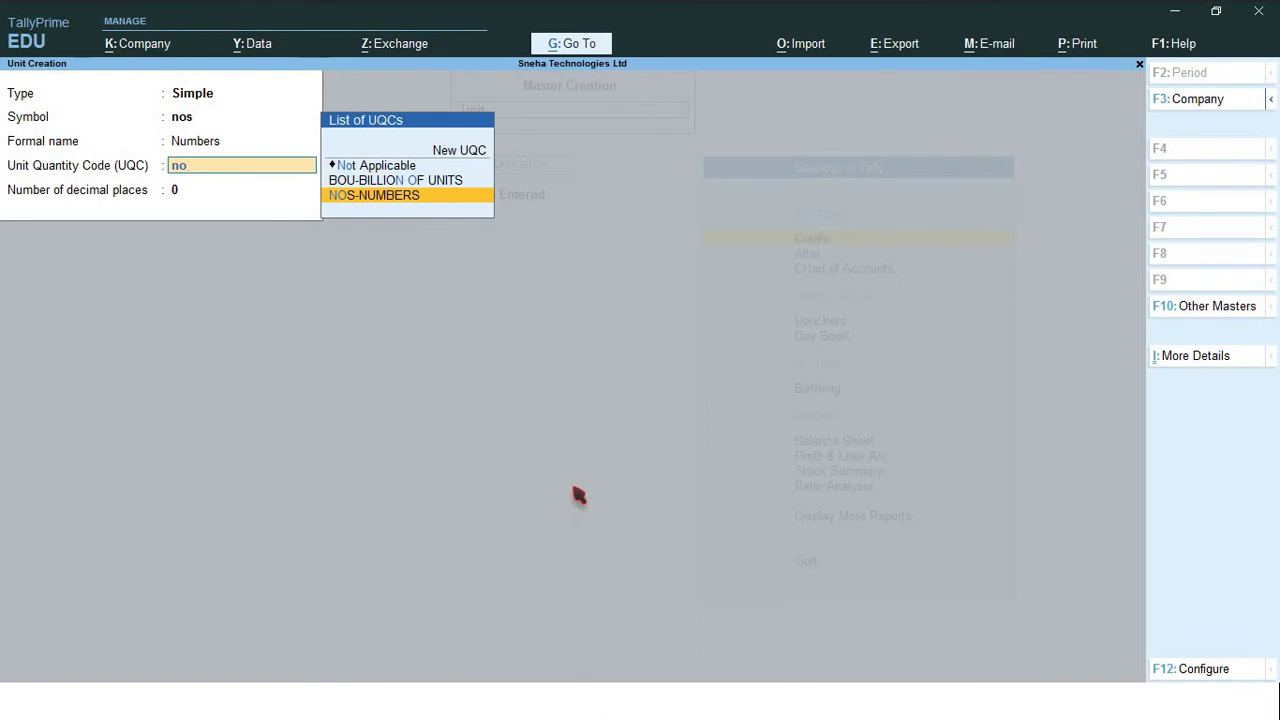
key("Return")
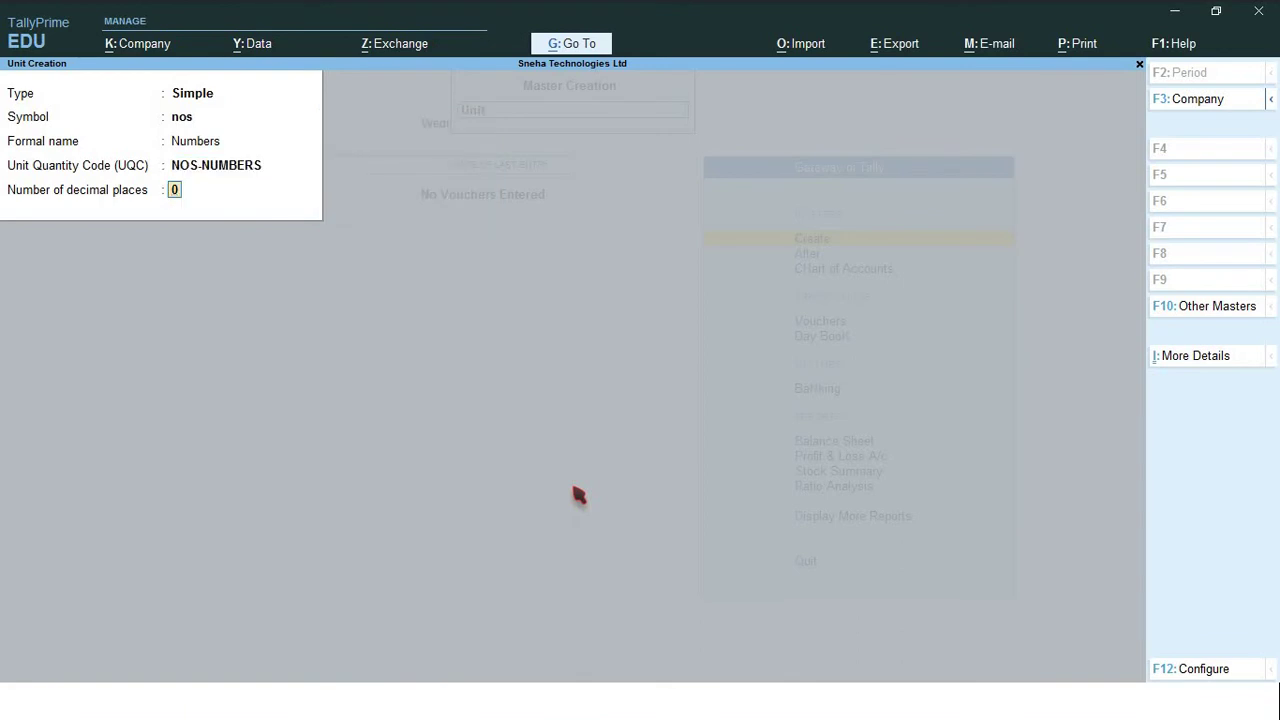
key("Return")
key("Return")
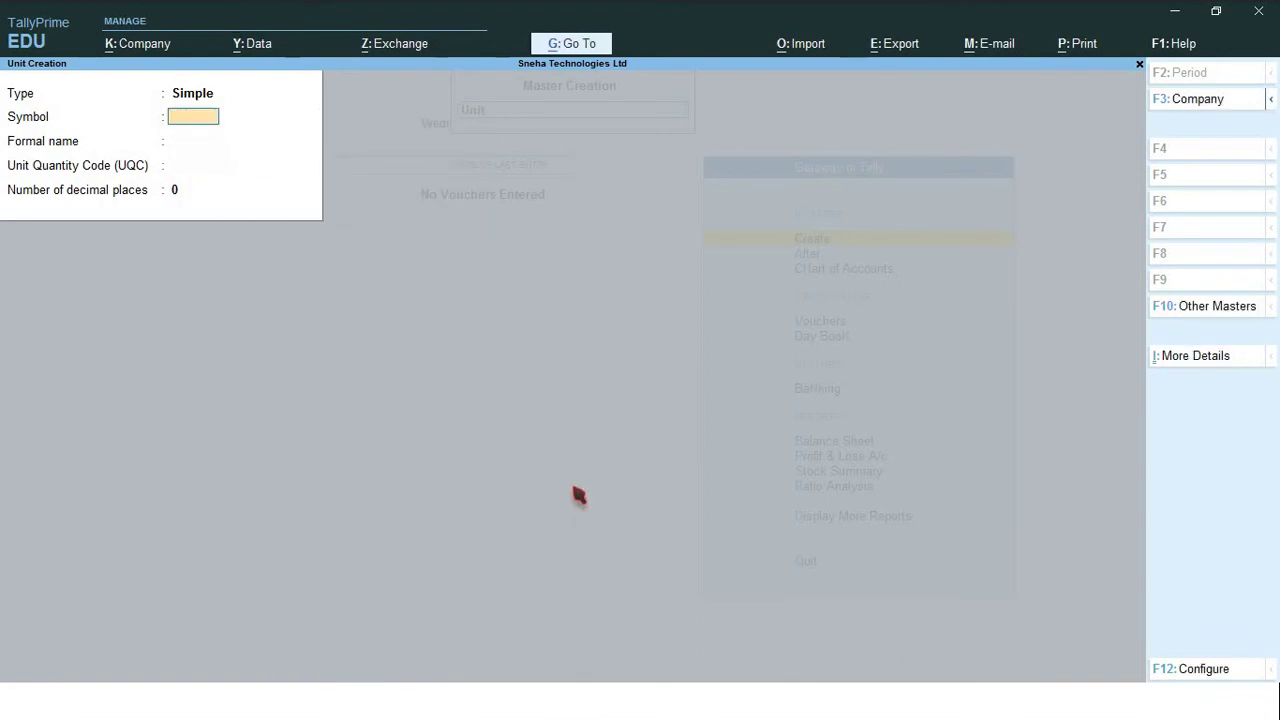
key("Escape")
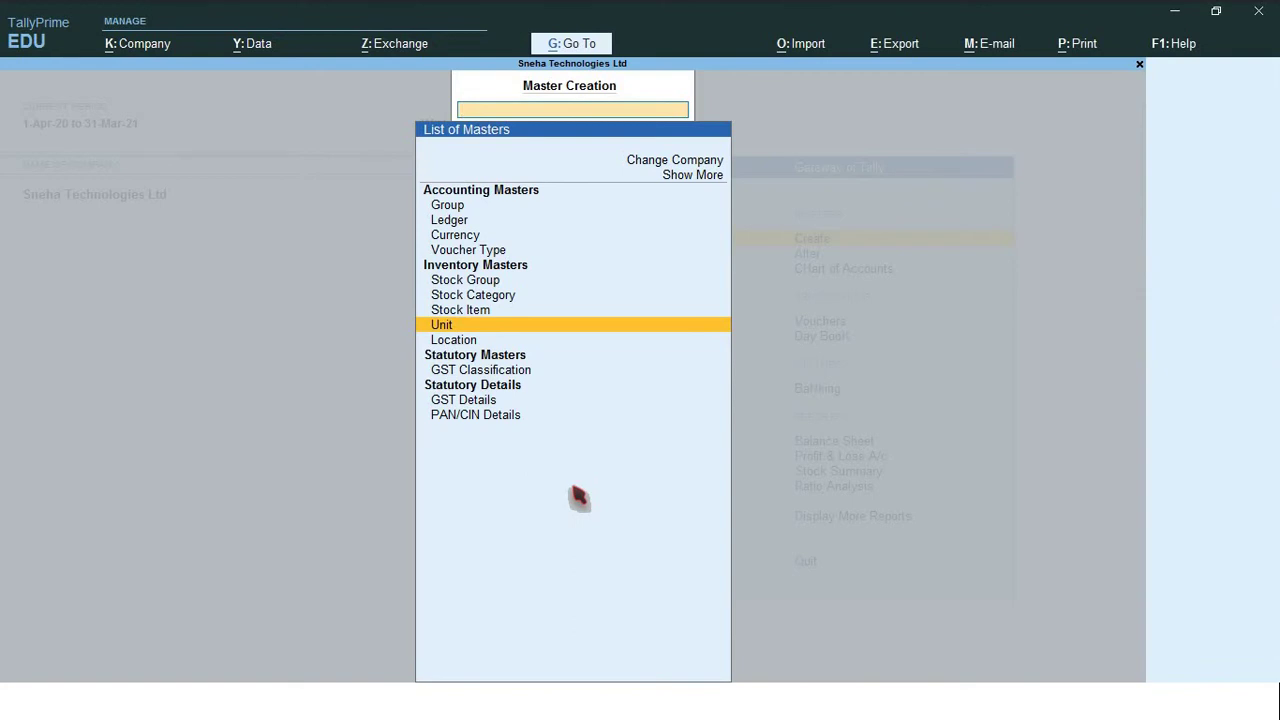
Start a new stock item named Monitor and place it under the Computer group.
key("Up")
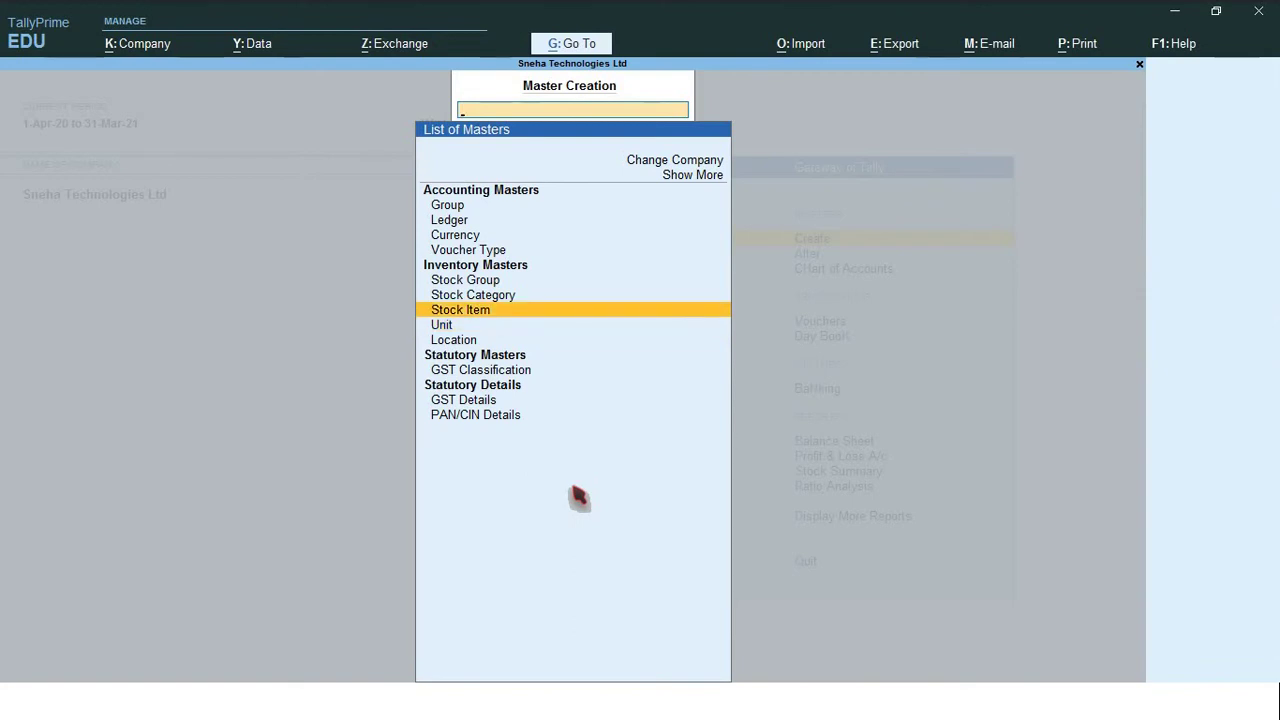
key("Return")
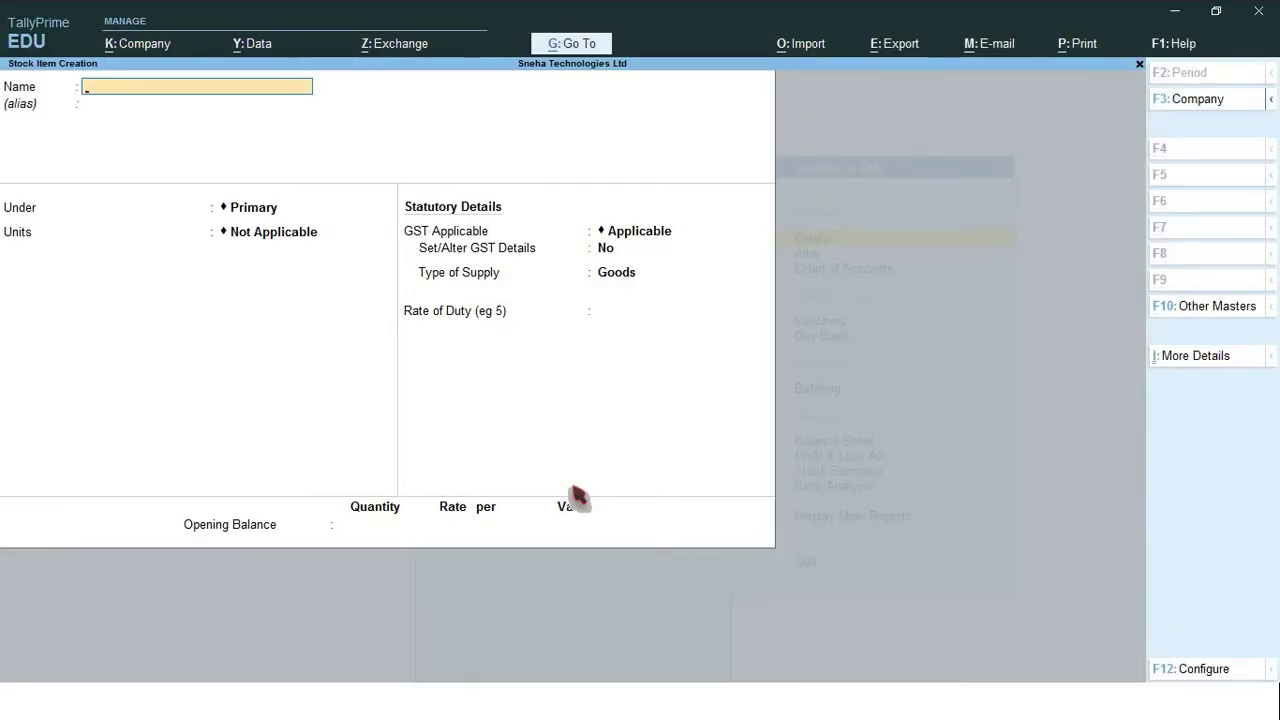
type("Monitor")
key("Return")
key("Return")
type("Co")
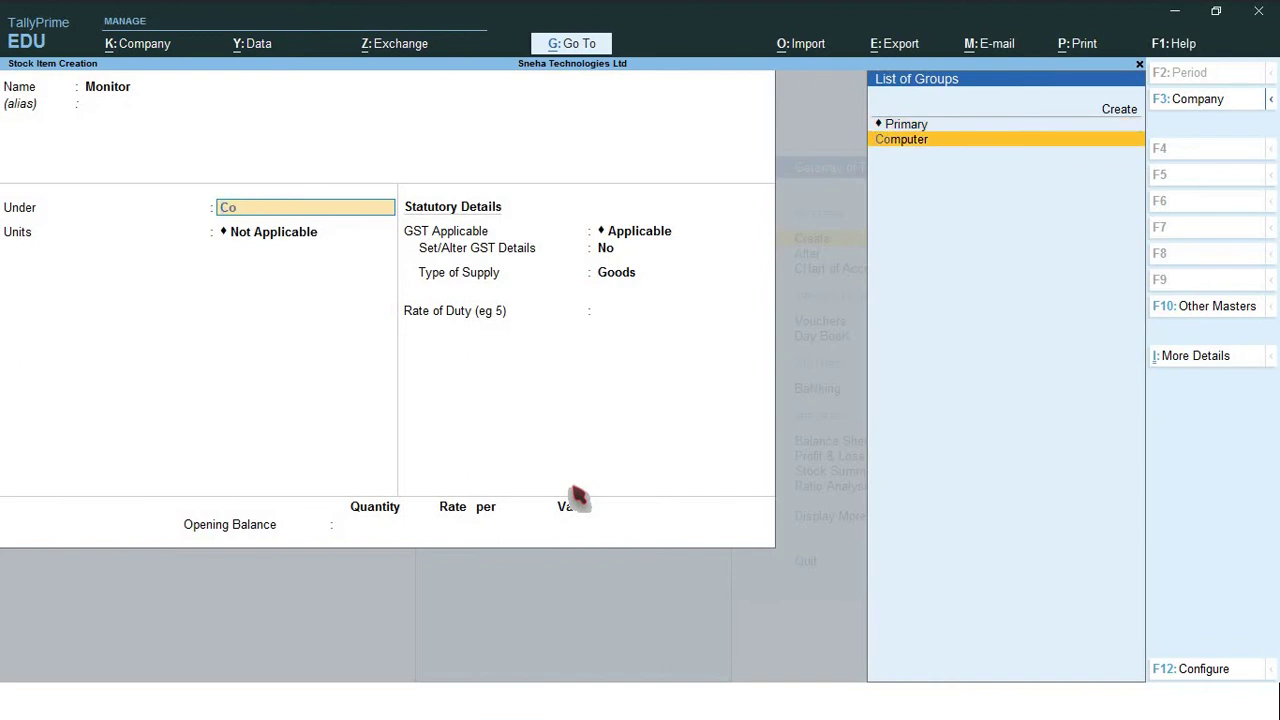
key("Return")
Set Monitor's unit to nos, keep the default GST settings, and save it without an opening balance.
key("Down")
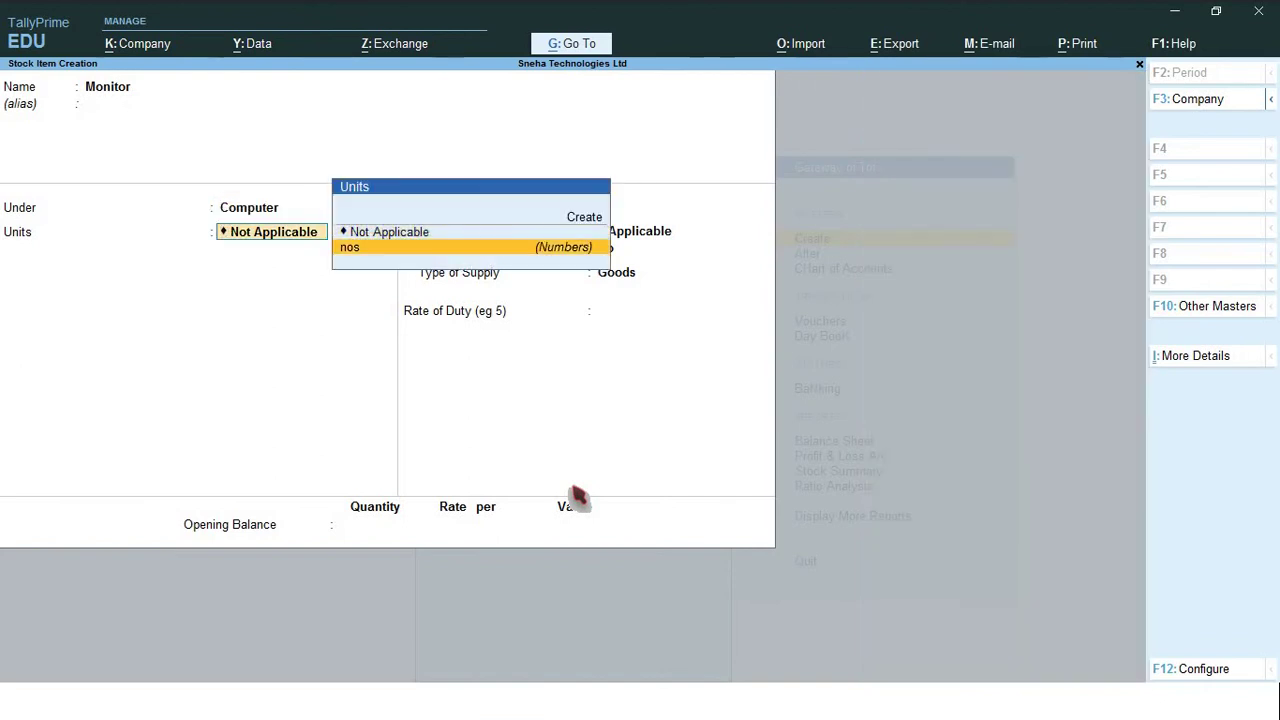
key("Return")
key("Return")
key("Return")
key("Return")
key("Return")
key("Return")
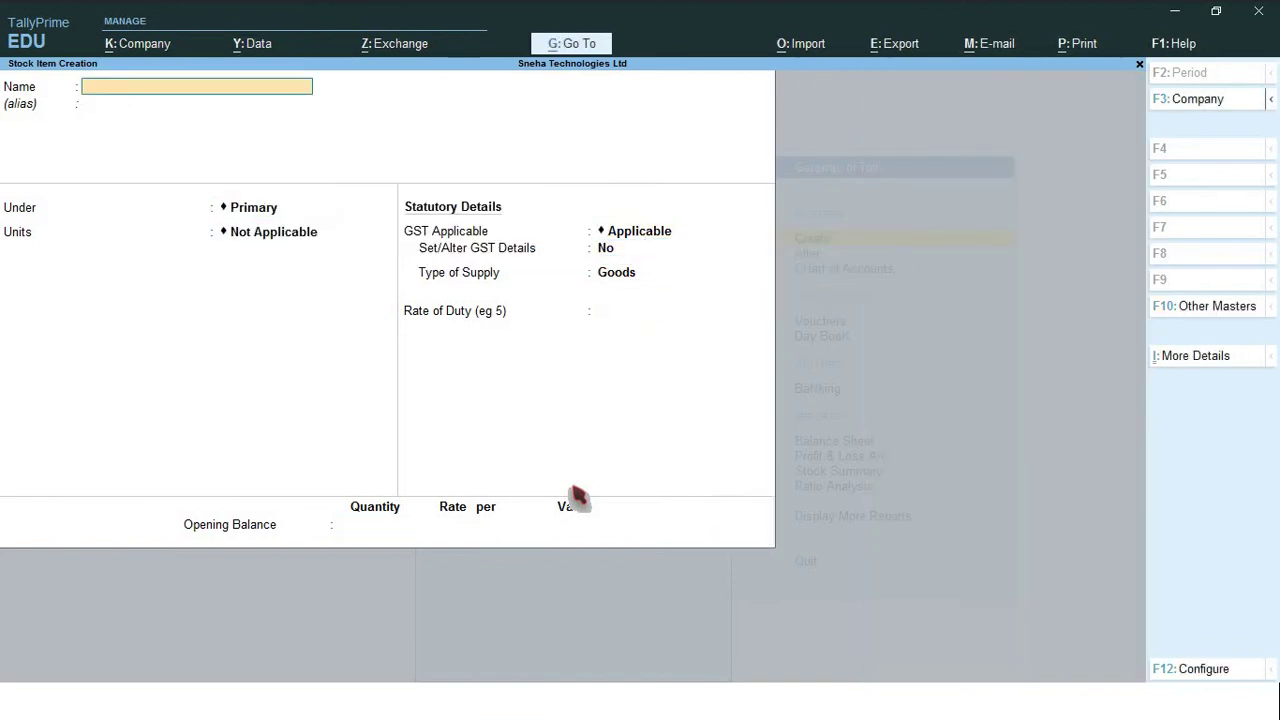
Name the next stock item C P U and place it under the Computer group.
type("C P U")
key("Return")
key("Return")
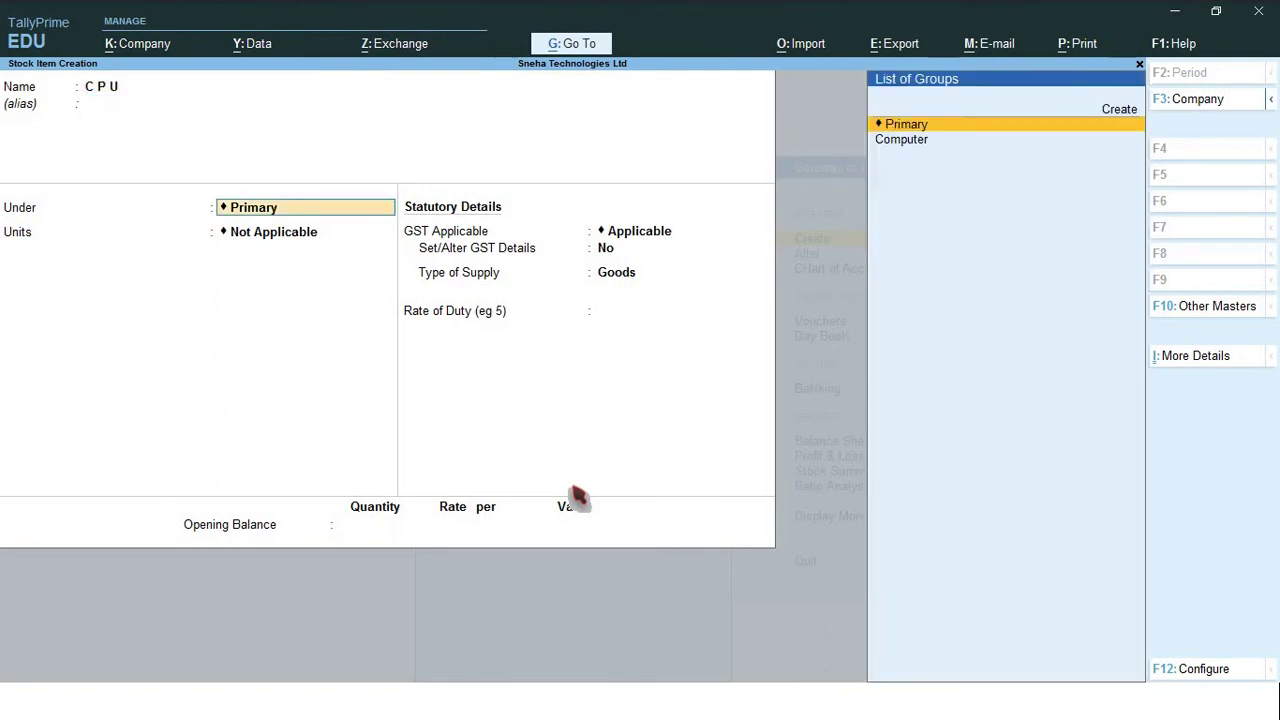
type("C")
key("Return")
Set the C P U item's unit to nos and save it with default statutory details and no opening balance.
type("nos")
key("Return")
key("Return")
key("Return")
key("Return")
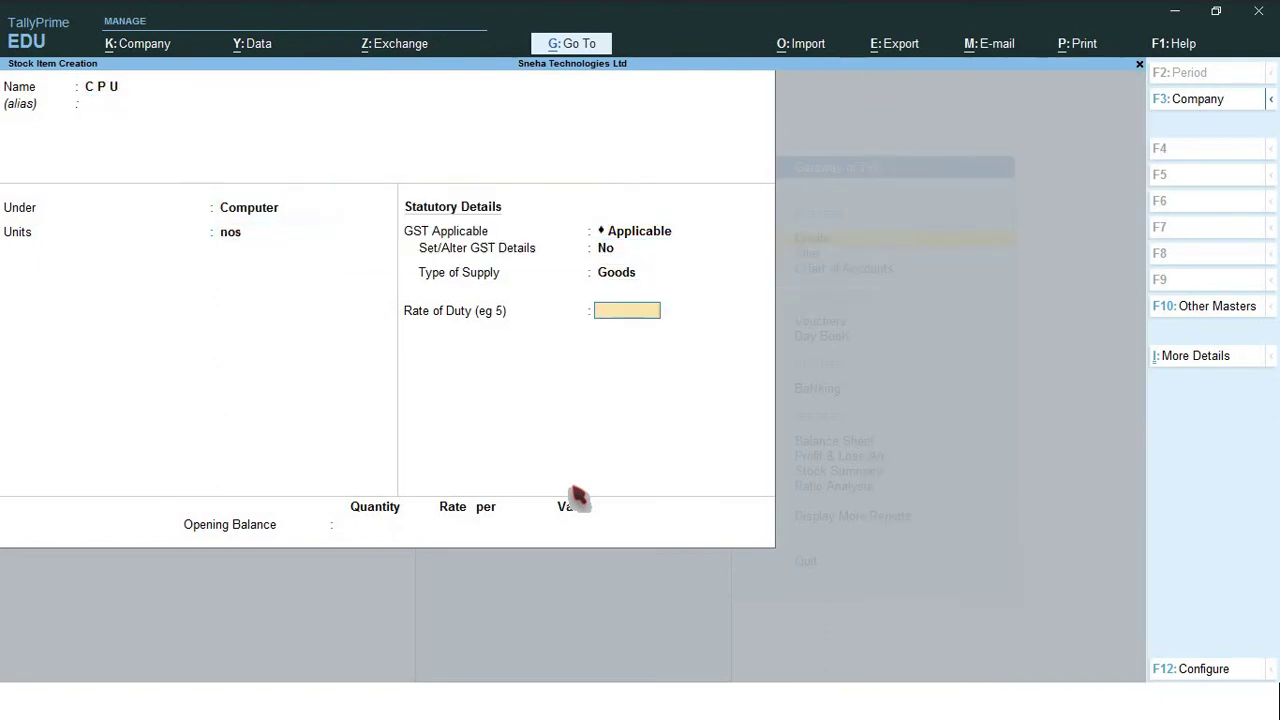
key("Return")
key("Return")
key("Return")
Name the next stock item Motherboard and place it under the Computer group.
type("Motherb")
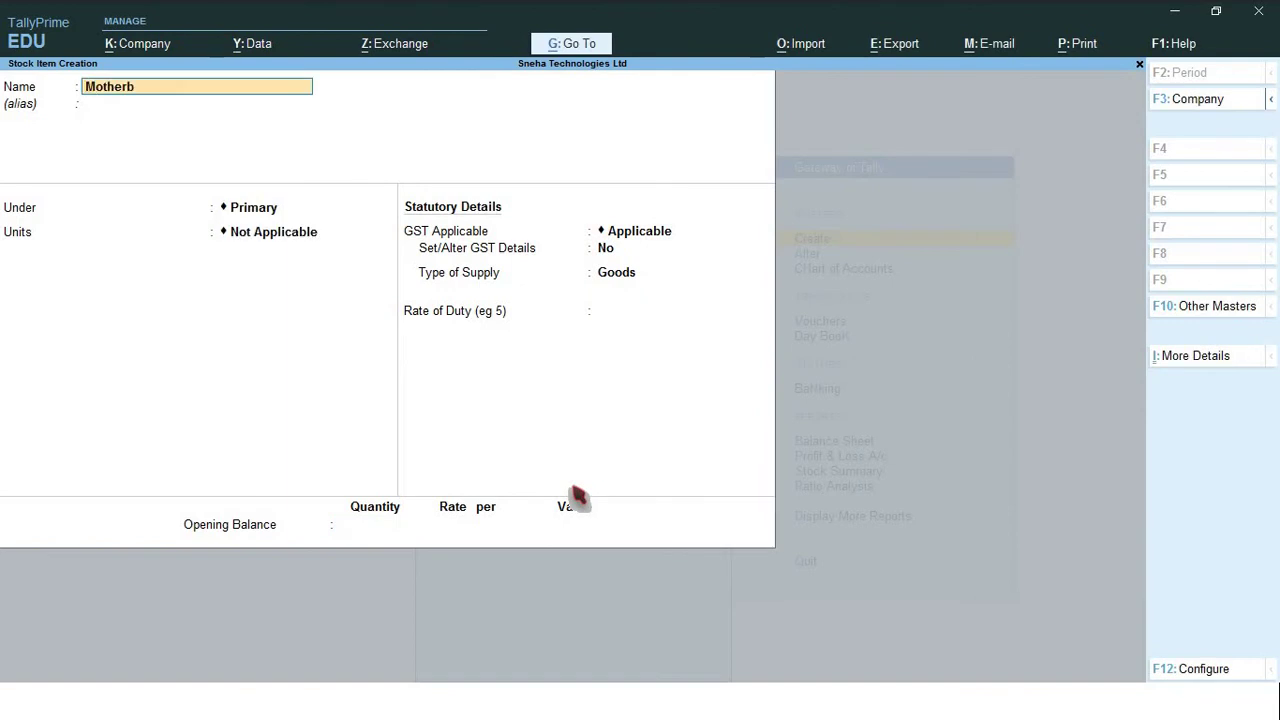
type("oard")
key("Return")
key("Return")
type("c")
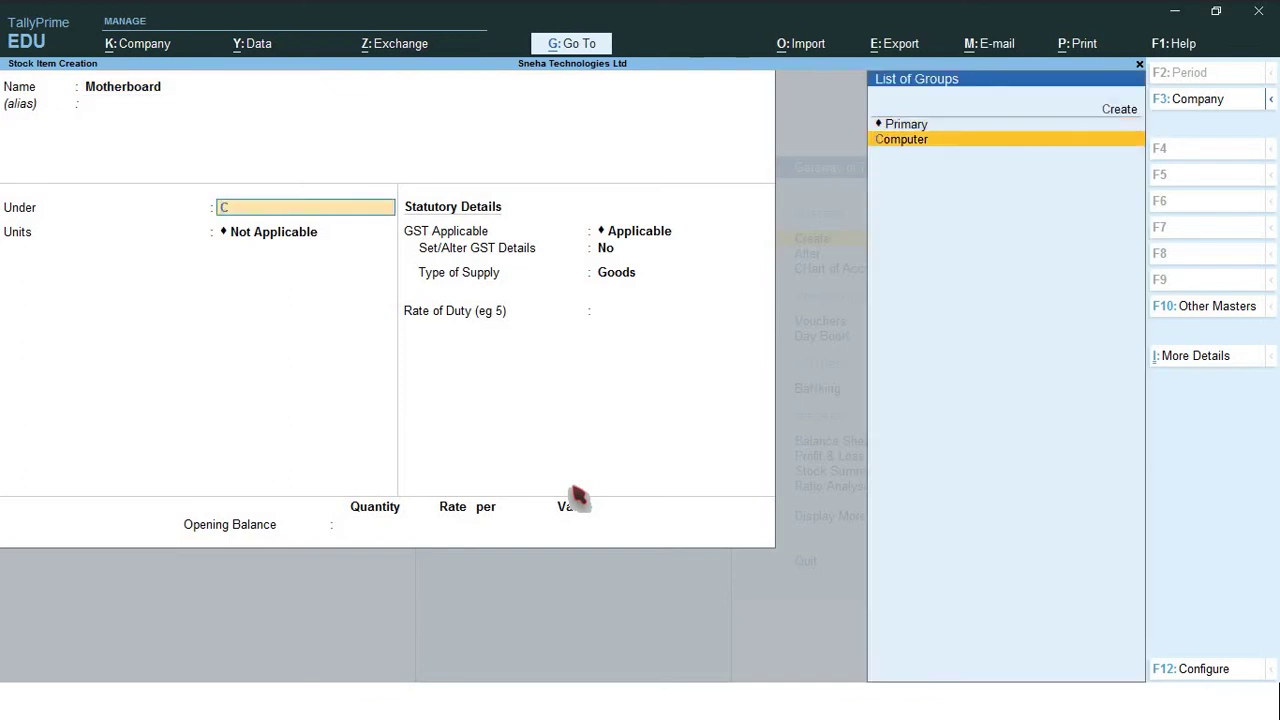
key("Return")
Set Motherboard's unit to nos and save the item with default GST settings and no opening balance.
type("nos")
key("Return")
key("Return")
key("Return")
key("Return")
key("Return")
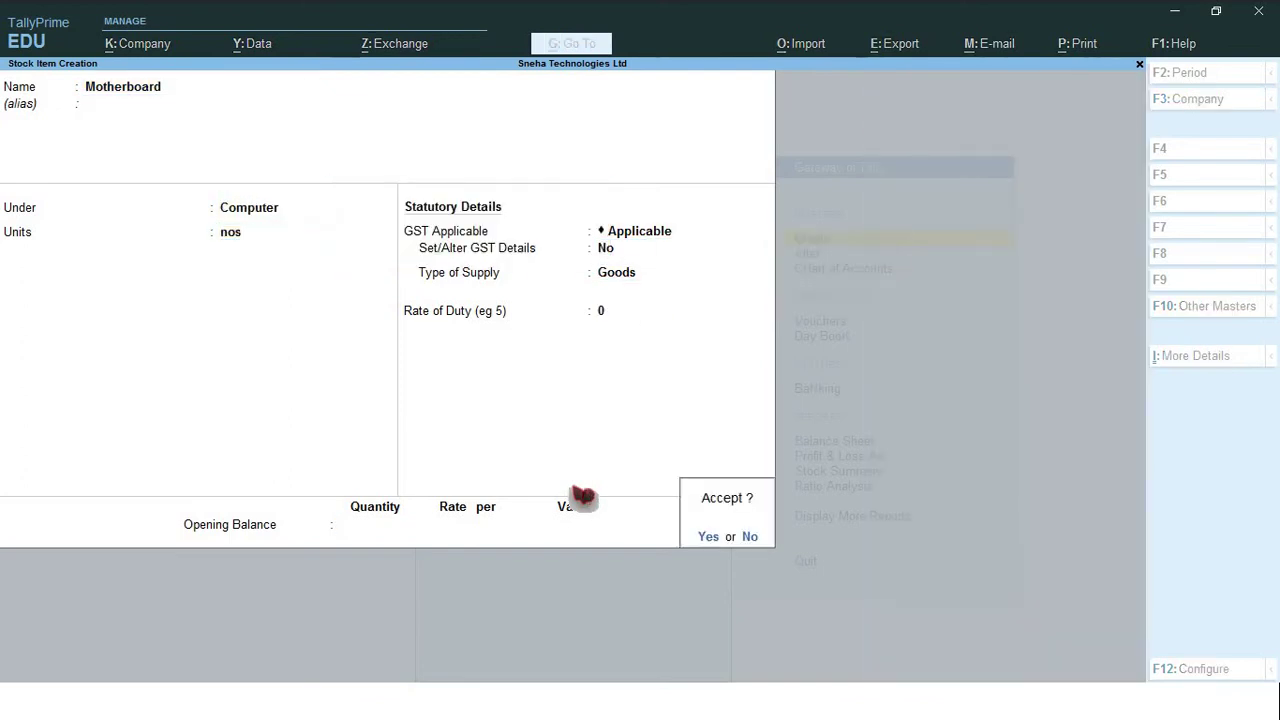
key("Return")
Name the next stock item Hard Disk and place it under the Computer group.
type("Har")
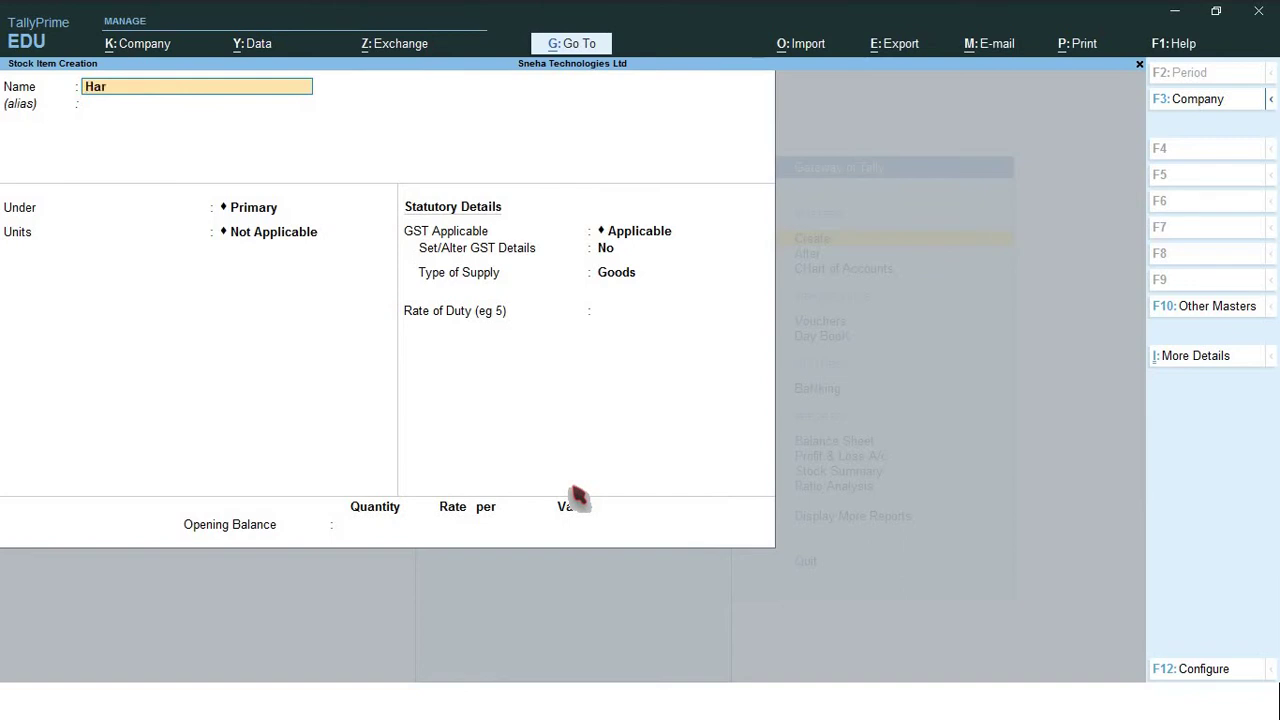
type("di")
key("BackSpace")
type("disk")
key("Return")
key("Return")
type("C")
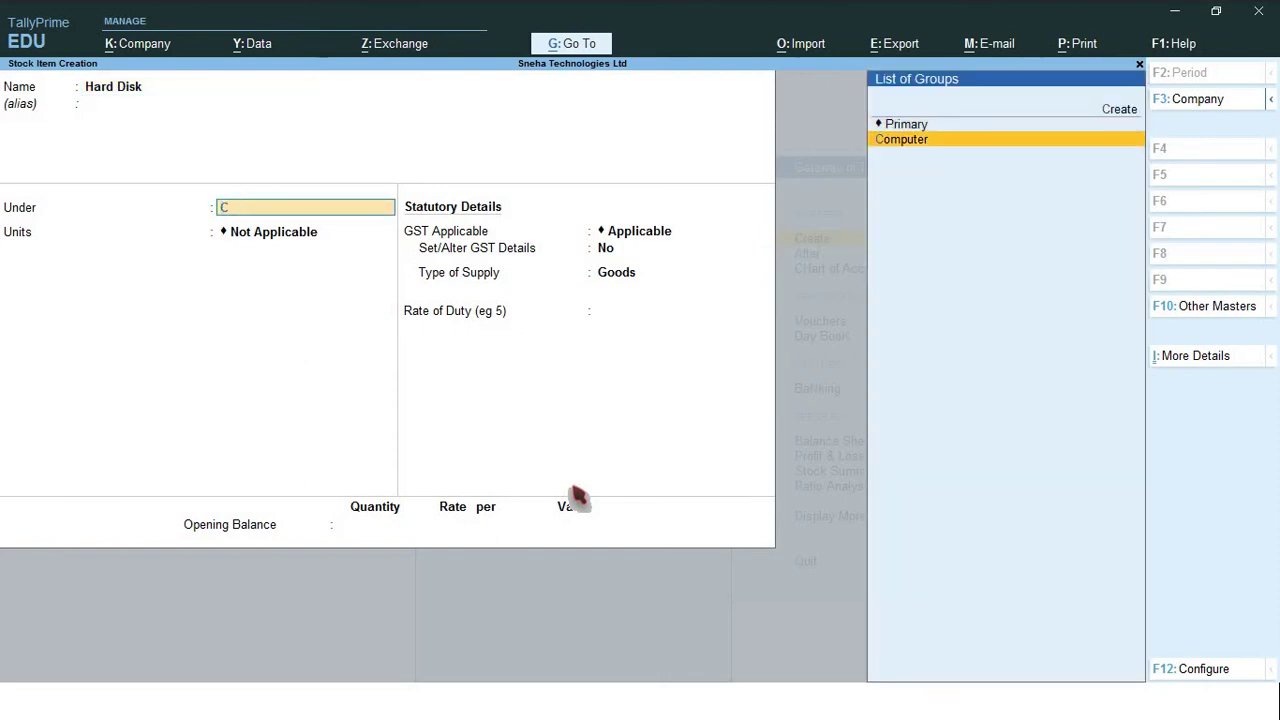
key("Return")
Set Hard Disk's unit to nos and save the item with default GST settings and no opening balance.
type("nos")
key("Return")
key("Return")
key("Return")
key("Return")
key("Return")
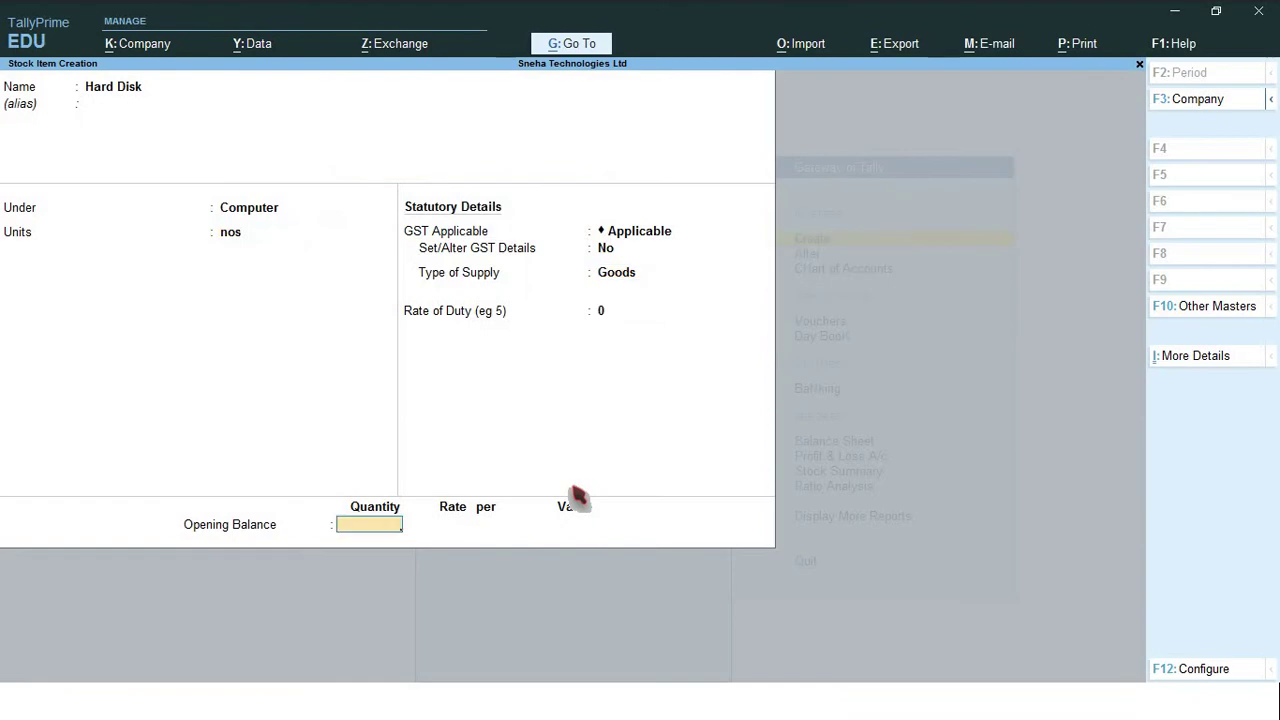
key("Return")
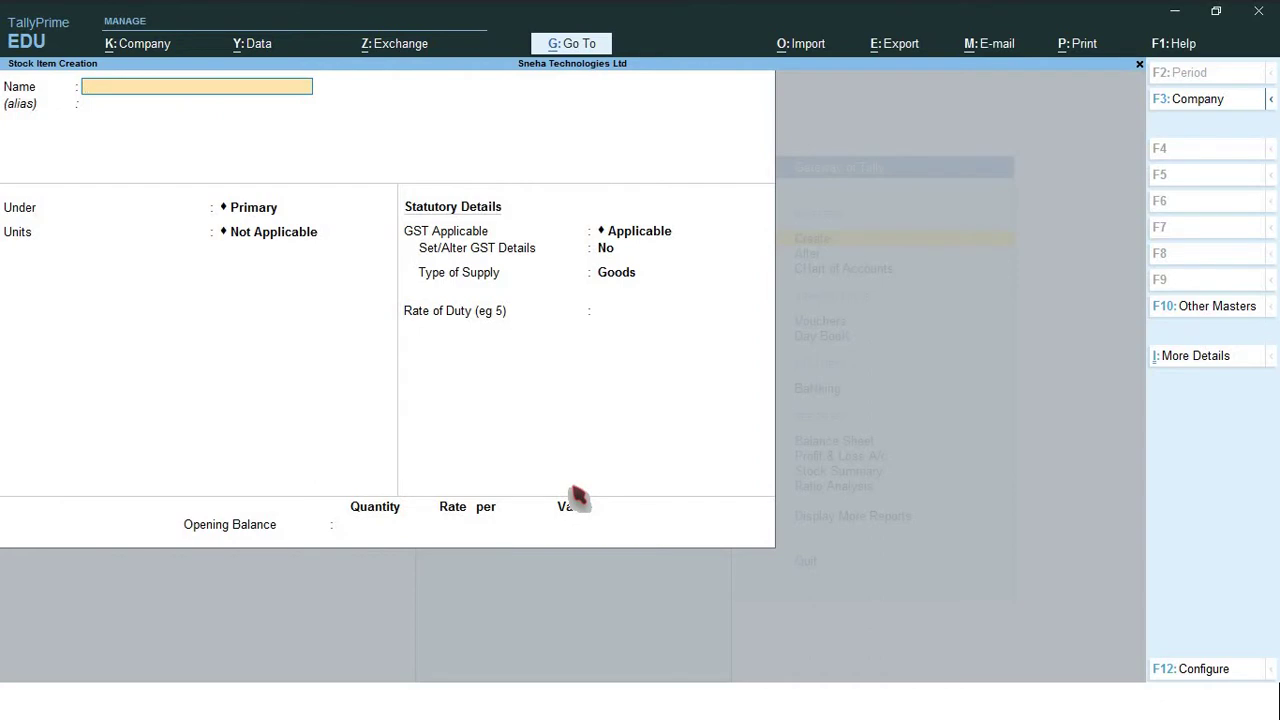
type("Motherboard")
key("Return")
key("BackSpace")
Name the next stock item Keyboard and place it under the Computer group.
type("Keyboard")
key("Return")
key("Return")
type("C")
key("Return")
Set Keyboard's unit to nos and save the item with default GST settings and no opening balance.
type("nos")
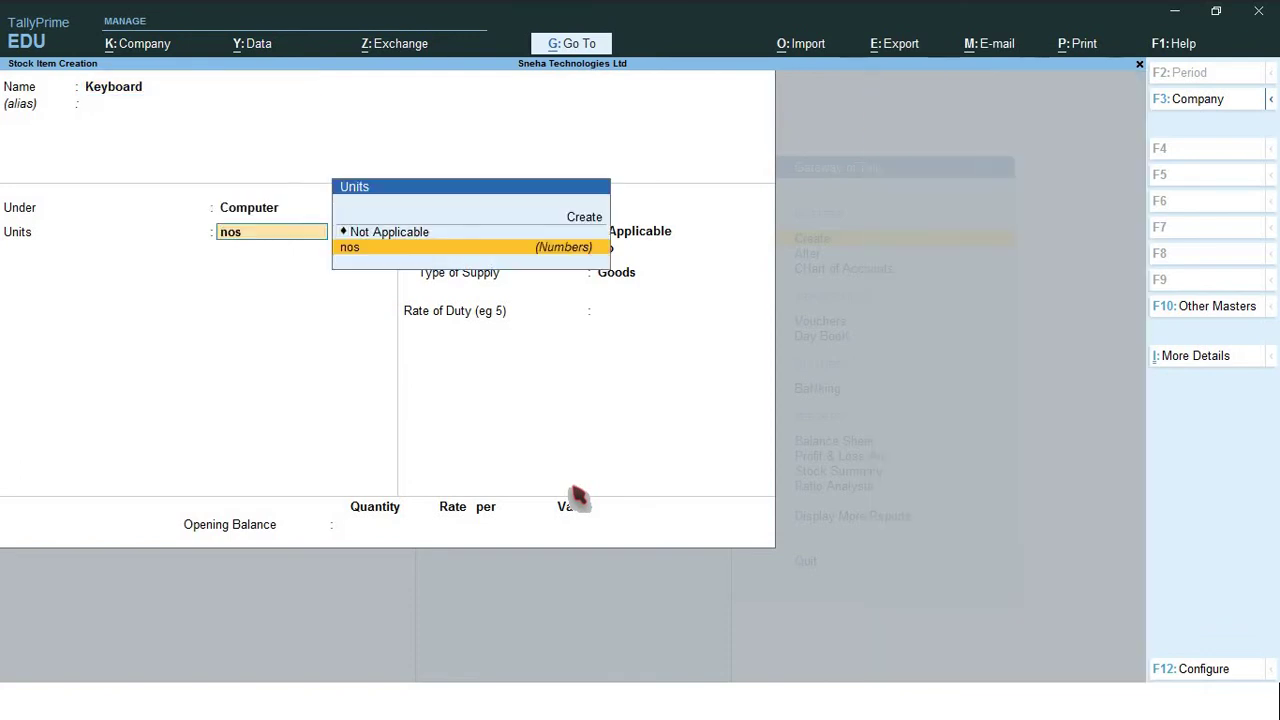
key("Return")
key("Return")
key("Return")
key("Return")
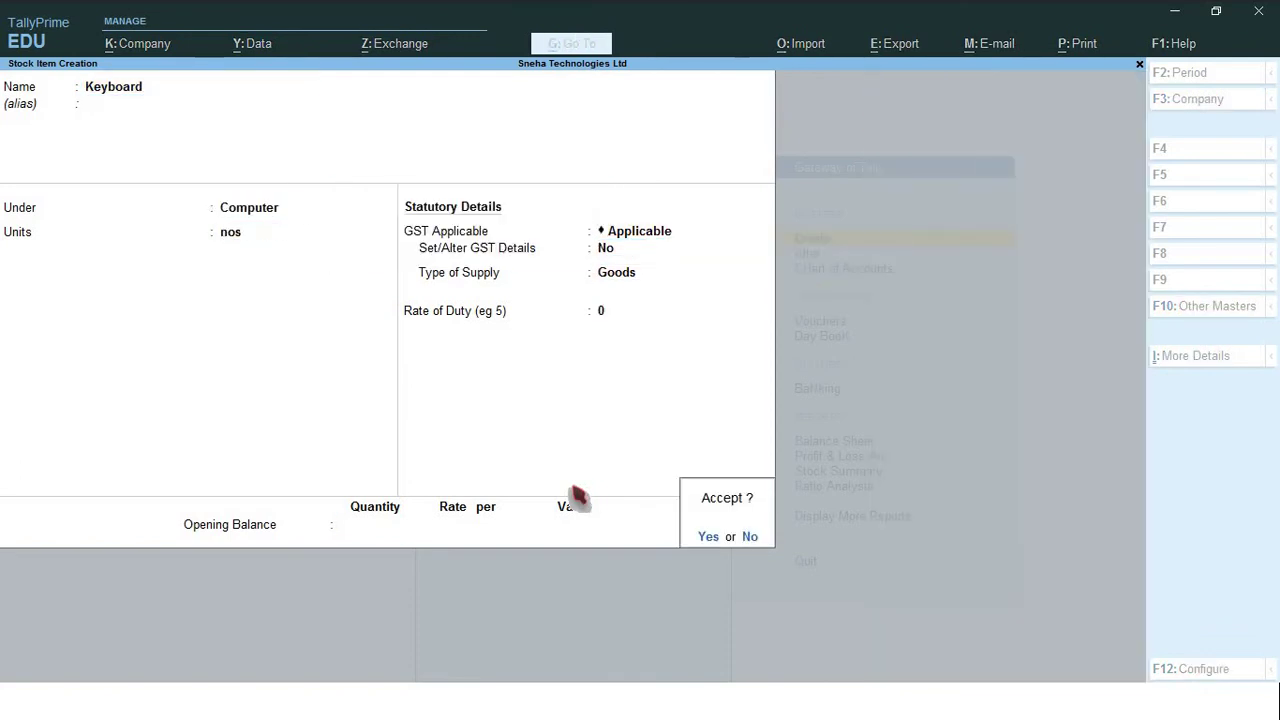
key("Return")
Name the next stock item Mouse and place it under the Computer group.
type("Mous")
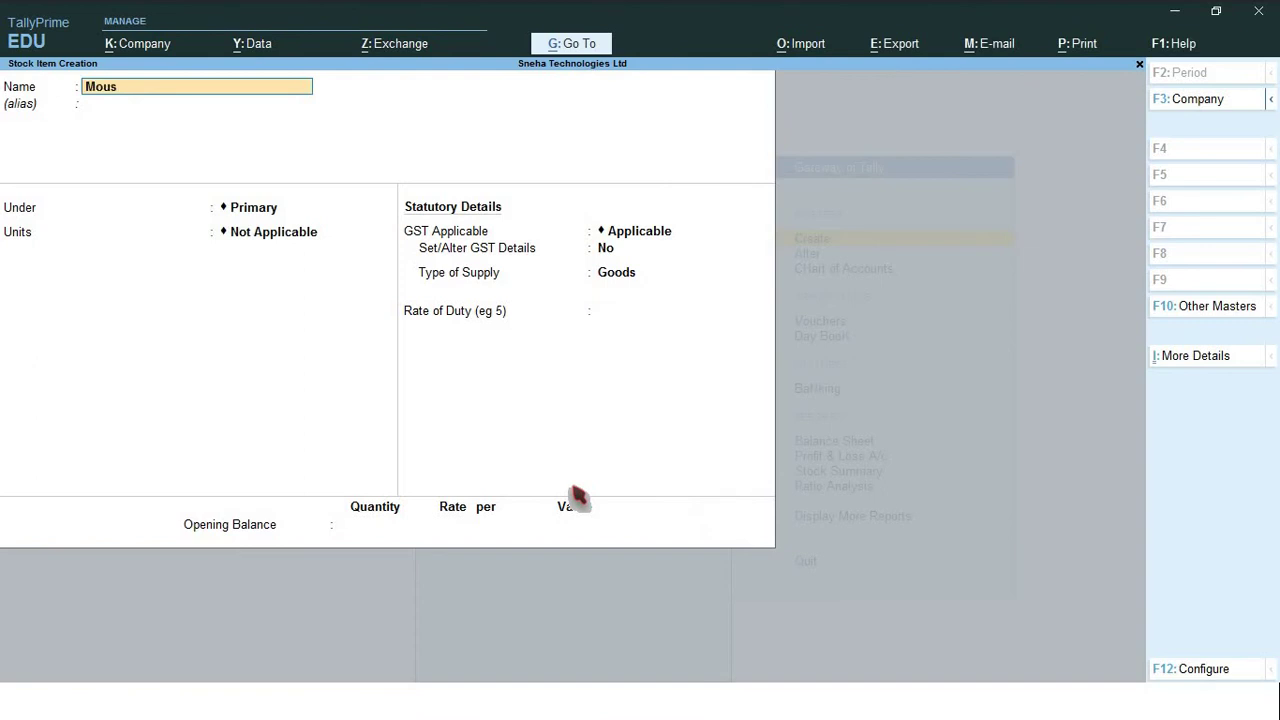
type("e")
key("Return")
key("Return")
type("C")
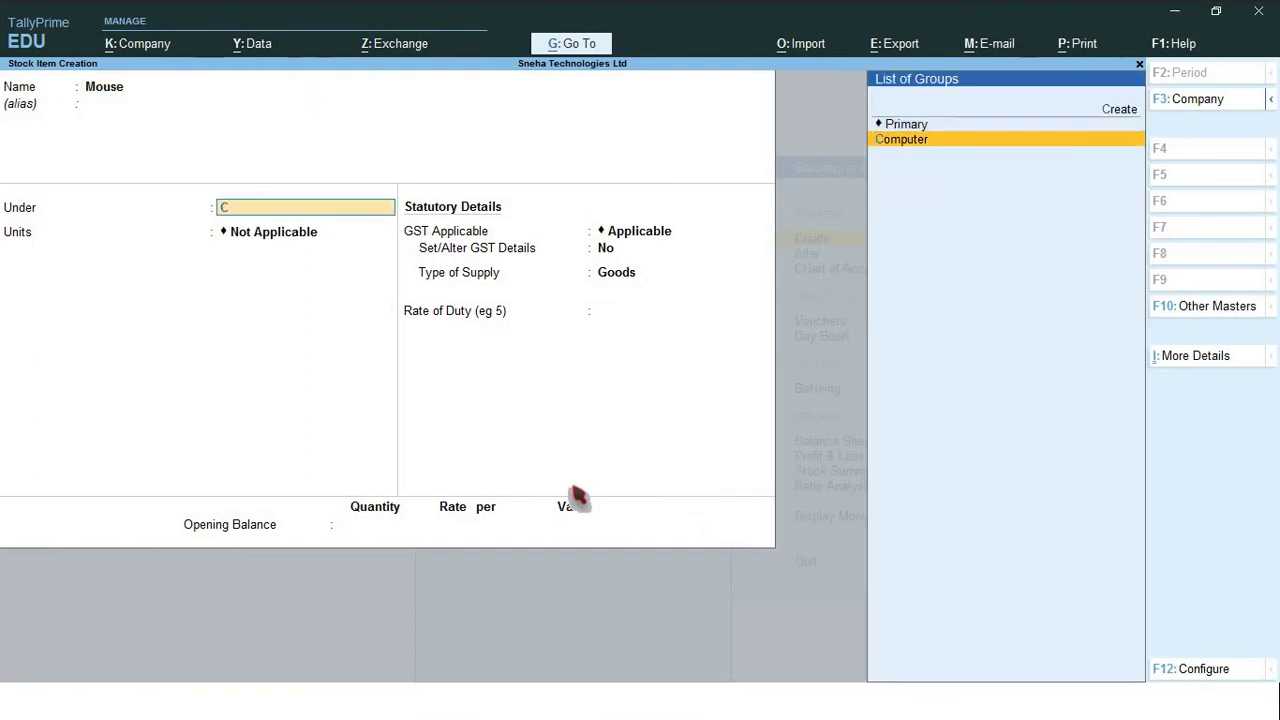
key("Return")
Set Mouse's unit to nos and save the item with default GST settings and no opening balance.
type("nos")
key("Return")
key("Return")
key("Return")
key("Return")
key("Return")
key("Return")
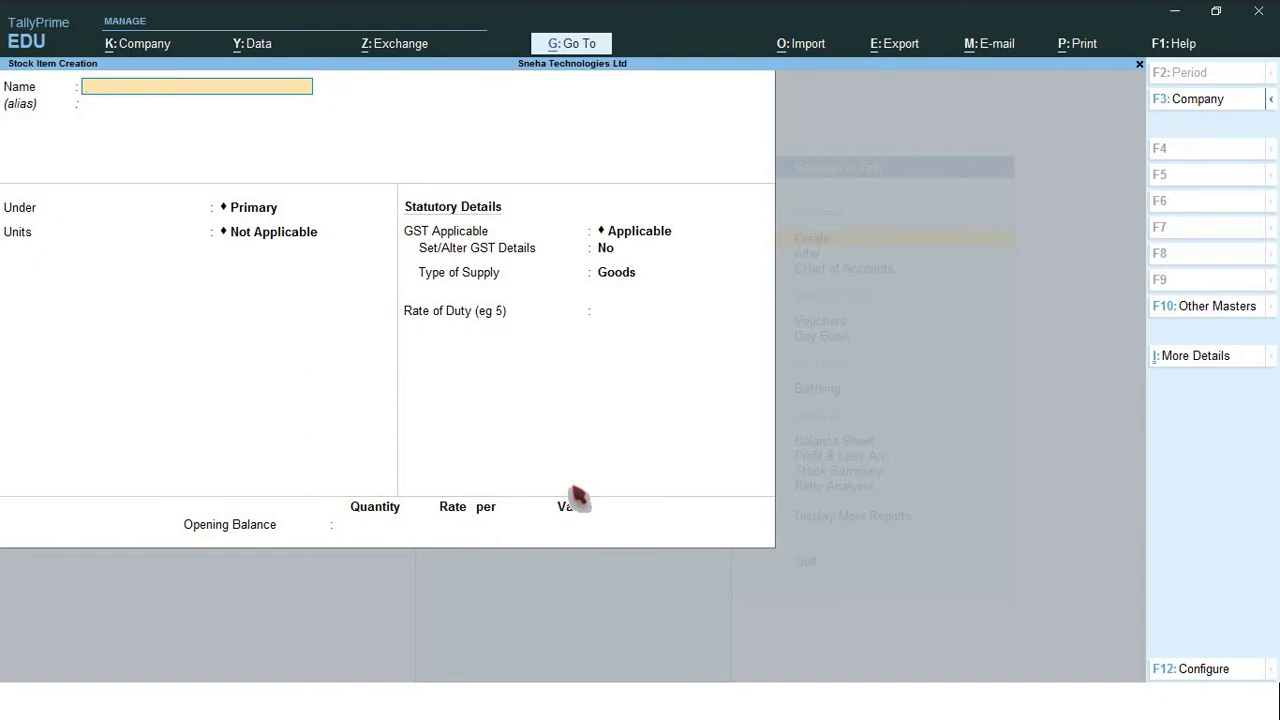
Leave stock item creation and open a new Purchase voucher.
key("Escape")
key("Escape")
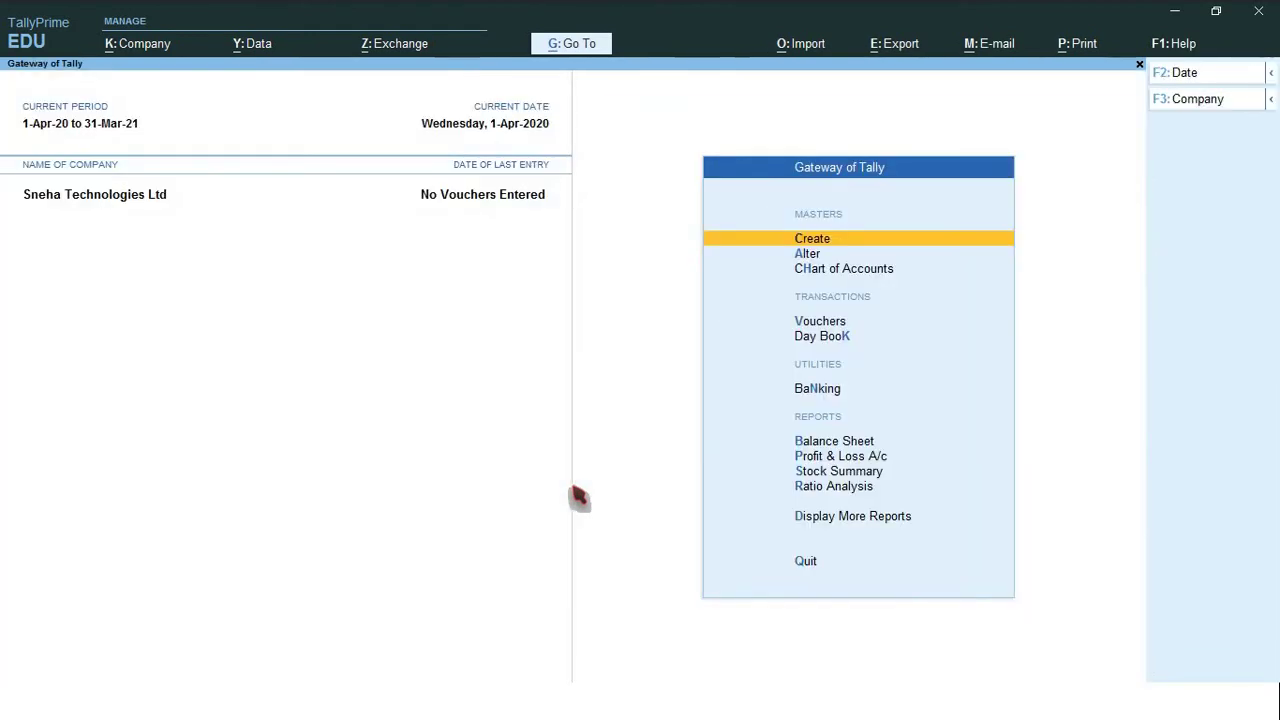
key("Down")
key("Down")
key("Down")
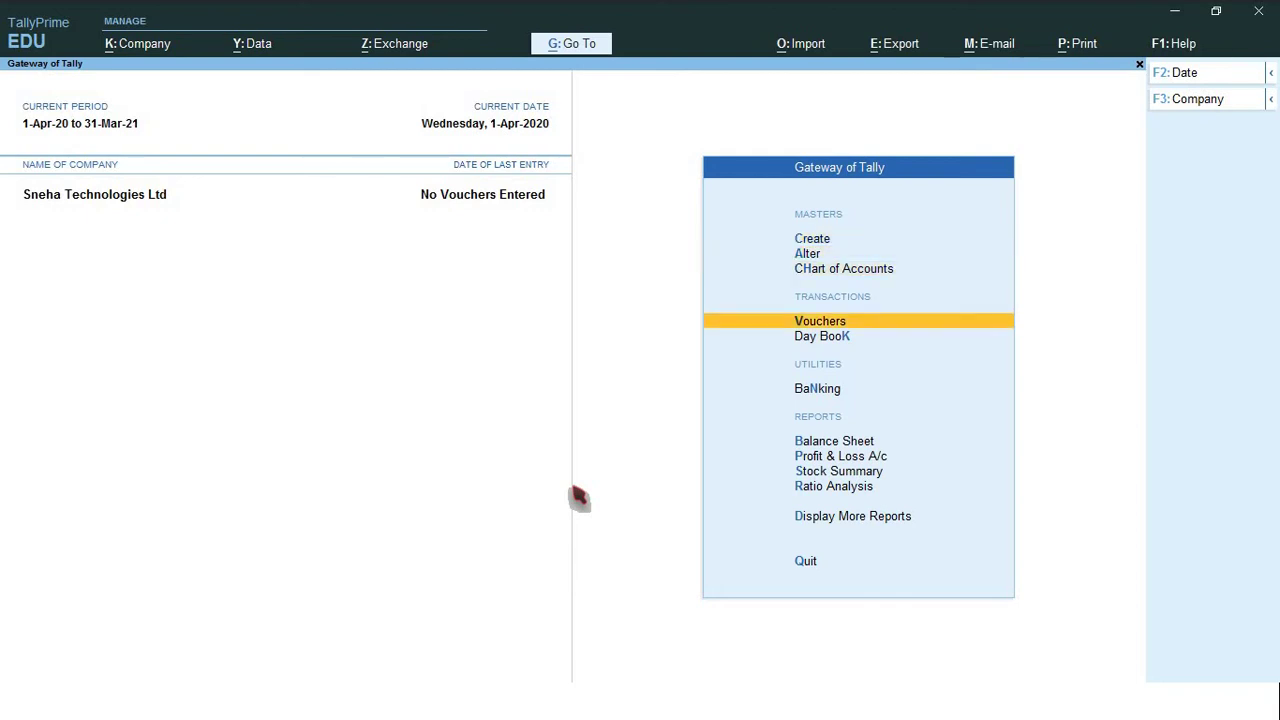
key("Return")
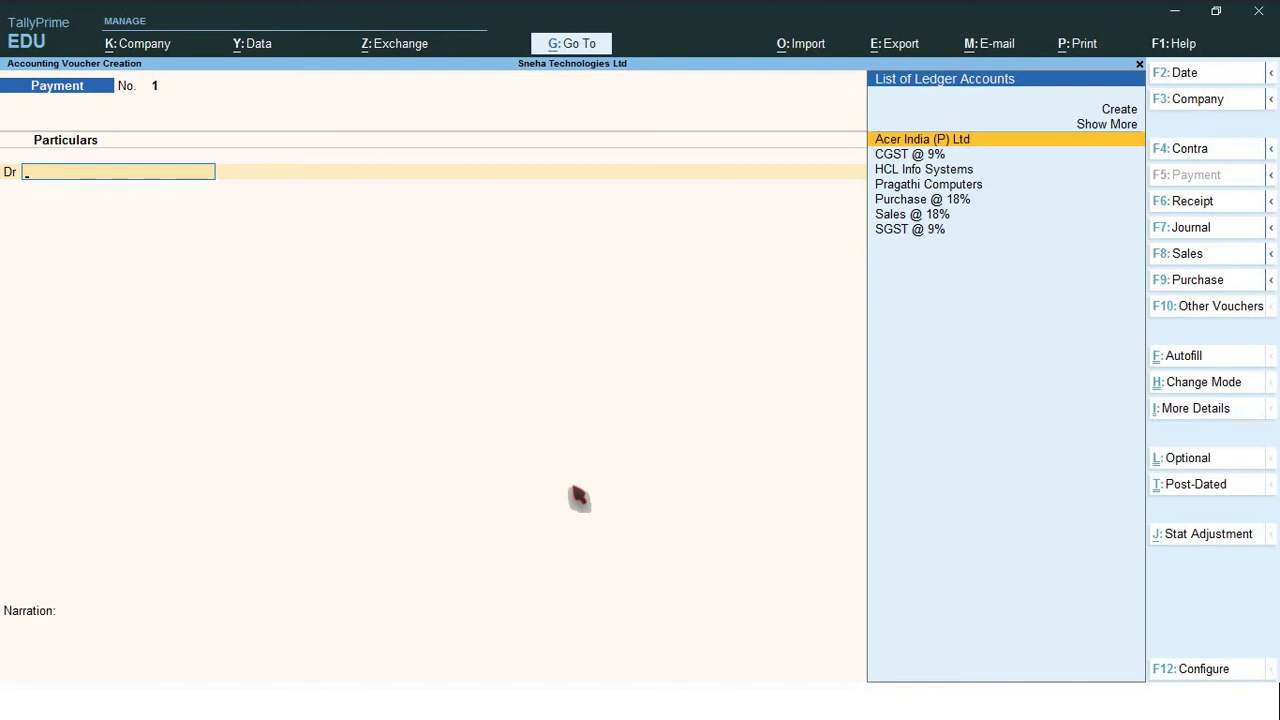
key("F9")
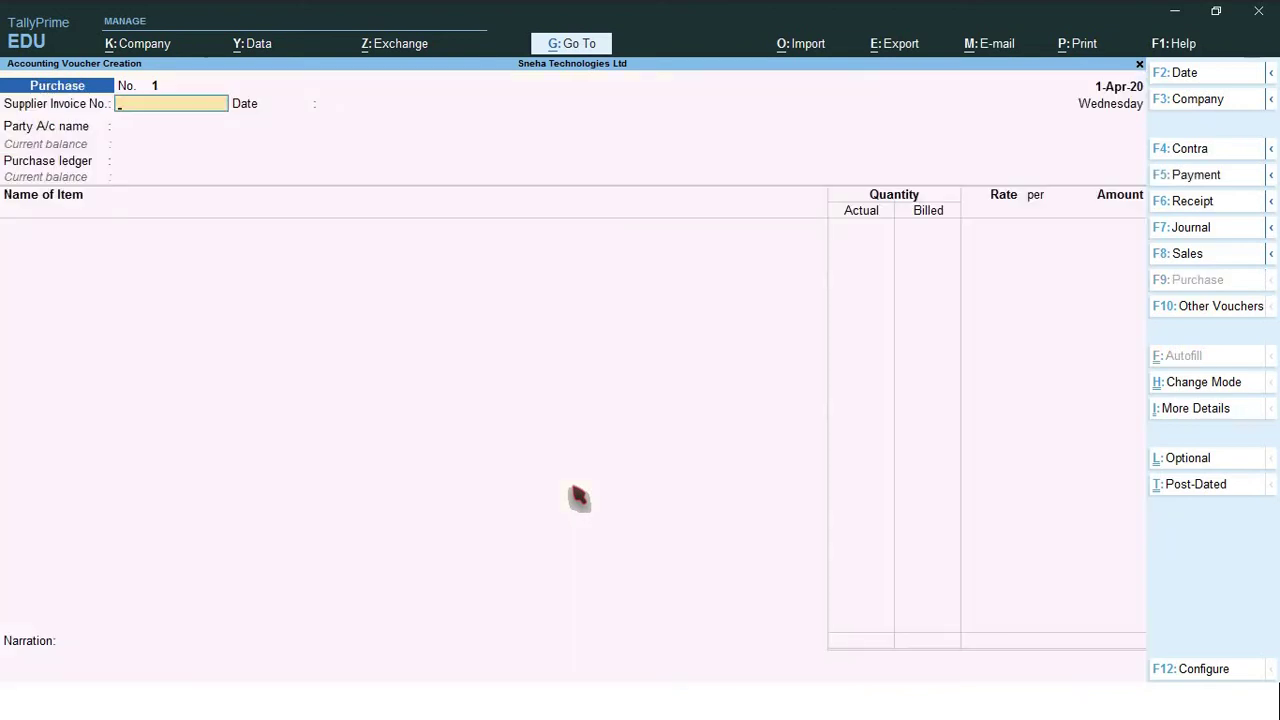
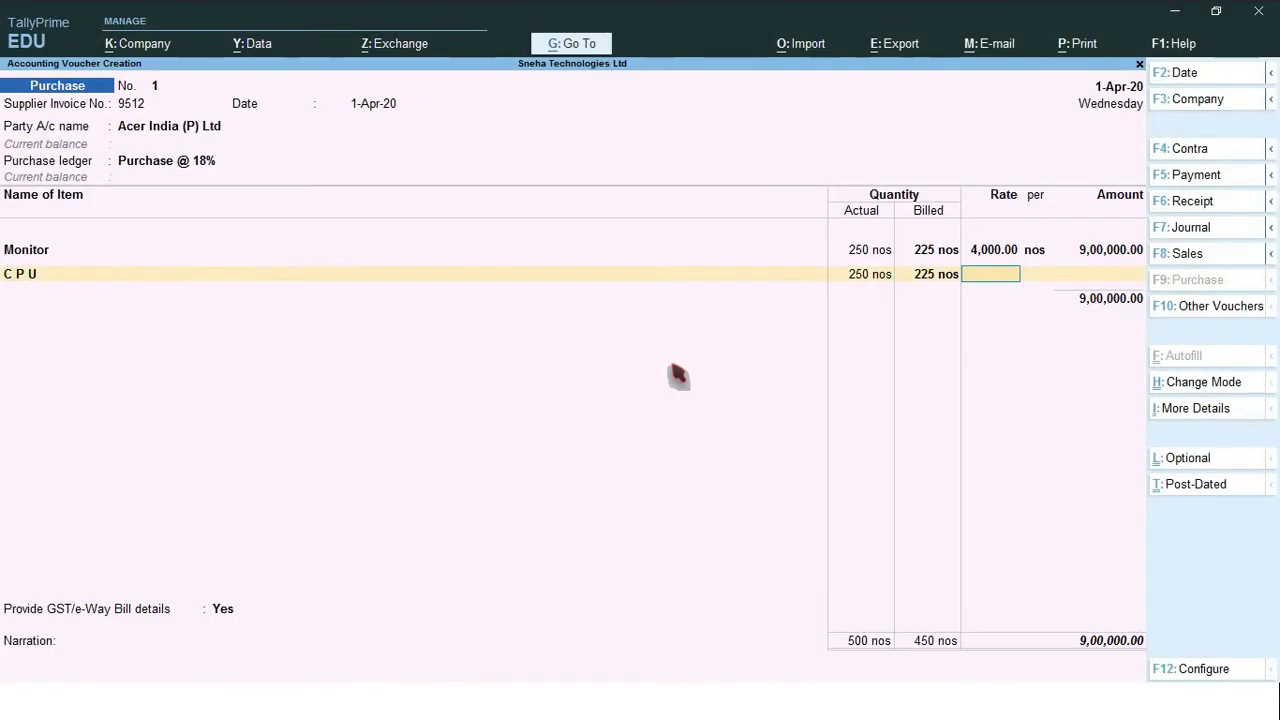
Set the C P U line's purchase rate to 6,000 per nos and accept its amount.
type("6000")
key("Return")
key("Return")
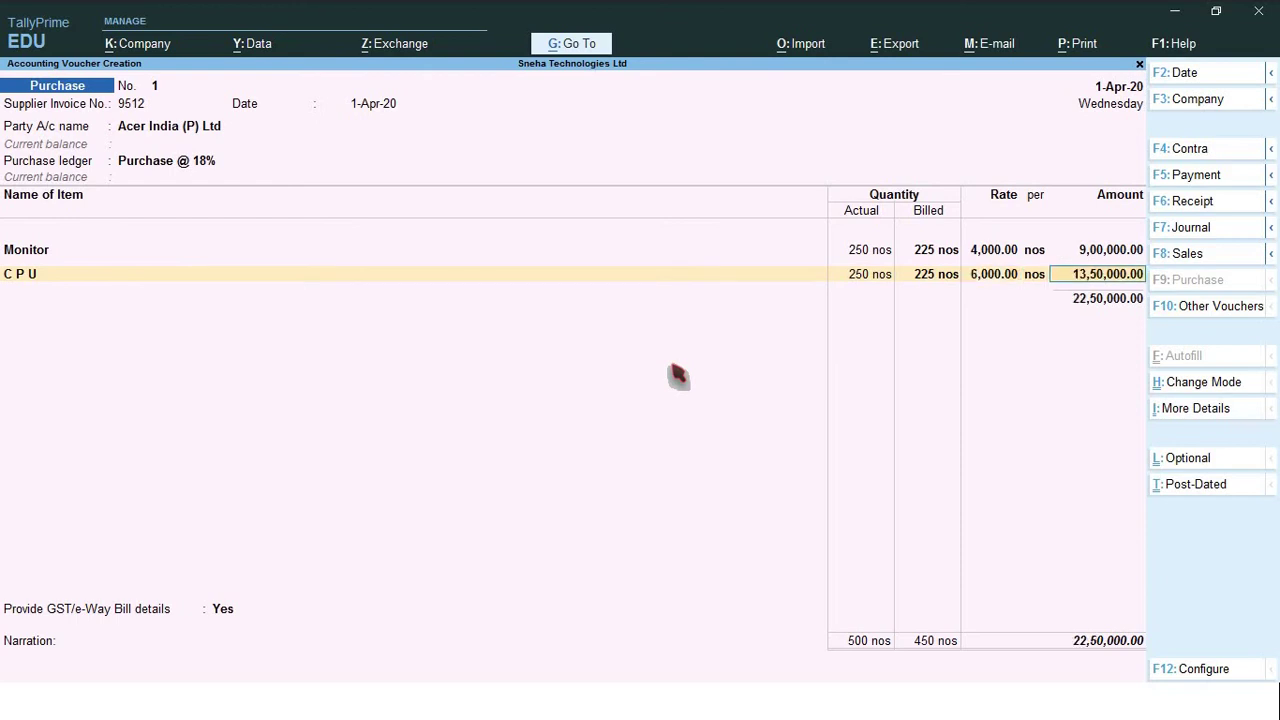
key("Return")
Add Motherboard to the purchase with actual quantity 250 nos, billed quantity 225 nos and rate 3,000.
type("Mother")
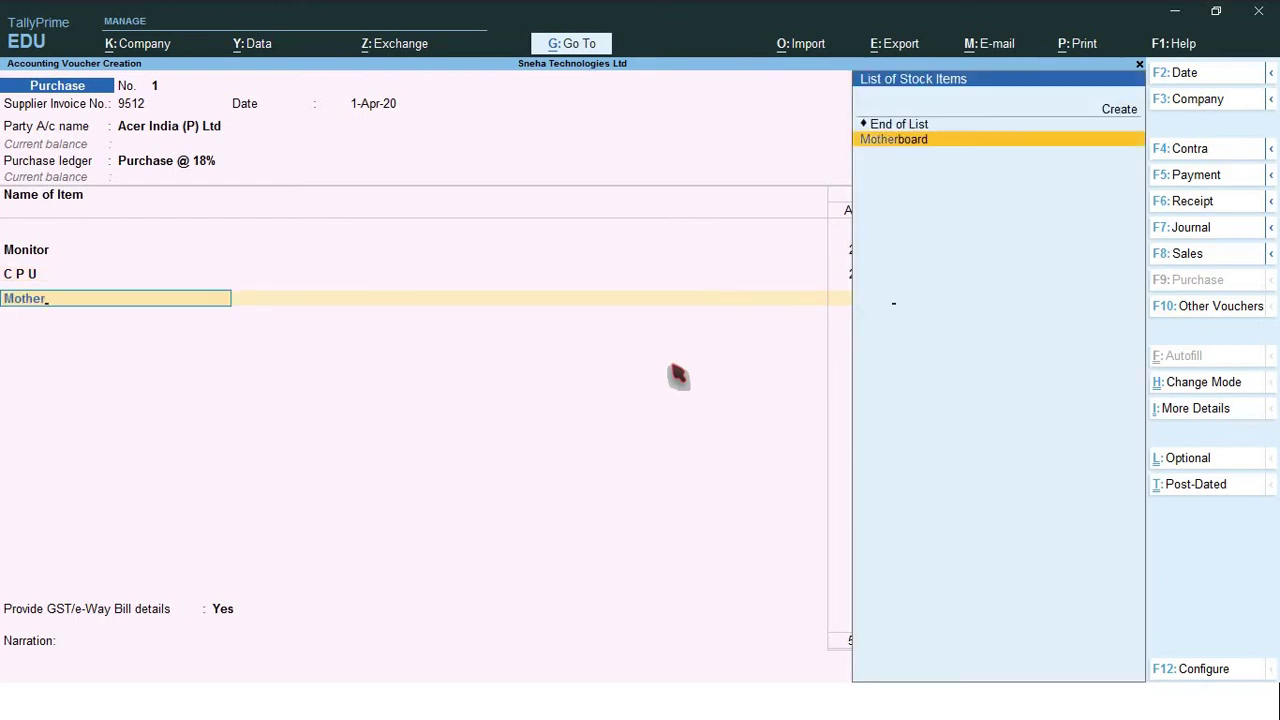
key("Return")
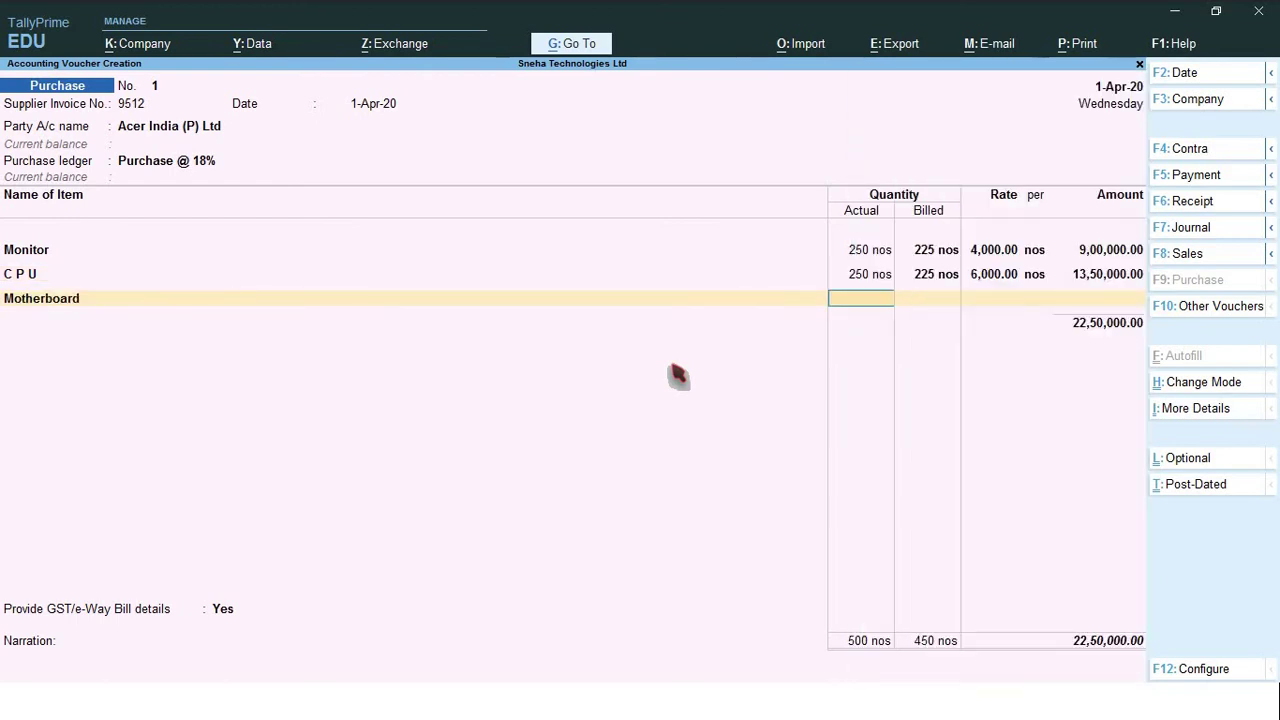
type("250")
key("Return")
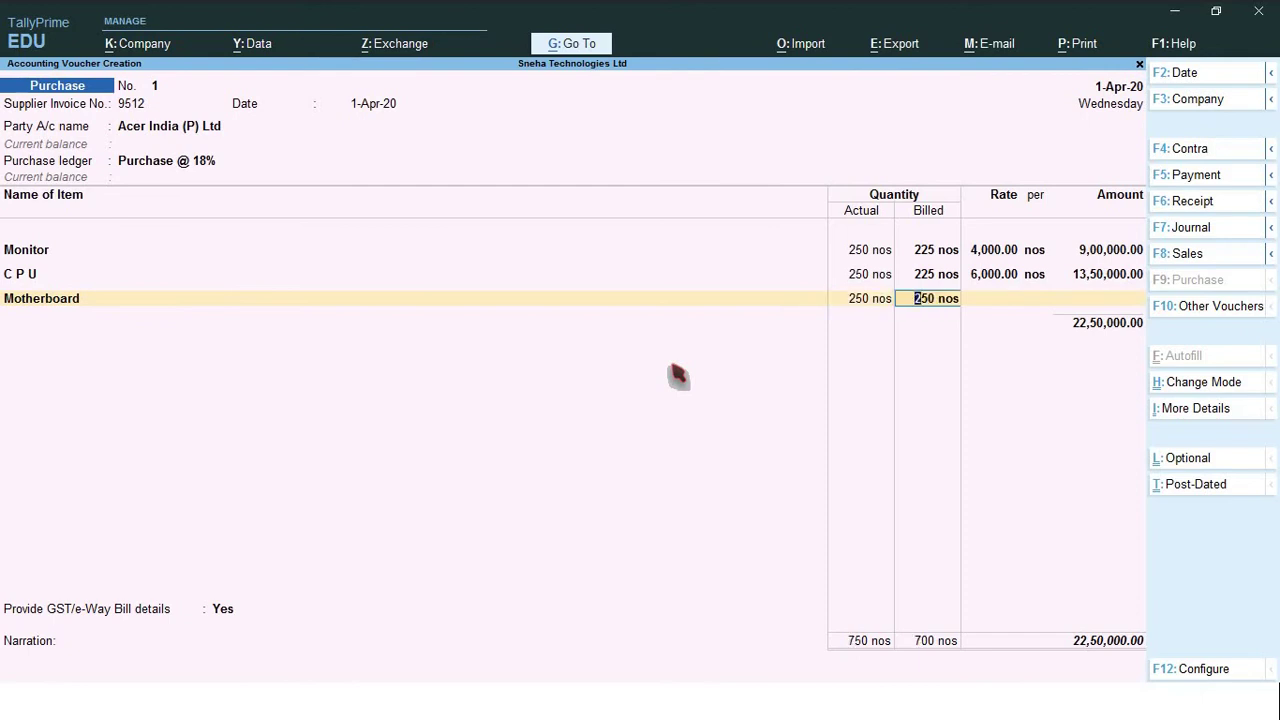
type("225")
key("Return")
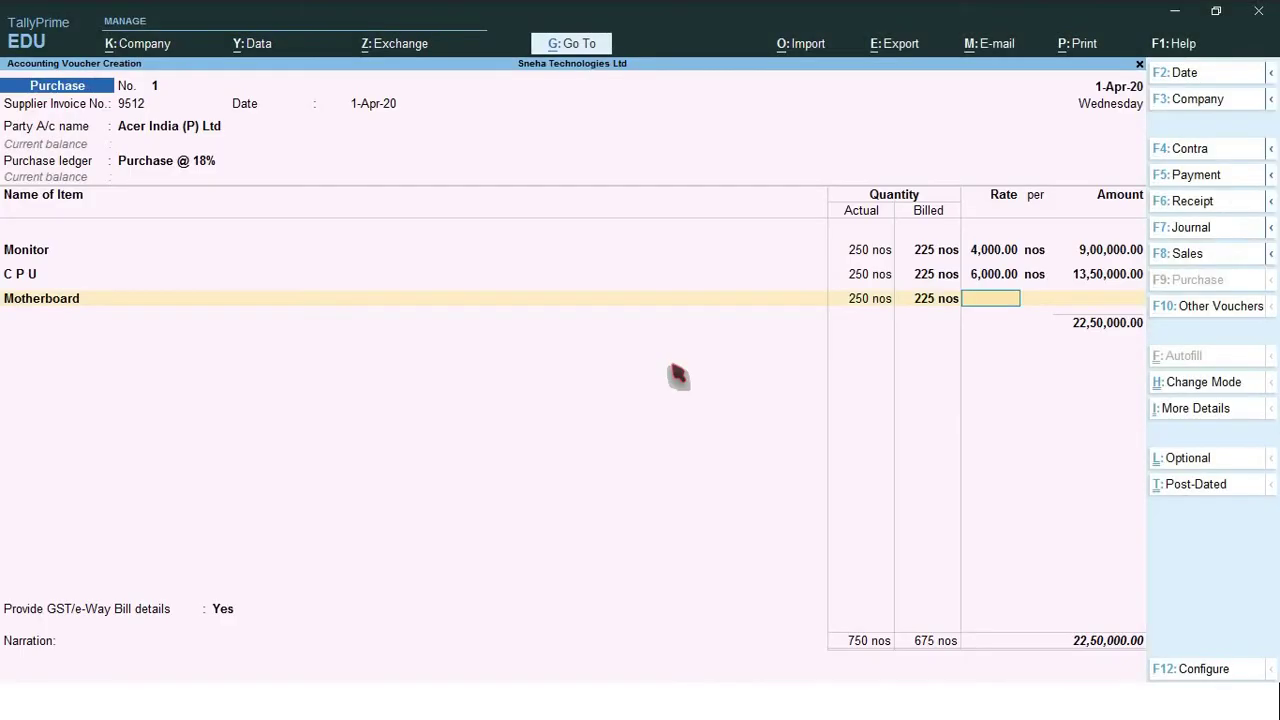
type("3000")
key("Return")
key("Return")
key("Return")
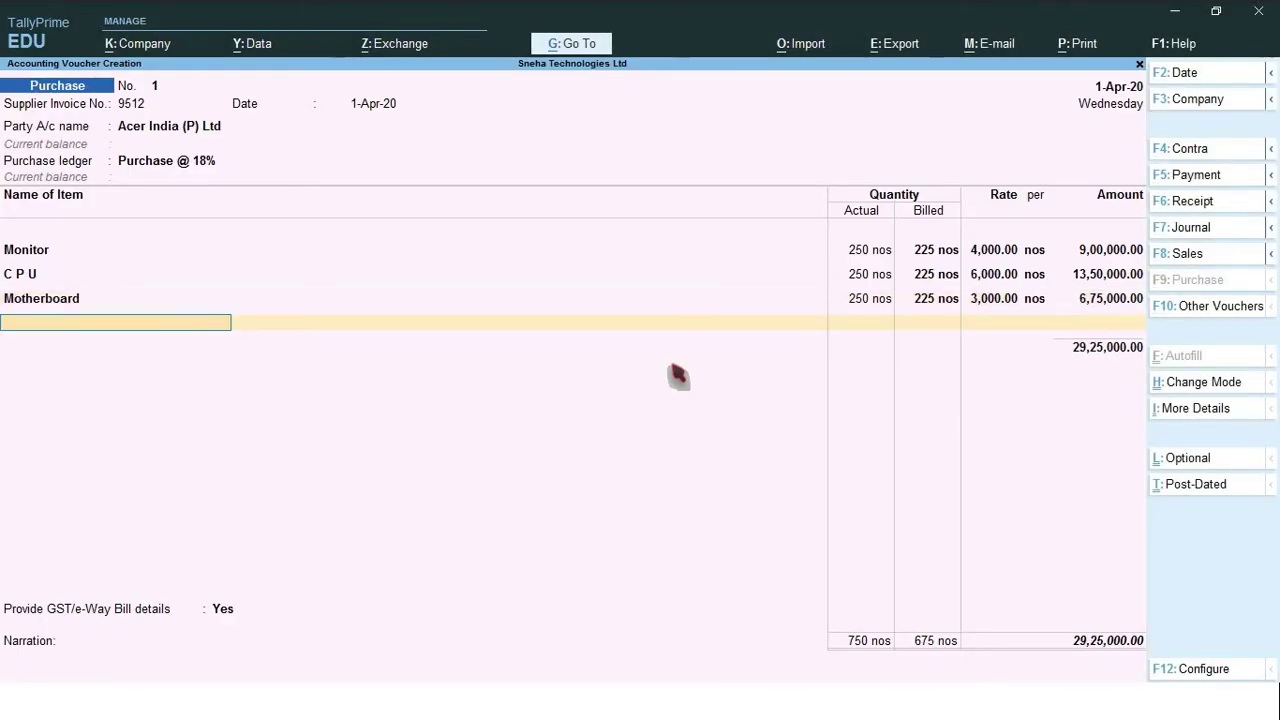
Add Hard Disk to the purchase with actual quantity 250 nos, billed quantity 225 nos and rate 2,000.
type("Har")
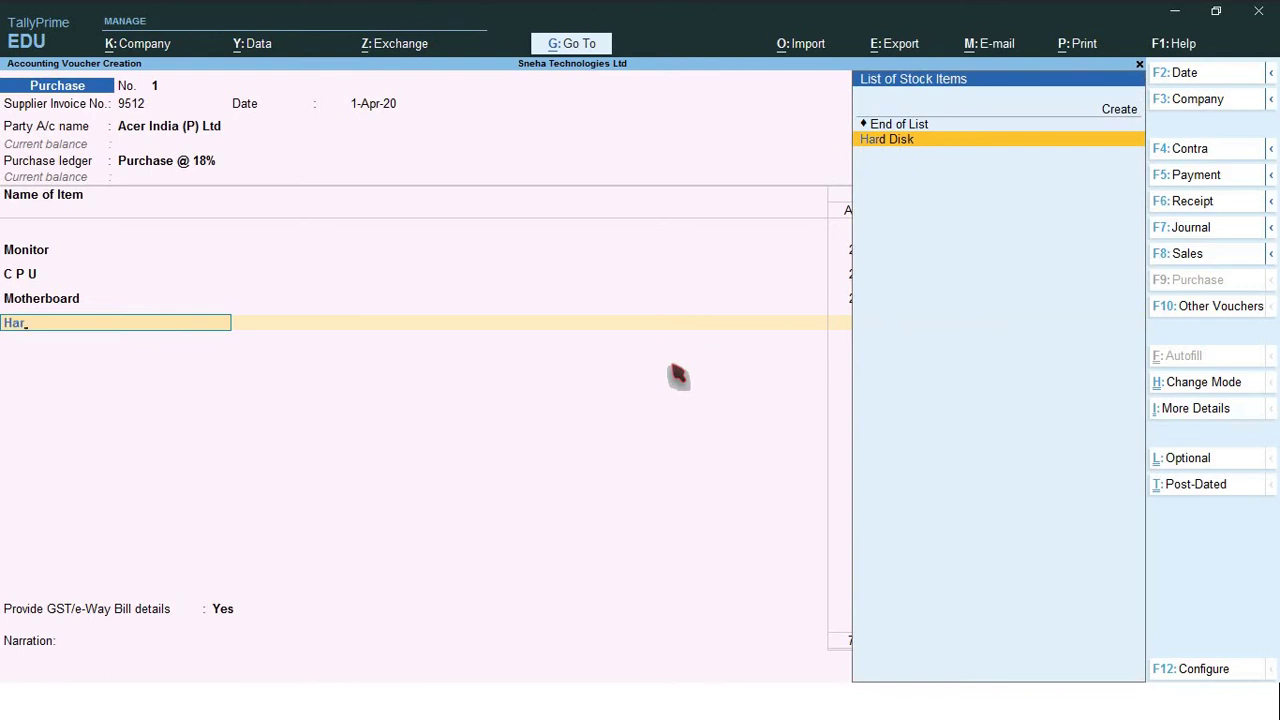
key("Return")
type("250")
key("Return")
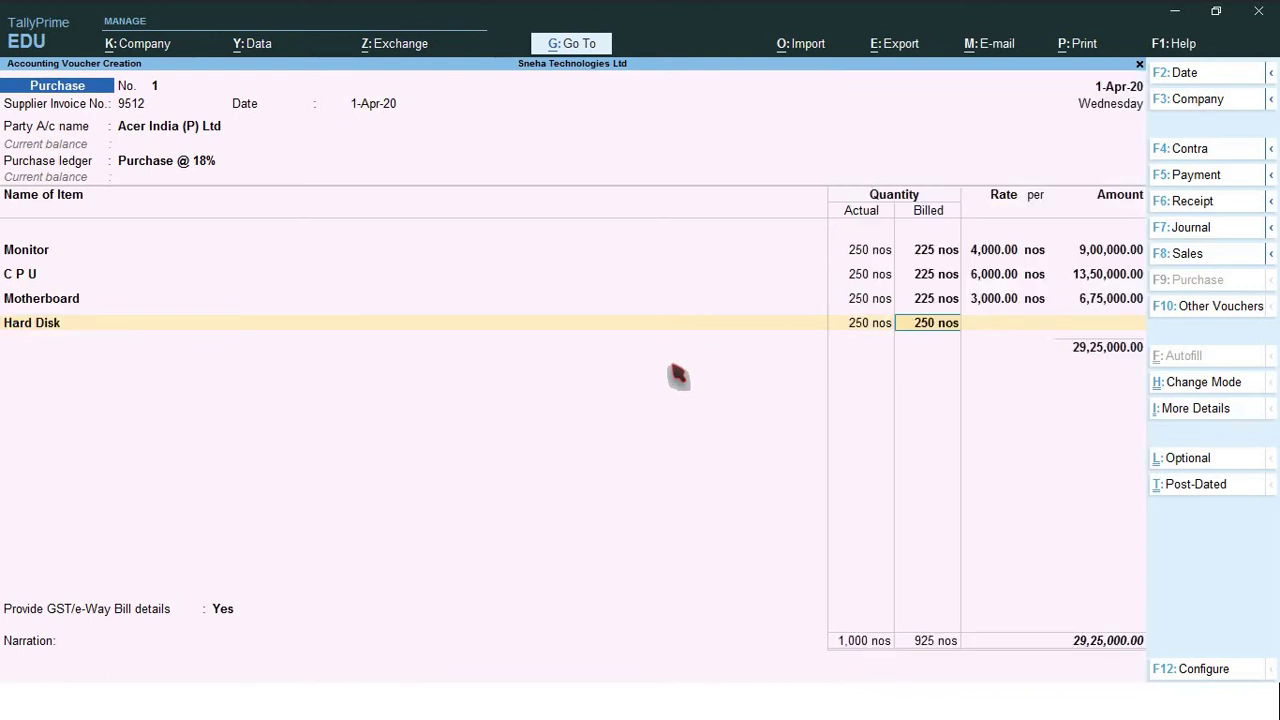
type("225")
key("Return")
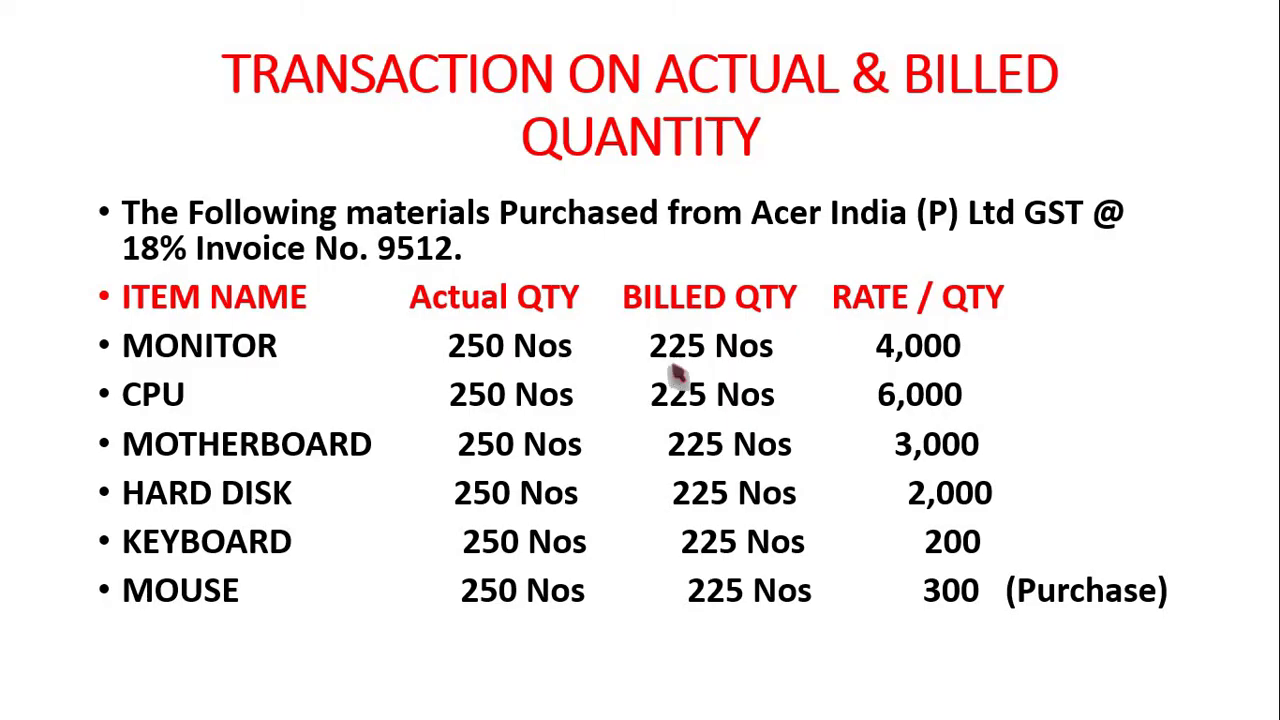
type("2000")
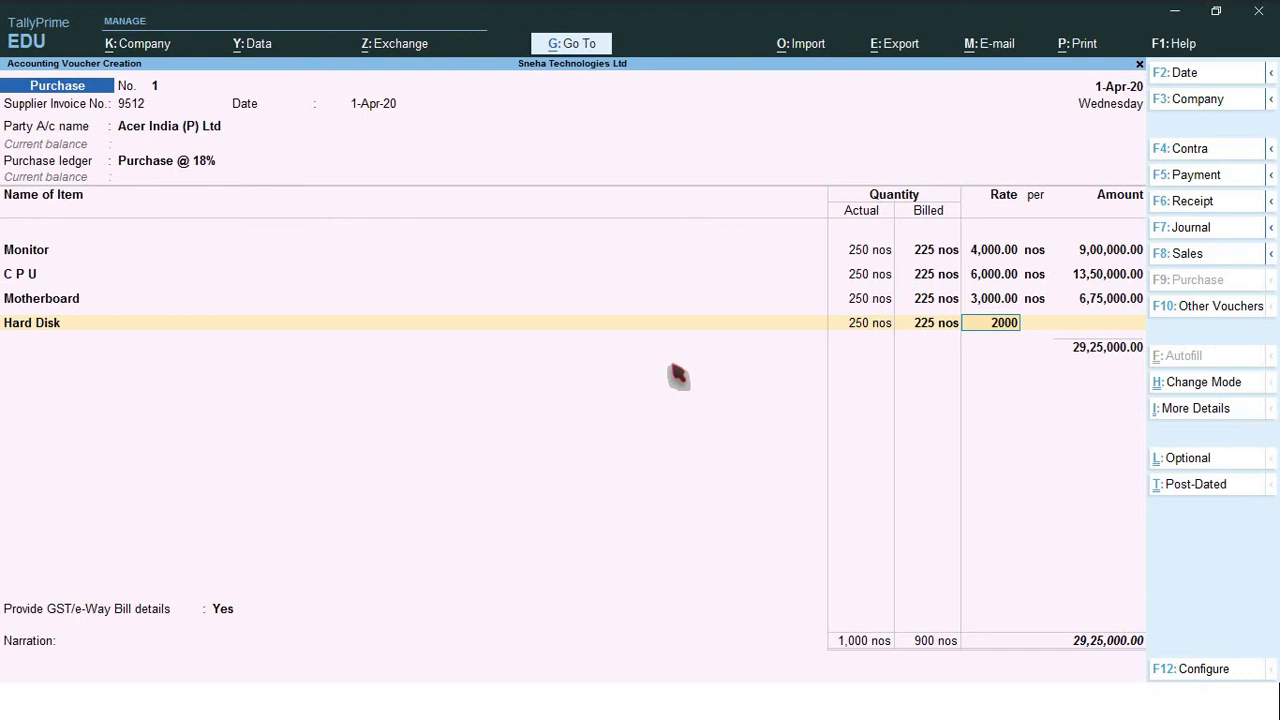
key("Return")
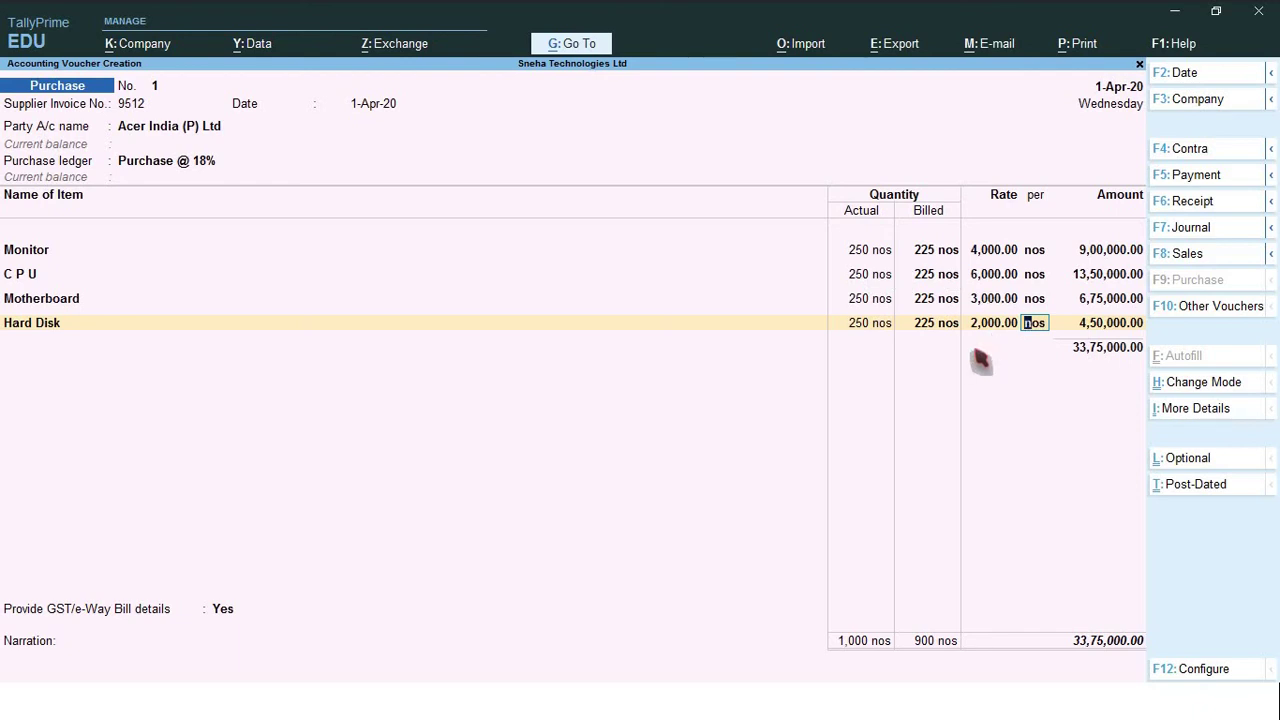
key("Return")
key("Return")
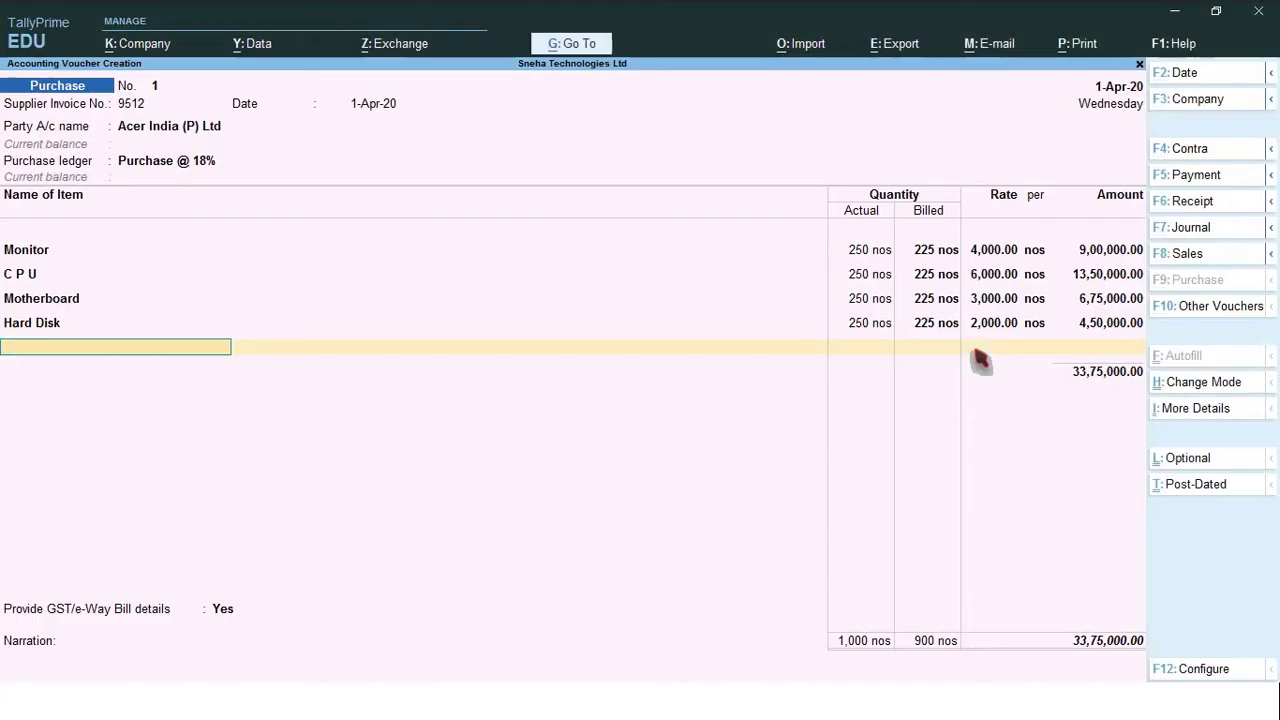
Add Keyboard to the purchase with actual quantity 250 nos, billed quantity 225 nos and rate 200.
type("Key")
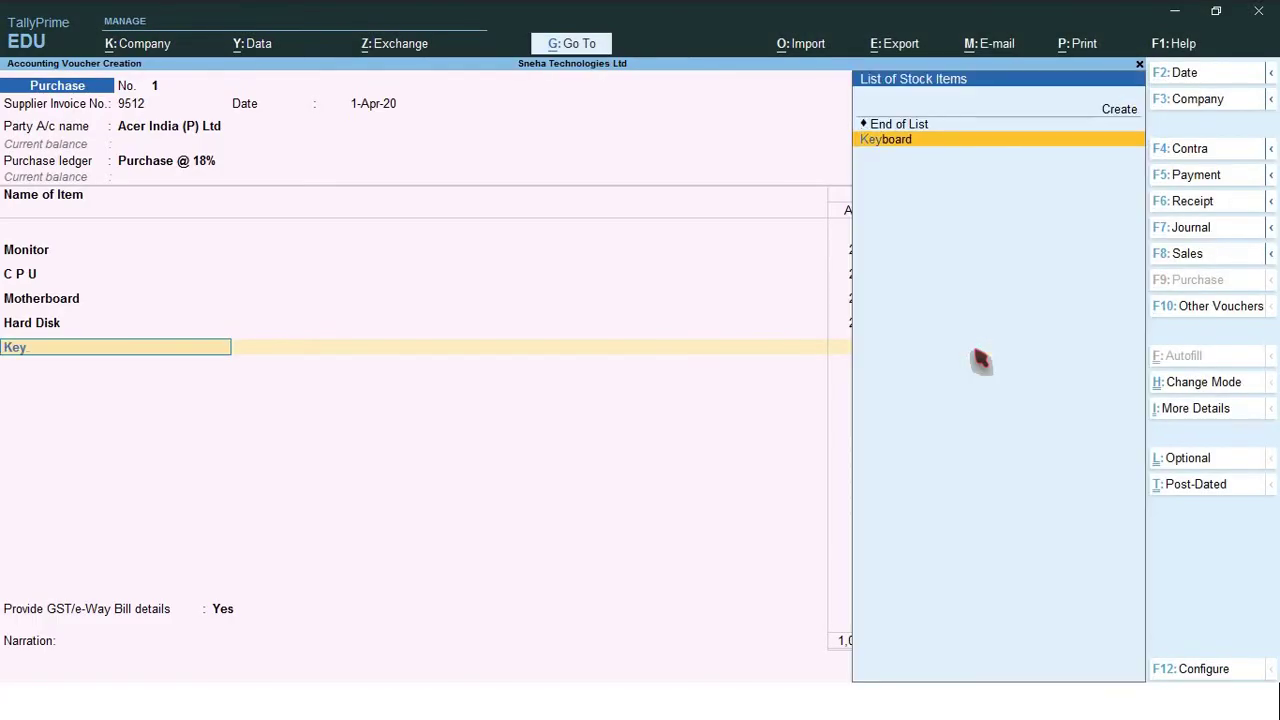
key("Return")
type("250")
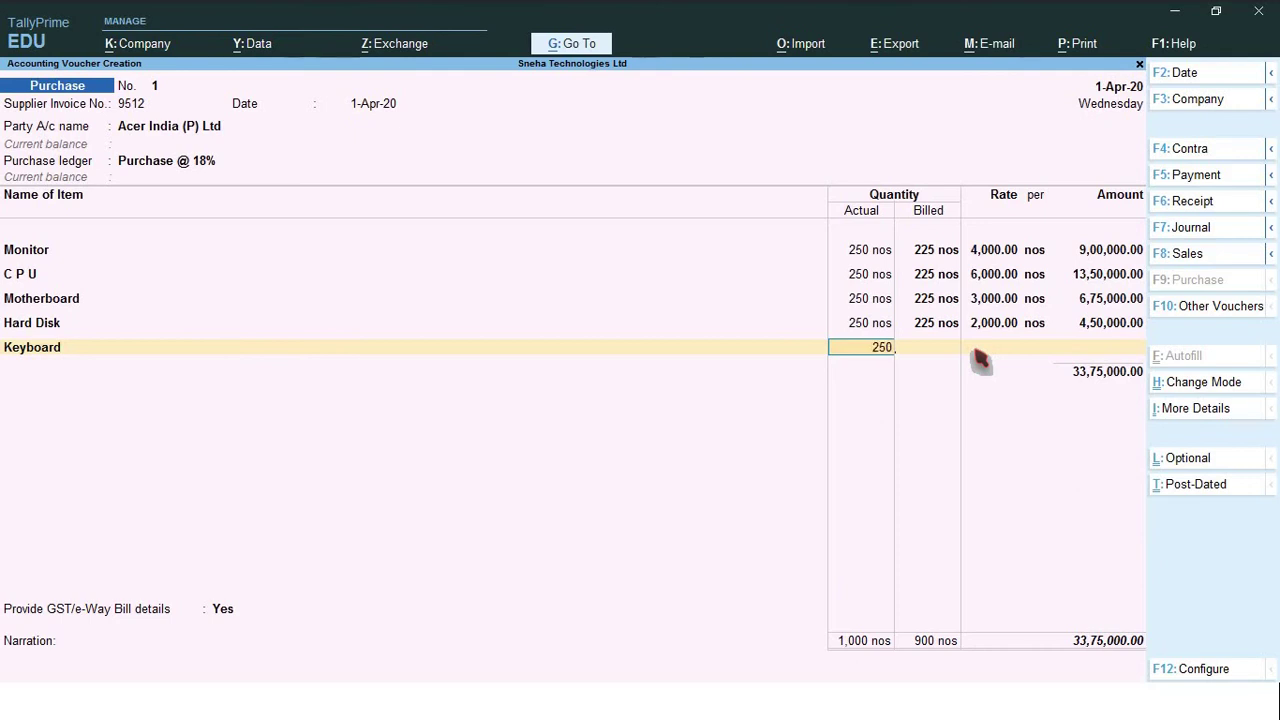
key("Return")
key("Return")
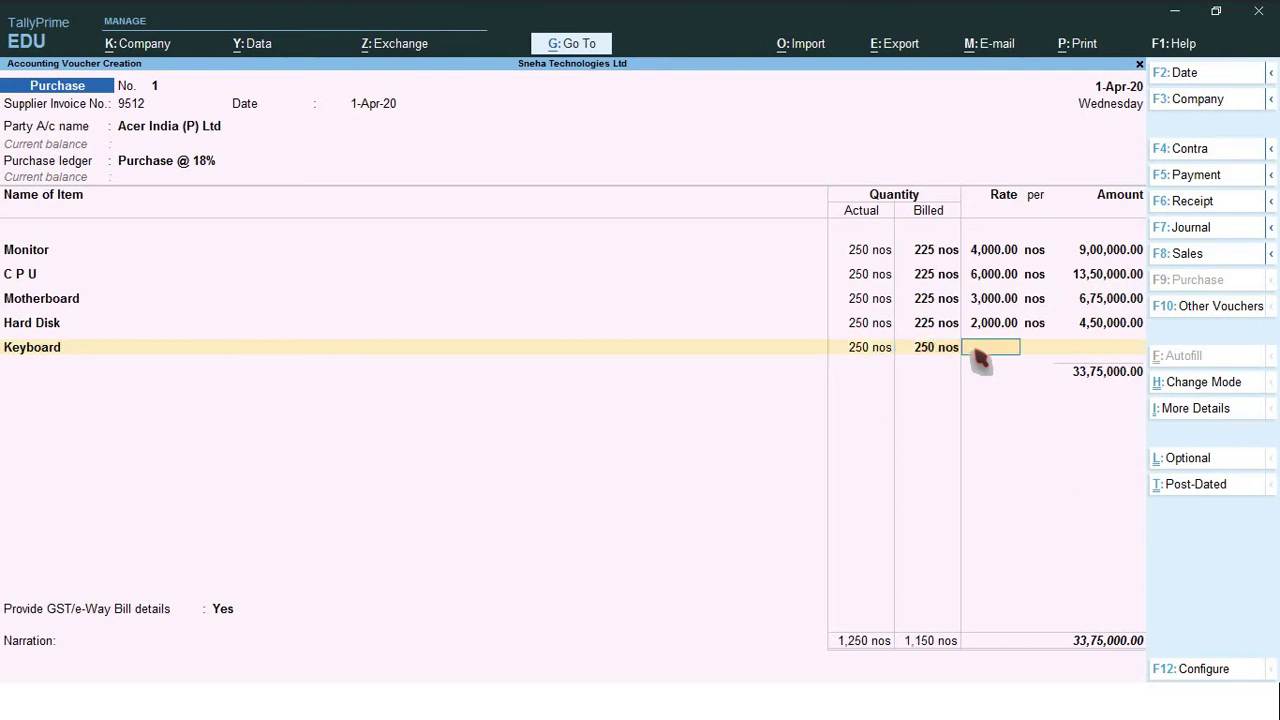
key("BackSpace")
type("225")
key("Return")
key("ctrl")
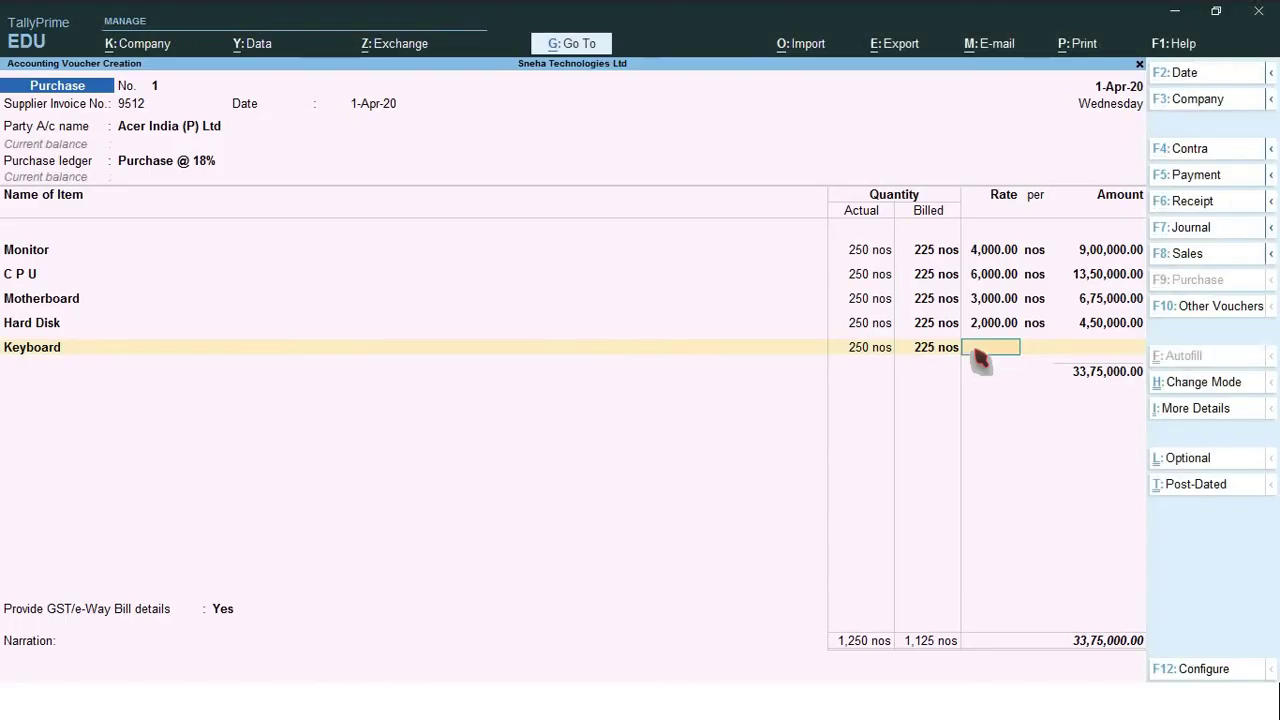
type("200")
key("Return")
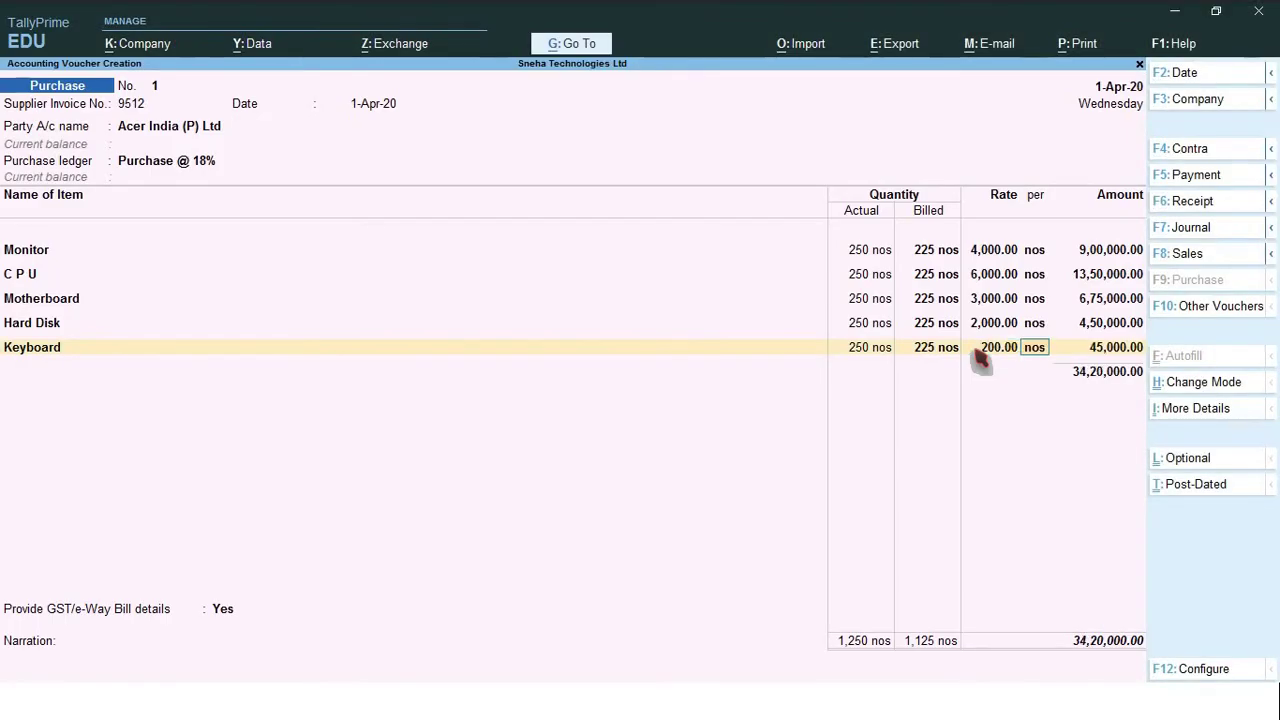
key("Return")
key("Return")
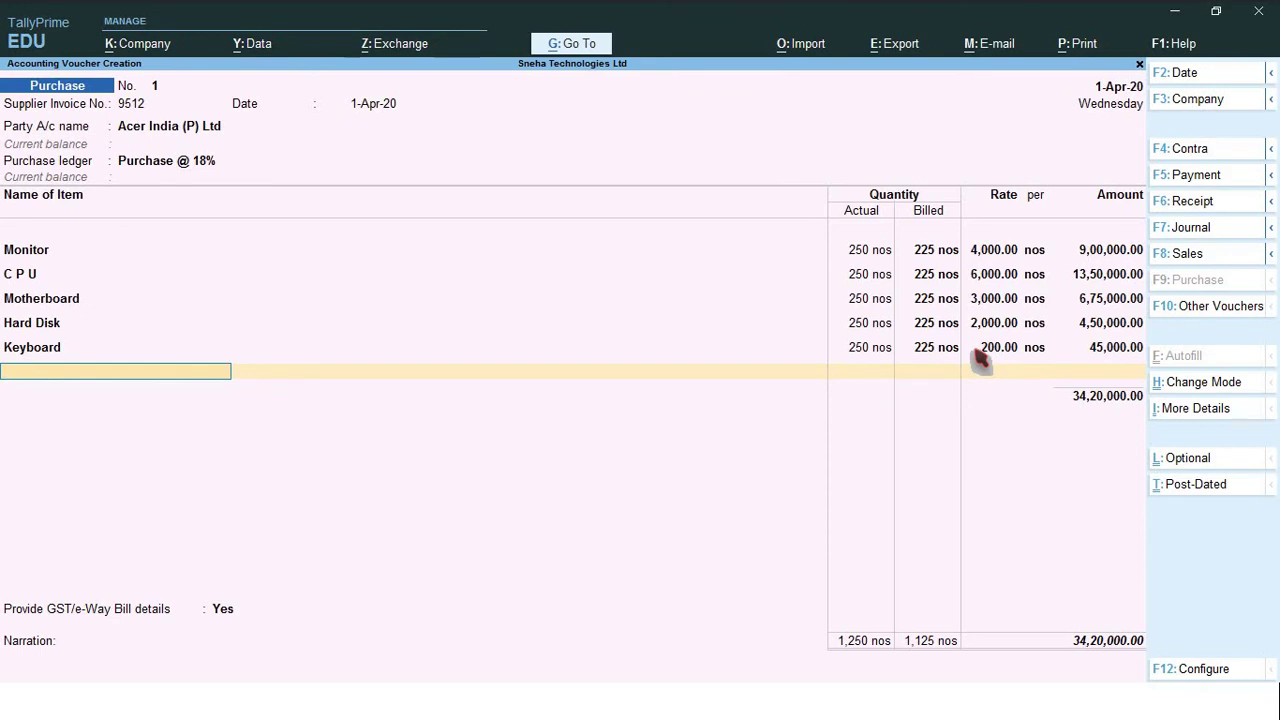
Add Mouse to the purchase with actual quantity 250 nos, billed quantity 225 nos and rate 300.
type("Mou")
key("Return")
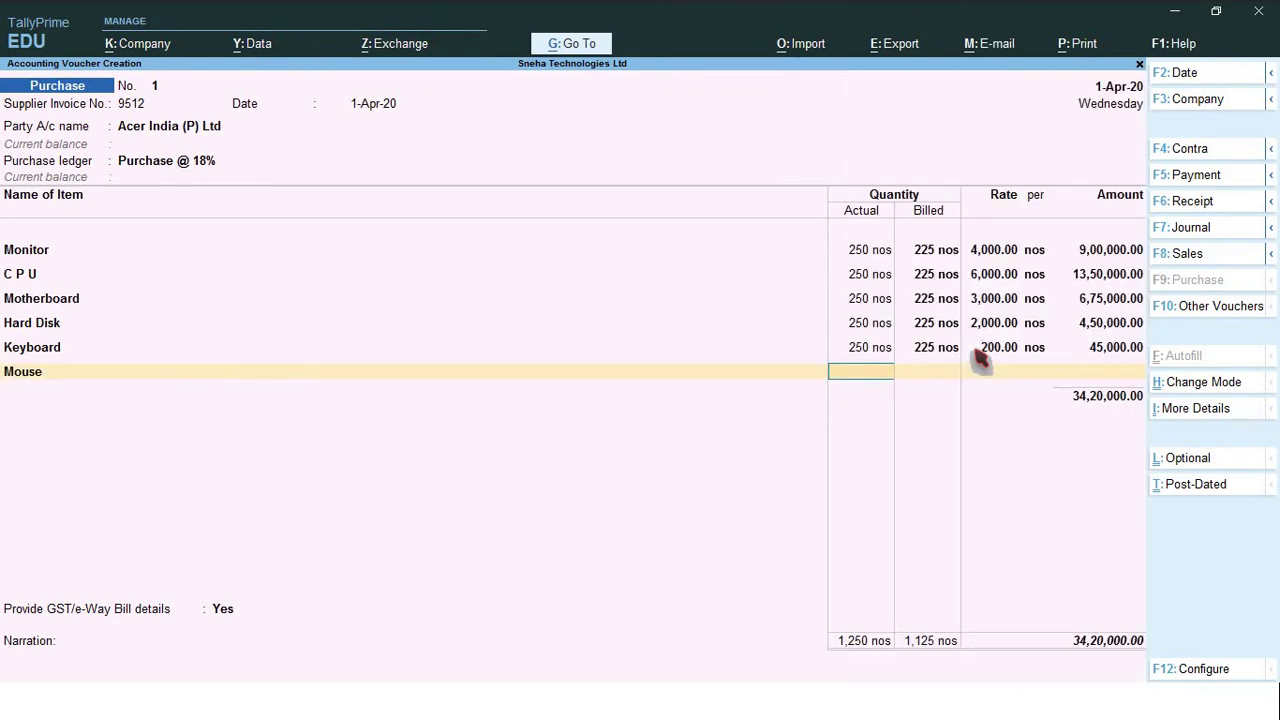
type("250")
key("Return")
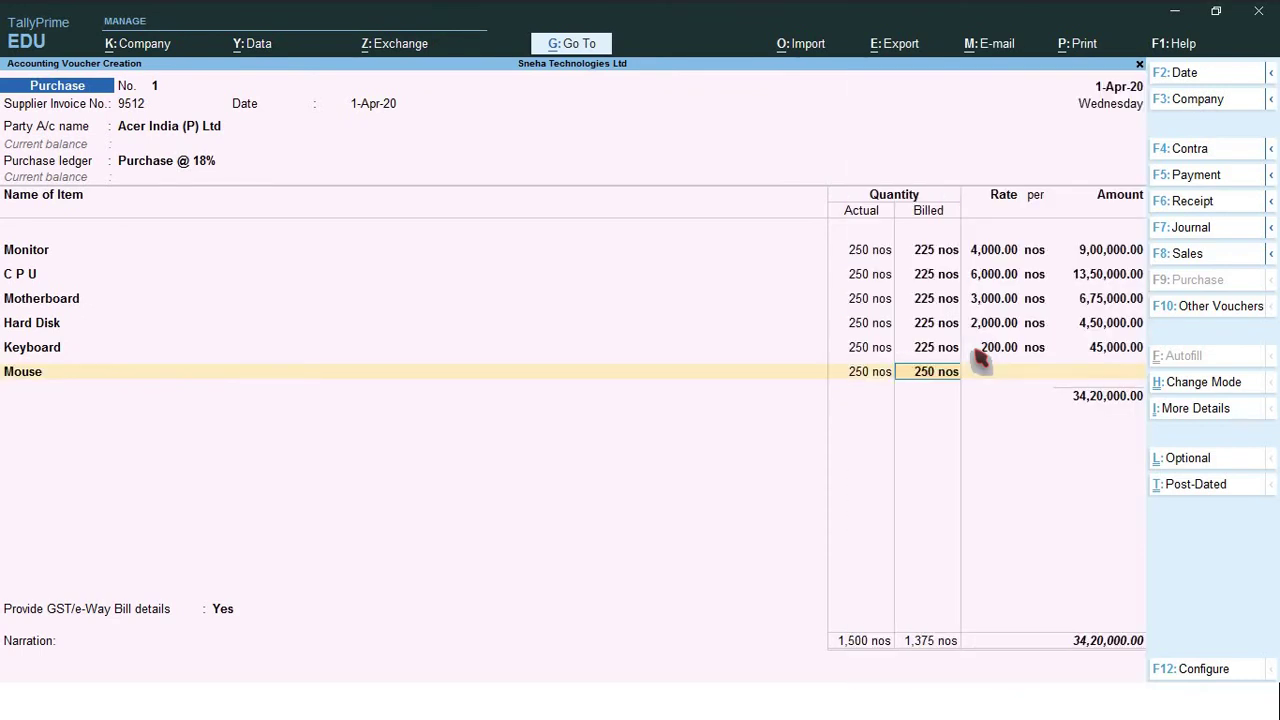
type("225")
key("Return")
type("300")
key("Return")
key("Return")
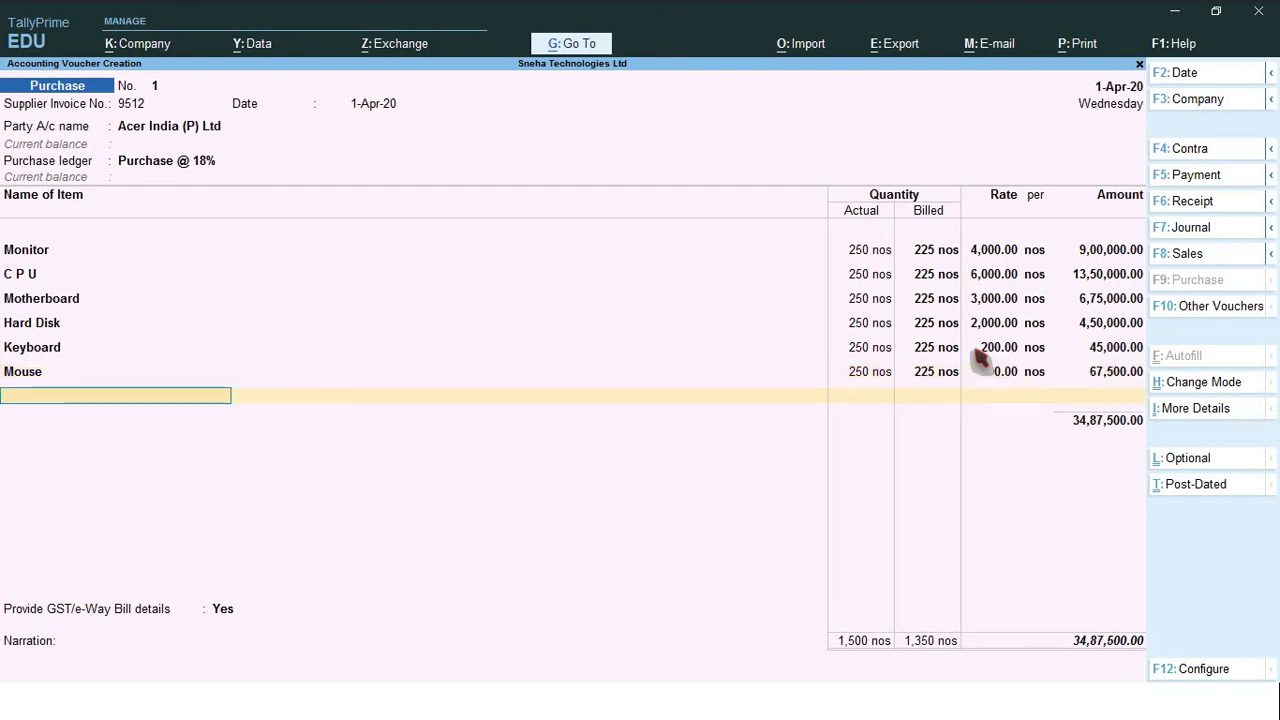
End the item list and add the CGST @ 9% and SGST @ 9% ledgers with their calculated amounts.
key("Return")
type("C")
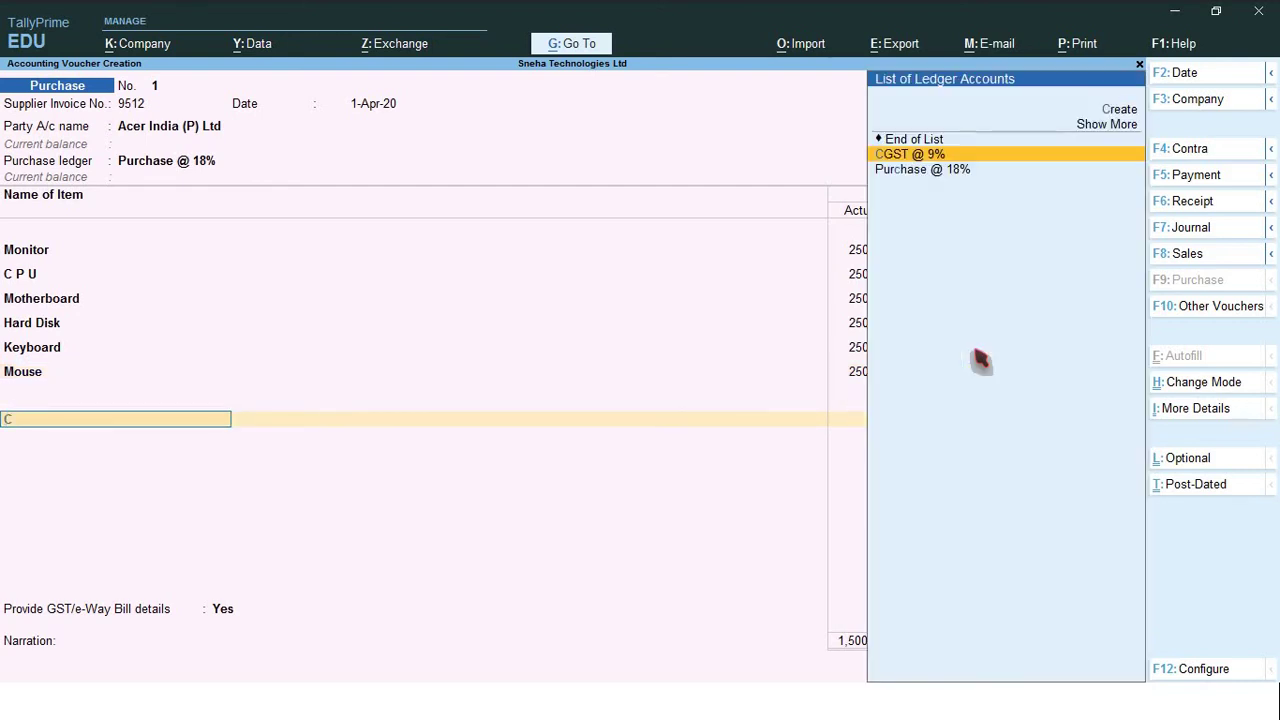
type("gs")
key("Return")
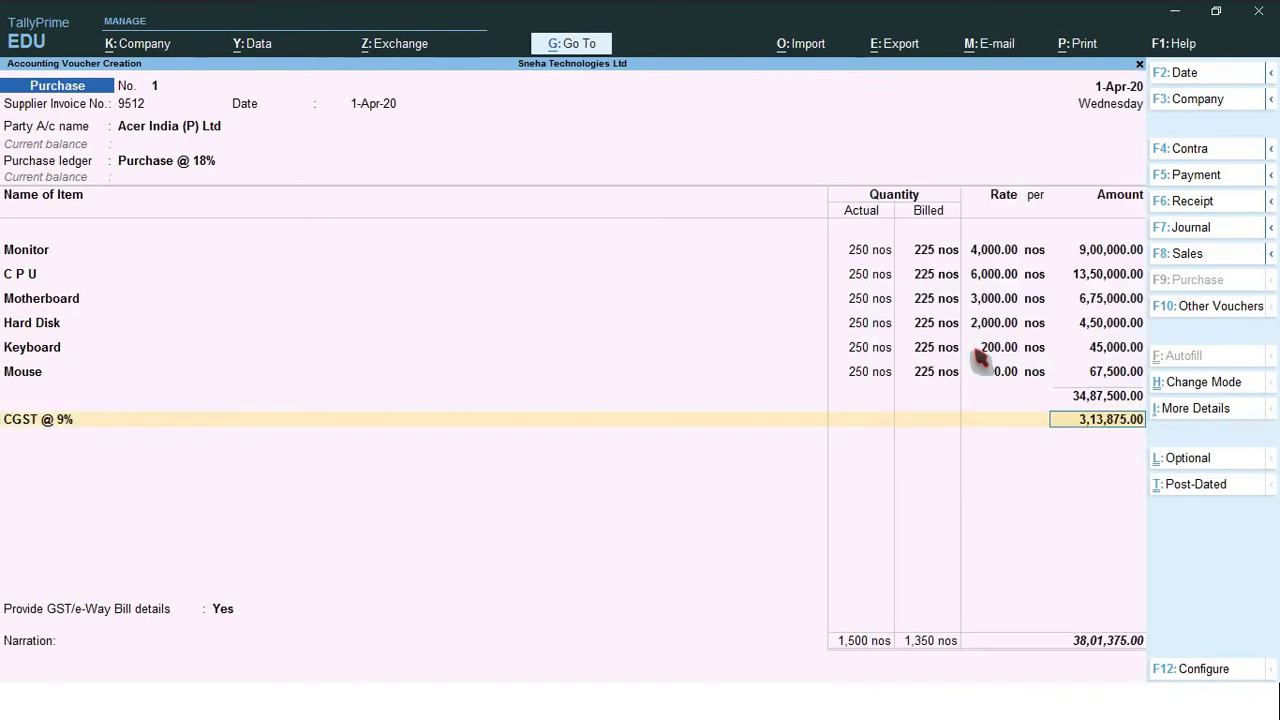
key("Return")
type("sgst")
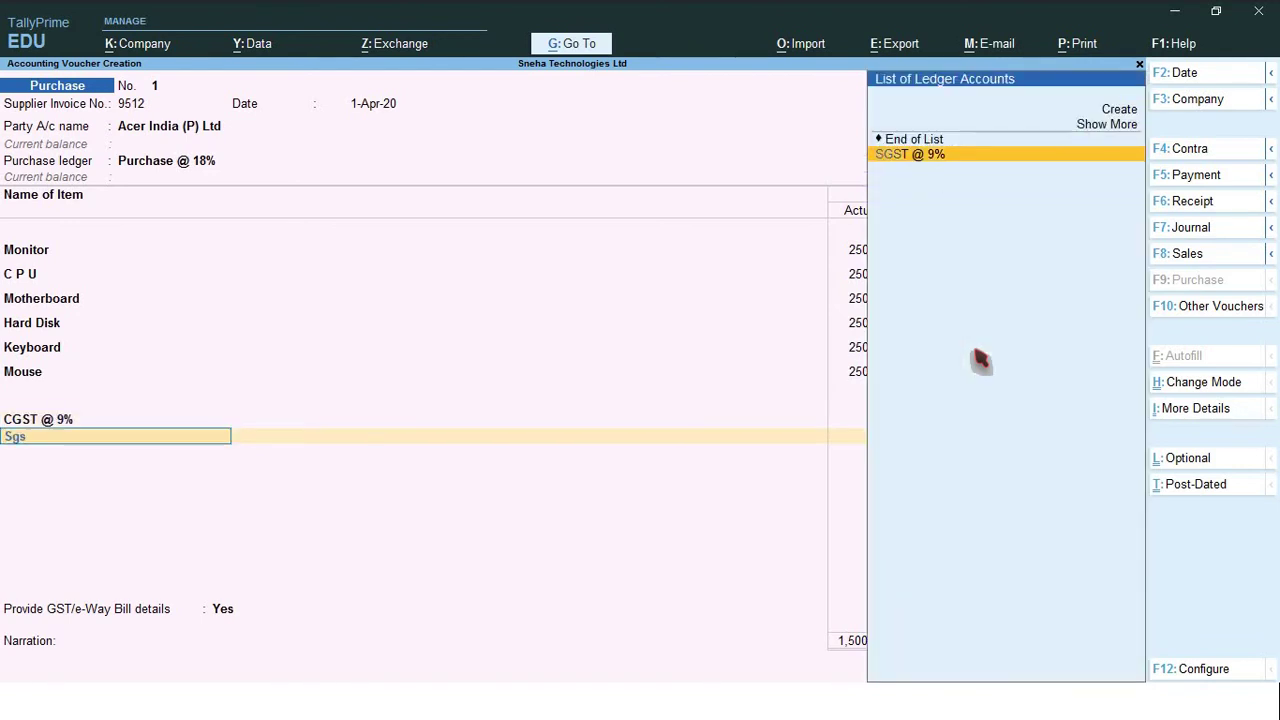
key("Return")
key("Return")
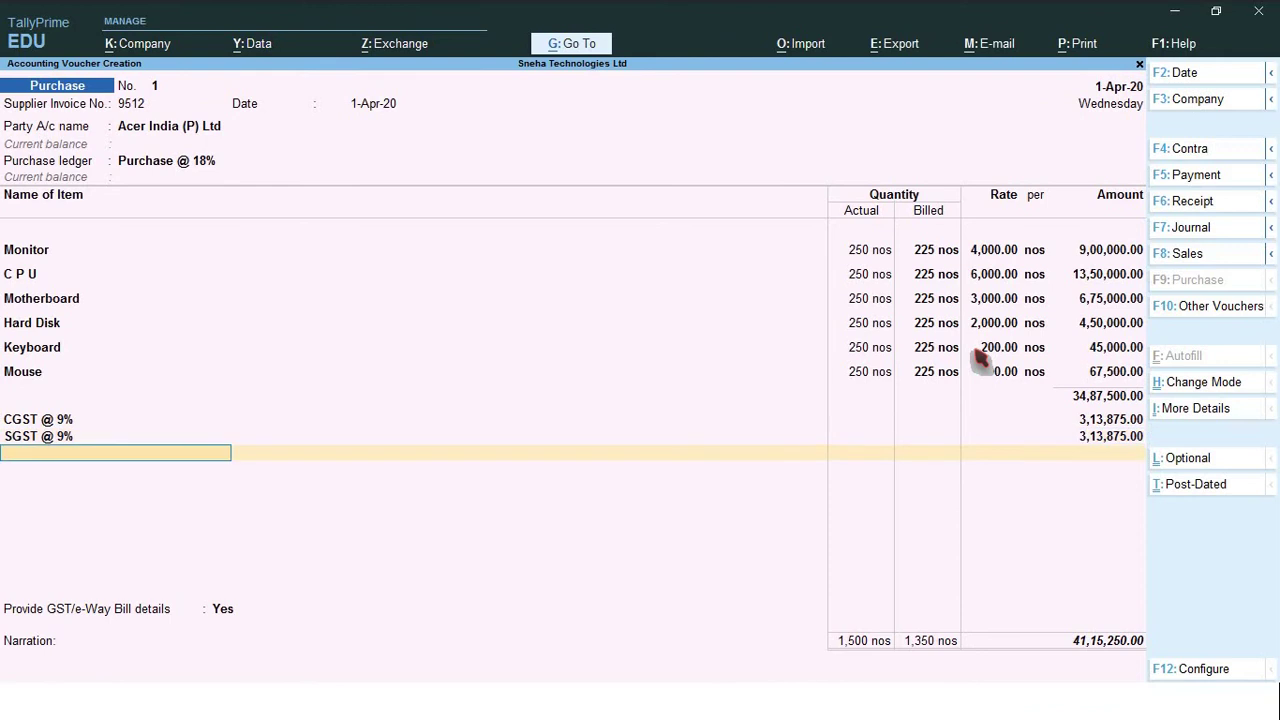
End the ledger list, set GST/e-Way Bill details to No, accept the bill reference 9512 and save the purchase voucher.
key("Return")
type("n")
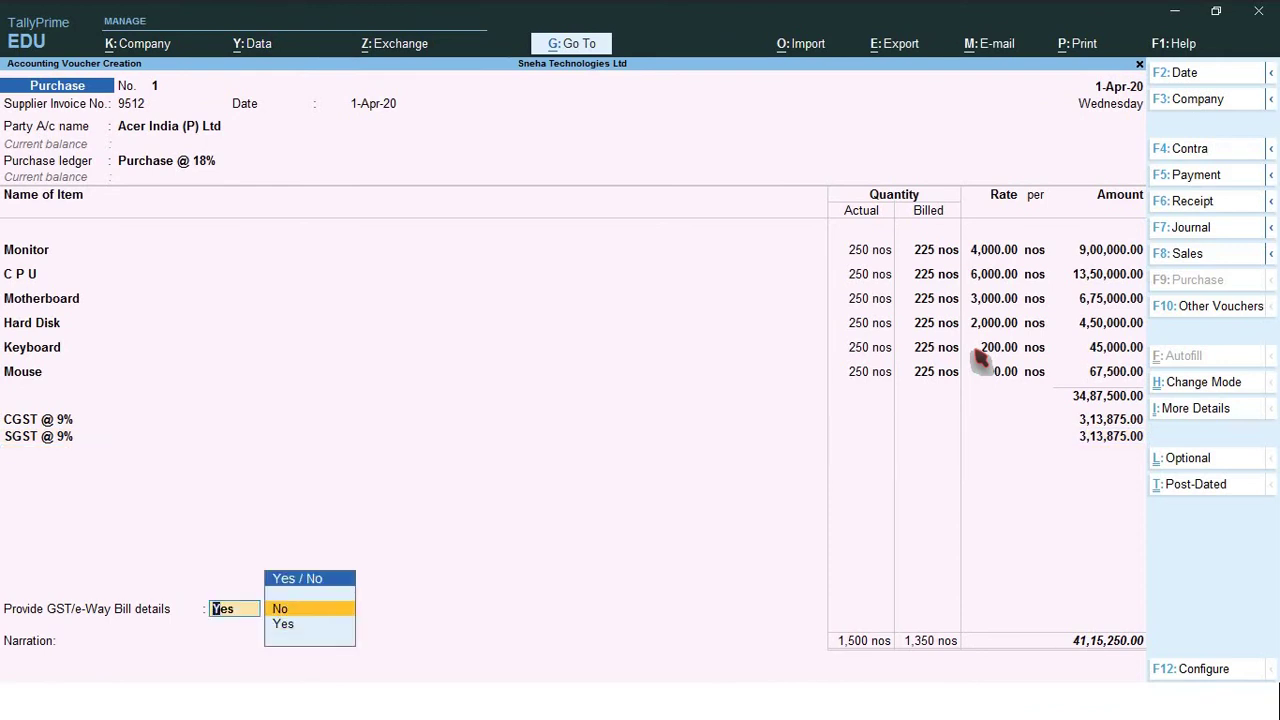
key("Return")
key("Return")
key("Return")
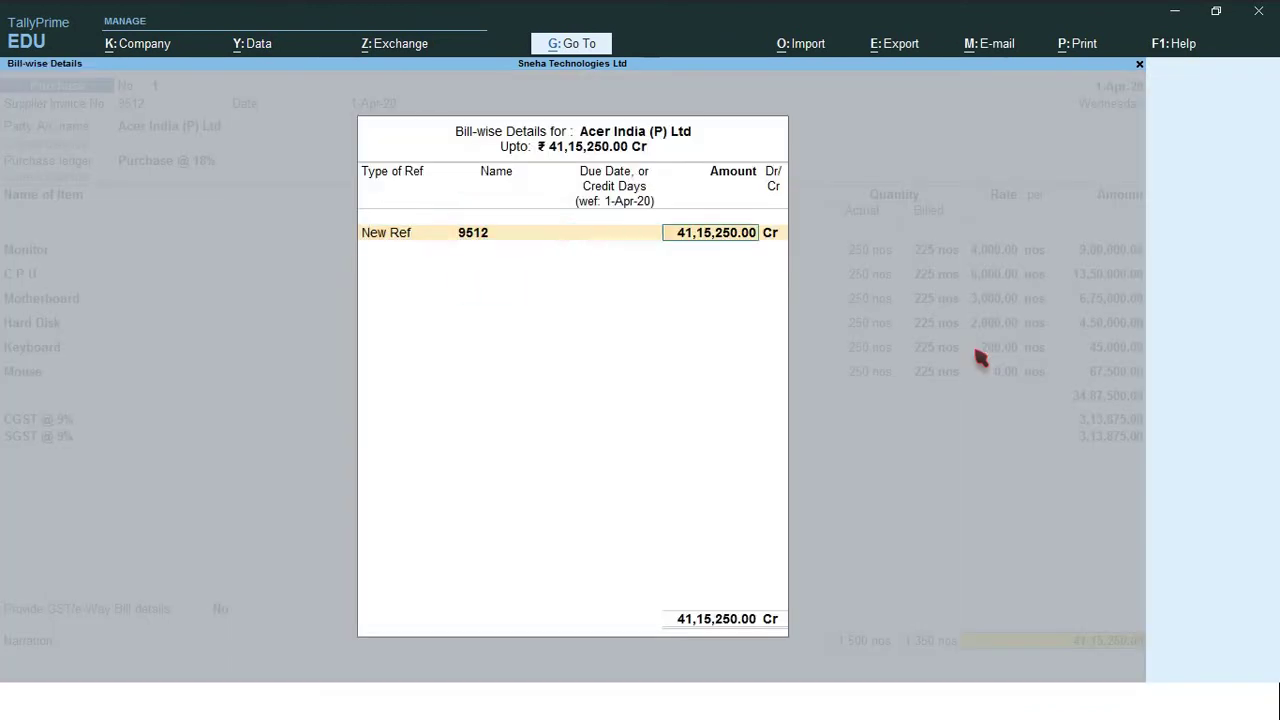
key("Return")
key("Return")
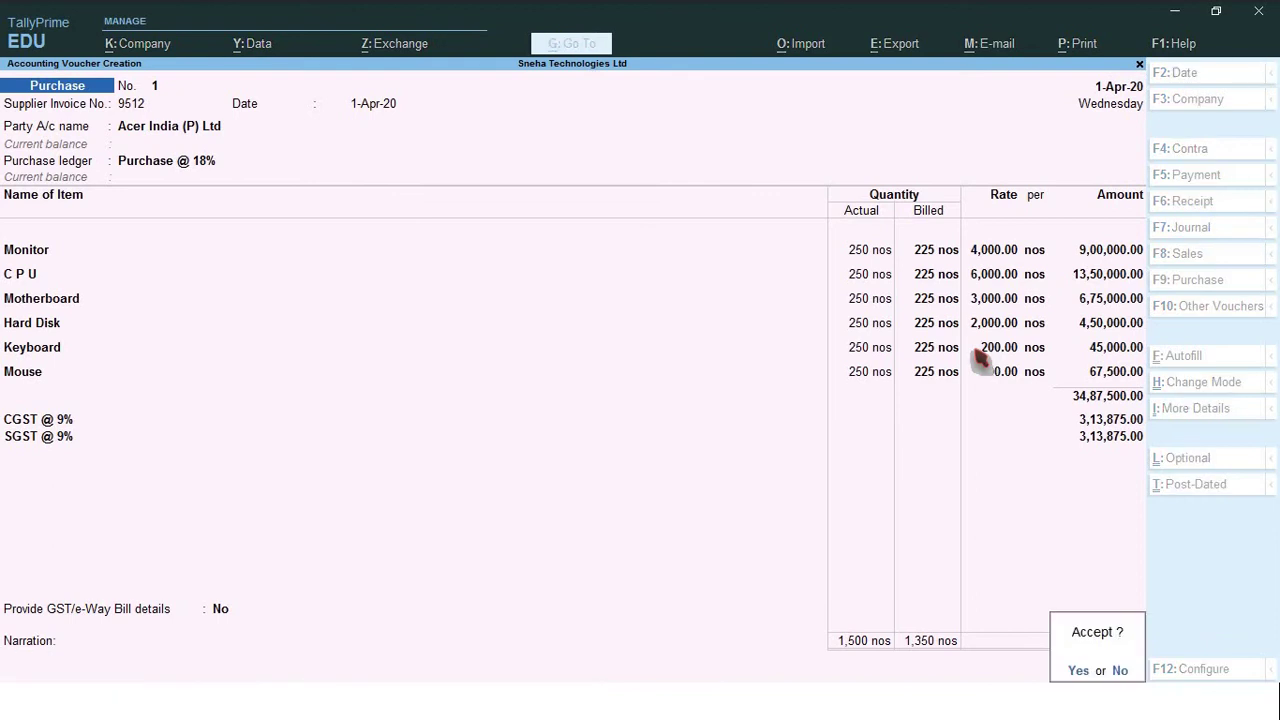
key("Return")
key("Escape")
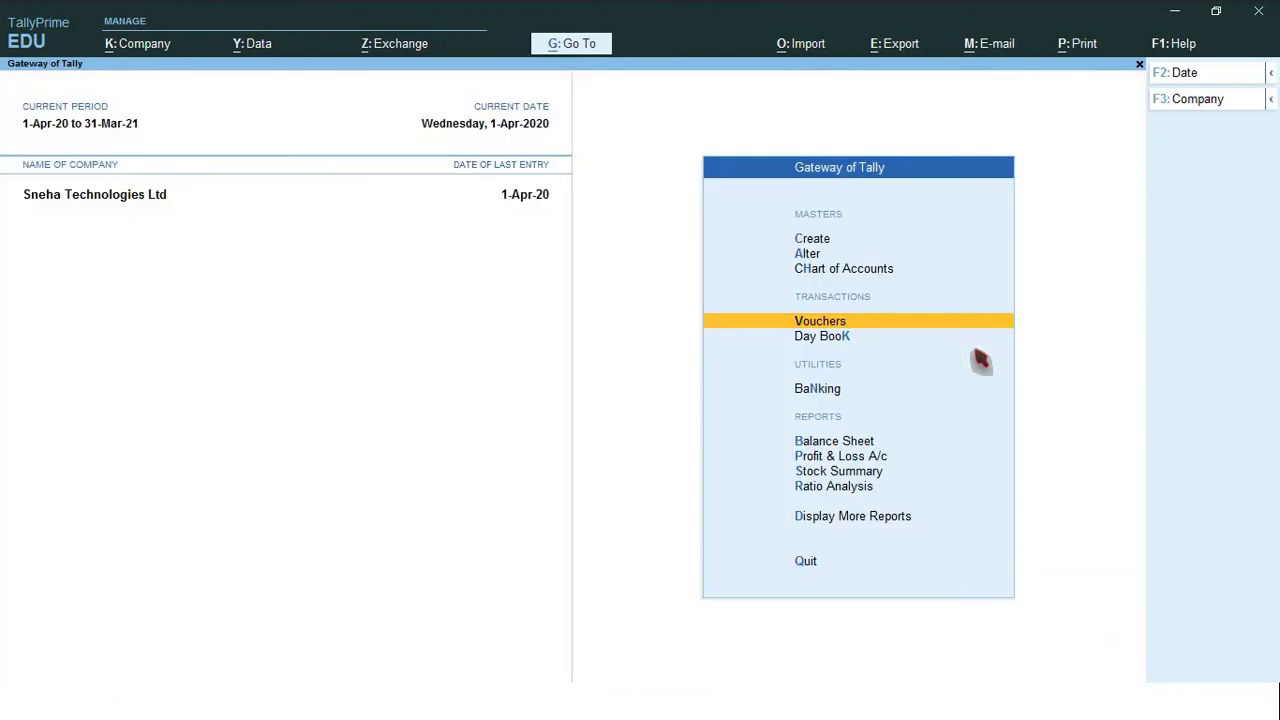
Examine the Stock Summary for the closing quantities, rates and values of the items in the Computer group.
key("Down")
key("Down")
key("Down")
key("Down")
key("Down")
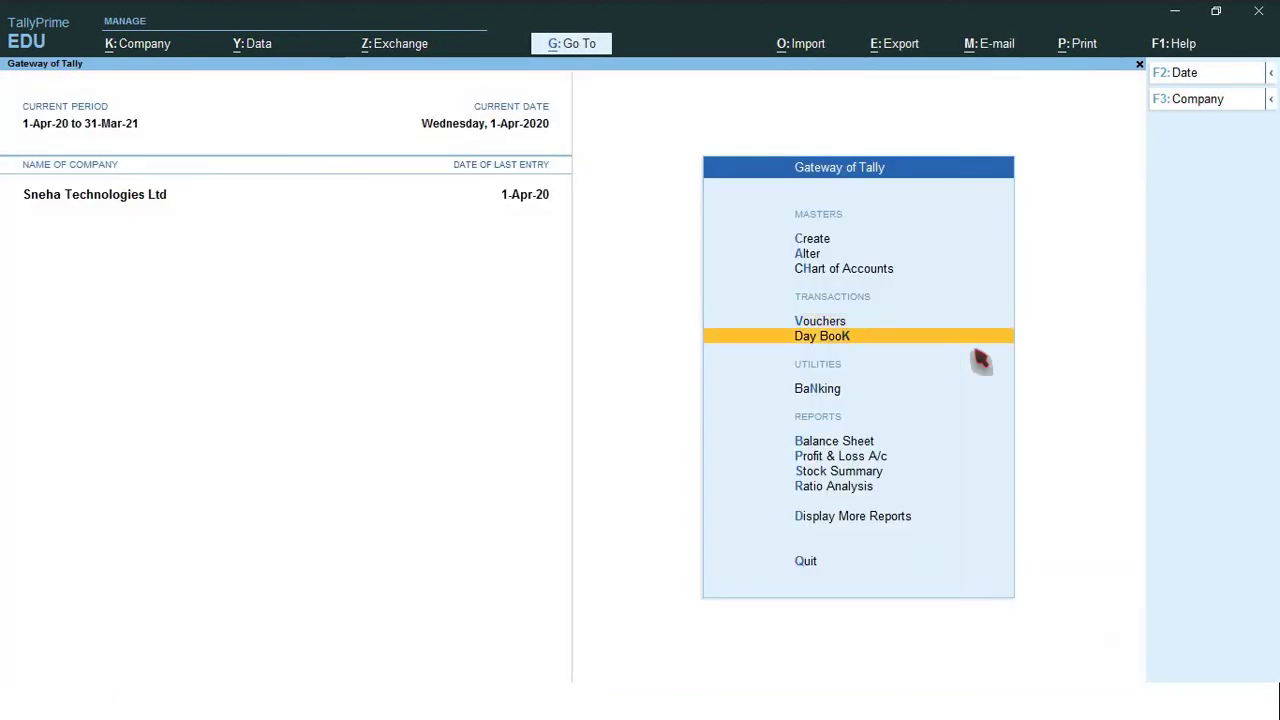
key("Return")
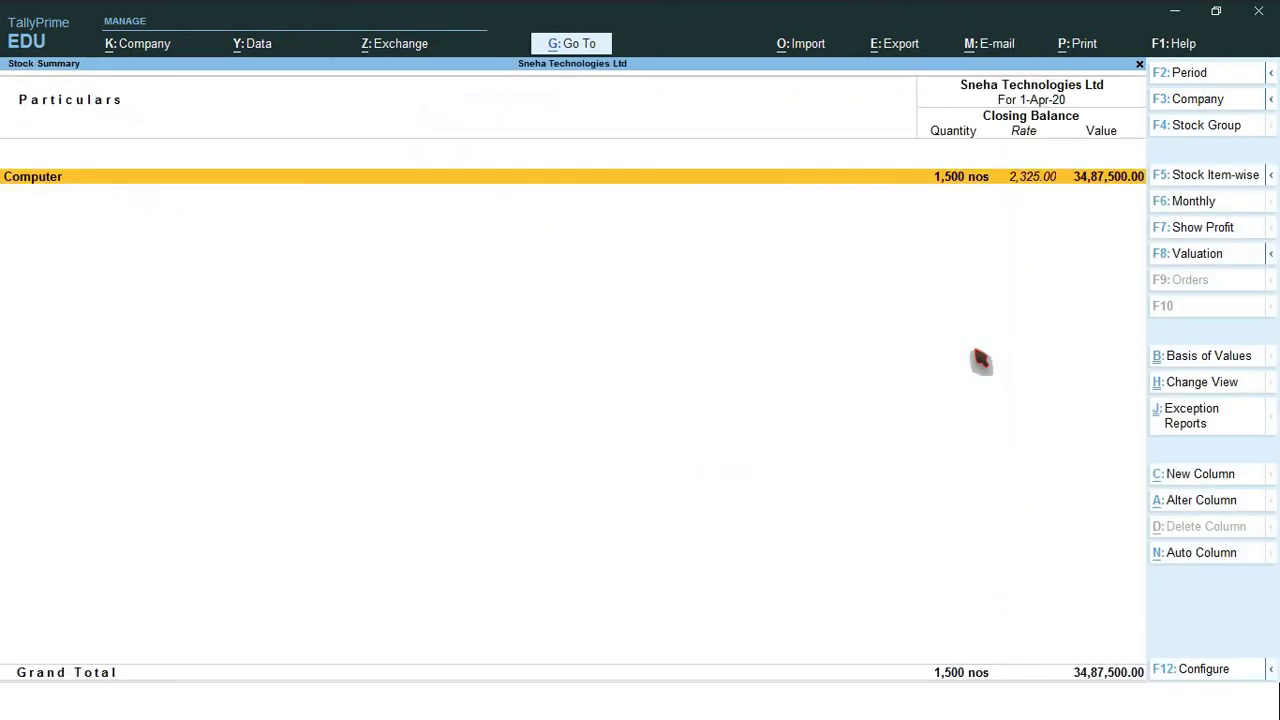
key("Return")
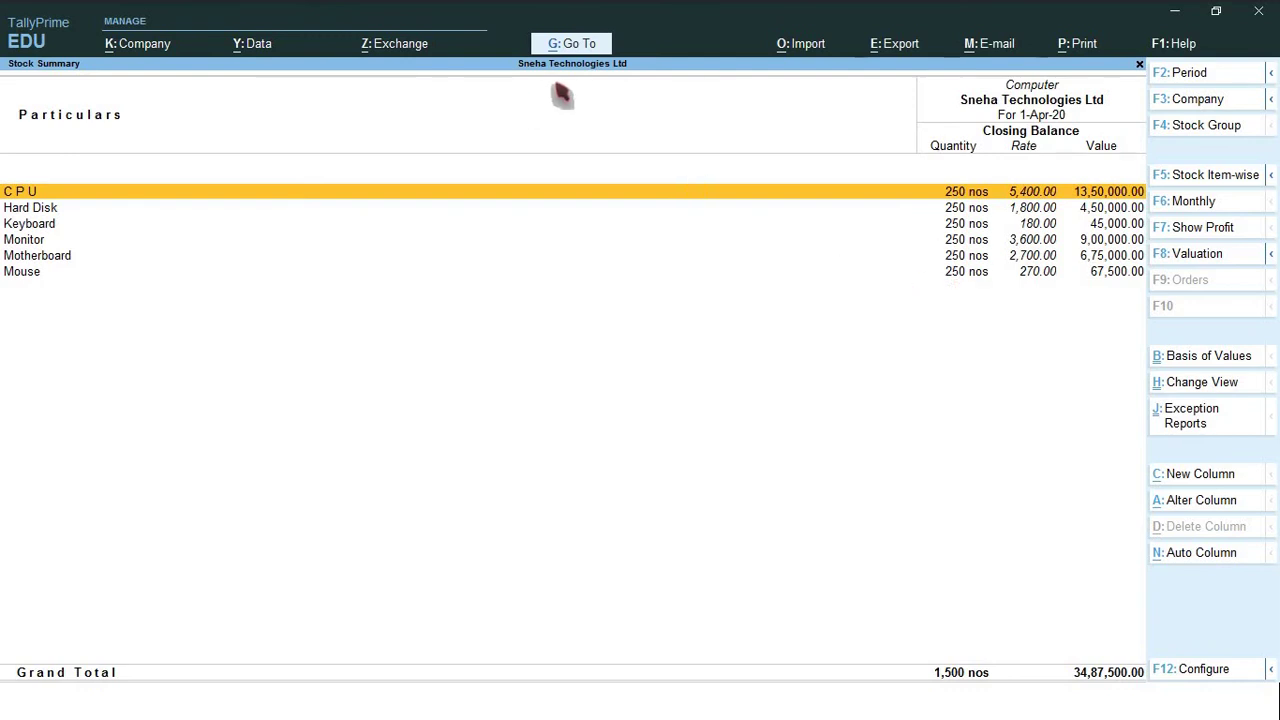
key("Escape")
key("Escape")
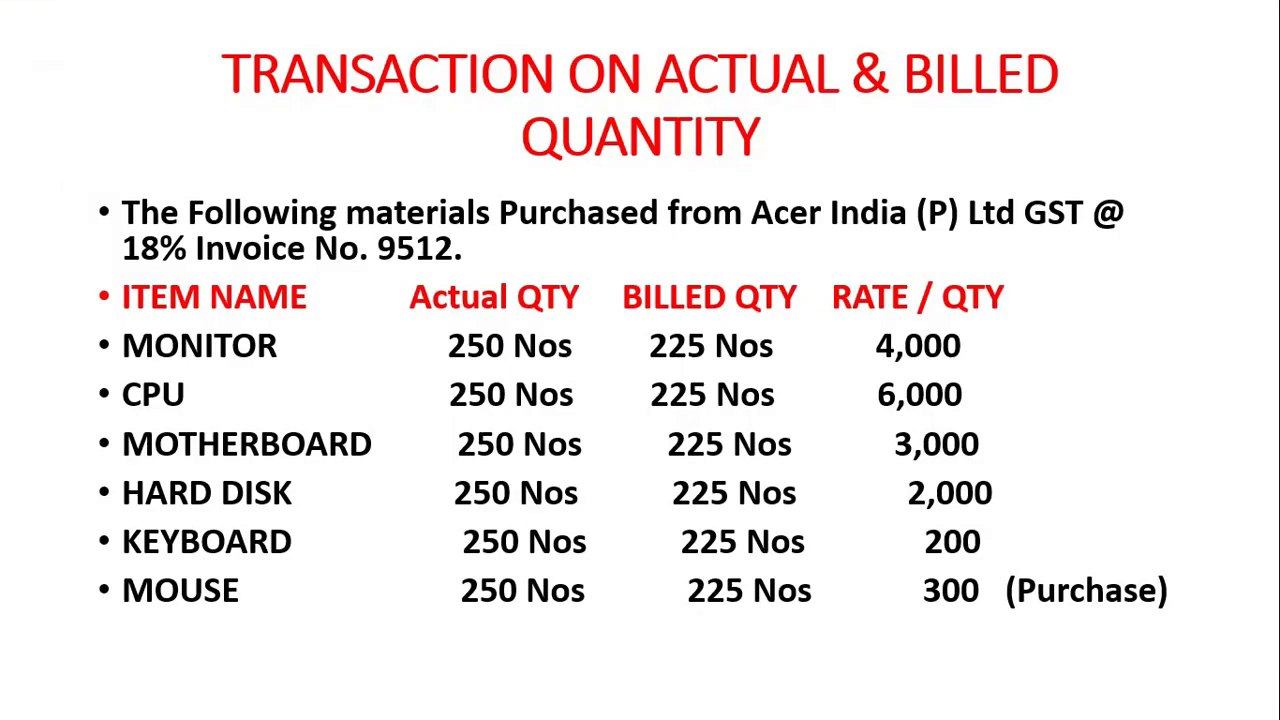
Consult the HCL Info Systems sales transaction slide in the presentation and start a Sales voucher in TallyPrime.
key("Right")
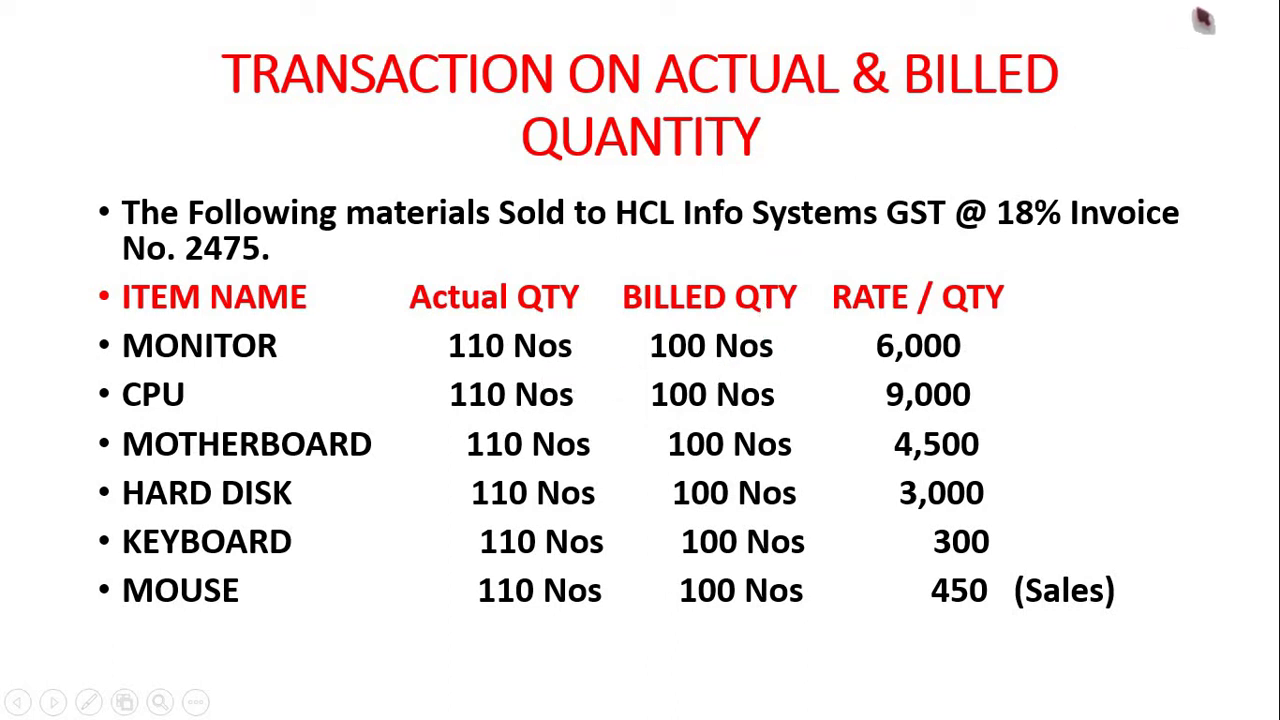
key("alt+Tab")
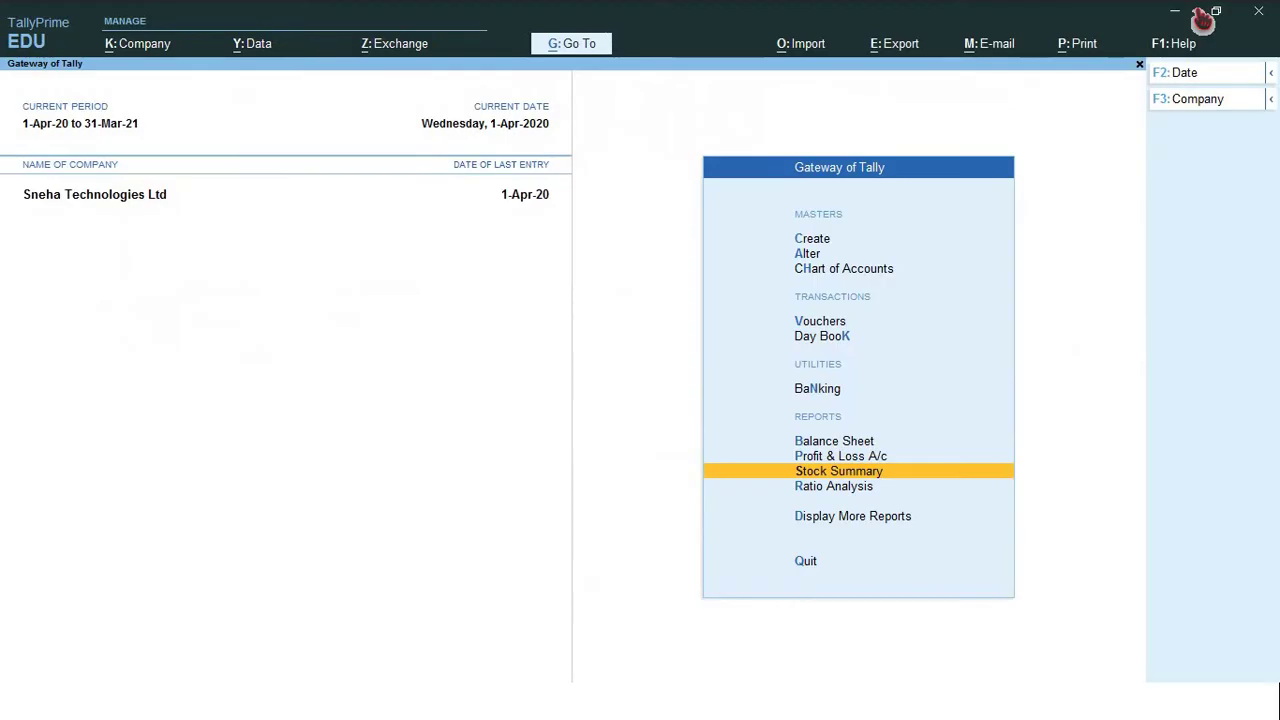
key("v")
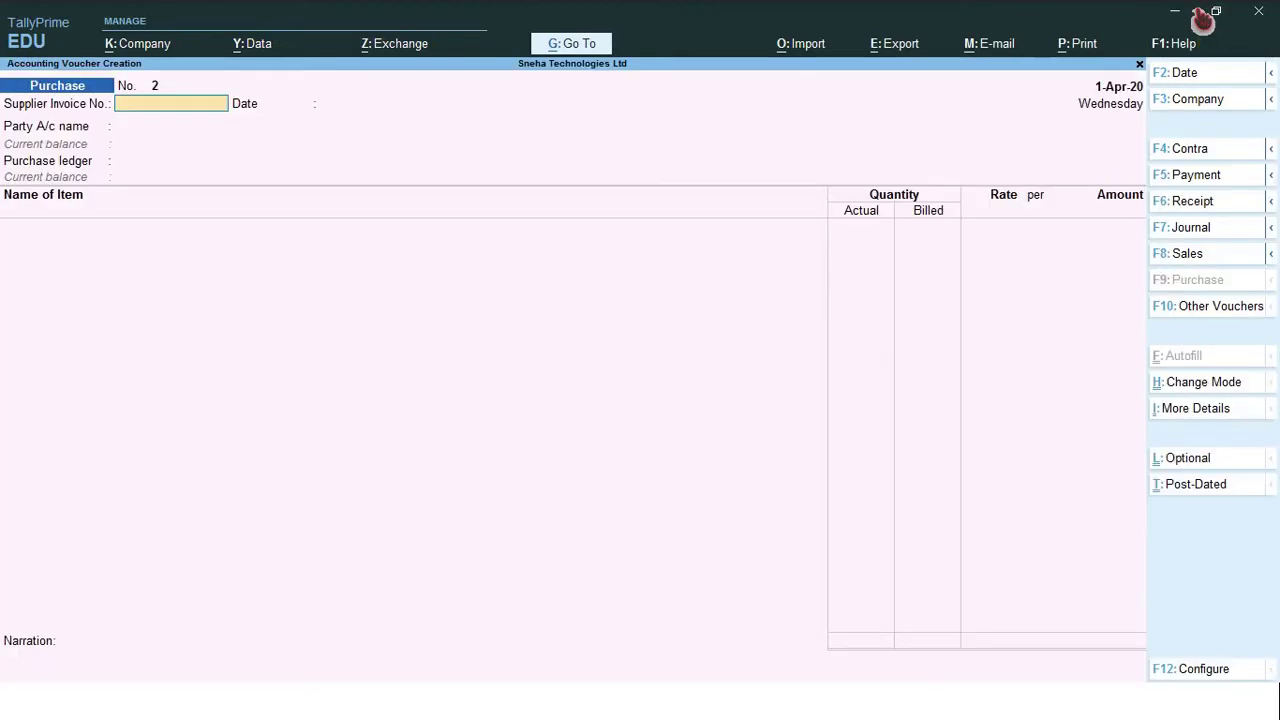
key("F8")
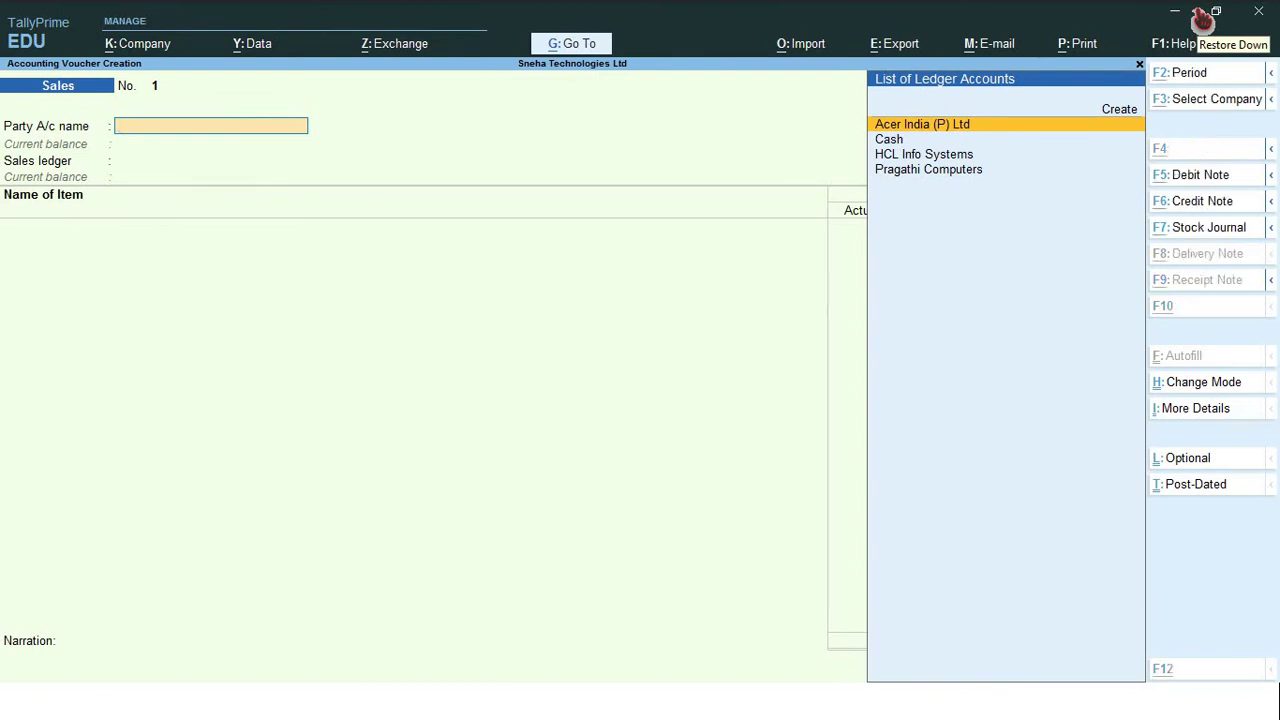
key("alt+Tab")
key("alt+Tab")
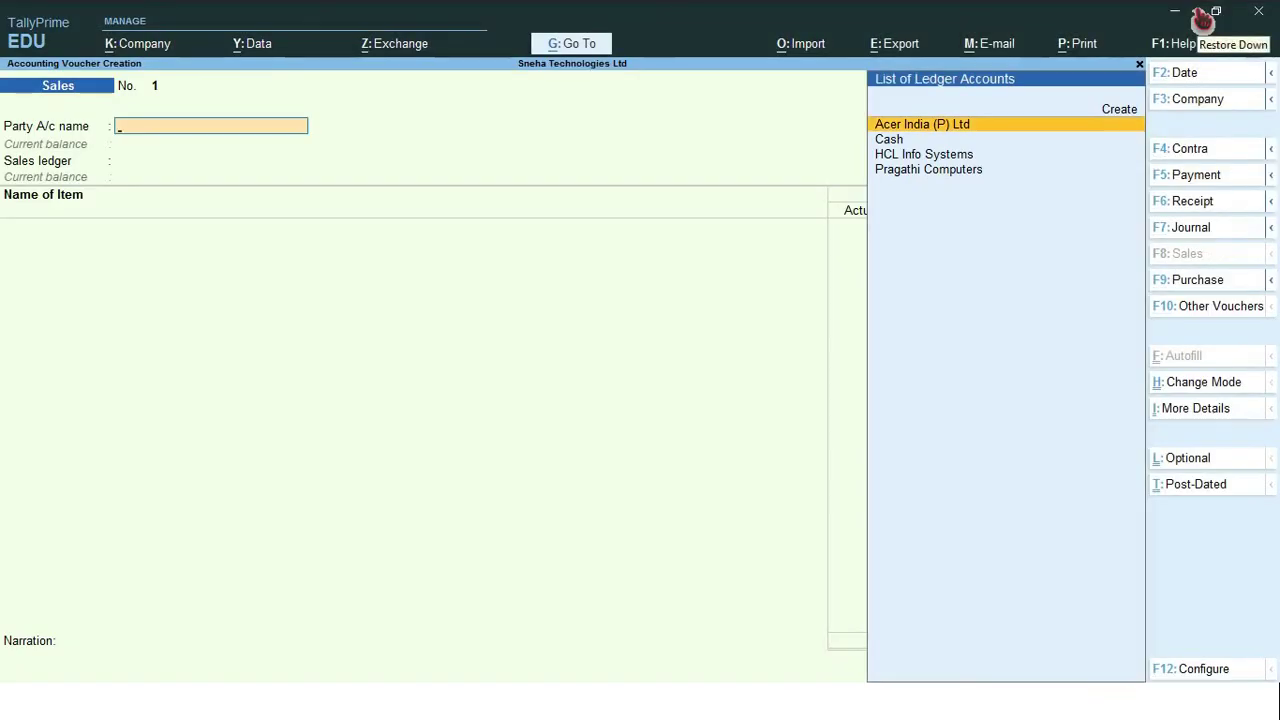
Set the party to HCL Info Systems, leave the dispatch and party details at their defaults, and choose the Sales @ 18% ledger.
key("Down")
key("Down")
key("Return")
key("Return")
key("Return")
key("Return")
key("Return")
key("Return")
key("Return")
key("Return")
key("Return")
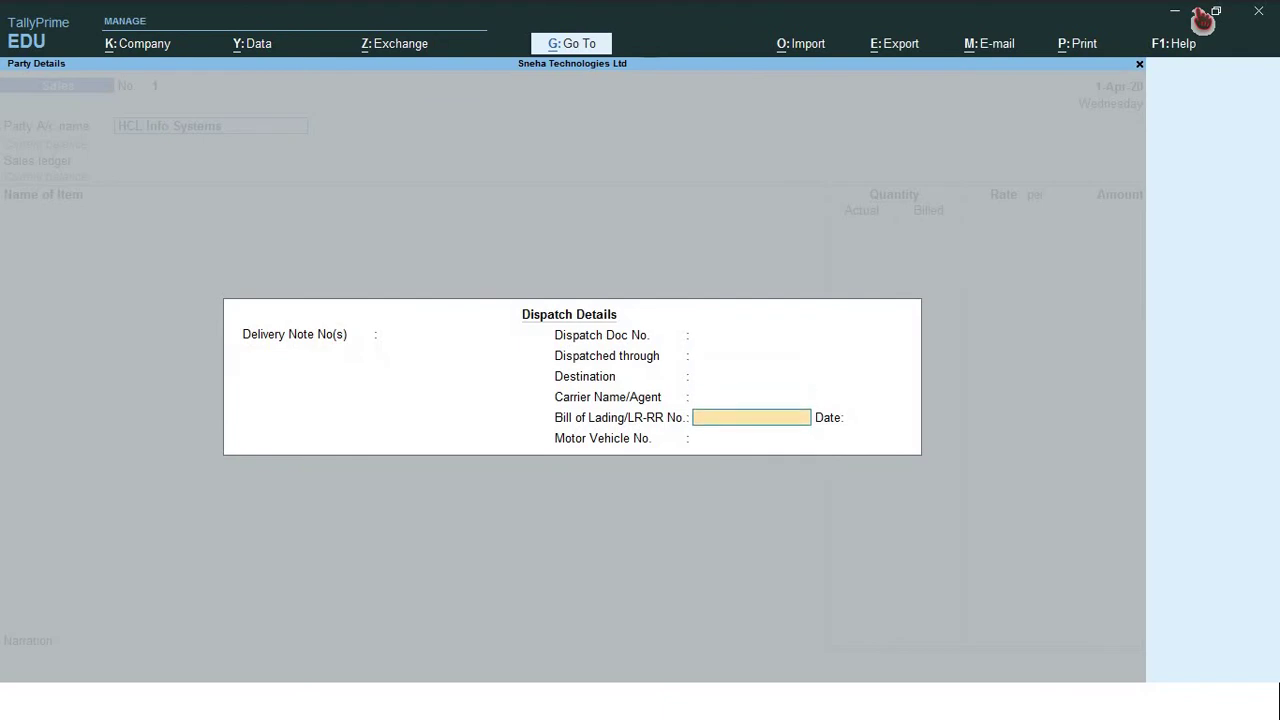
key("Return")
key("Return")
key("Return")
key("Return")
key("Return")
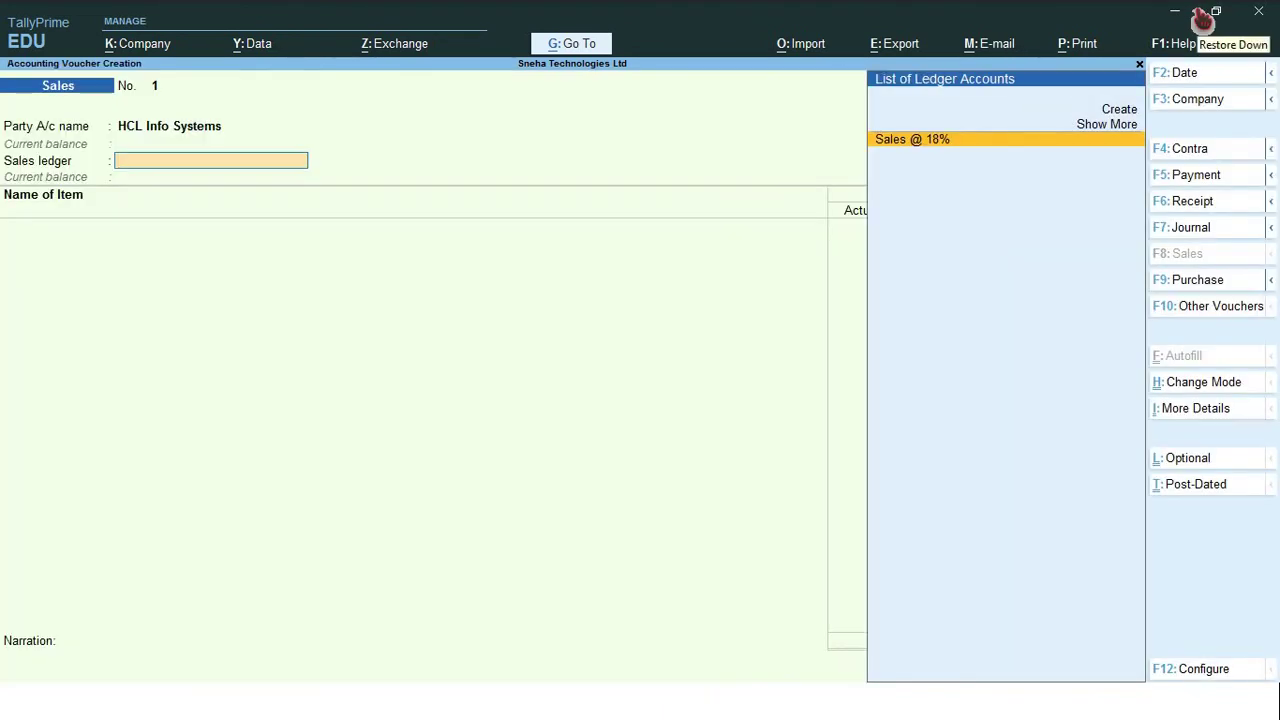
key("Return")
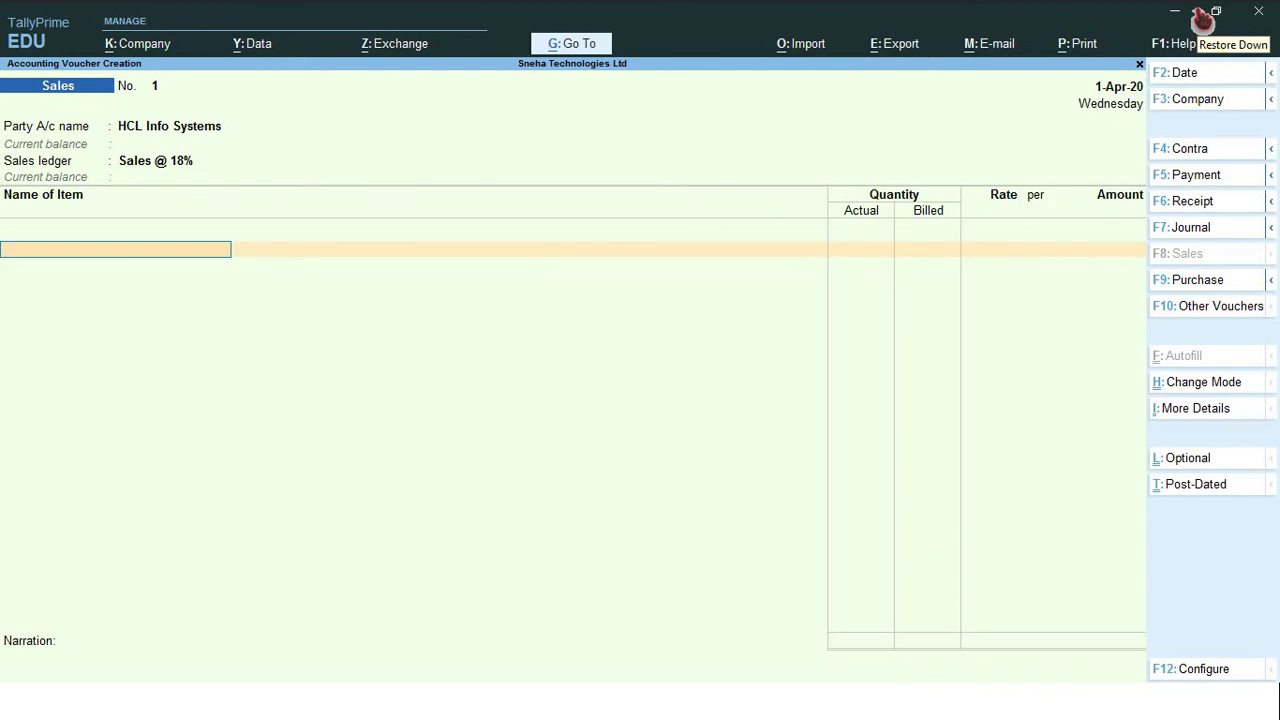
Add Monitor to the sale with actual quantity 110 nos, billed quantity 100 nos and rate 6,000.
type("Moni")
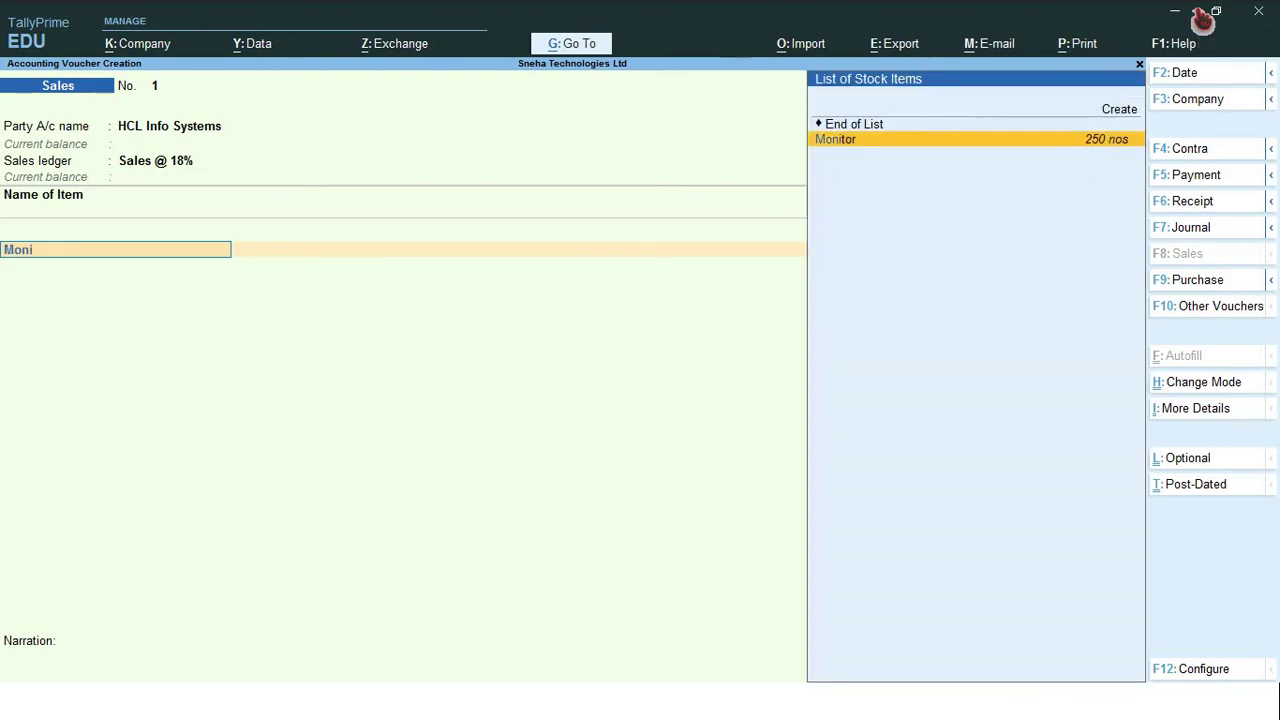
key("Return")
type("11")
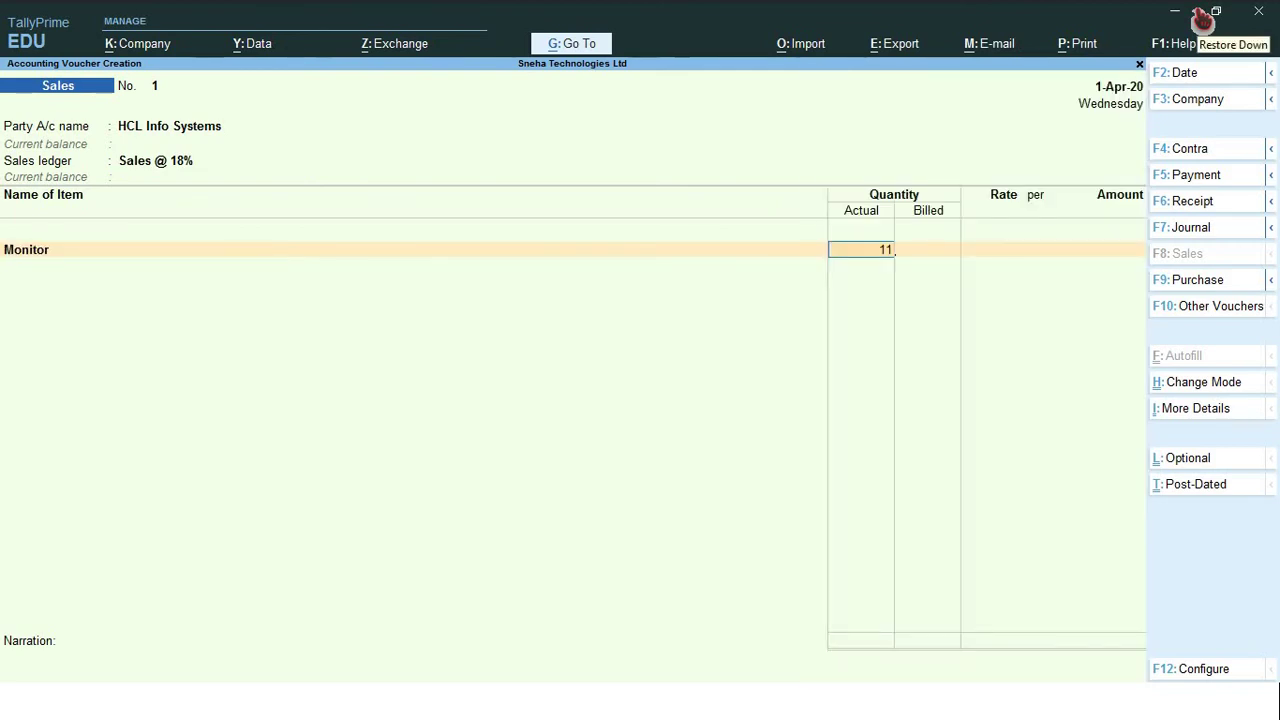
type("0")
key("Return")
type("1")
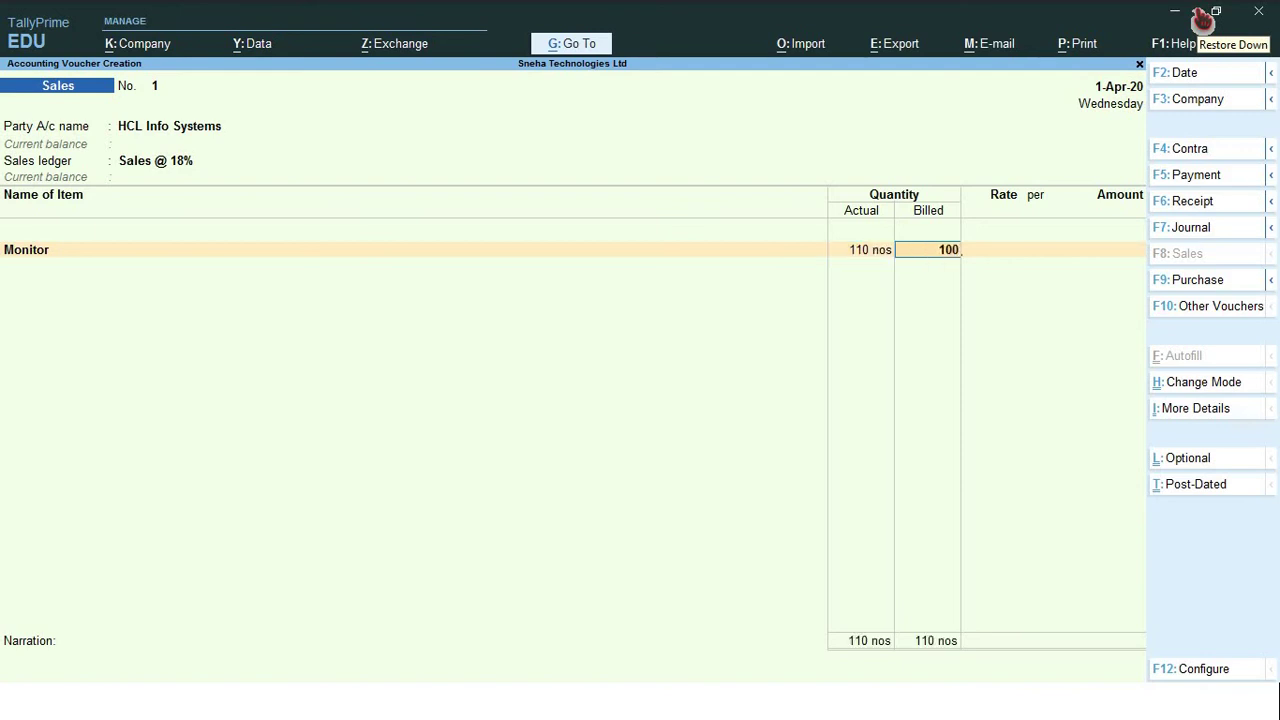
type("00")
key("Return")
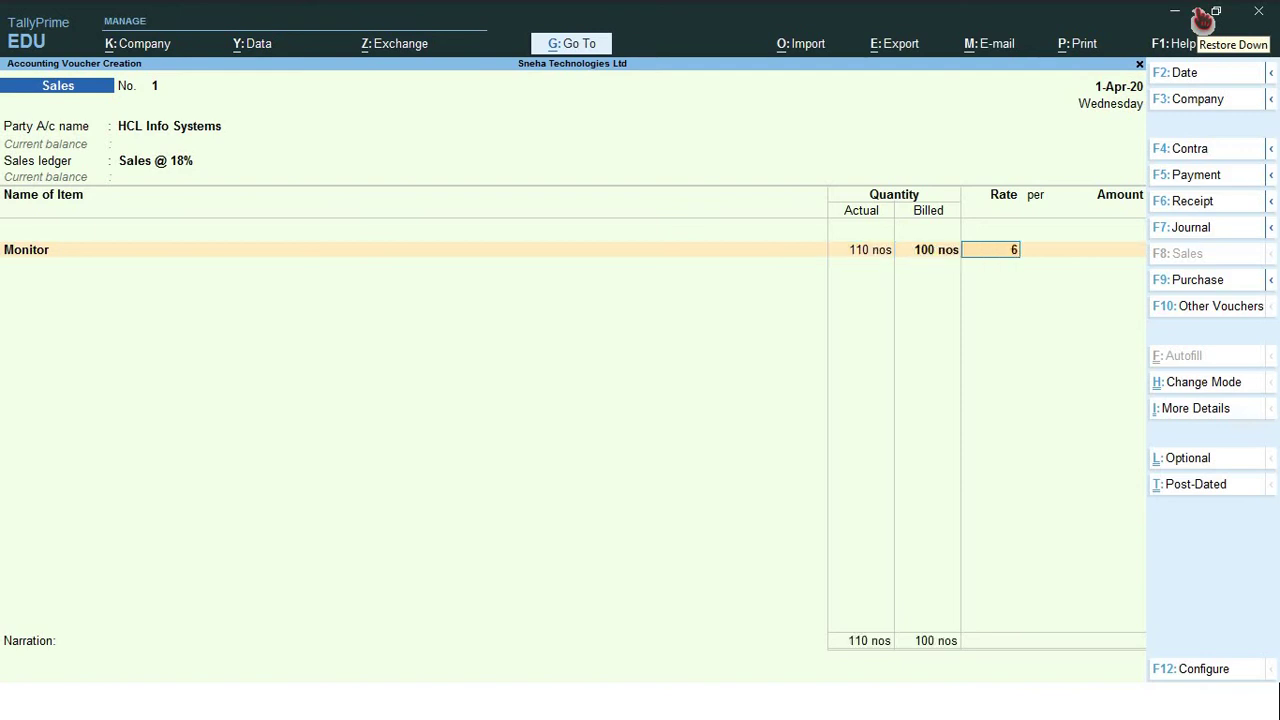
key("Return")
key("Return")
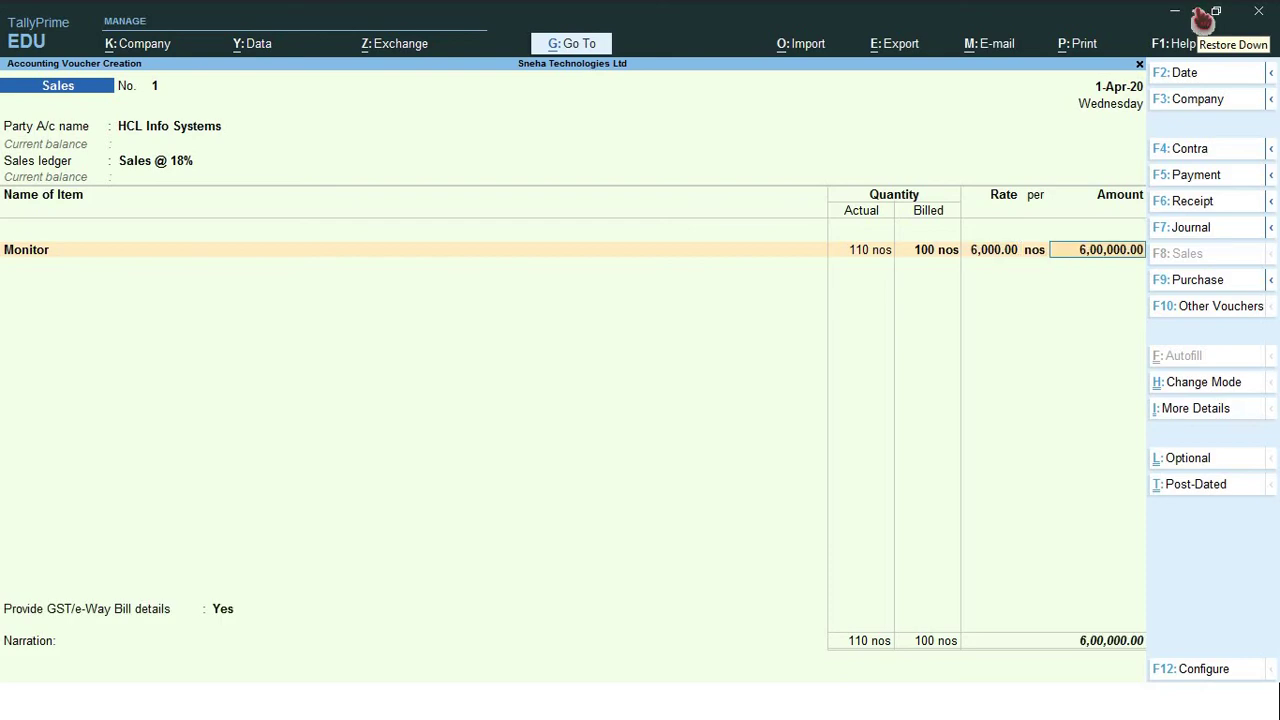
key("Return")
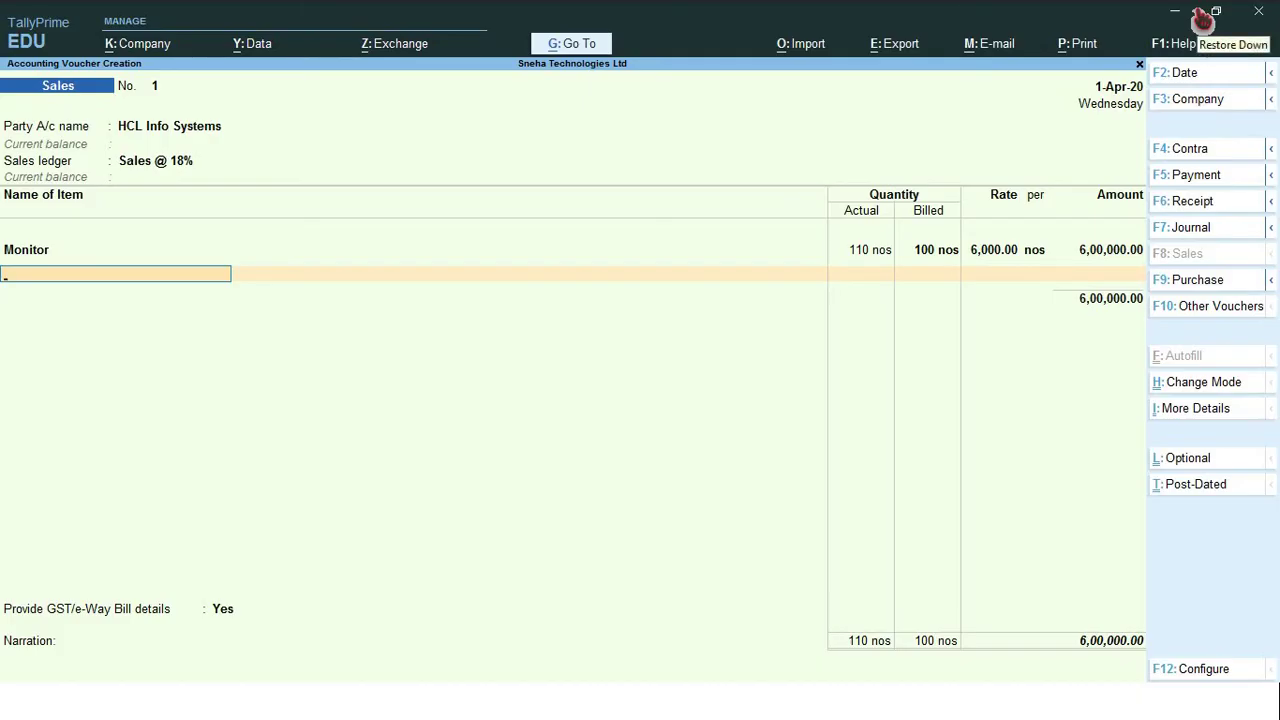
Add C P U to the sale with actual quantity 110 nos, billed quantity 100 nos and rate 9,000.
type("Cp")
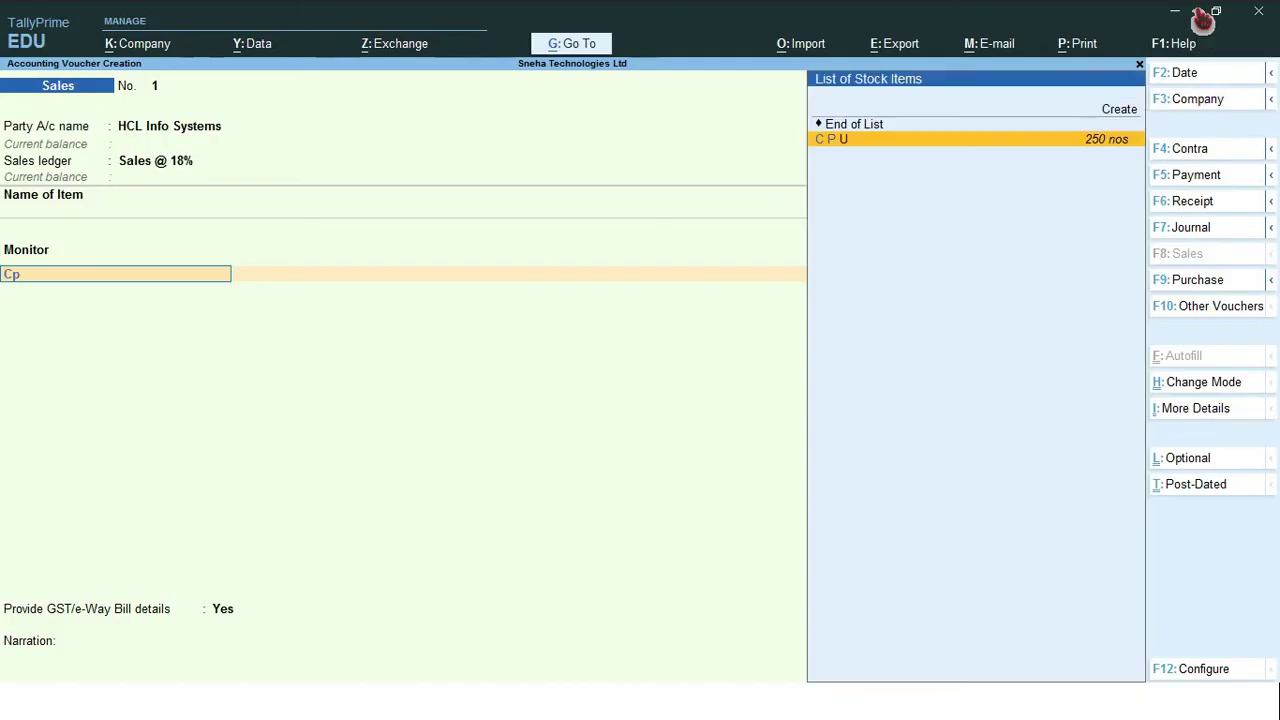
key("Return")
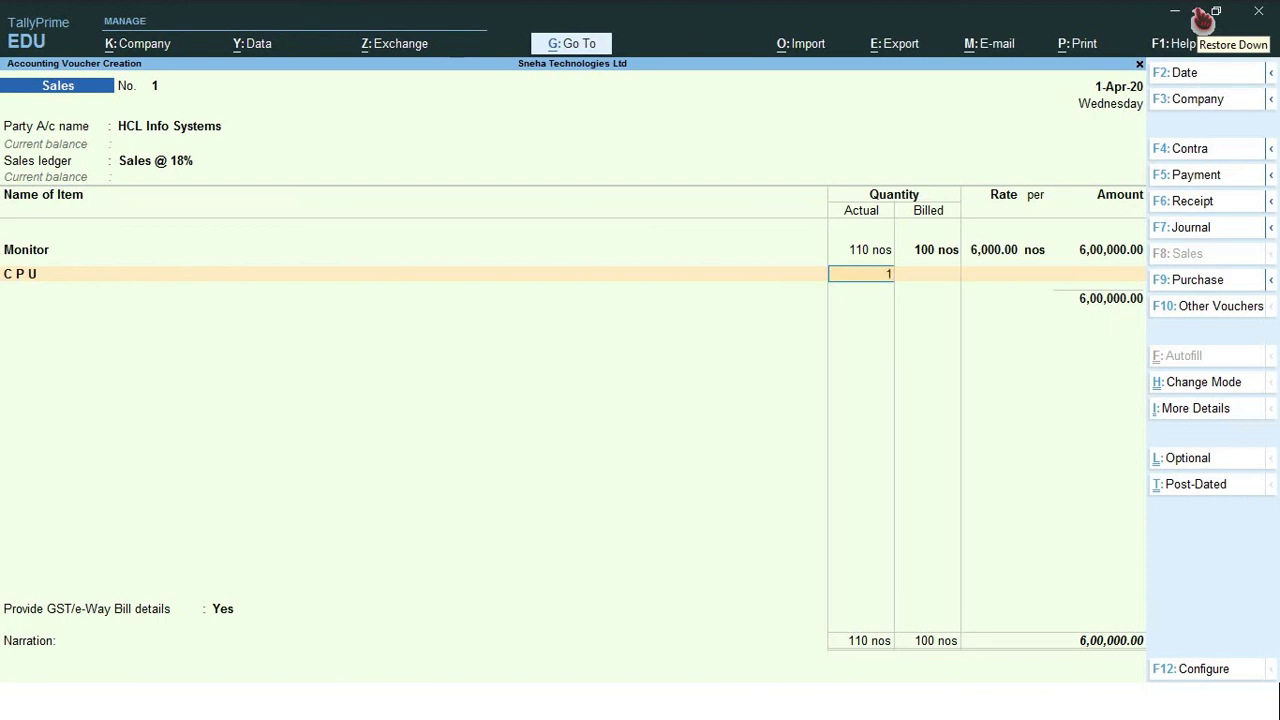
key("Return")
type("10 nos")
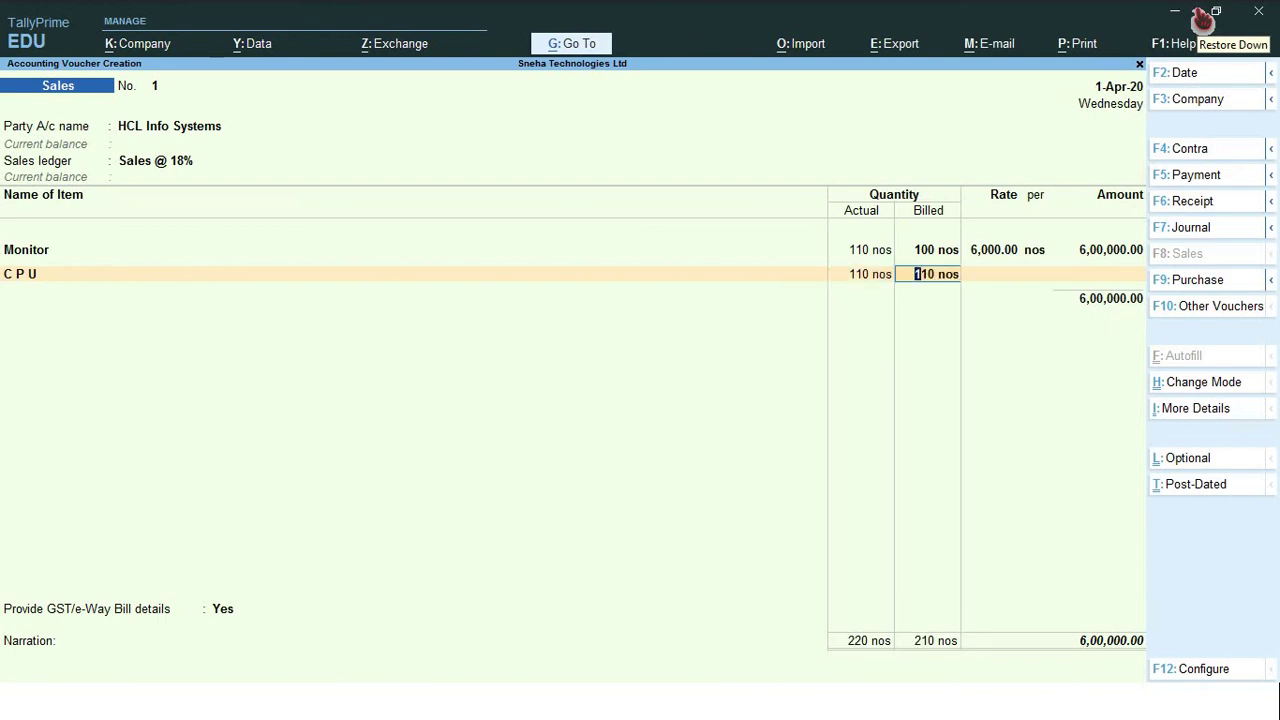
type("0")
key("Return")
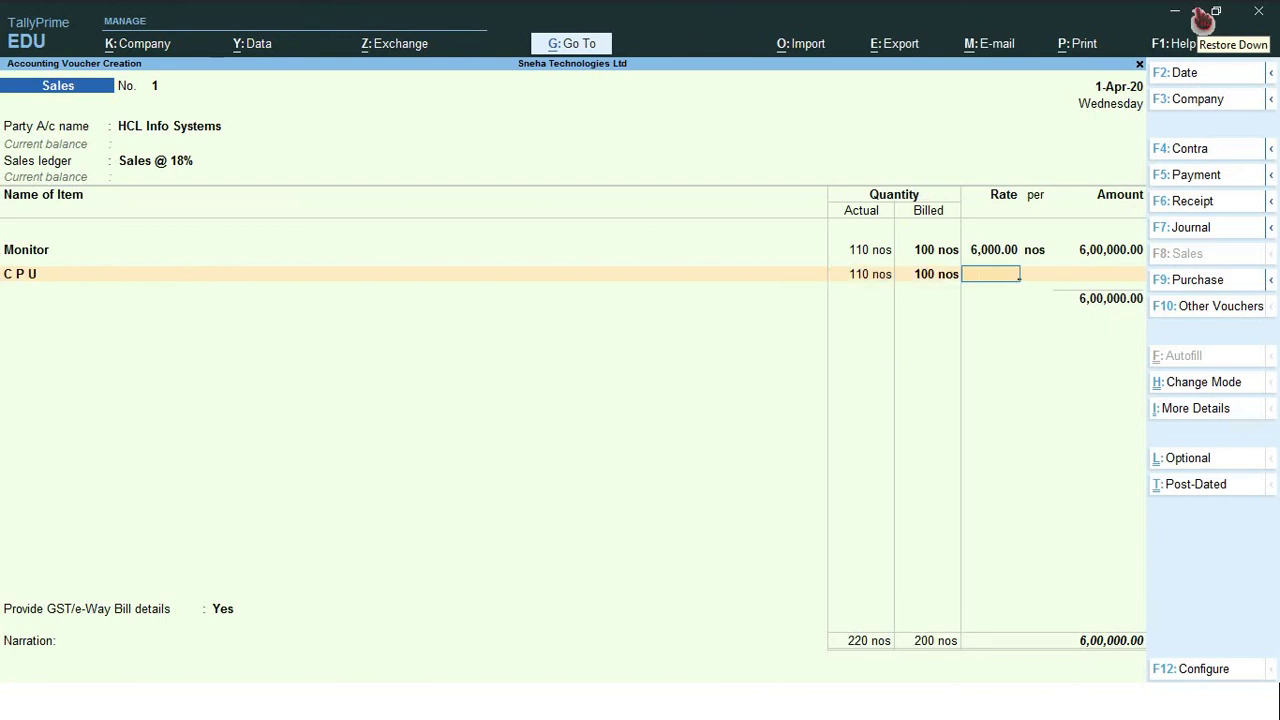
type("9000")
key("Return")
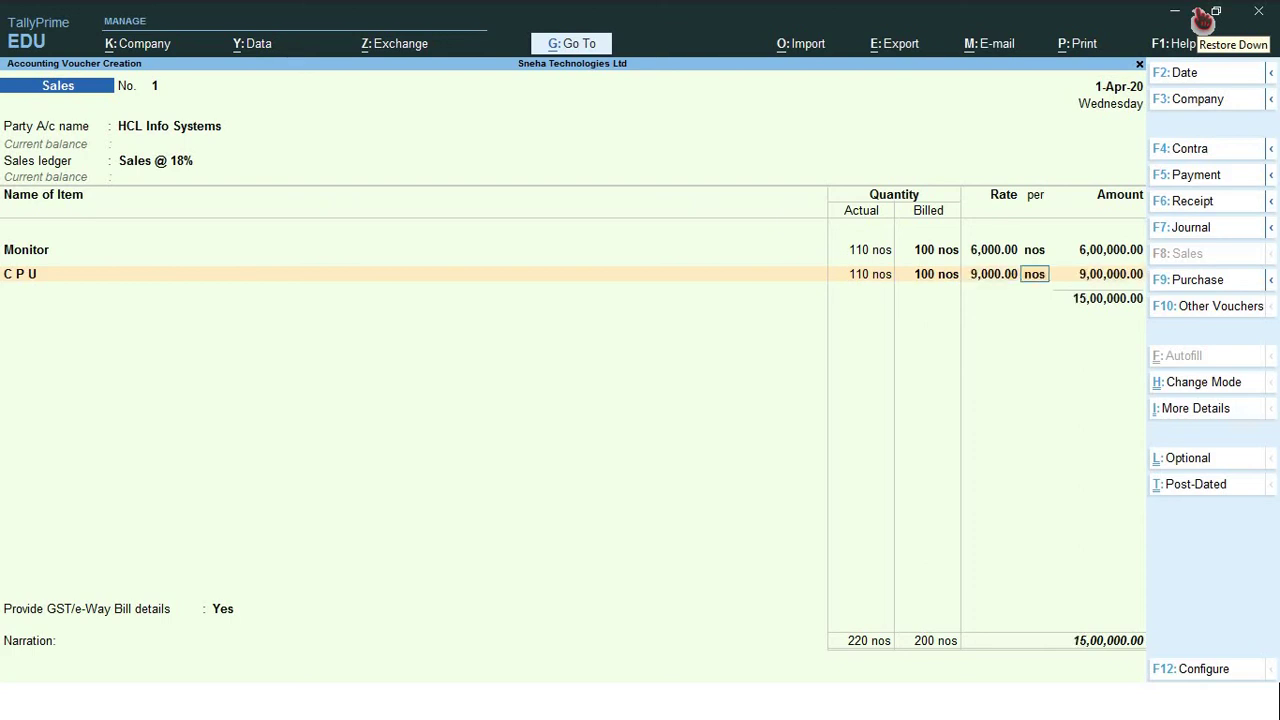
key("Return")
Add Motherboard to the sale with actual quantity 110 nos, billed quantity 100 nos and rate 4,500.
type("Mother")
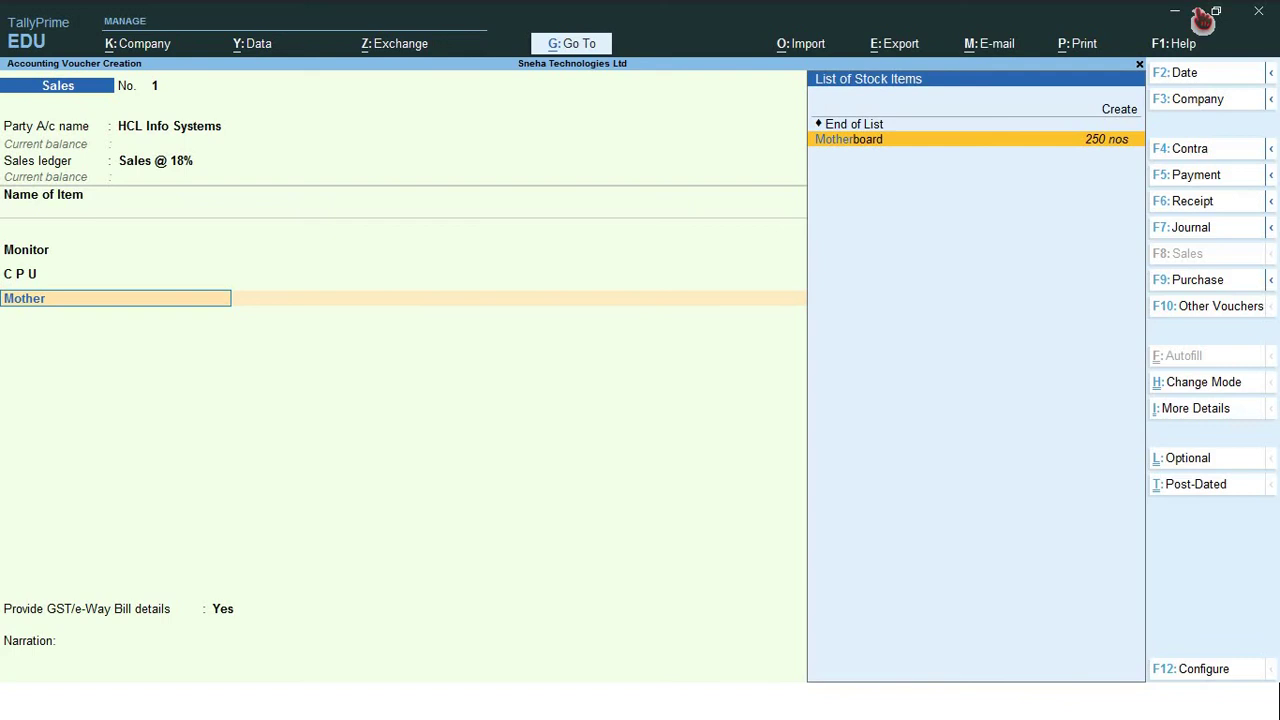
key("Return")
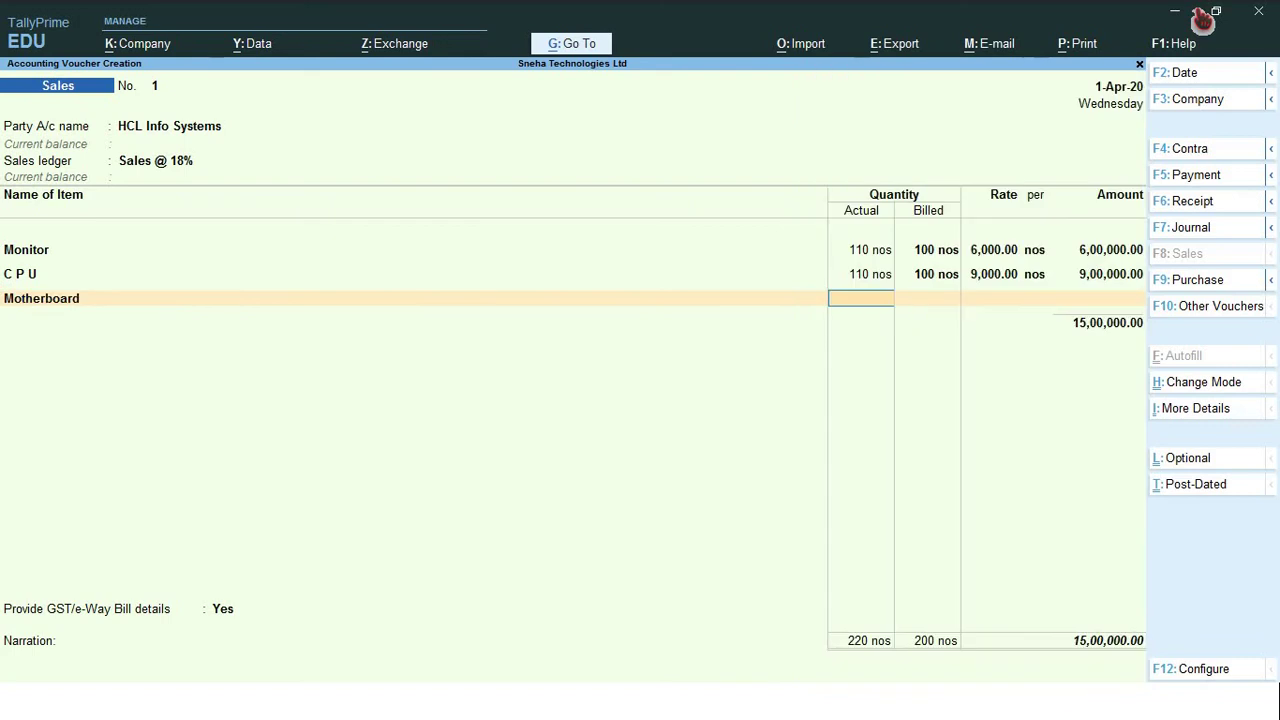
type("110")
key("Return")
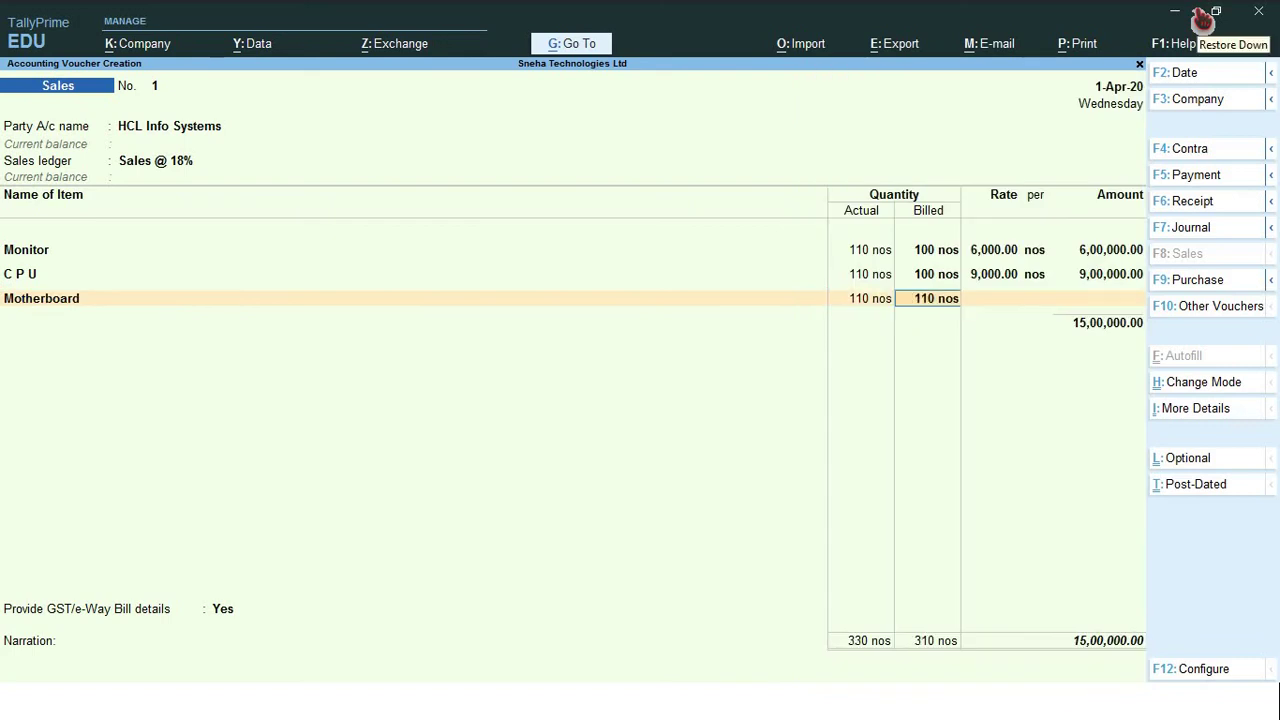
type("100")
key("Return")
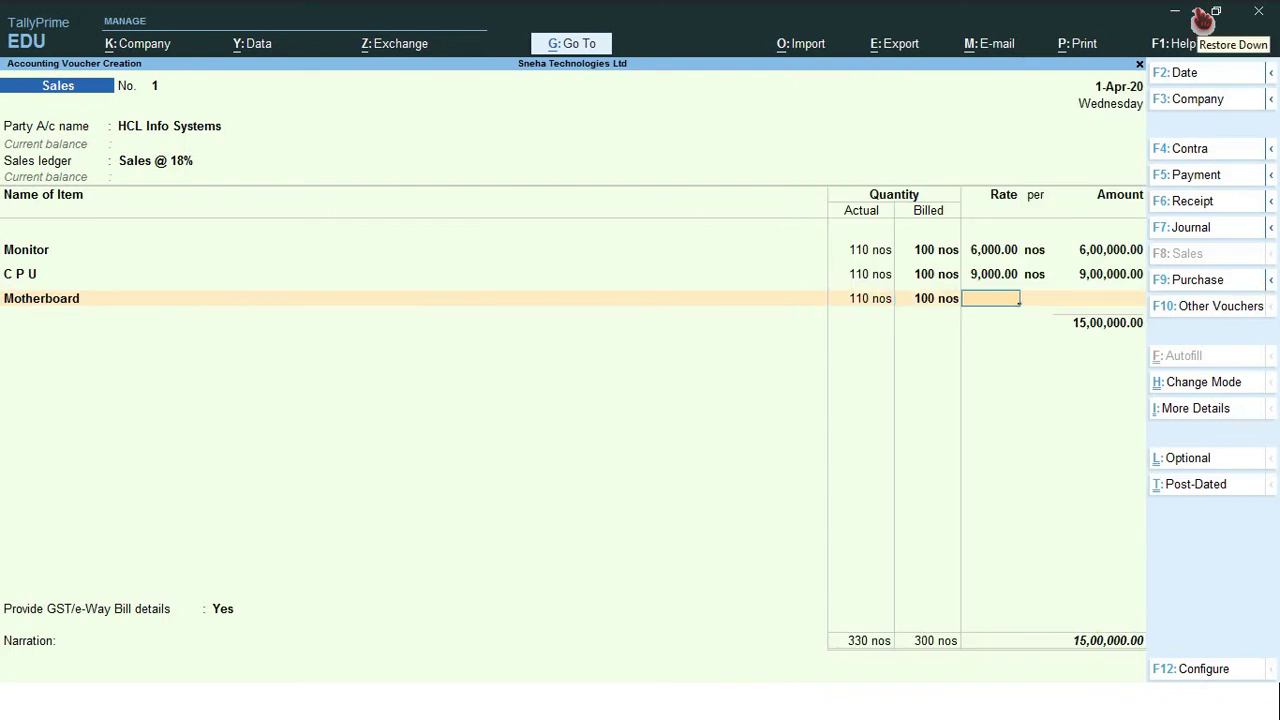
type("4,500")
key("Return")
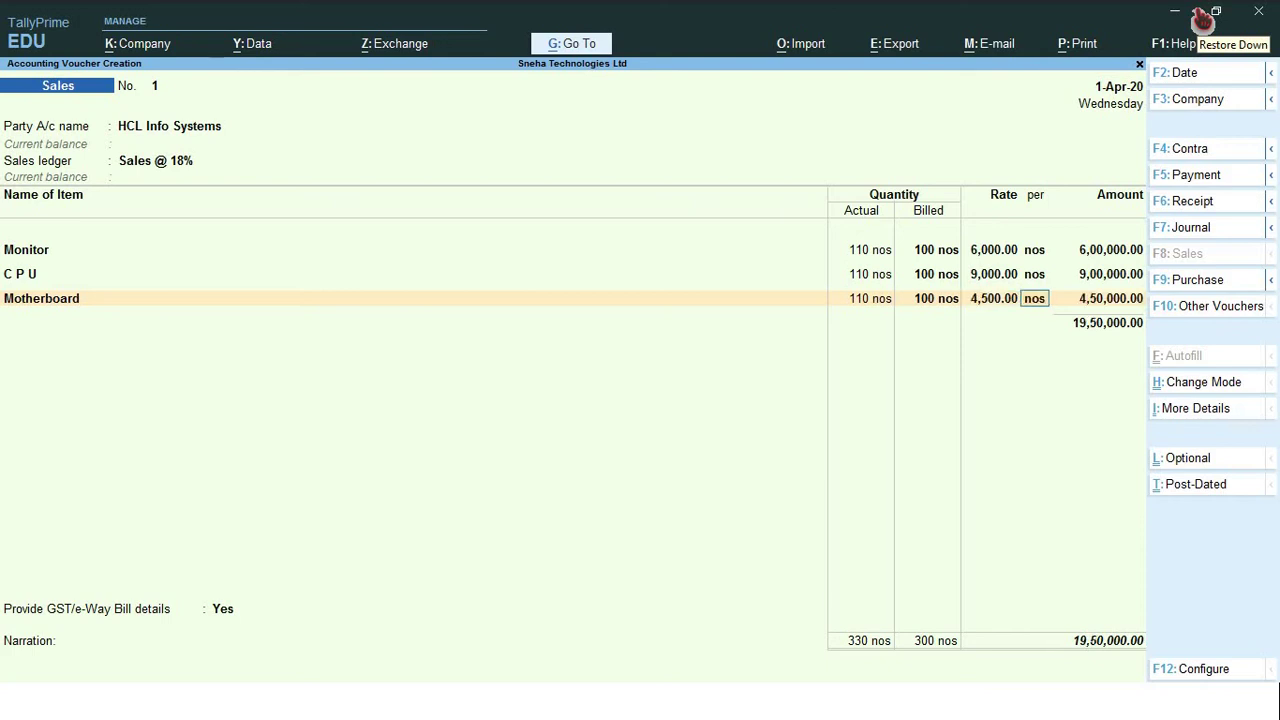
key("Return")
Add Hard Disk to the sale with actual quantity 110 nos, billed quantity 100 nos and rate 3,000.
type("Ha")
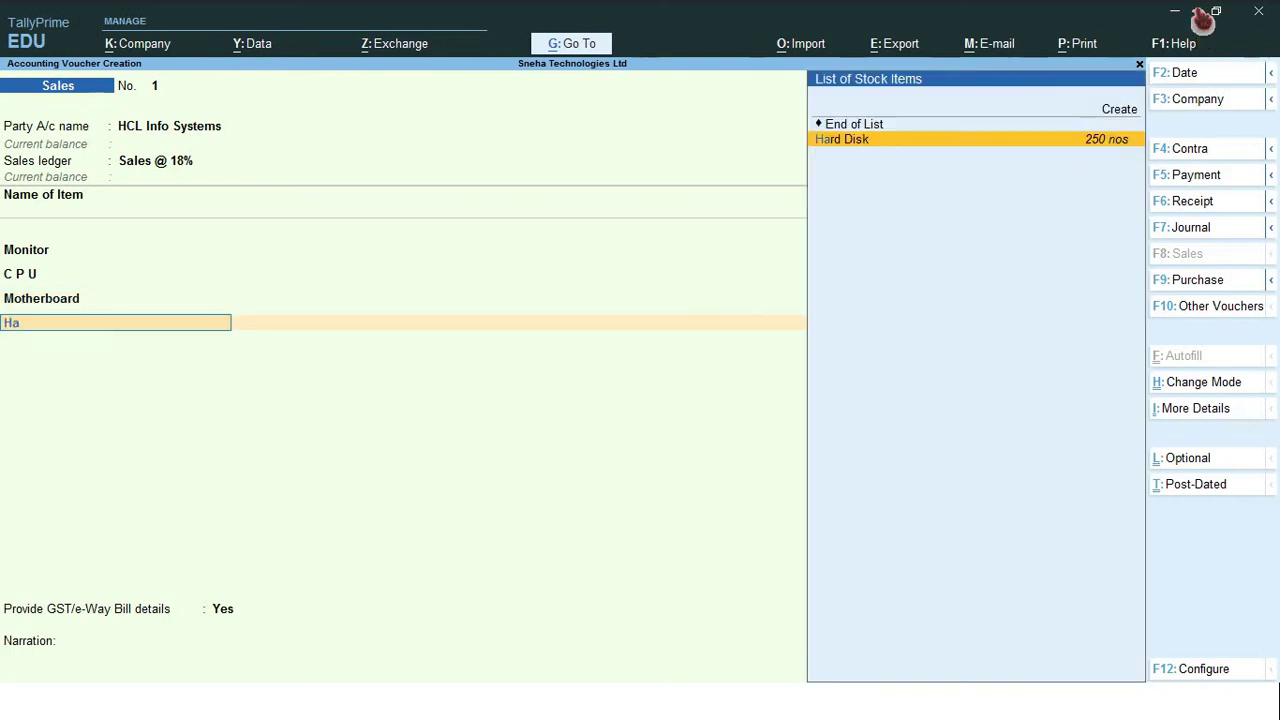
type("rd")
key("Return")
type("110")
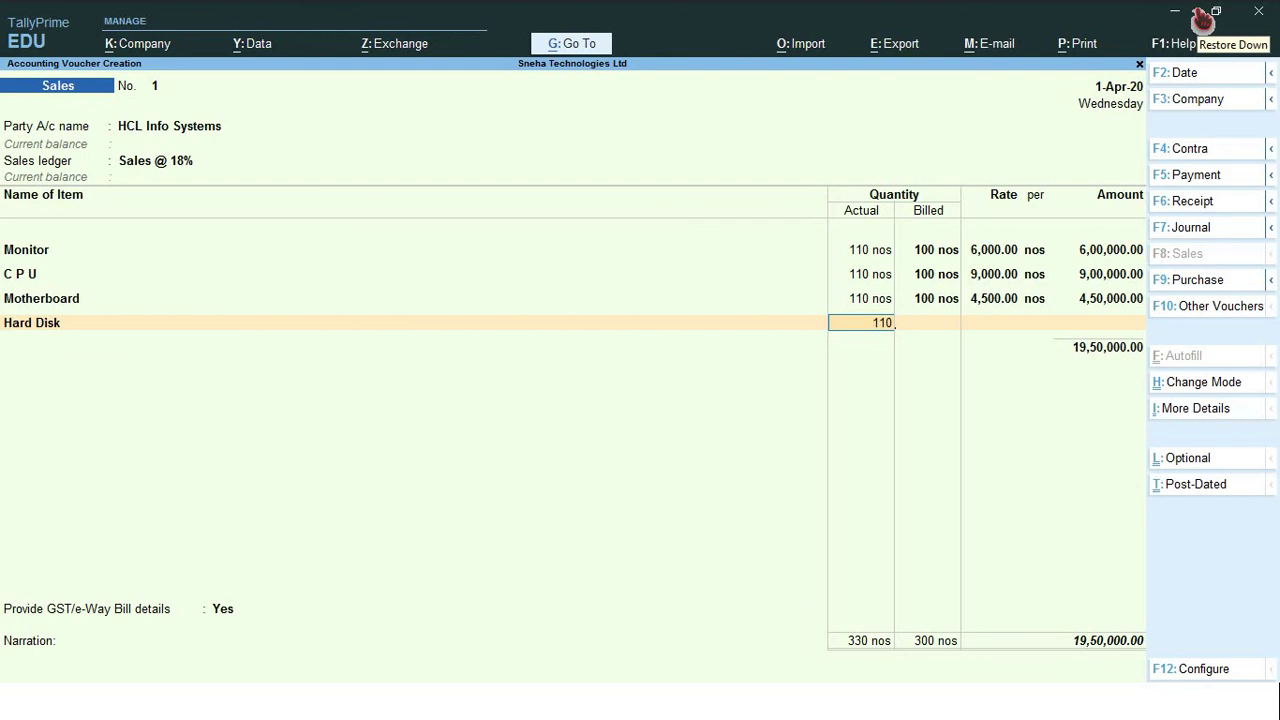
key("Return")
type("100")
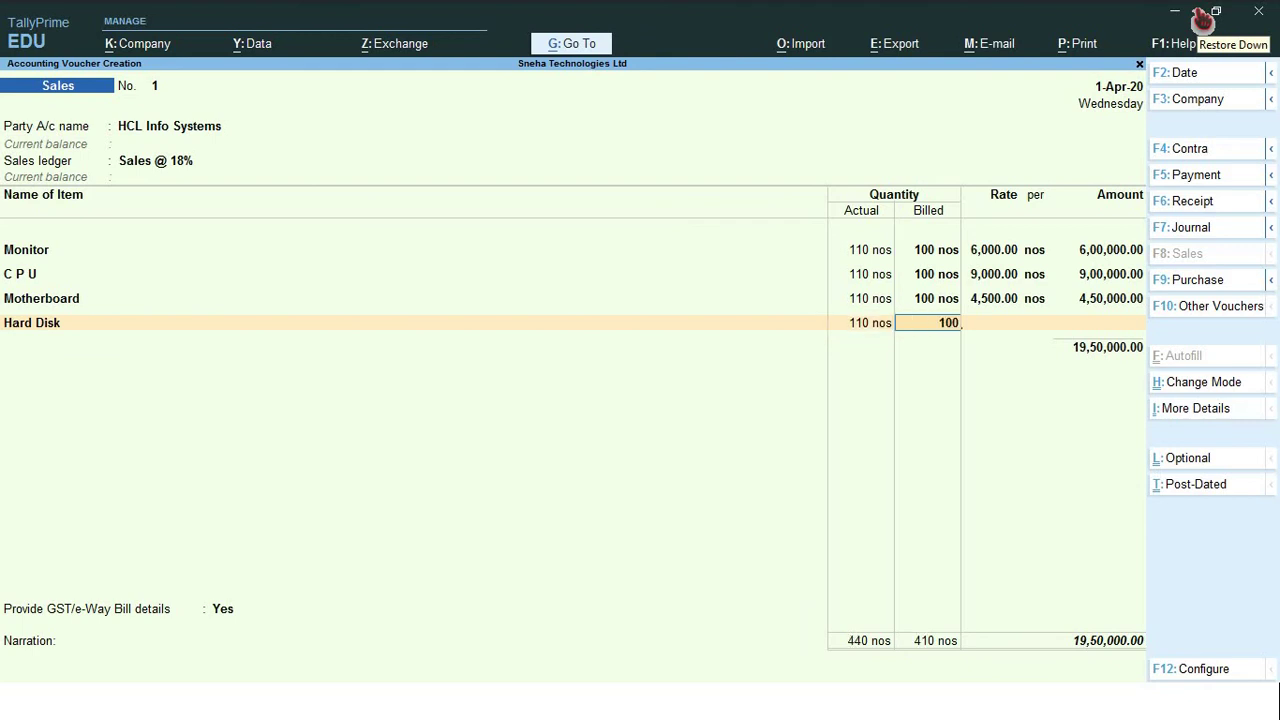
key("Return")
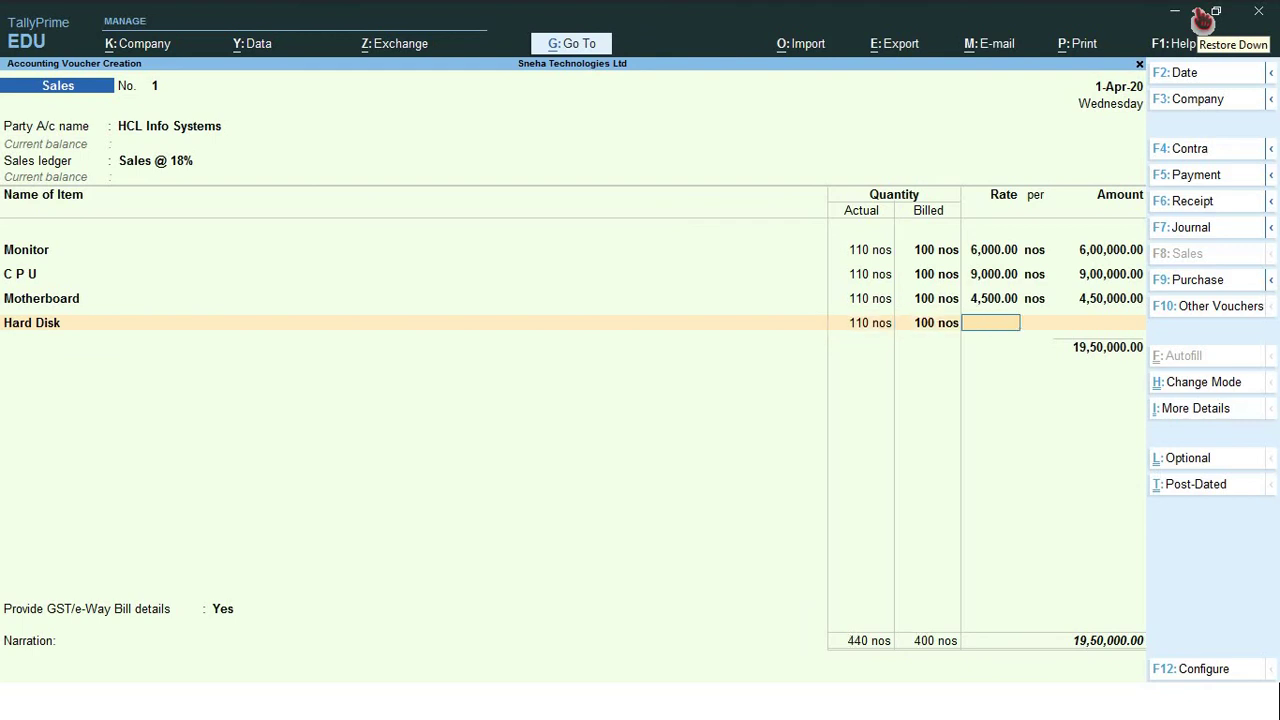
type("30")
key("Return")
key("Return")
key("Return")
Add Keyboard to the sale with actual quantity 110 nos, billed quantity 100 nos and rate 300.
type("key")
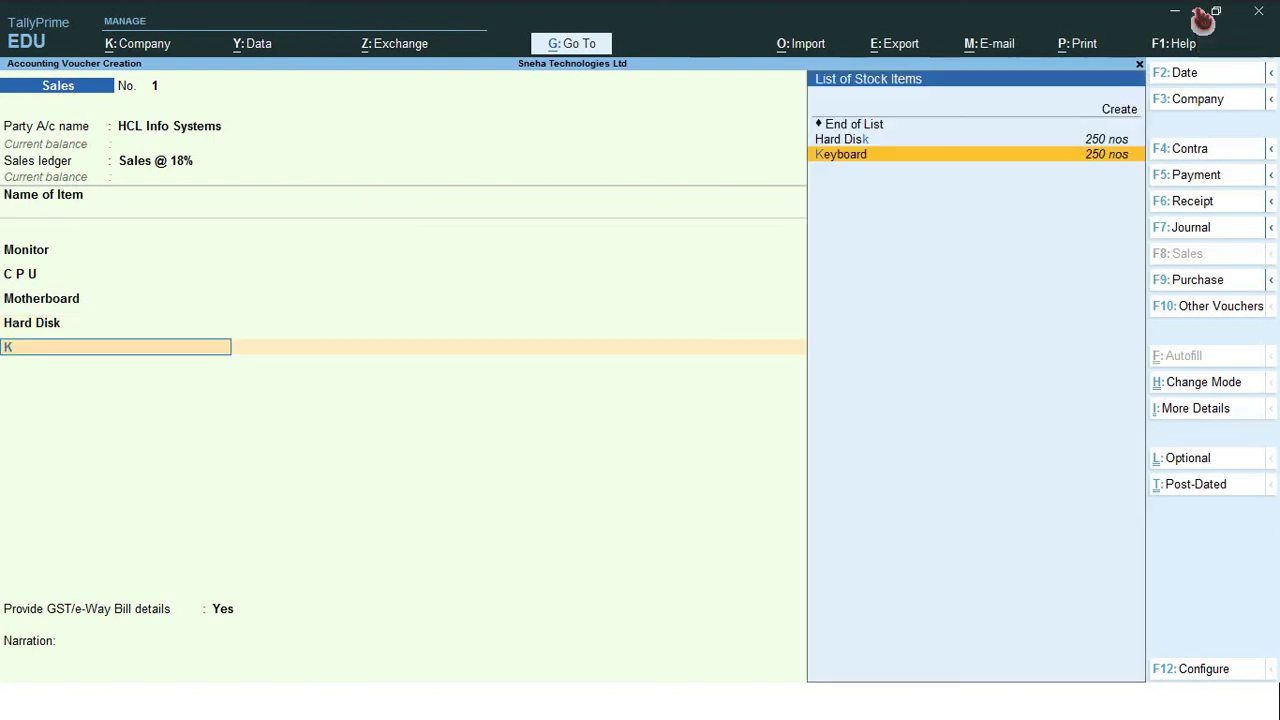
key("Return")
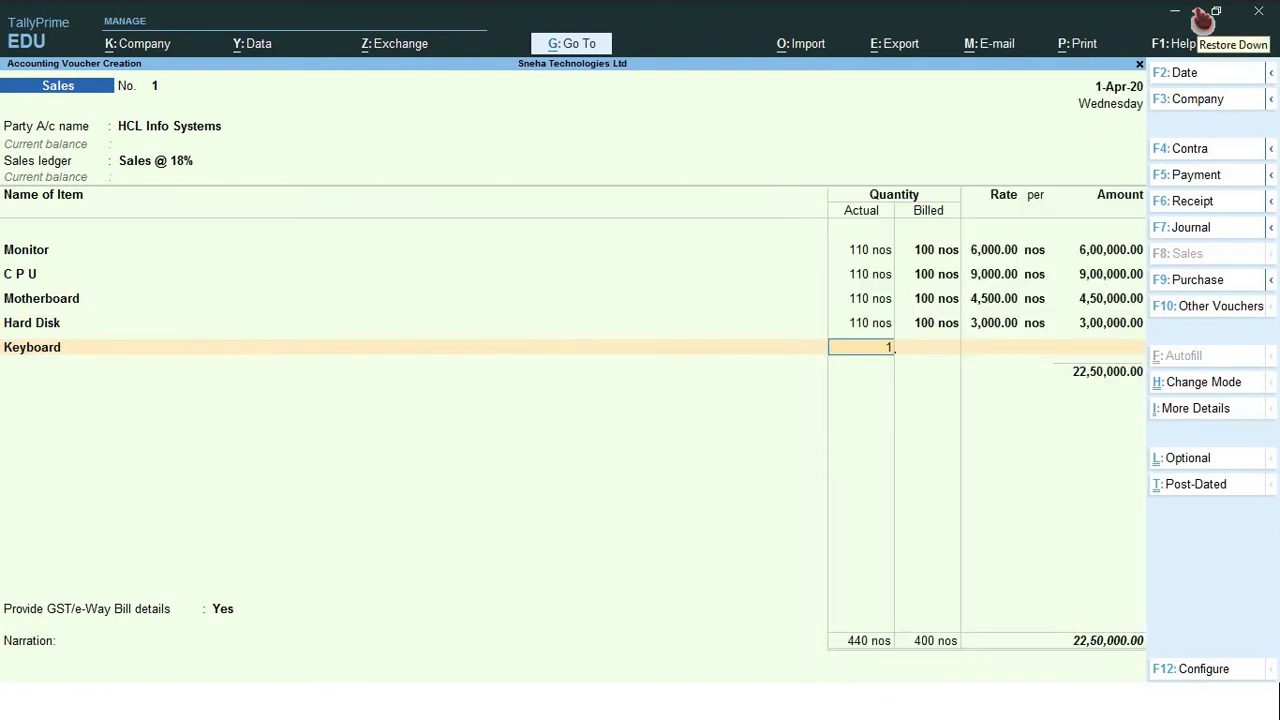
type("110")
key("Return")
type("10")
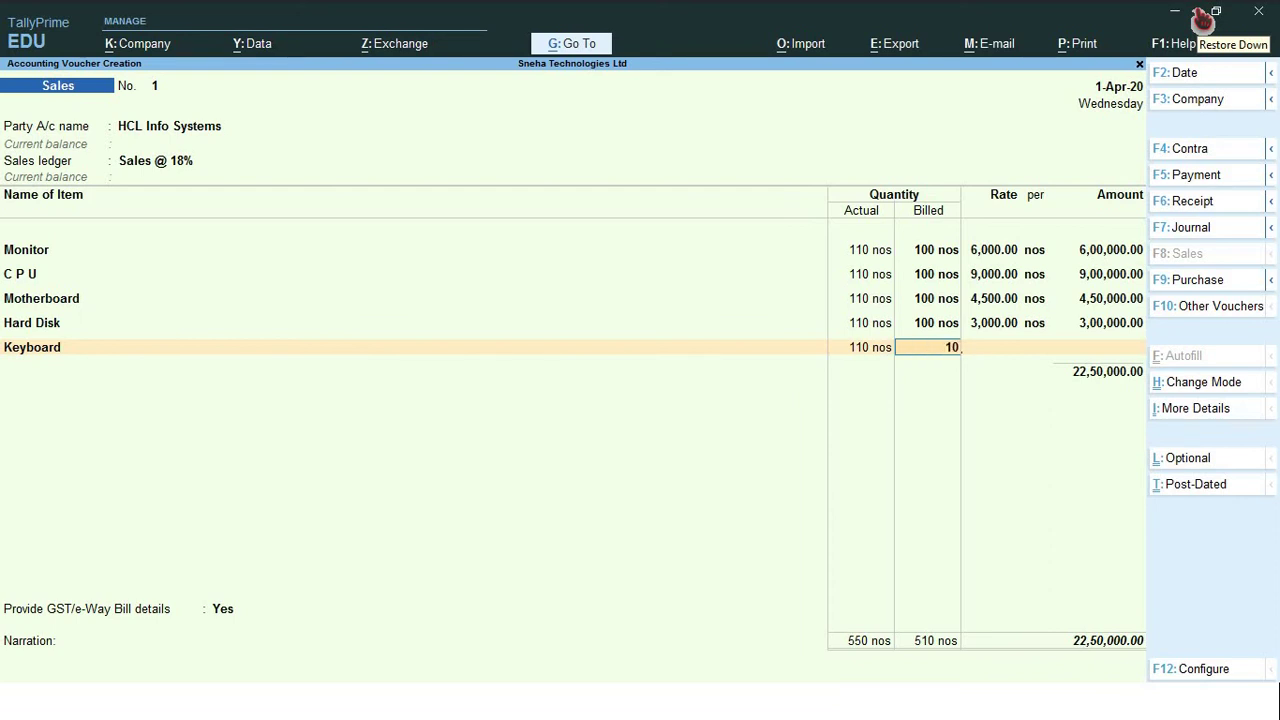
type("0")
key("Return")
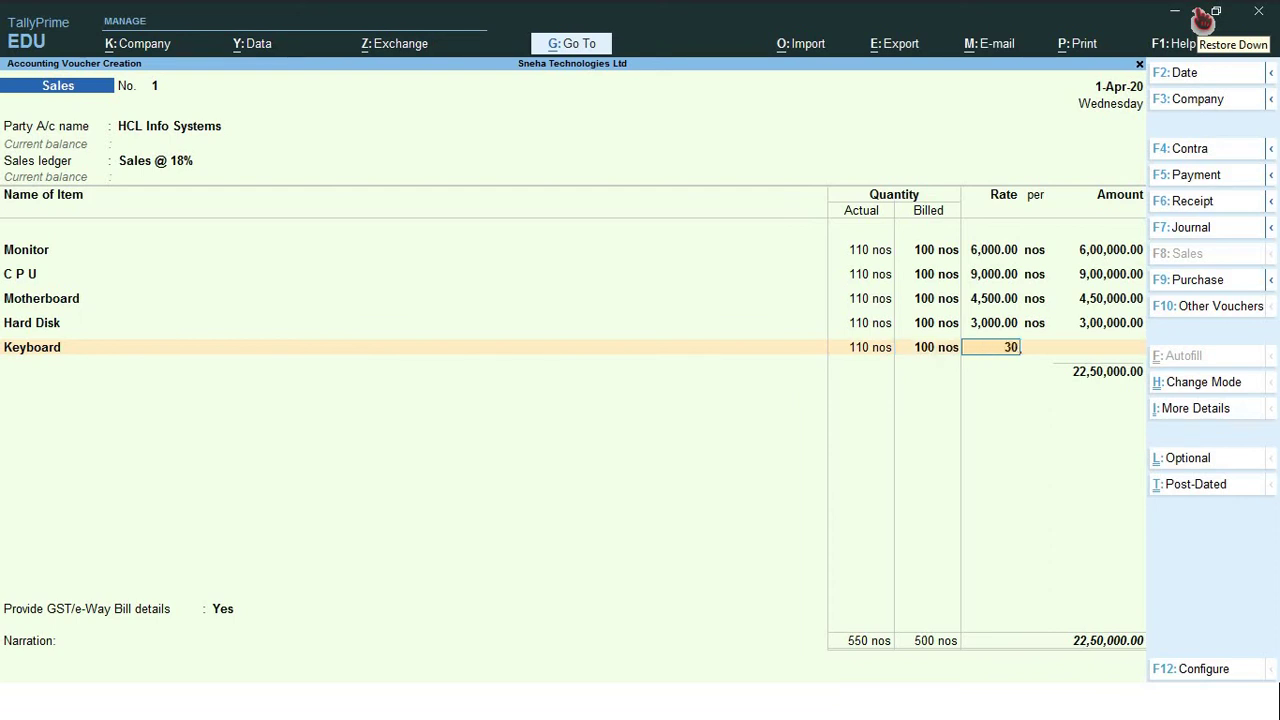
type("300")
key("Return")
key("Return")
key("Return")
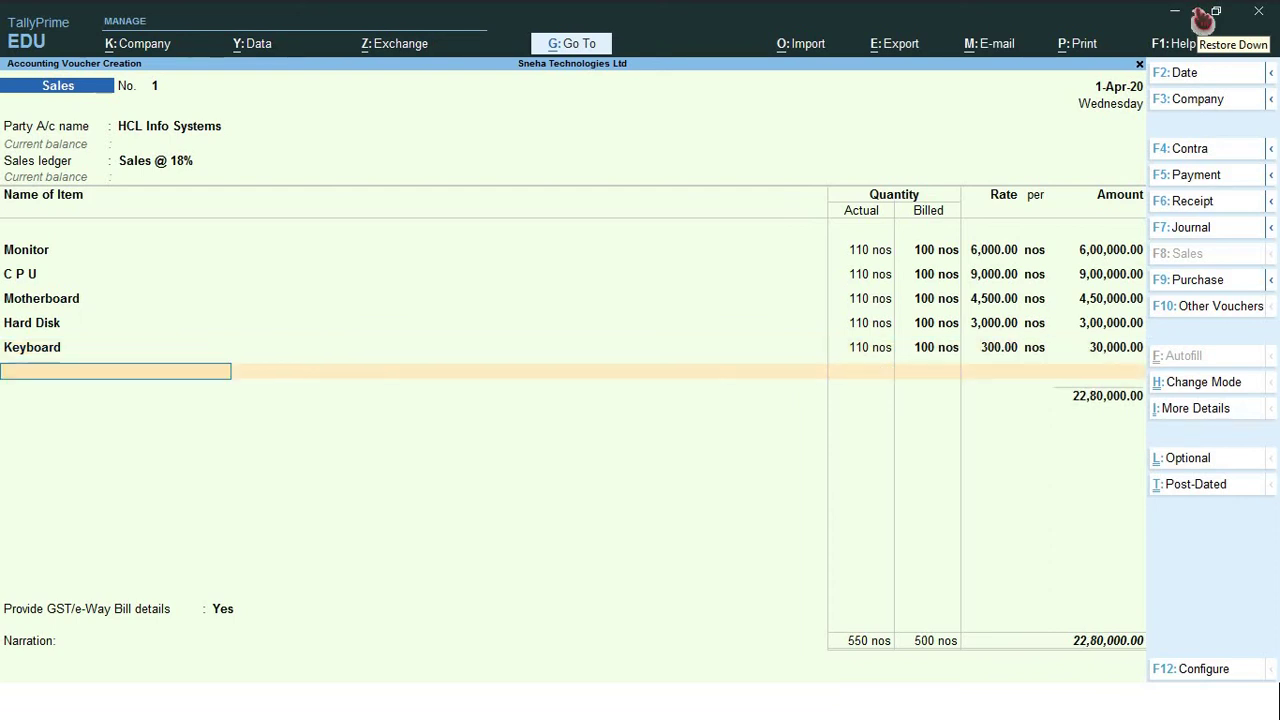
Add Mouse to the sale with actual quantity 110 nos, billed quantity 100 nos and rate 450.
type("Mou")
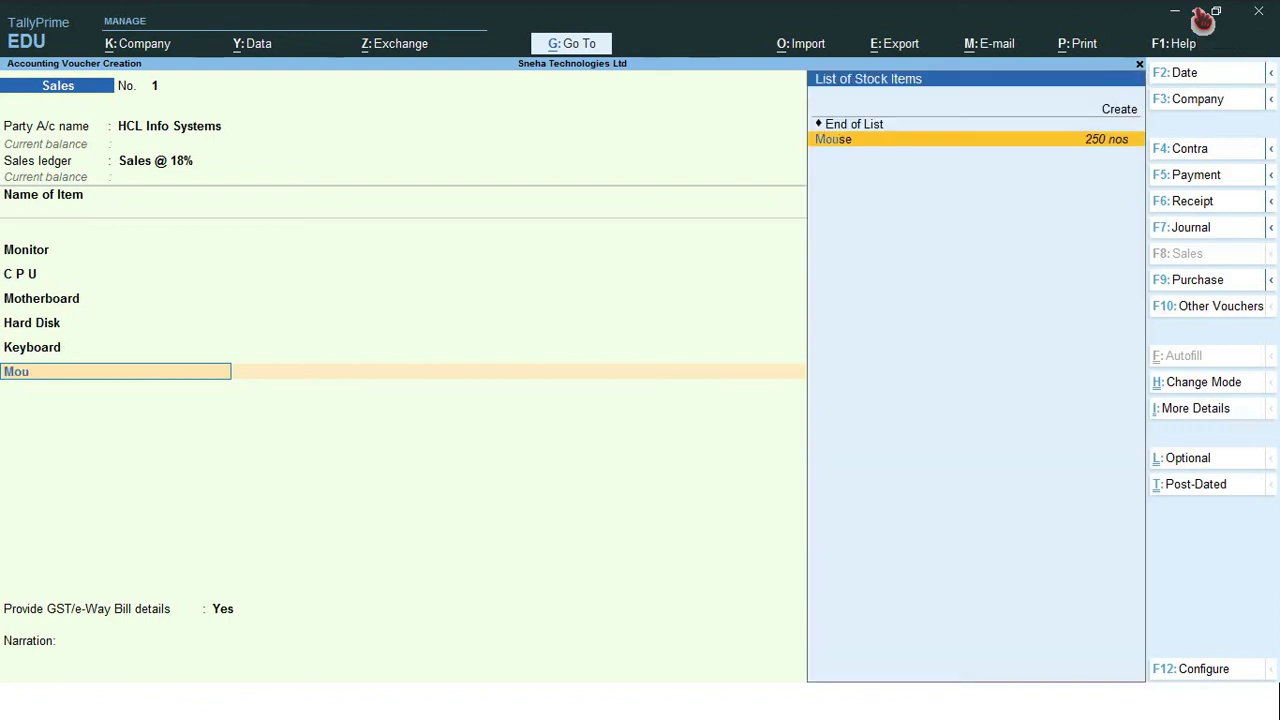
key("Return")
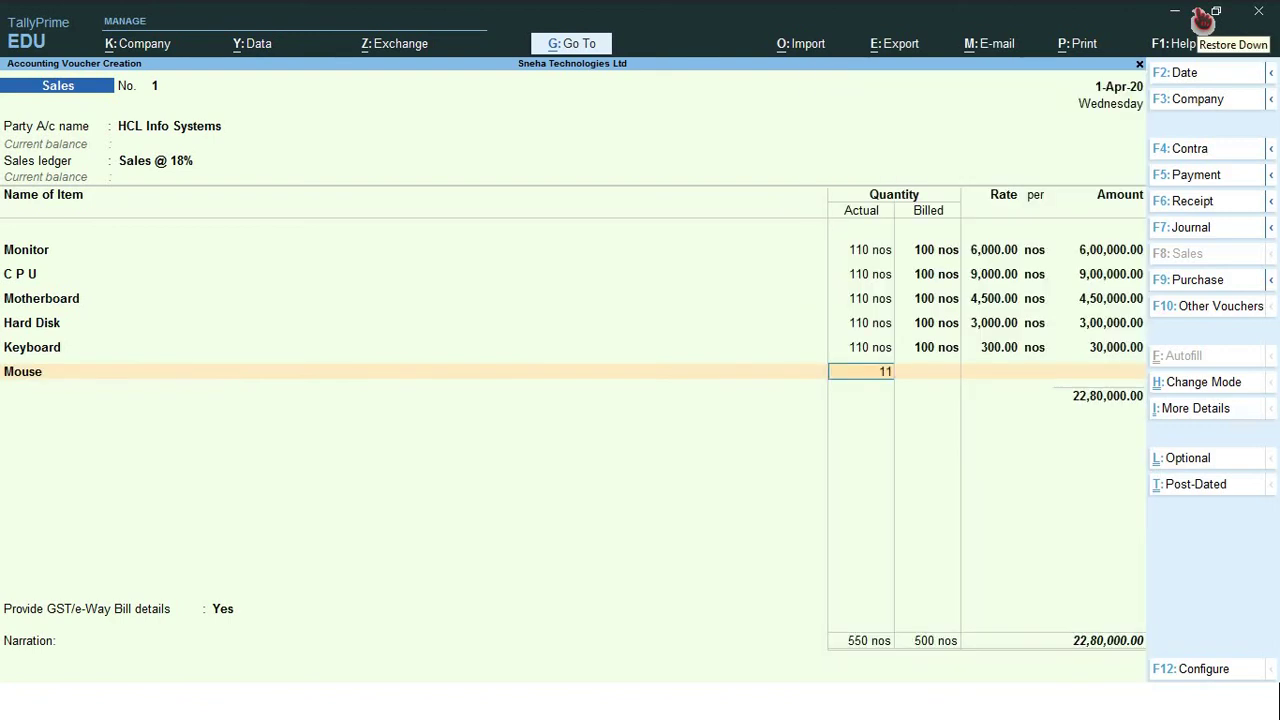
key("Return")
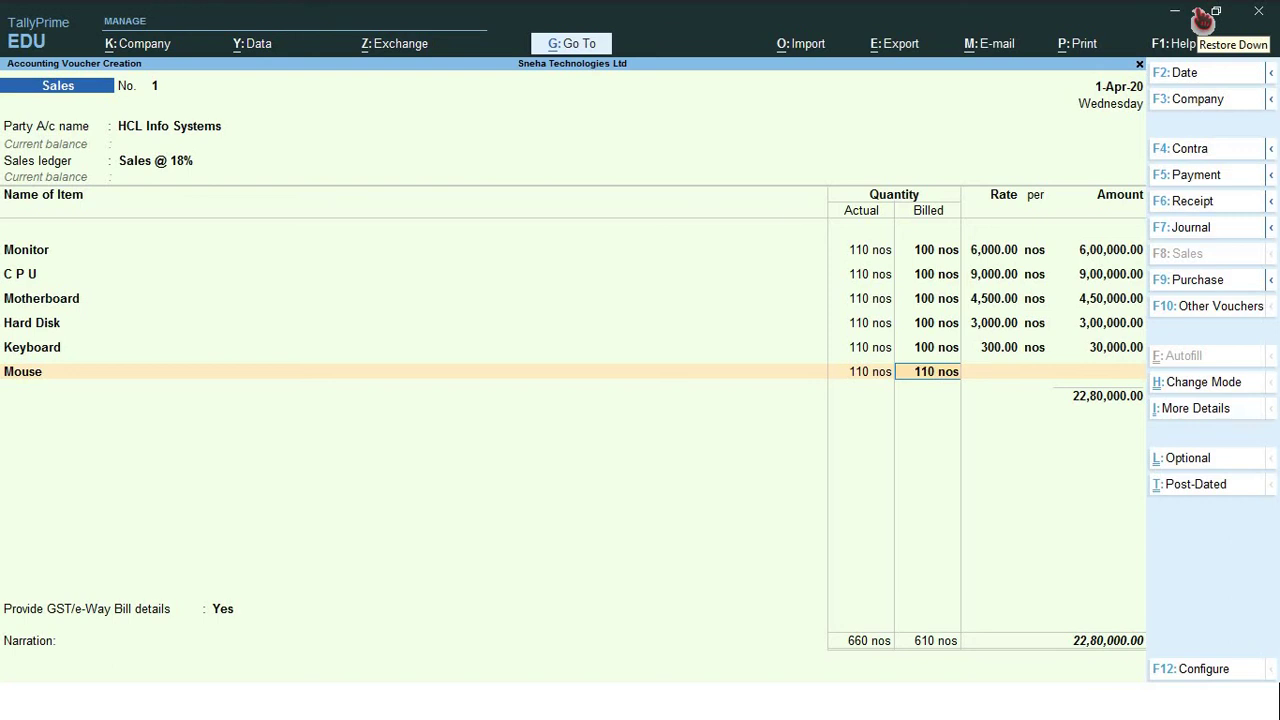
type("100")
key("Return")
type("45")
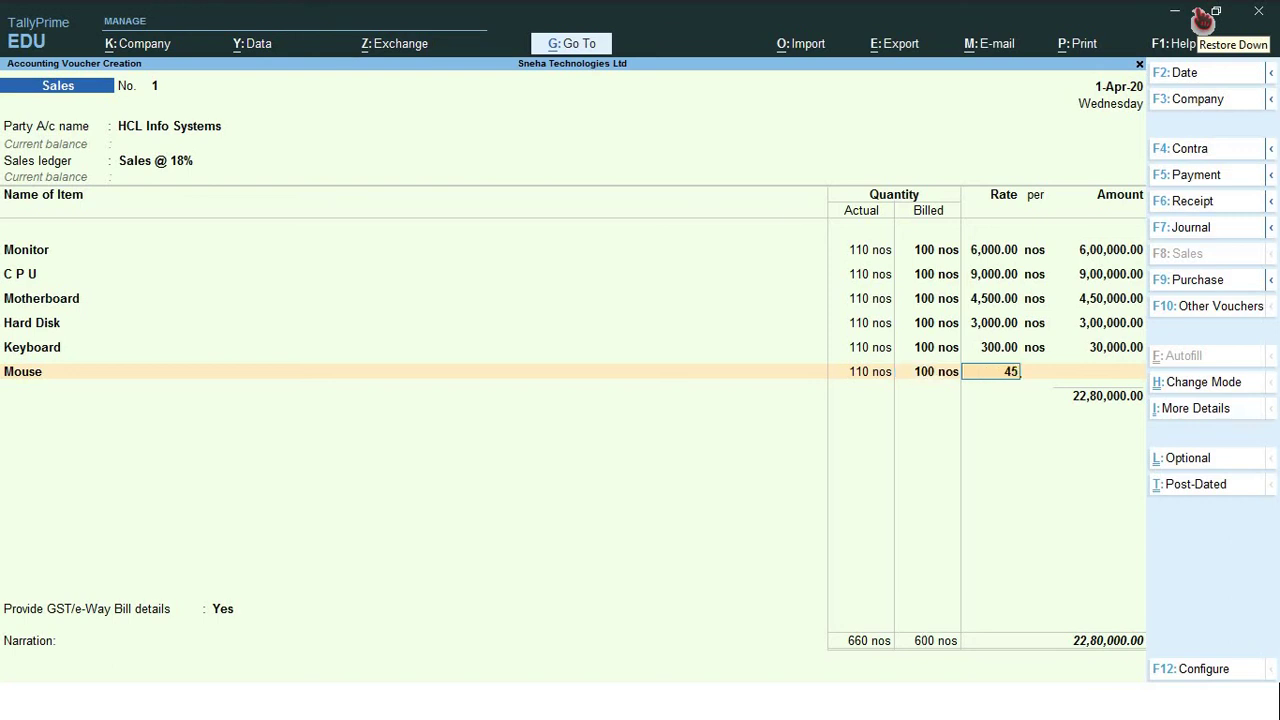
type("0")
key("Return")
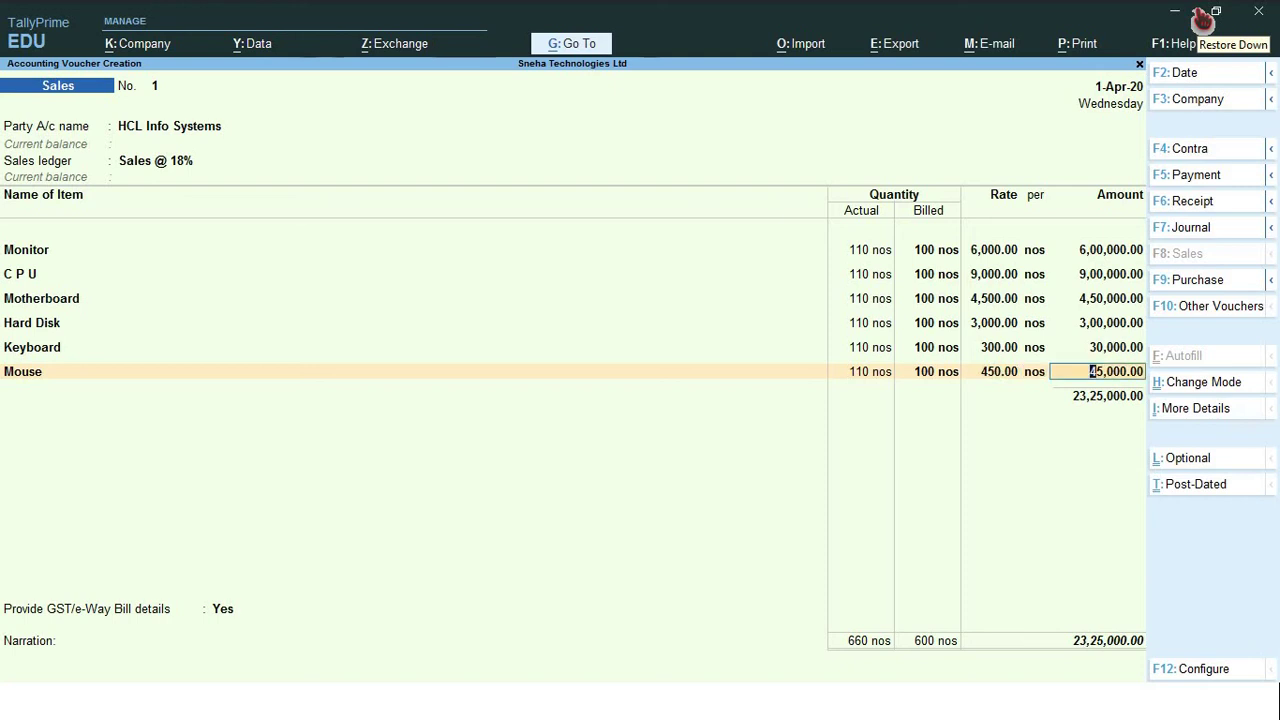
key("Return")
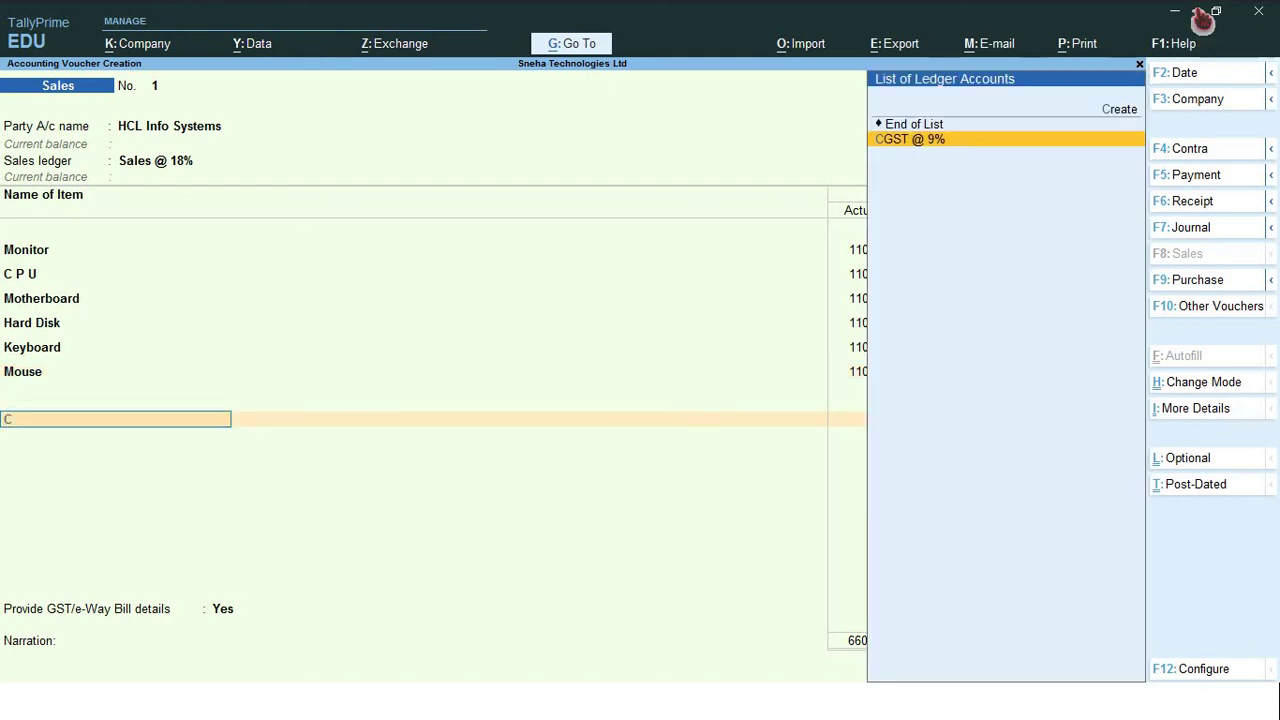
Add the CGST @ 9% and SGST @ 9% tax ledgers to the sale with their calculated amounts.
type("Cgst")
key("Return")
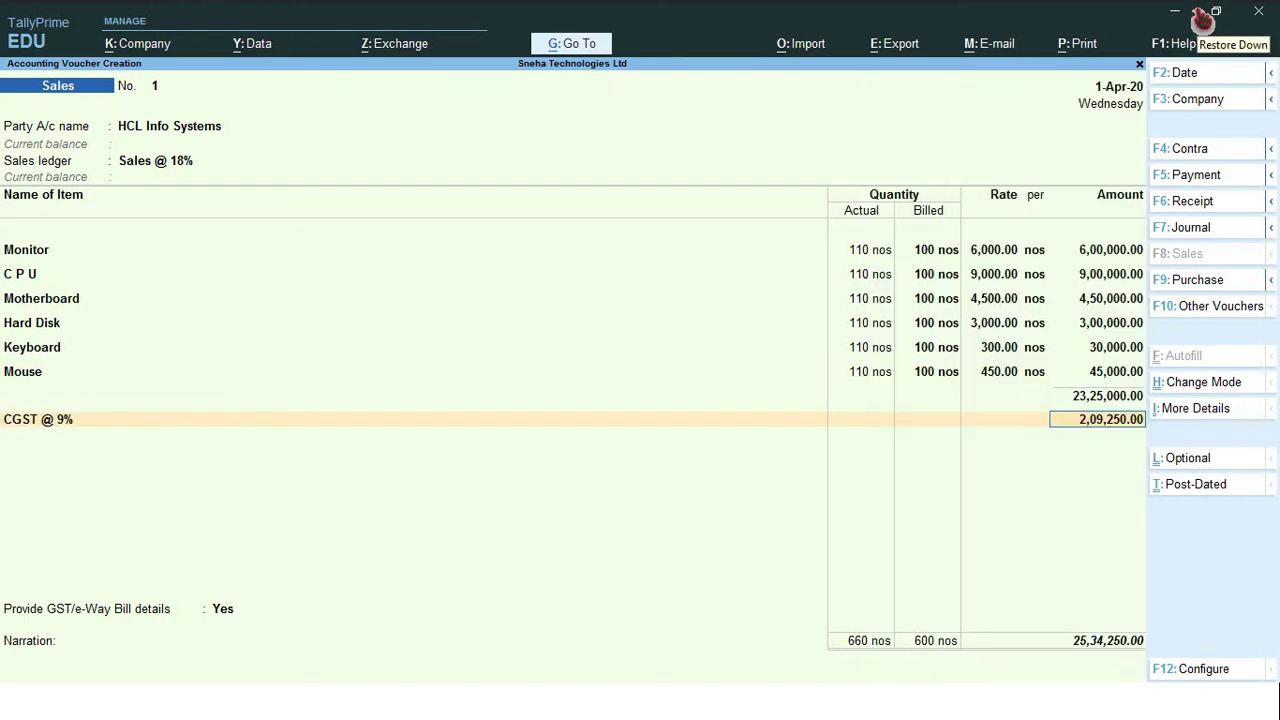
key("Return")
type("Sgs")
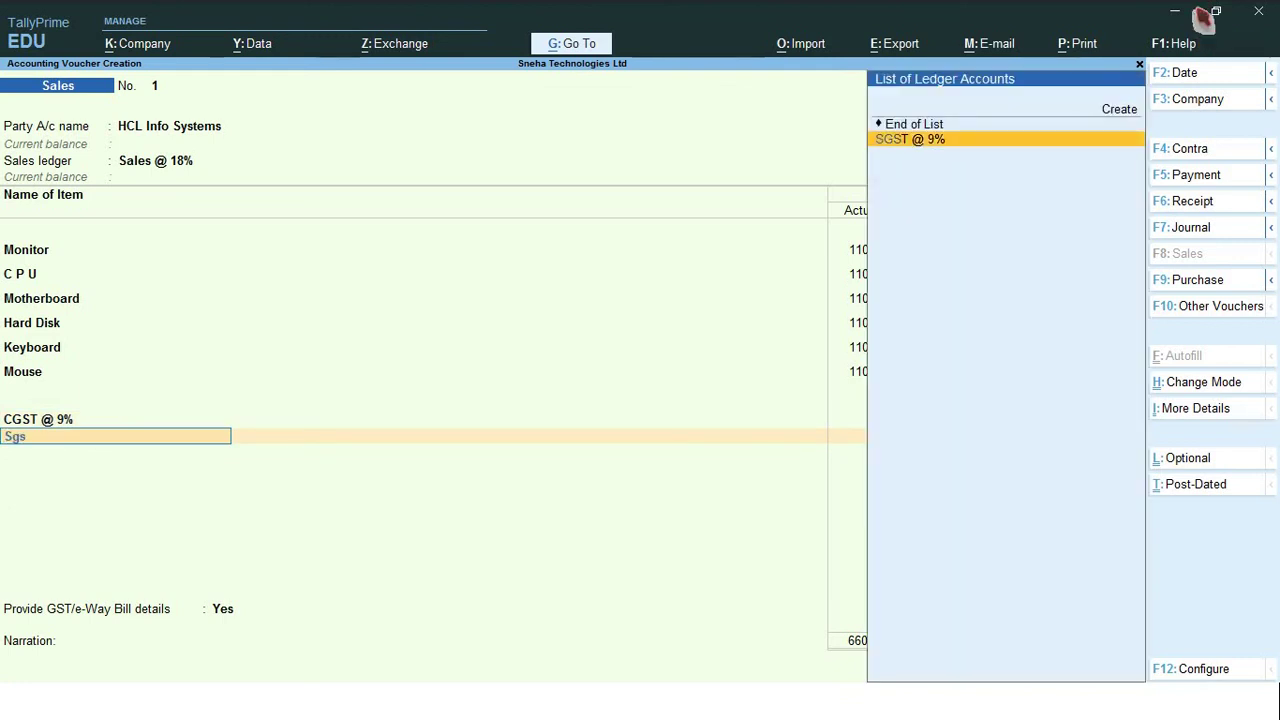
key("Return")
key("Return")
key("Return")
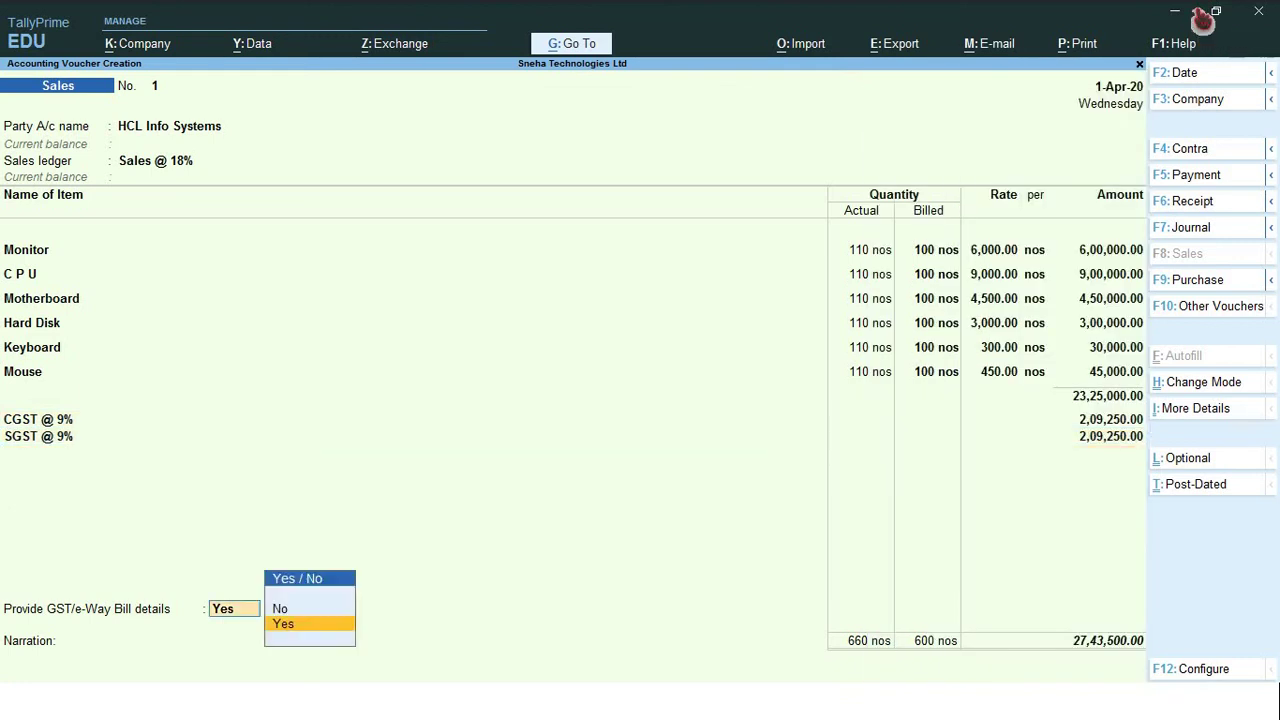
Set Provide GST/e-Way Bill details to No for the sale.
key("Up")
key("Return")
key("Return")
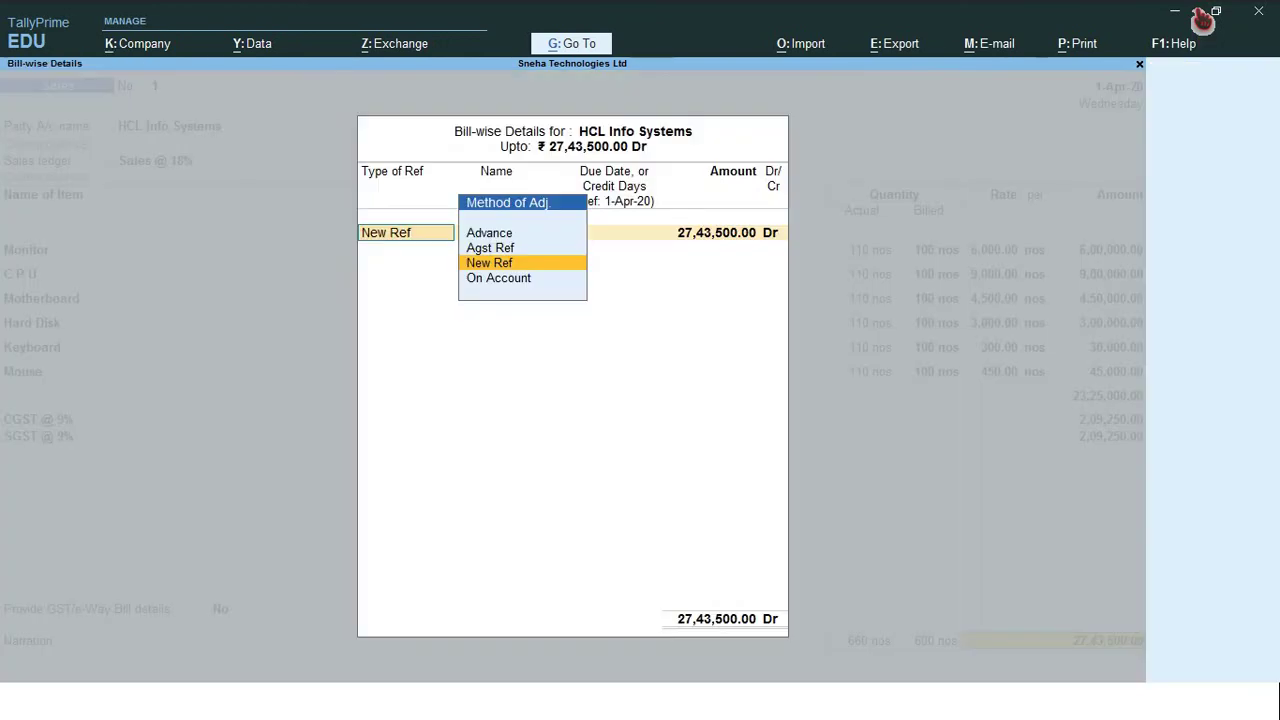
Allocate the full bill amount to a New Ref named 2475, leave the narration empty and save the sales voucher.
key("Return")
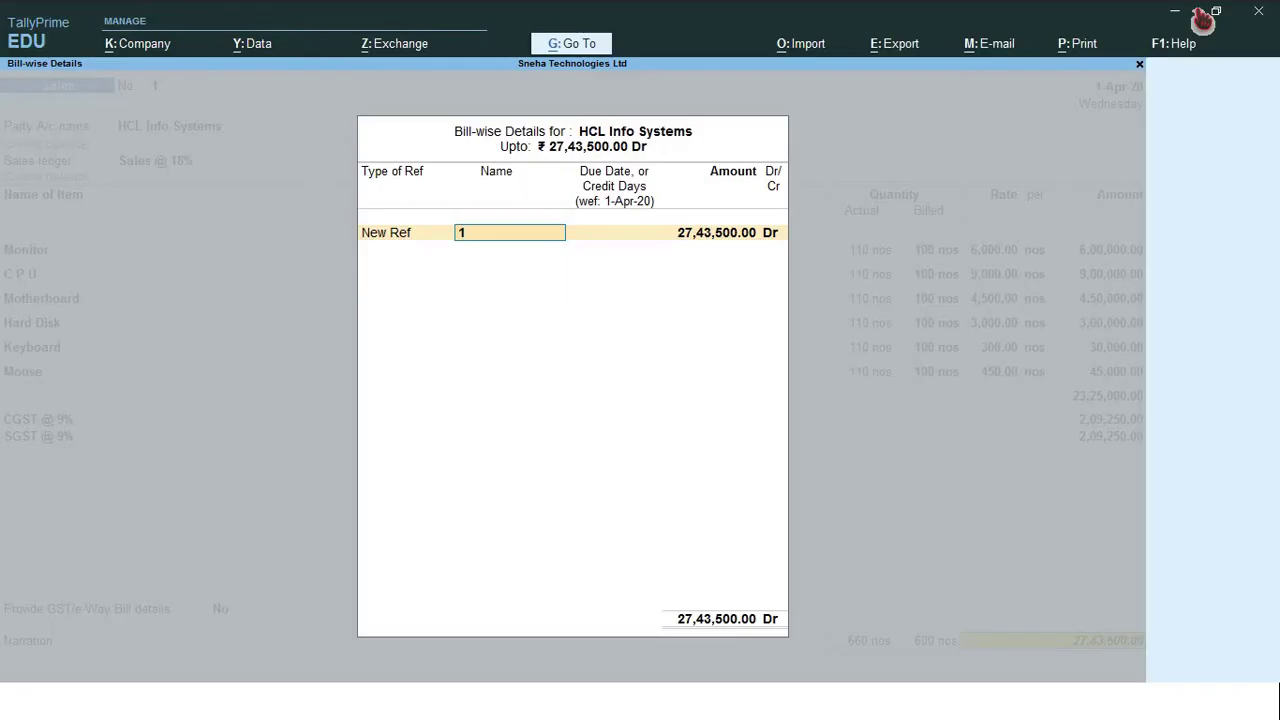
type("2475")
key("Return")
key("Return")
key("Return")
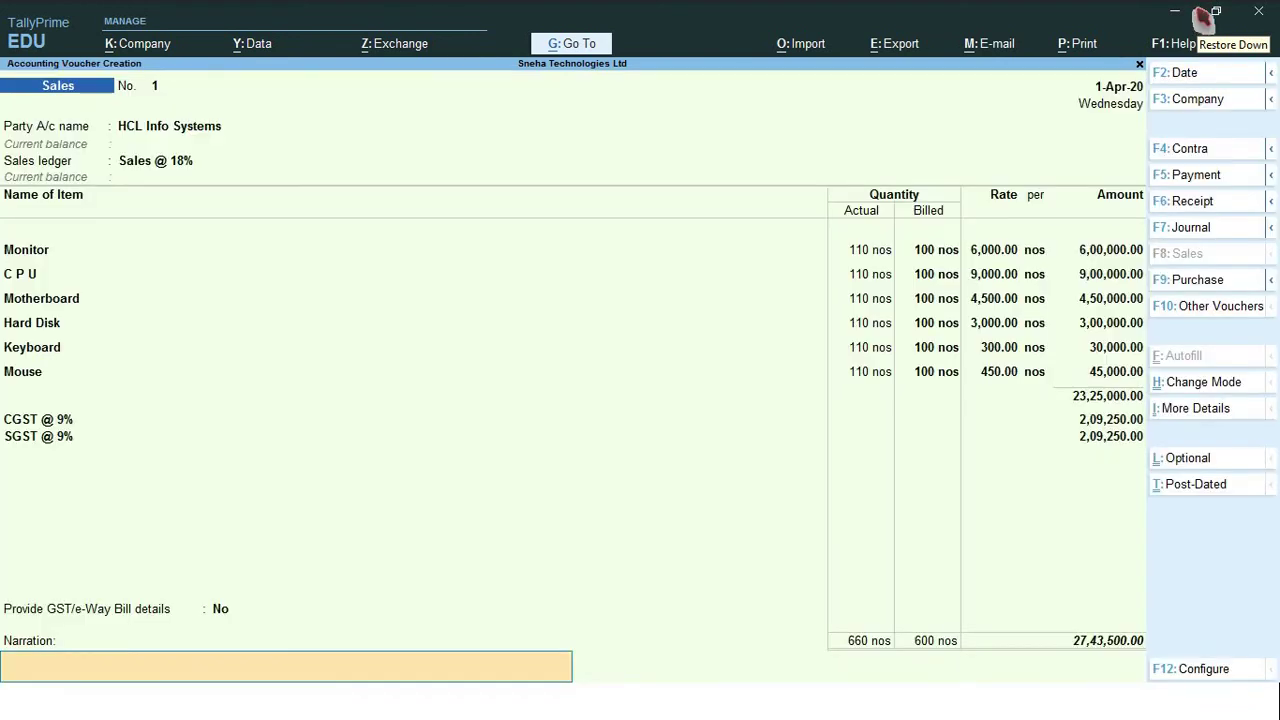
key("Return")
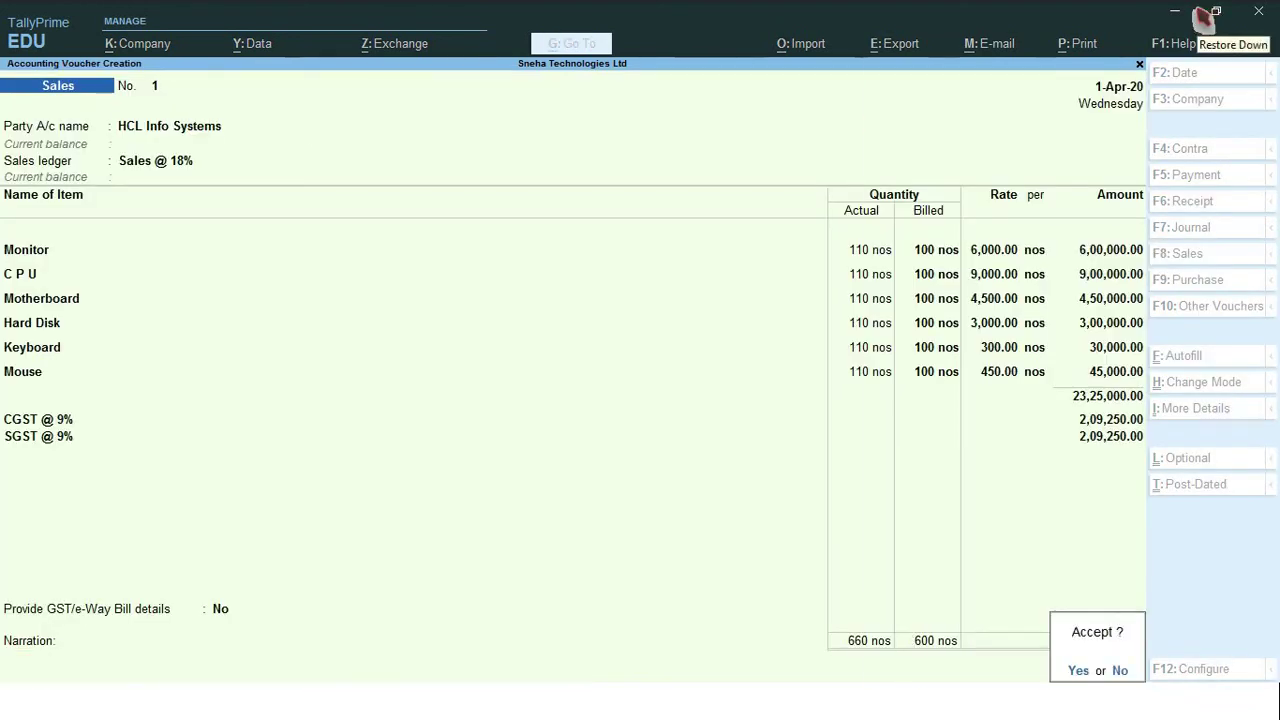
key("Return")
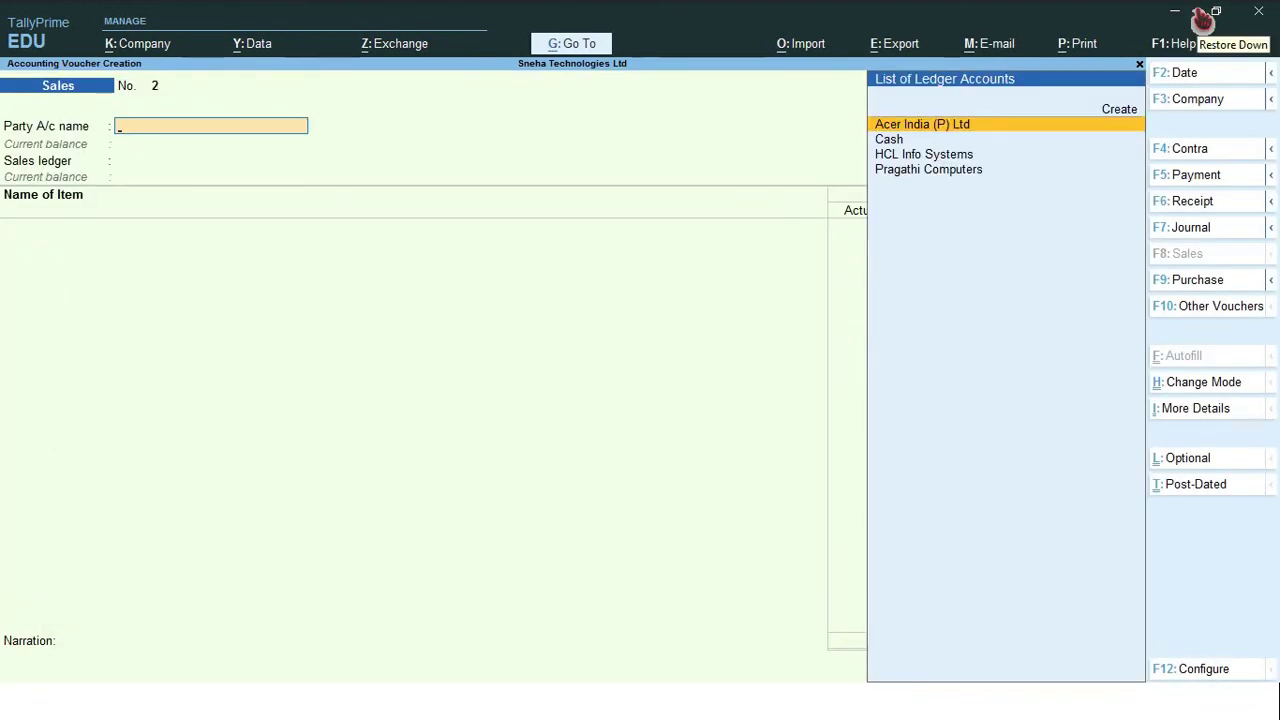
Examine the item-wise closing quantities of the Computer group in the Stock Summary, and return to the Gateway of Tally.
key("alt+Tab")
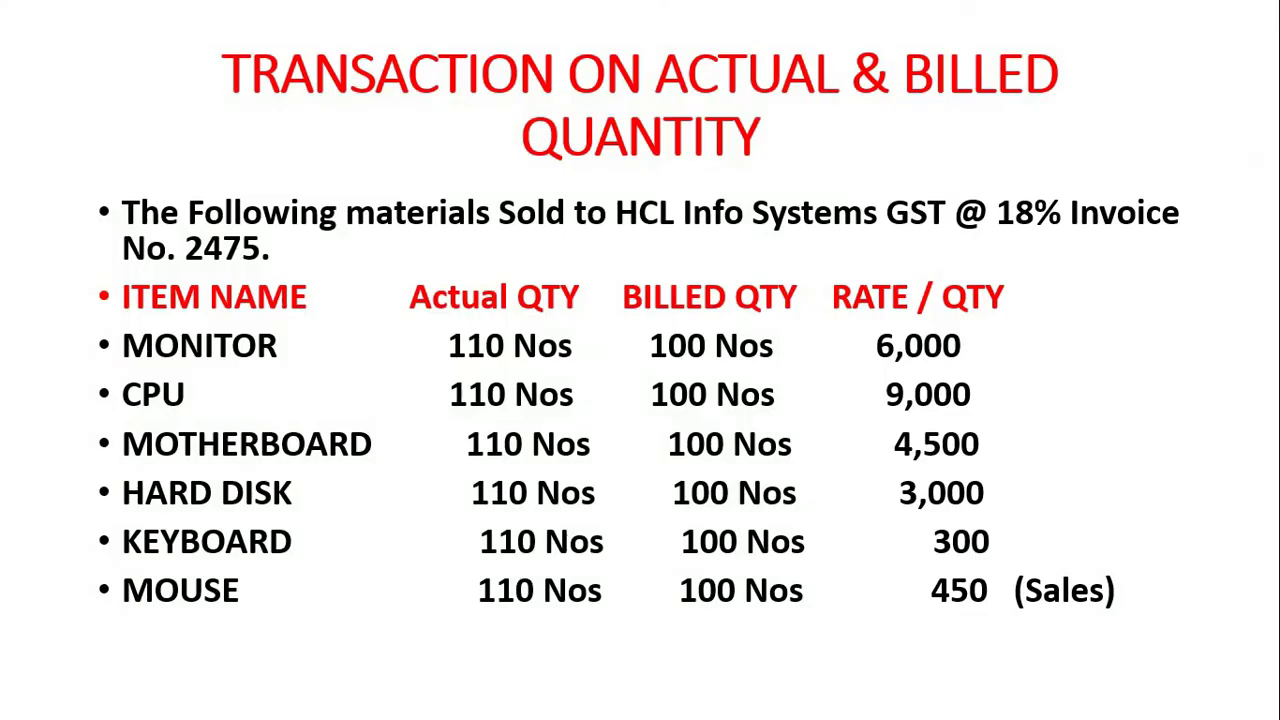
key("alt+Tab")
key("Escape")
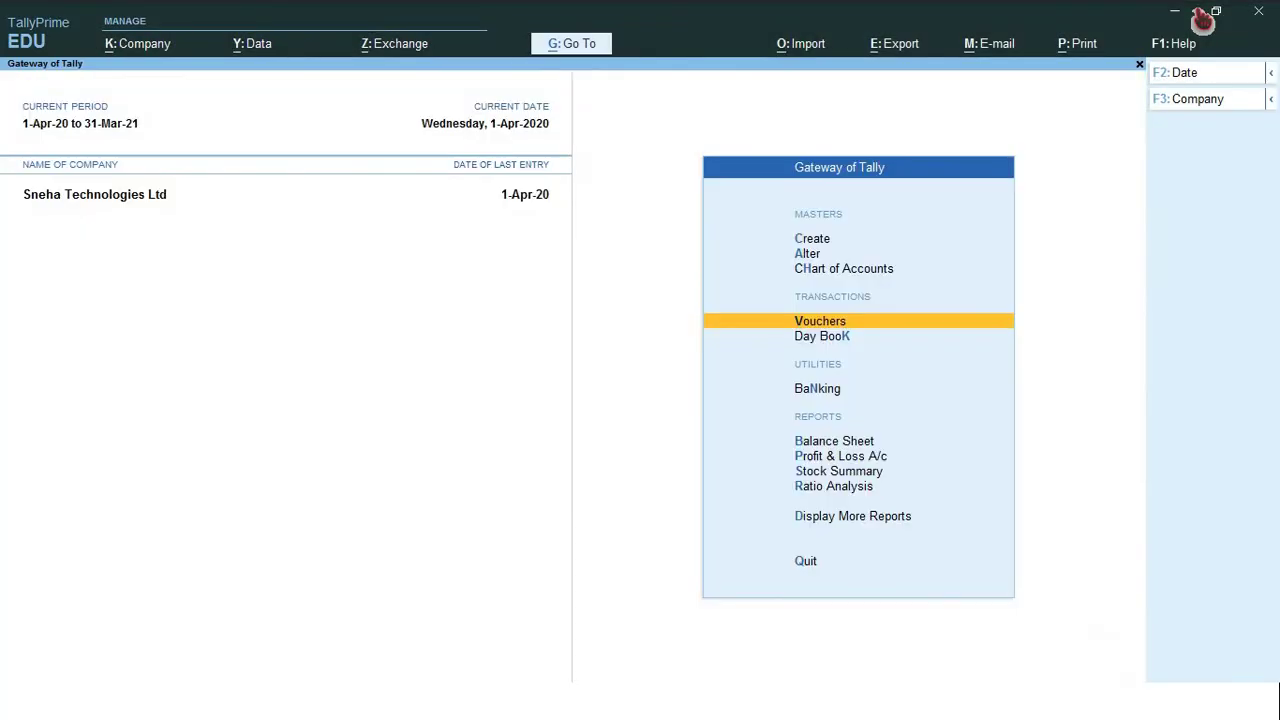
key("Down")
key("Down")
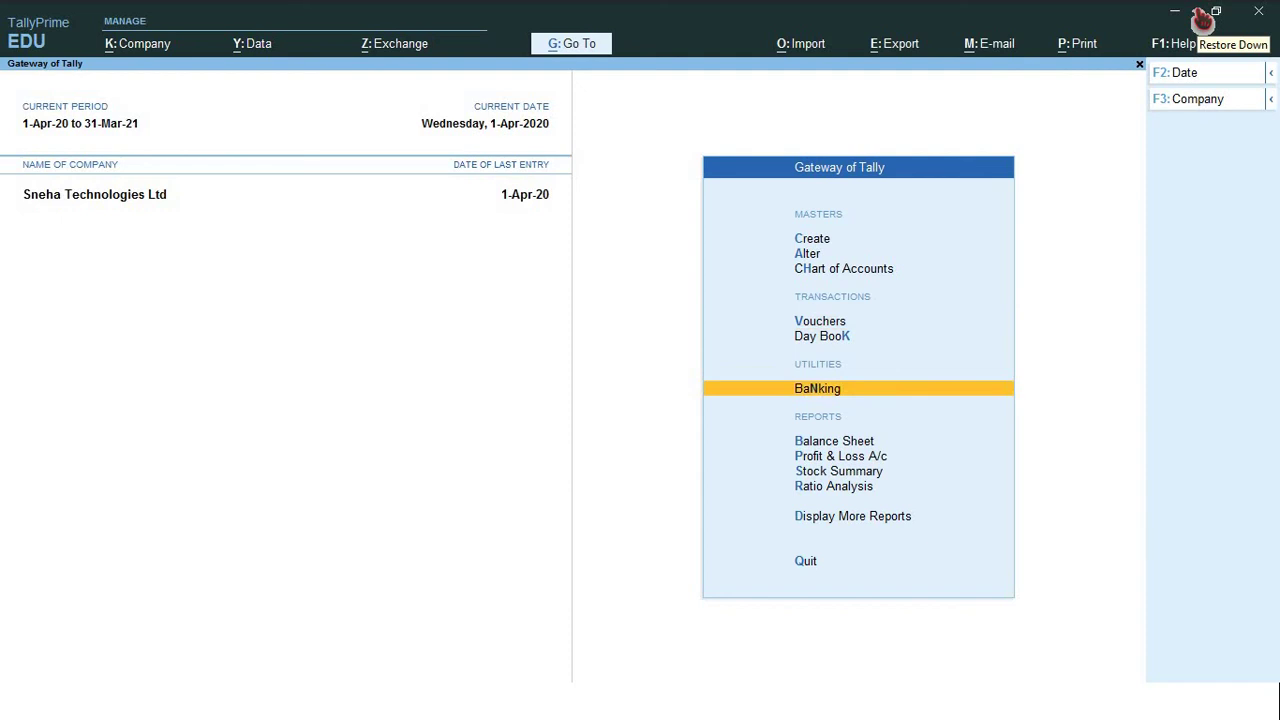
key("Down")
key("Down")
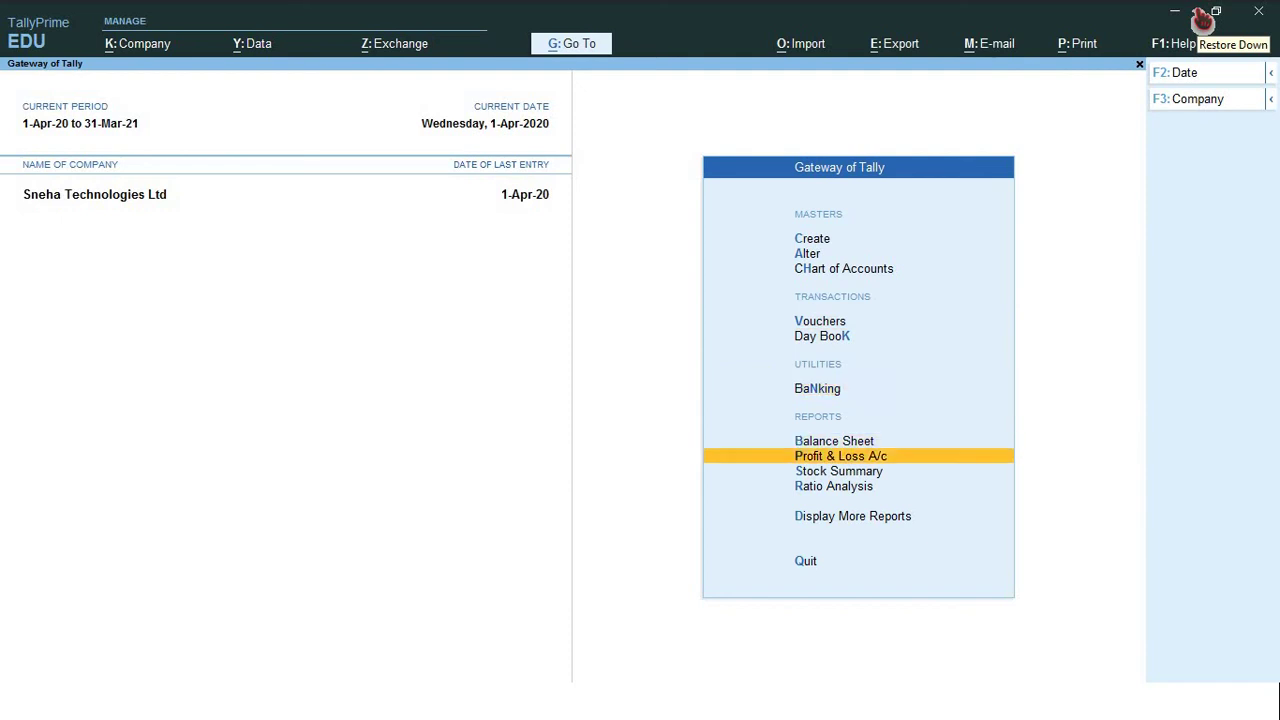
key("Down")
key("Return")
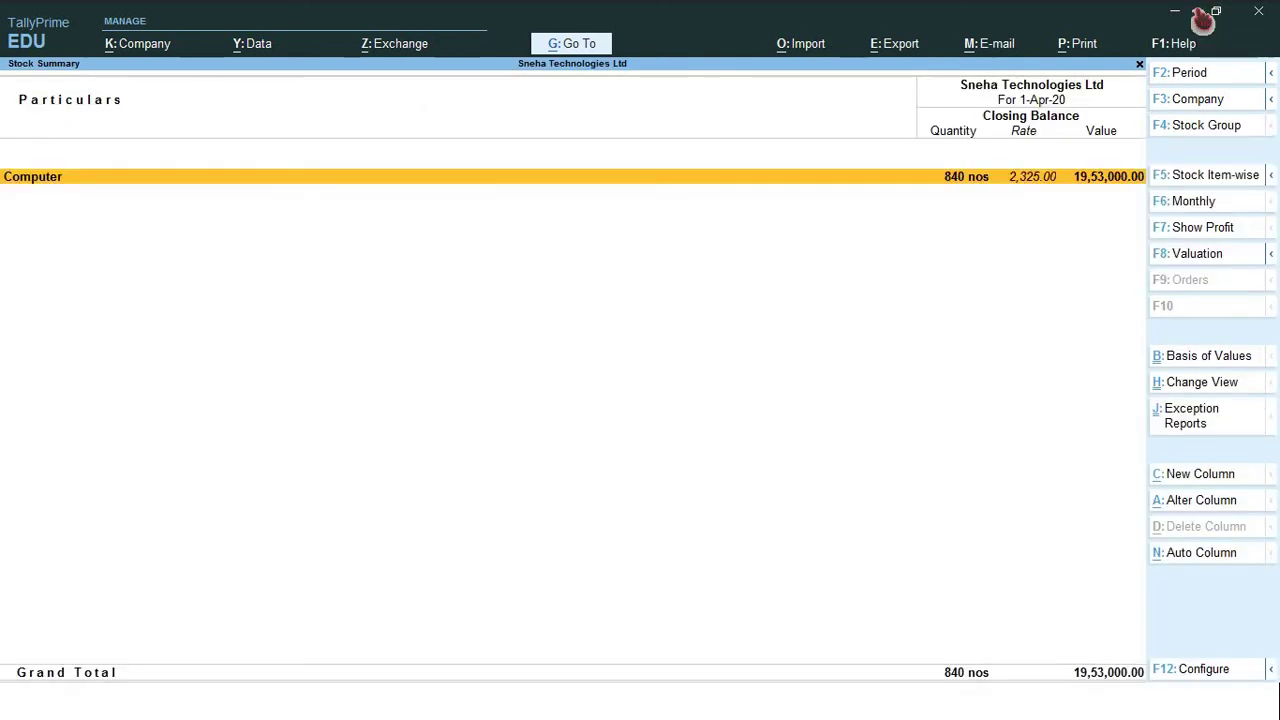
key("Return")
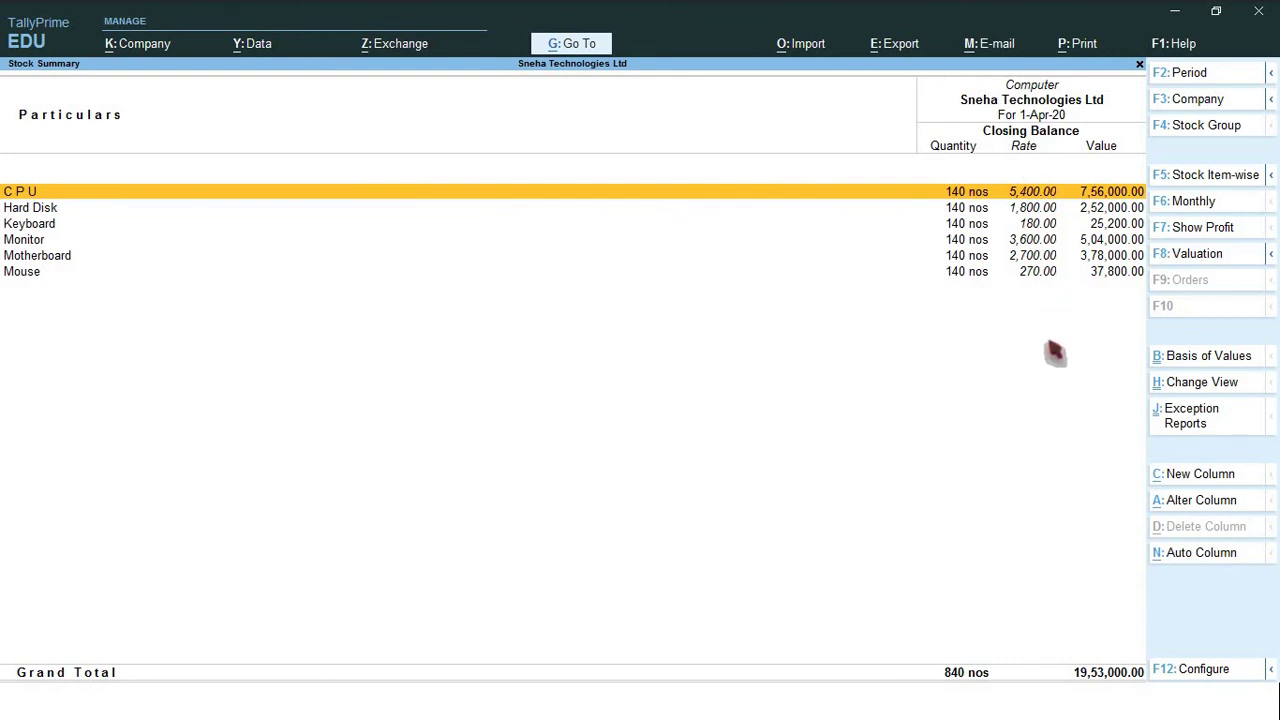
key("Escape")
key("Escape")
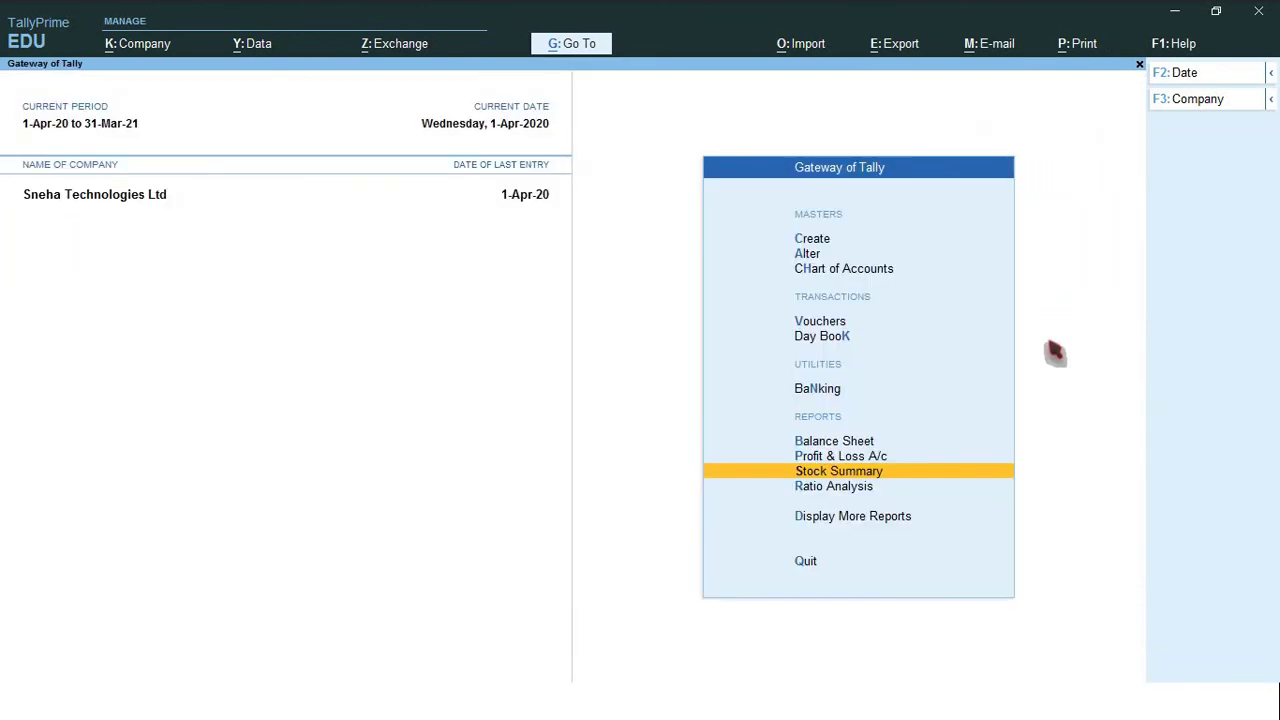
Start a new sales voucher with Pragathi Computers as the party.
key("Home")
key("v")
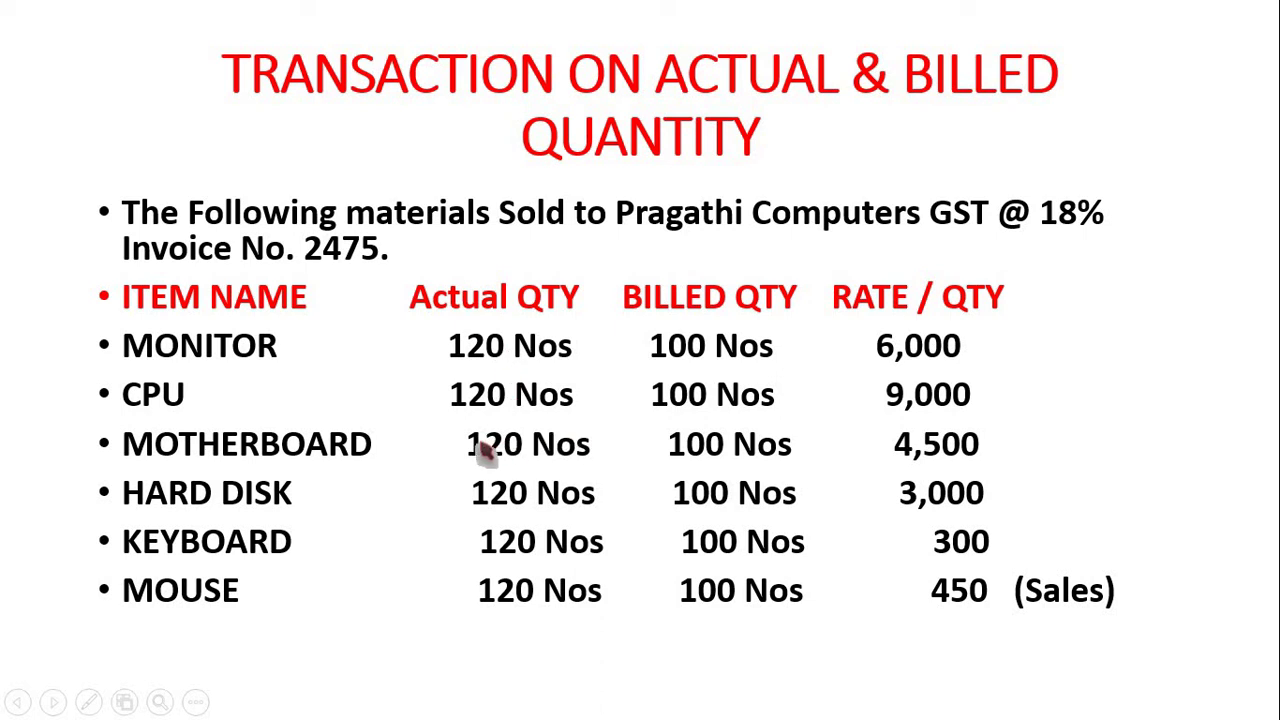
key("alt+Tab")
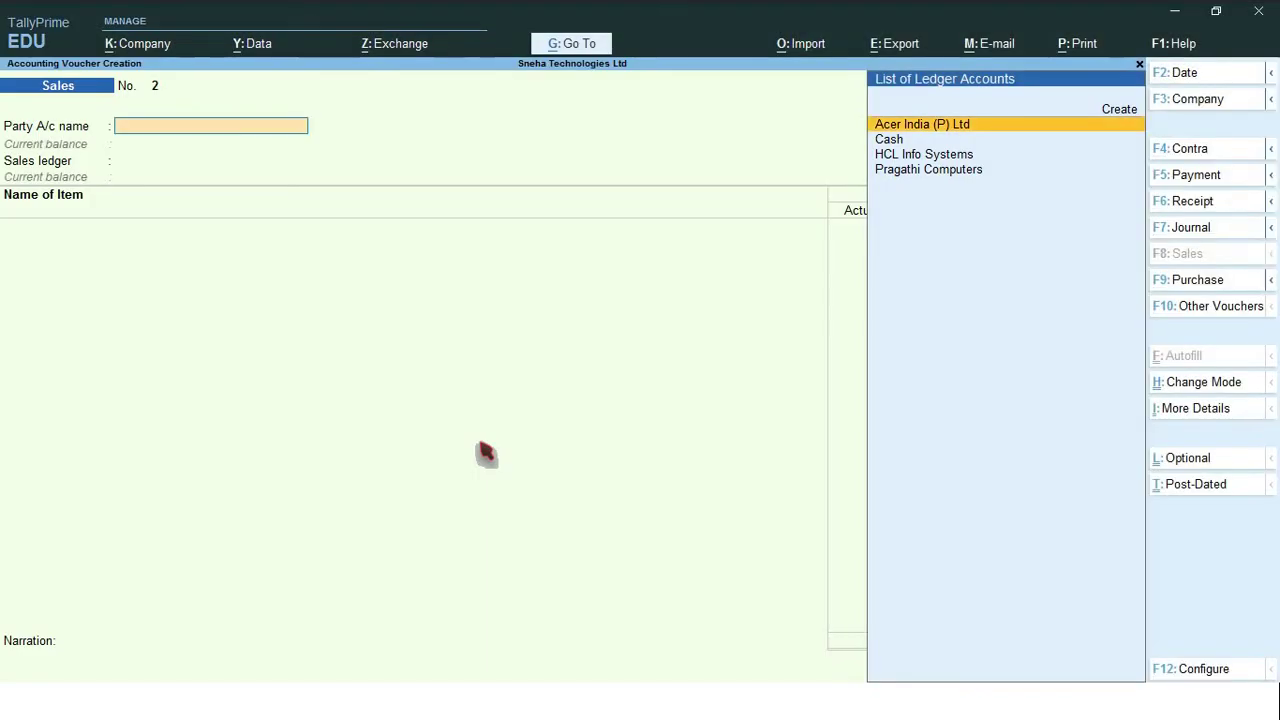
key("Down")
key("Down")
key("Down")
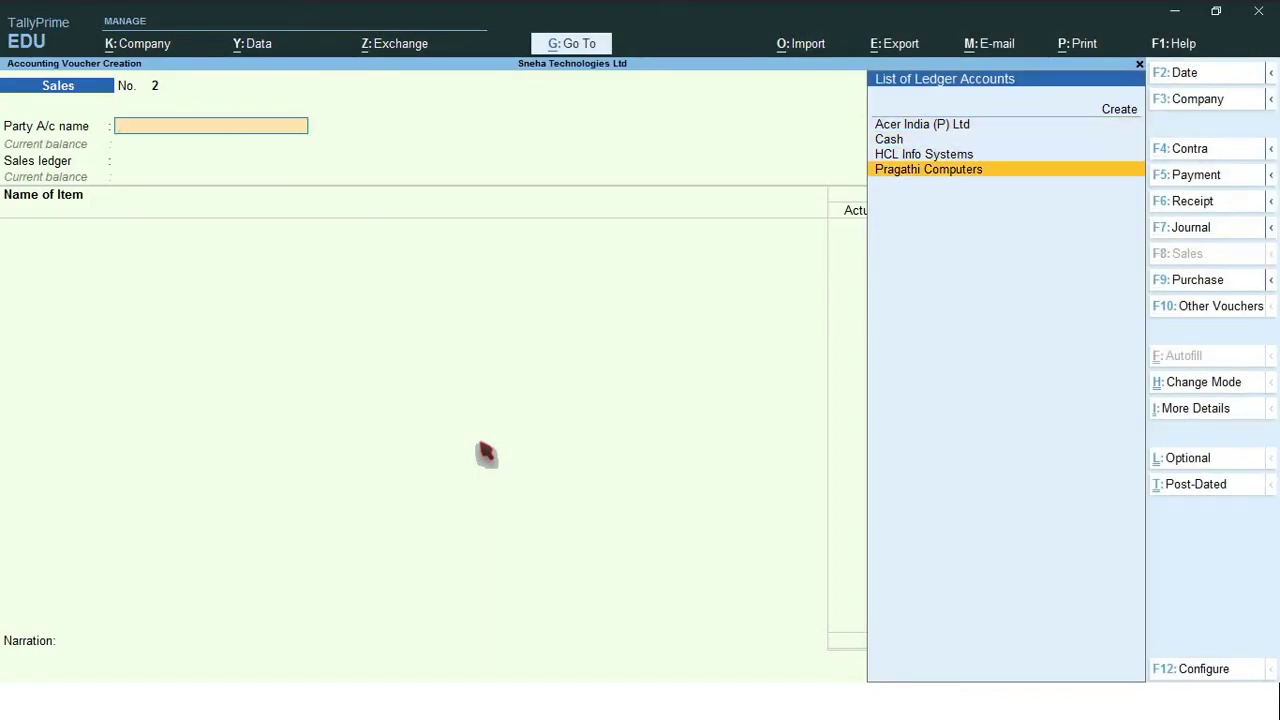
key("Return")
Leave the dispatch and party details for Pragathi Computers at their defaults.
key("Return")
key("Return")
key("Return")
key("Return")
key("Return")
key("Return")
key("Return")
key("Return")
key("Return")
key("Return")
key("Return")
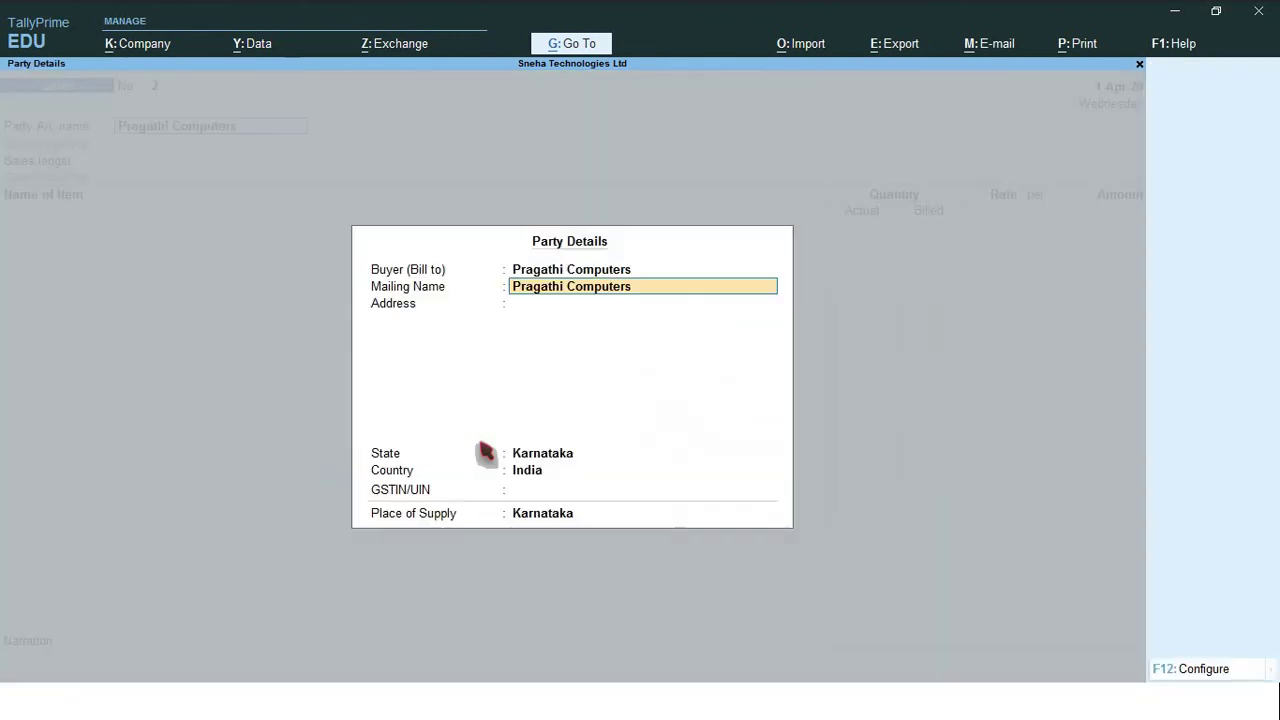
key("Return")
key("Return")
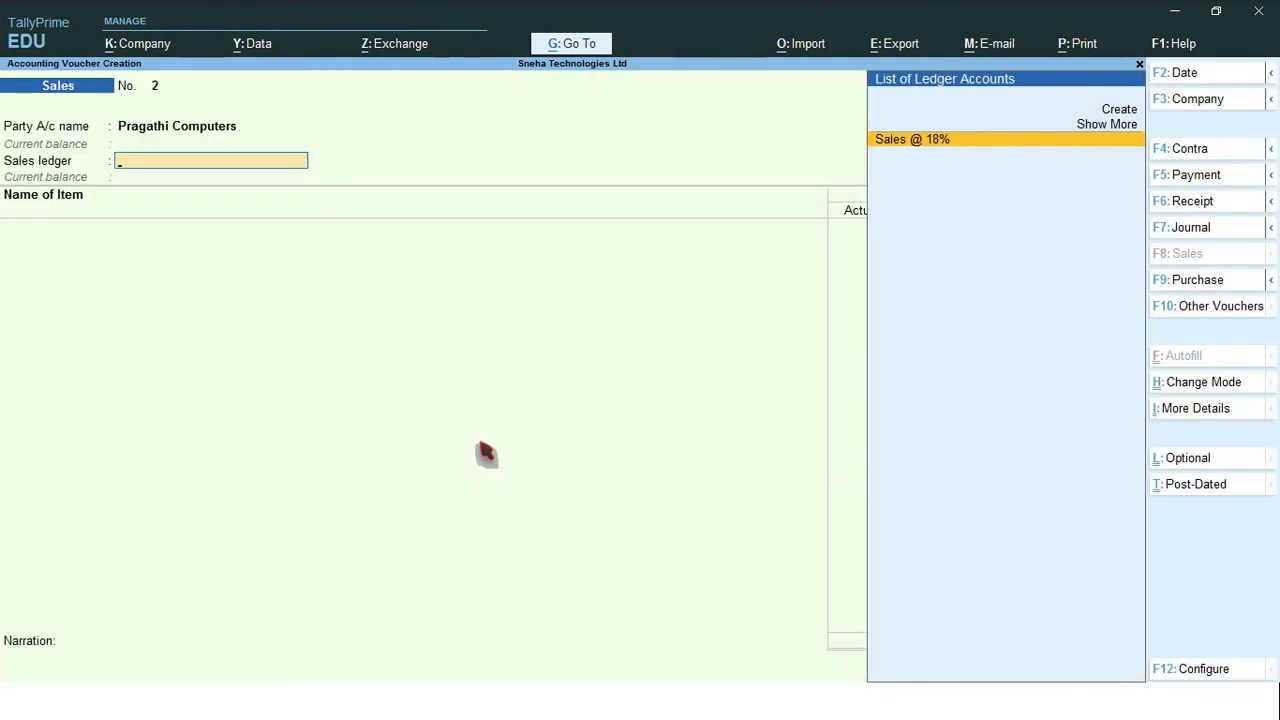
Choose the Sales @ 18% ledger and add Monitor with 120 nos actual and 100 nos billed at the default rate.
key("Return")
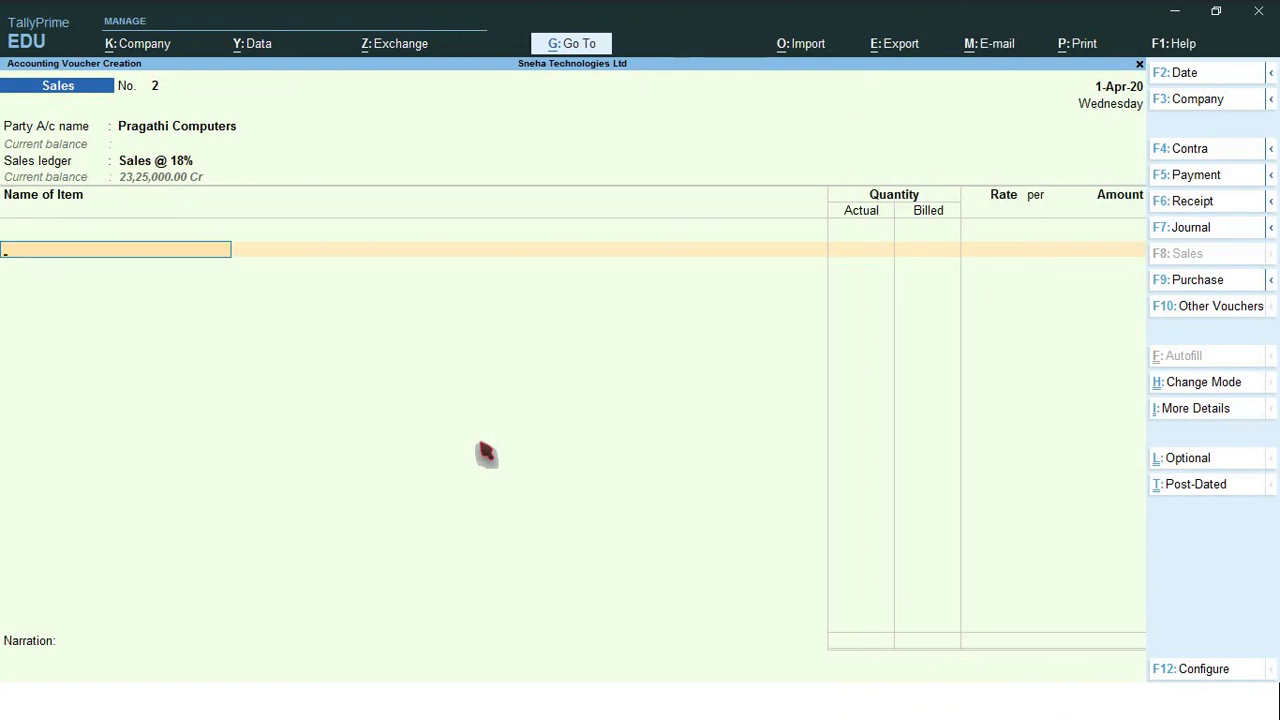
type("Moni")
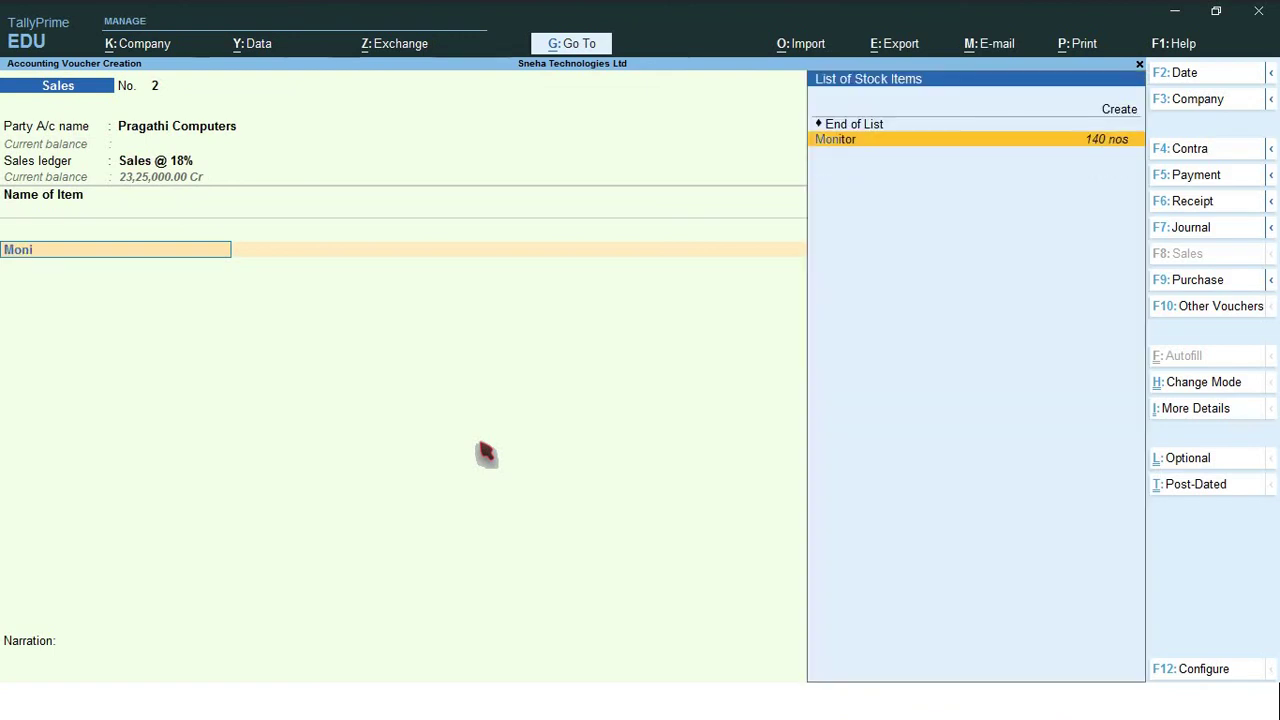
key("Return")
type("120")
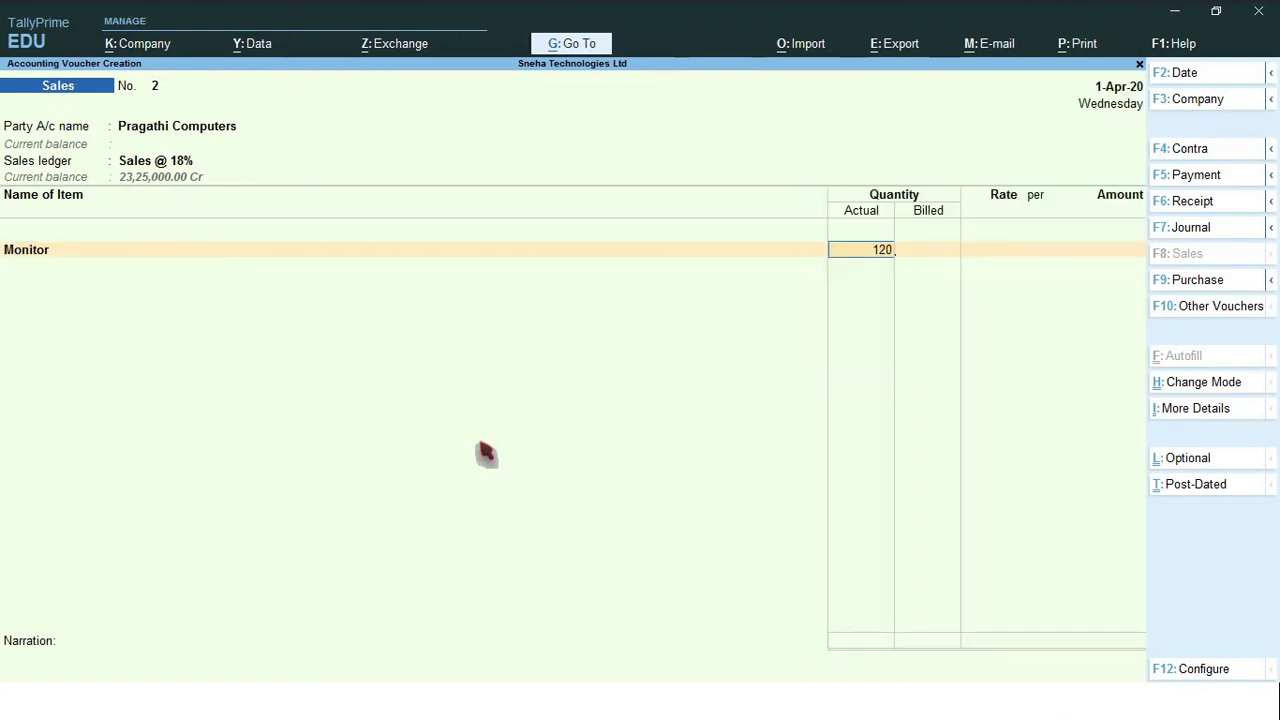
key("Return")
type("10")
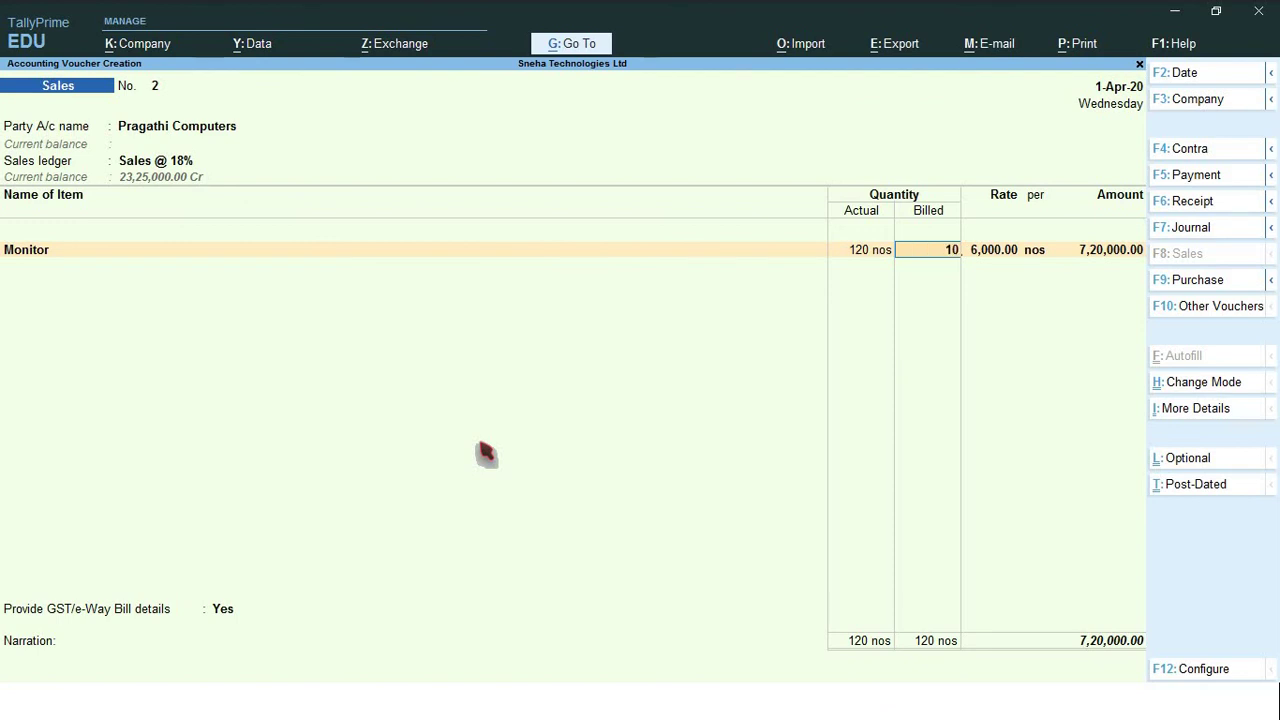
type("0")
key("Return")
key("Return")
key("Return")
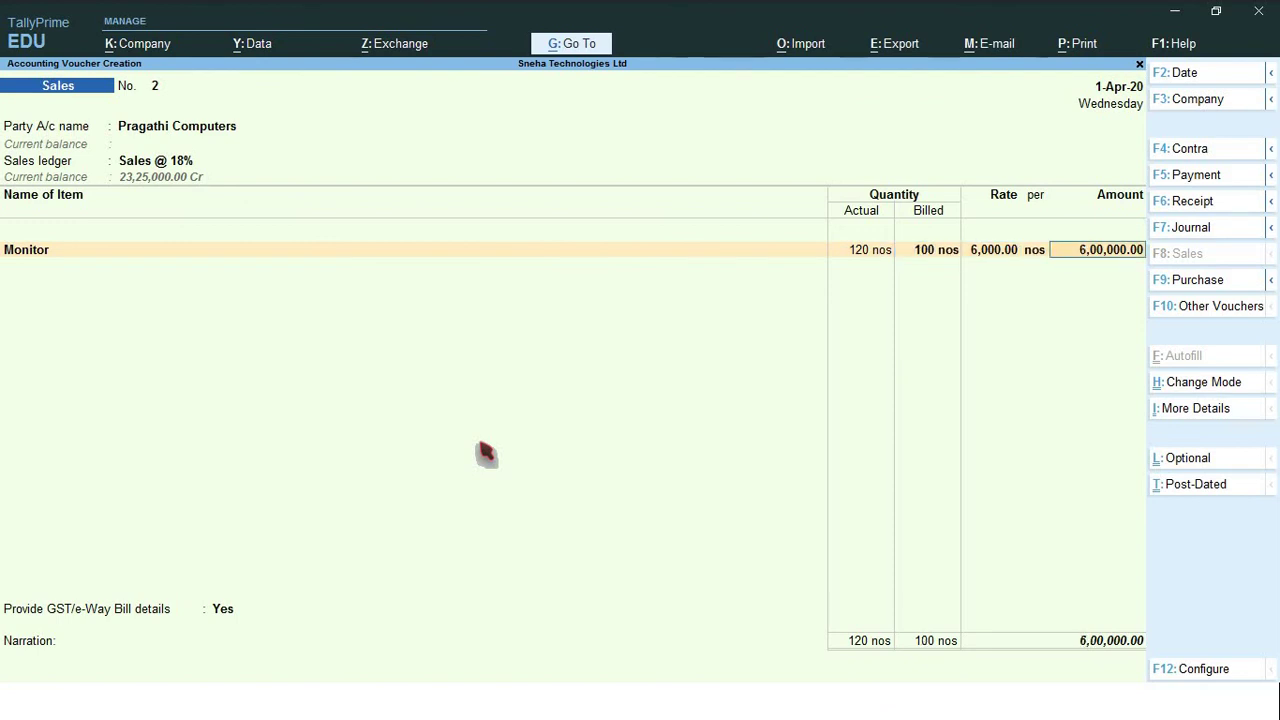
key("Return")
Add C P U to the sales voucher with 120 nos actual and 100 nos billed, keeping the default rate.
type("Cp")
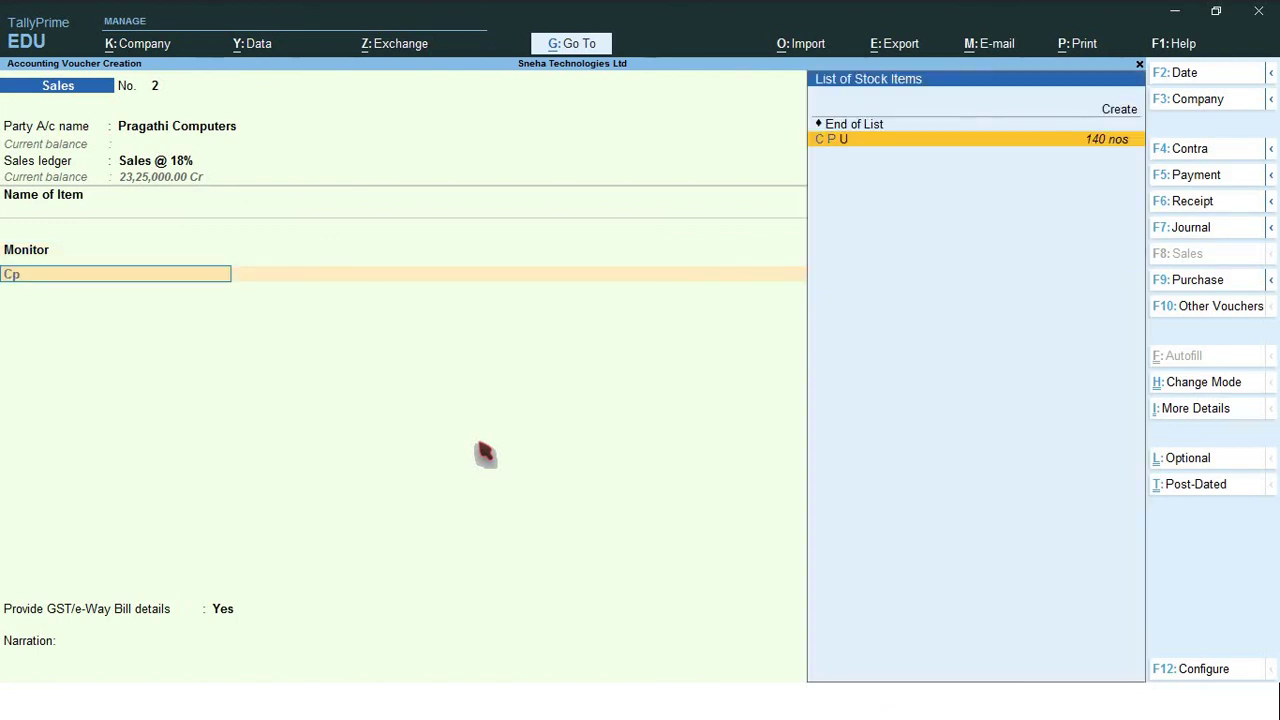
key("Return")
type("12")
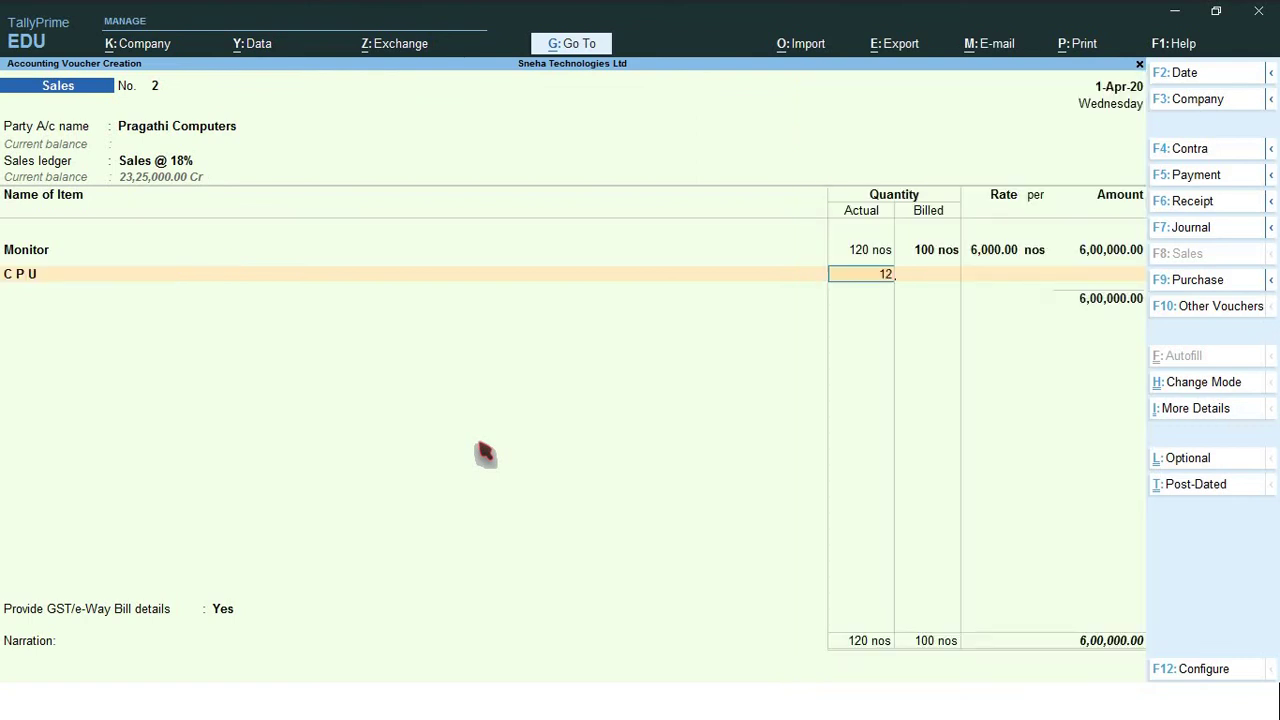
type("0")
key("Return")
type("10")
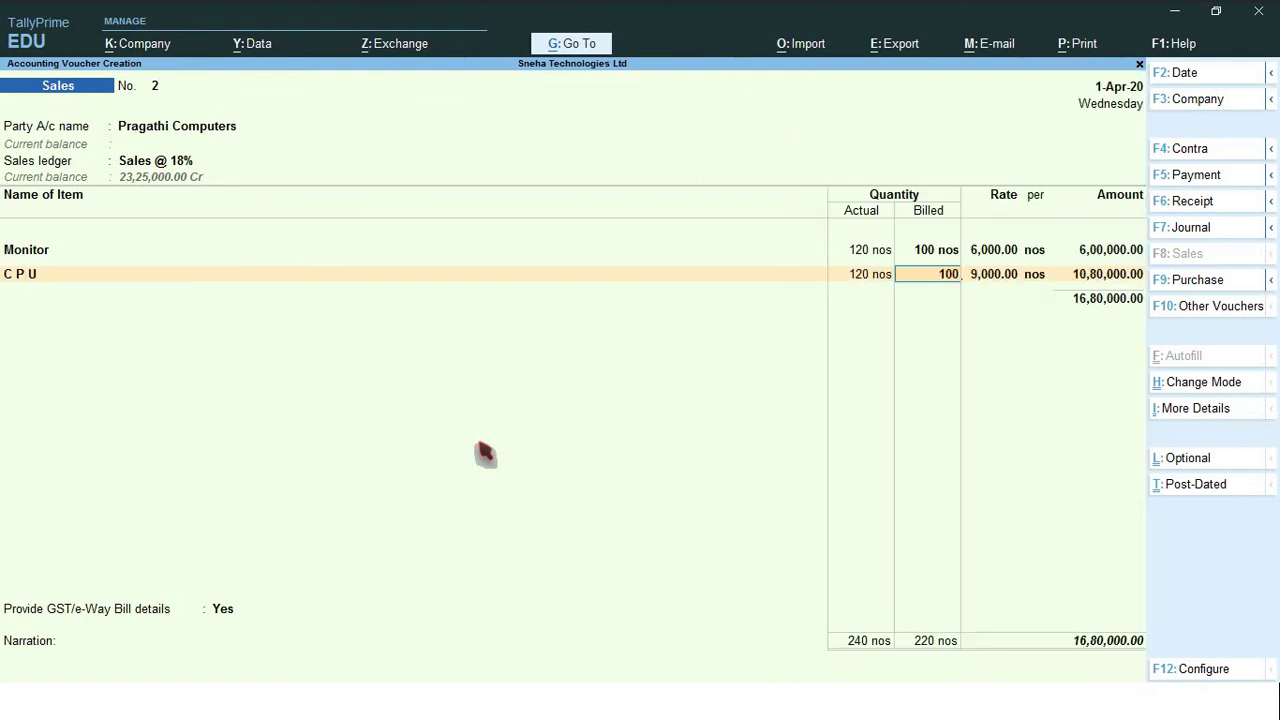
key("Return")
key("Return")
key("Return")
key("Return")
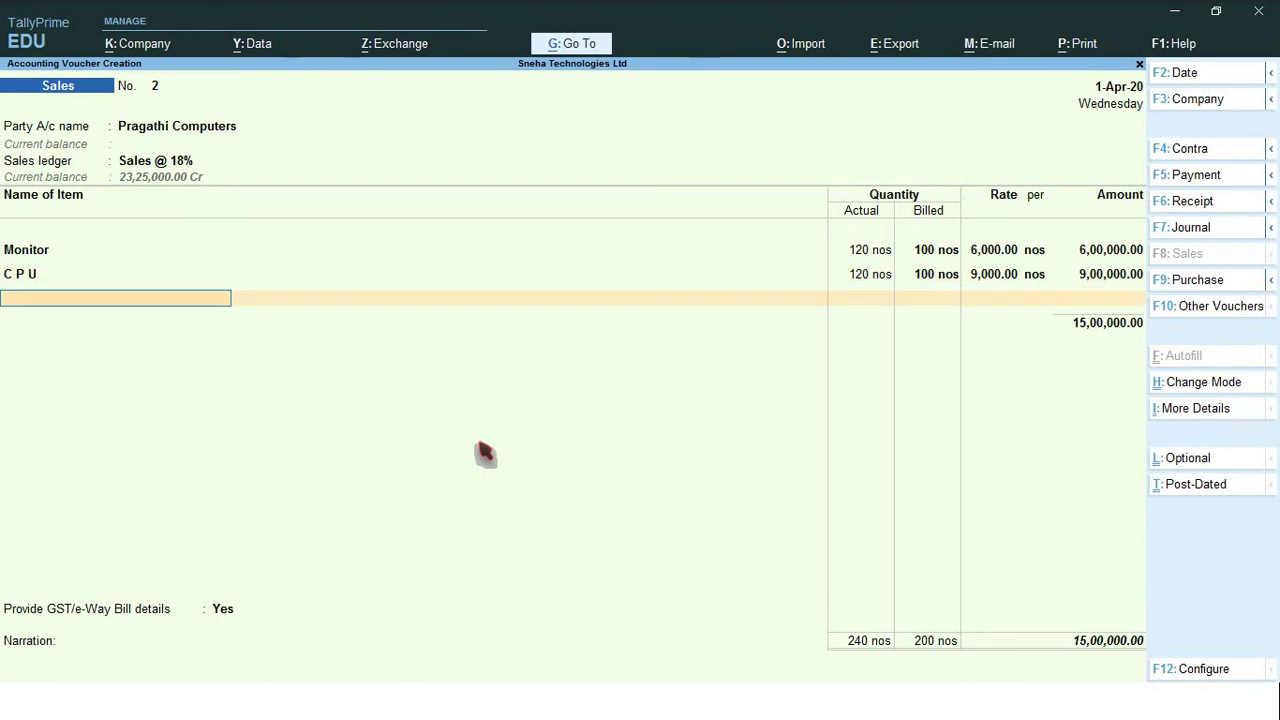
Add Motherboard to the sales voucher with 120 nos actual and 100 nos billed, keeping the default rate.
type("Mother")
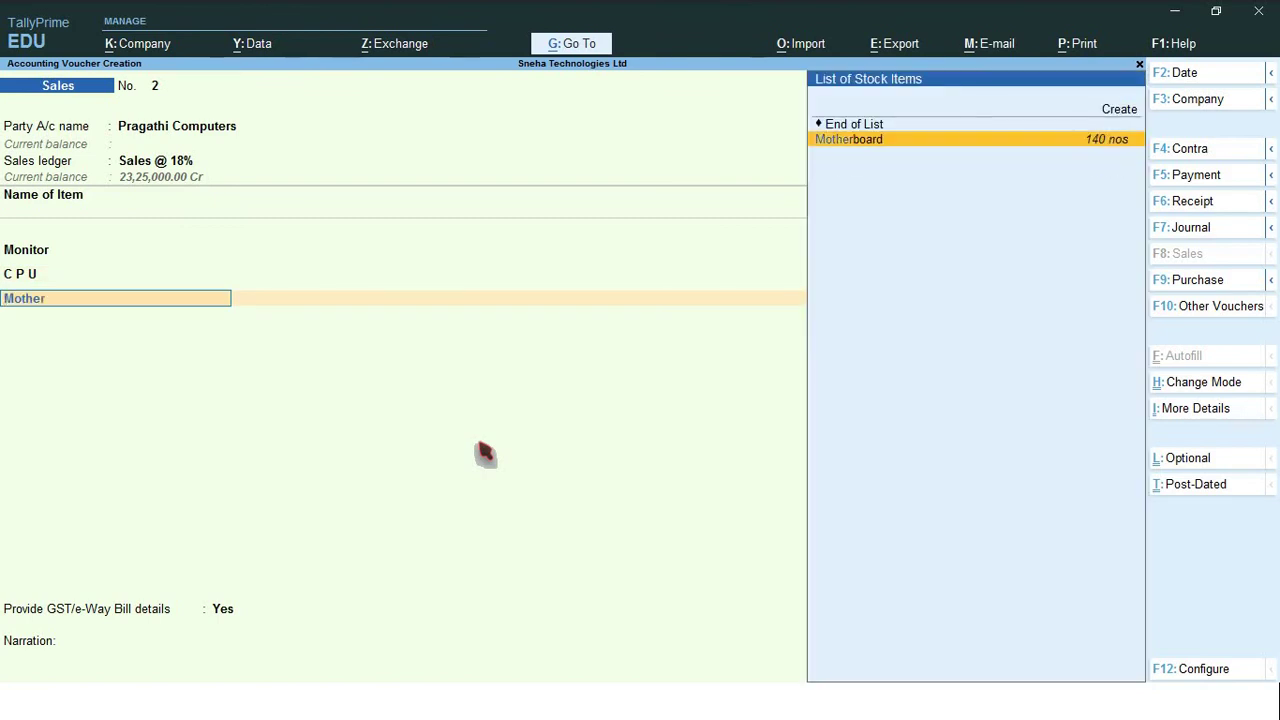
key("Return")
type("120")
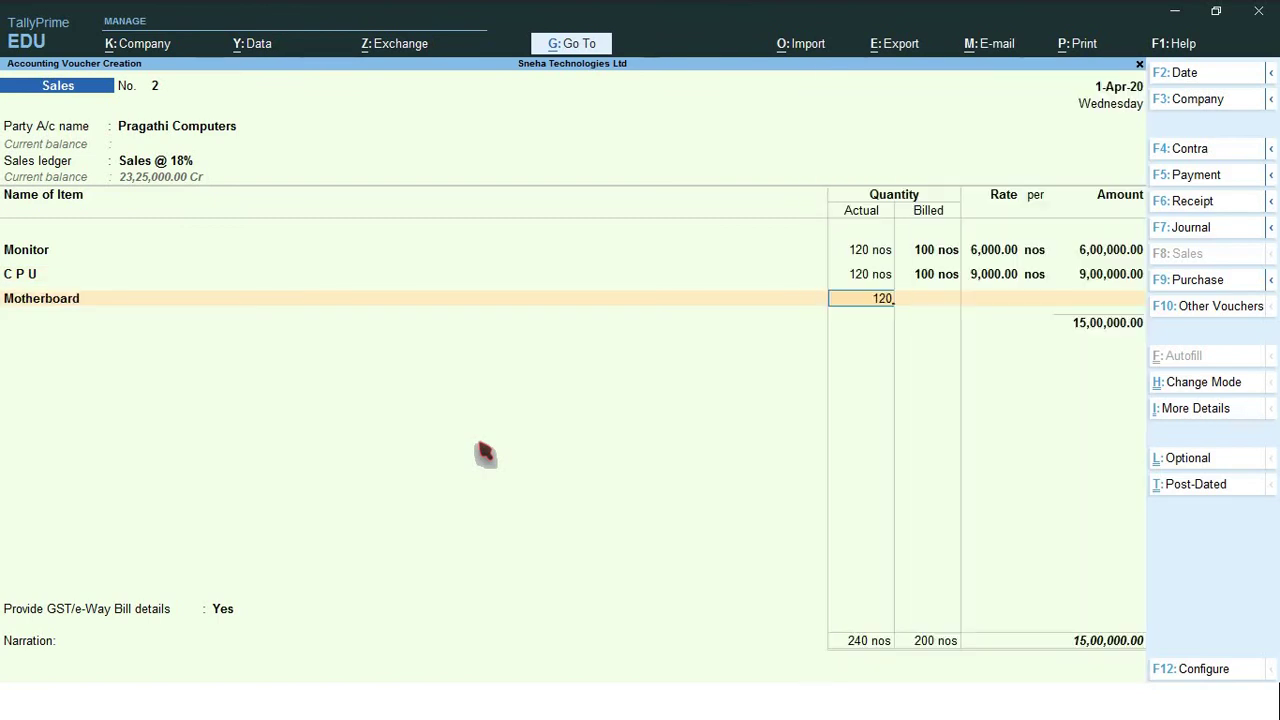
key("Return")
type("10")
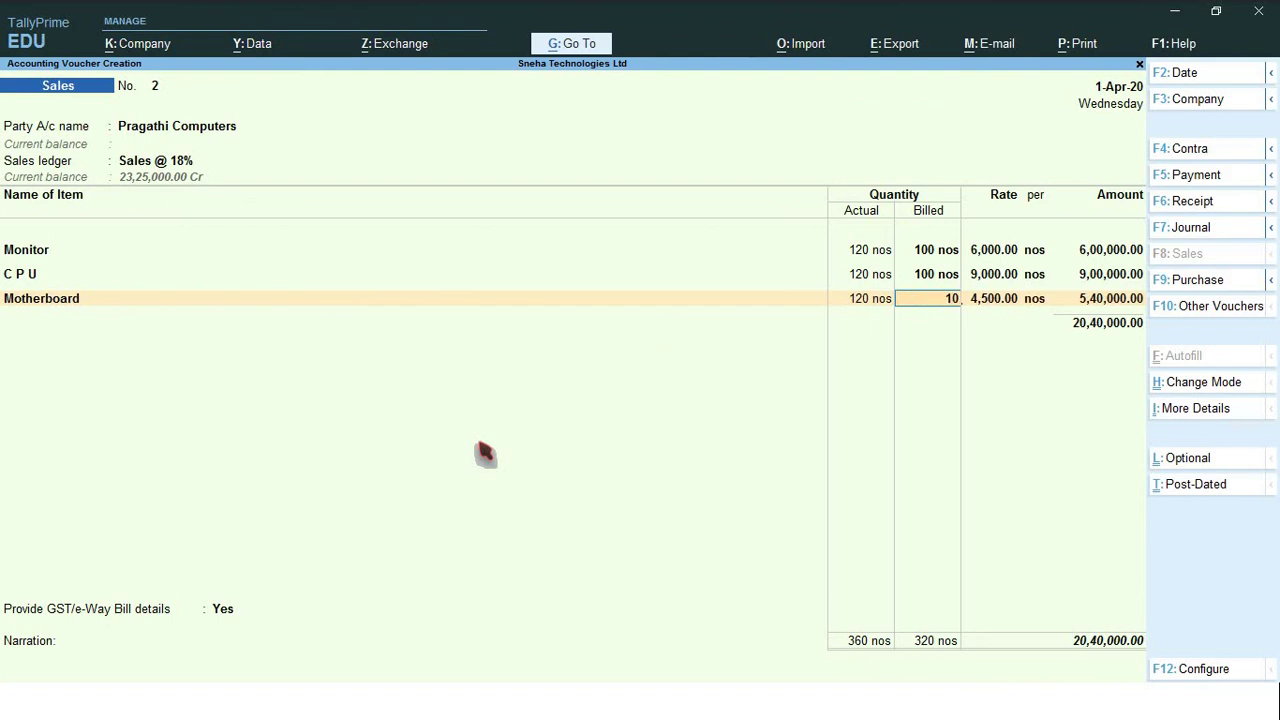
key("Return")
key("Return")
key("Return")
key("Return")
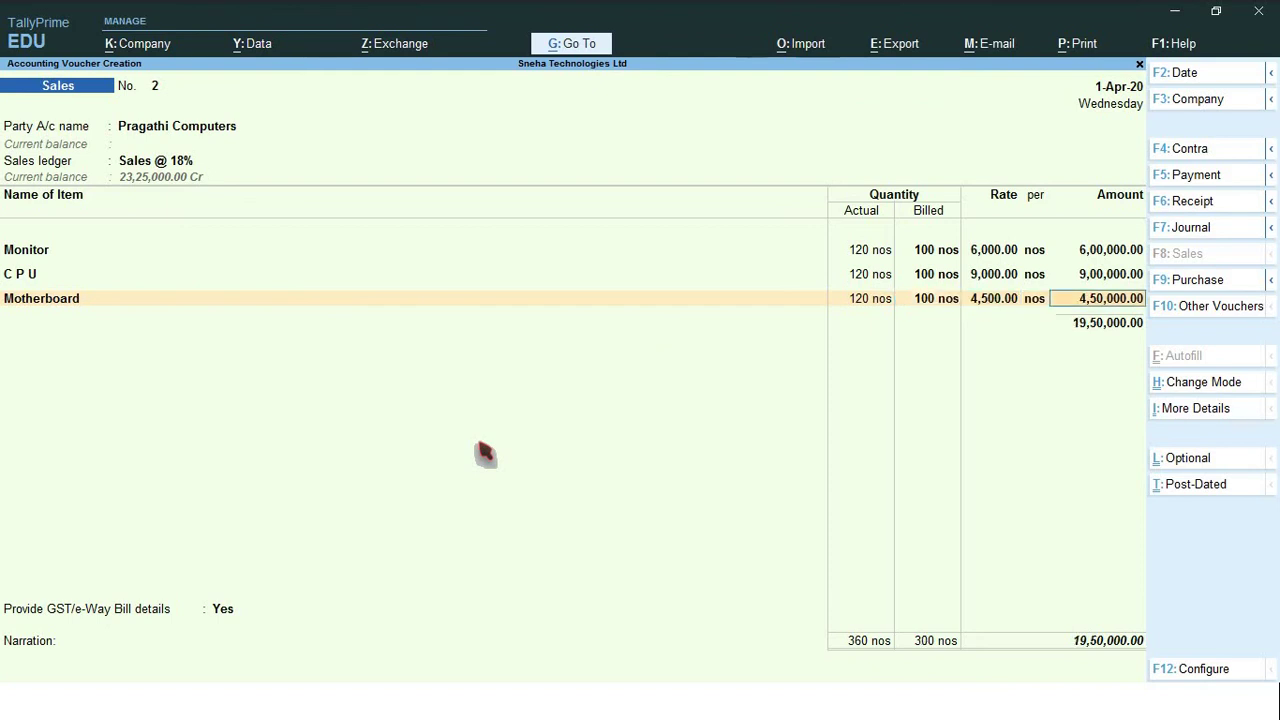
Add Hard Disk to the sales voucher with 120 nos actual and 100 nos billed, keeping the default rate.
type("Har")
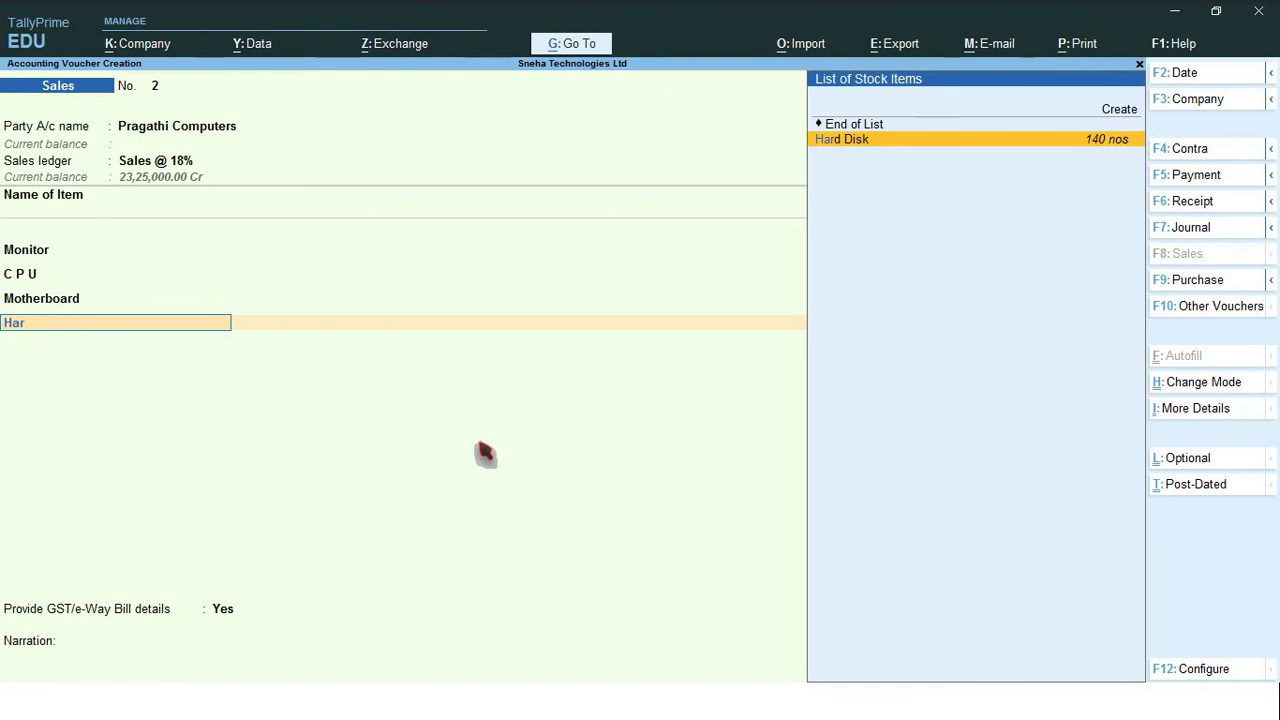
key("Return")
type("12")
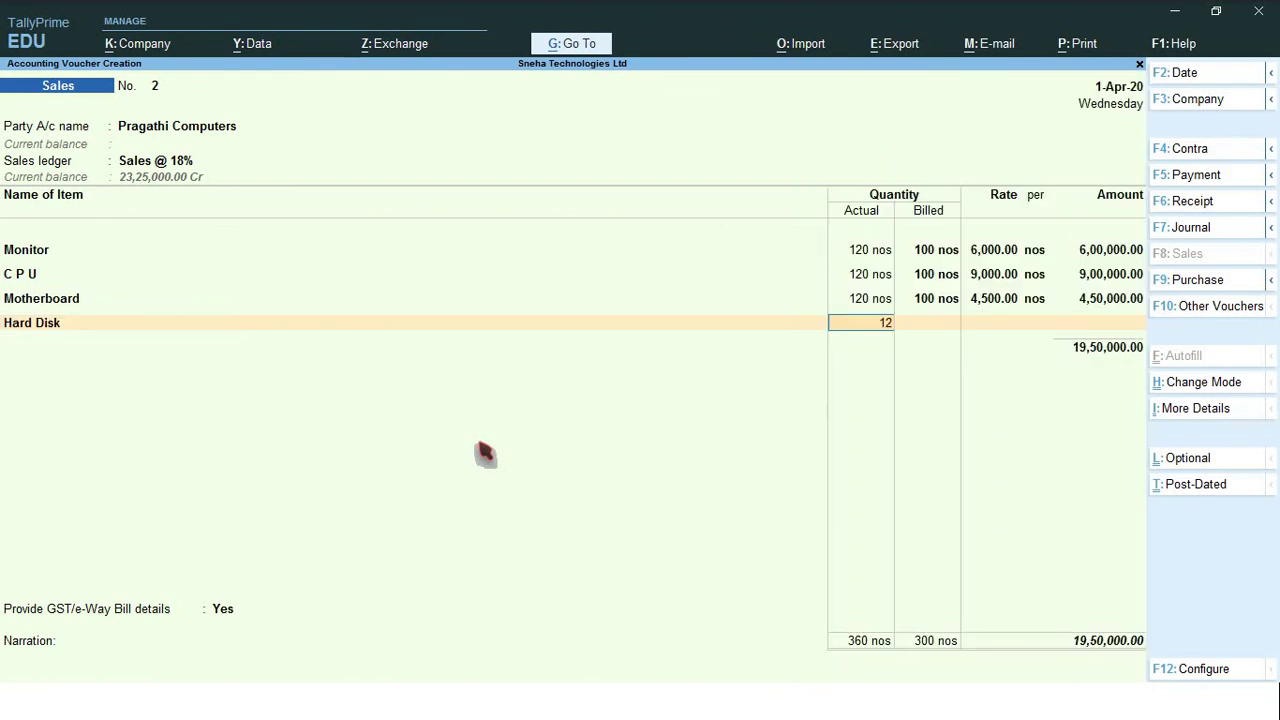
type("0")
key("Return")
type("1")
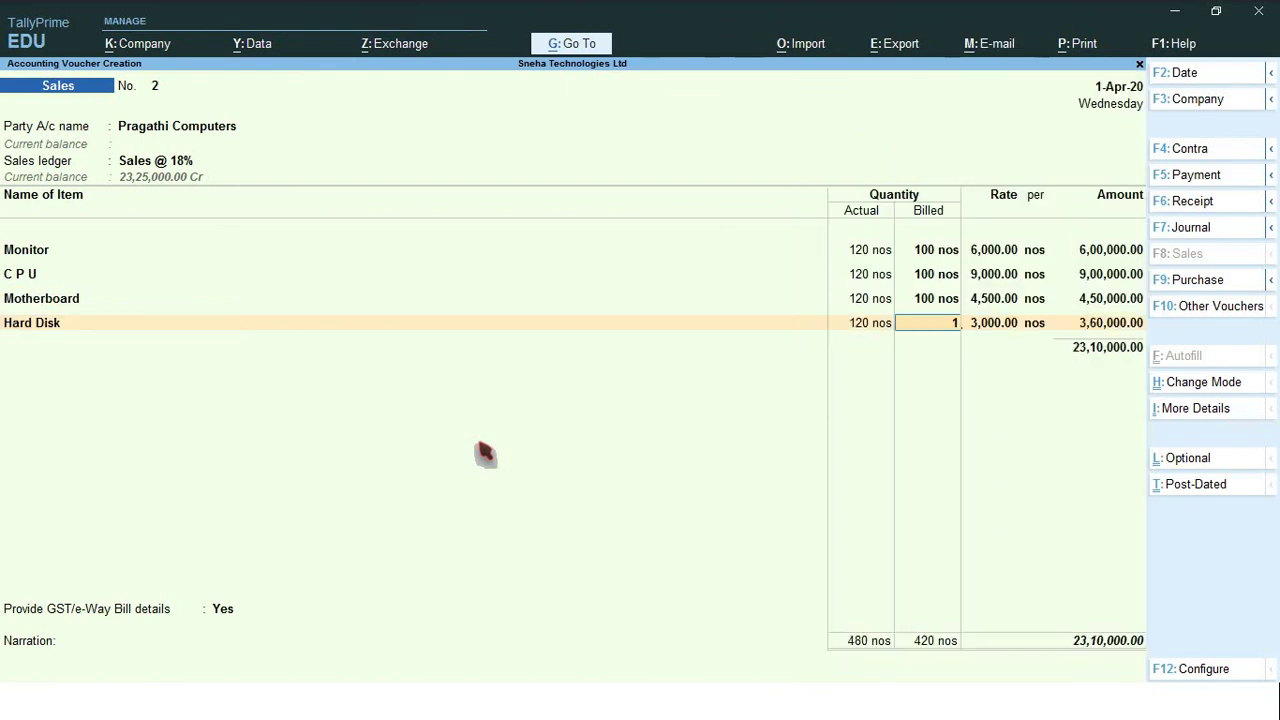
type("00")
key("Return")
key("Return")
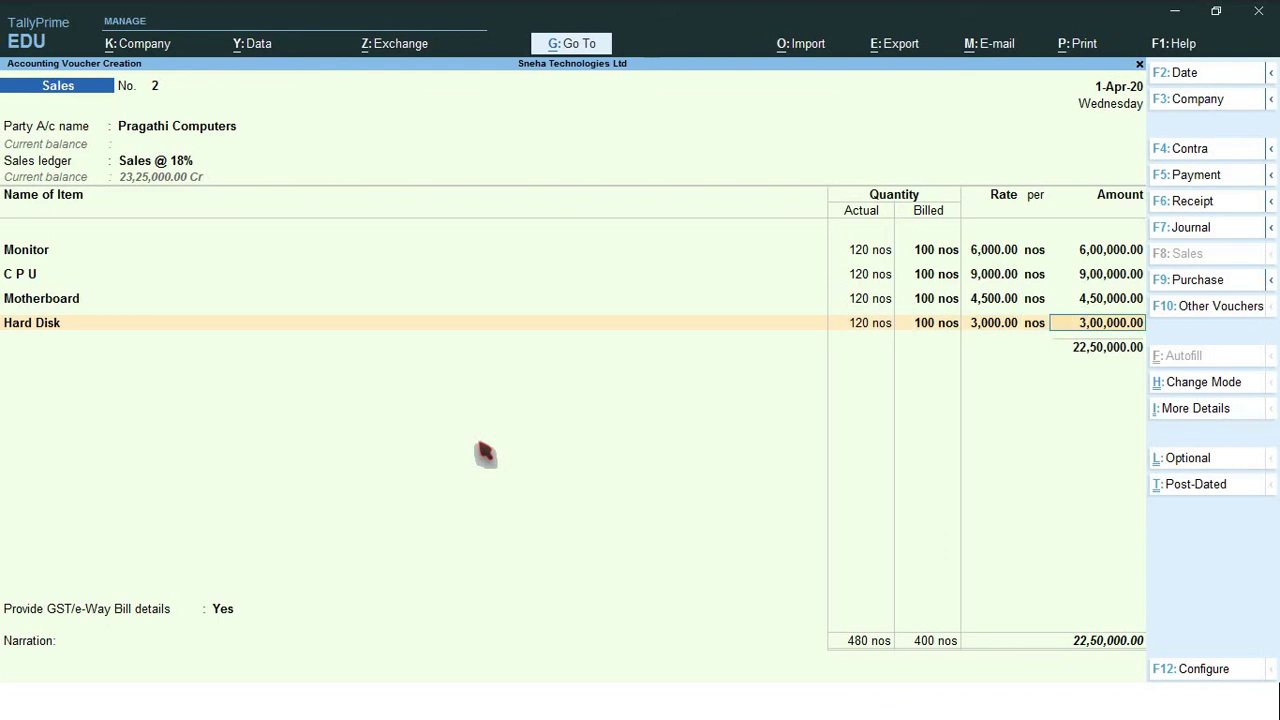
key("Return")
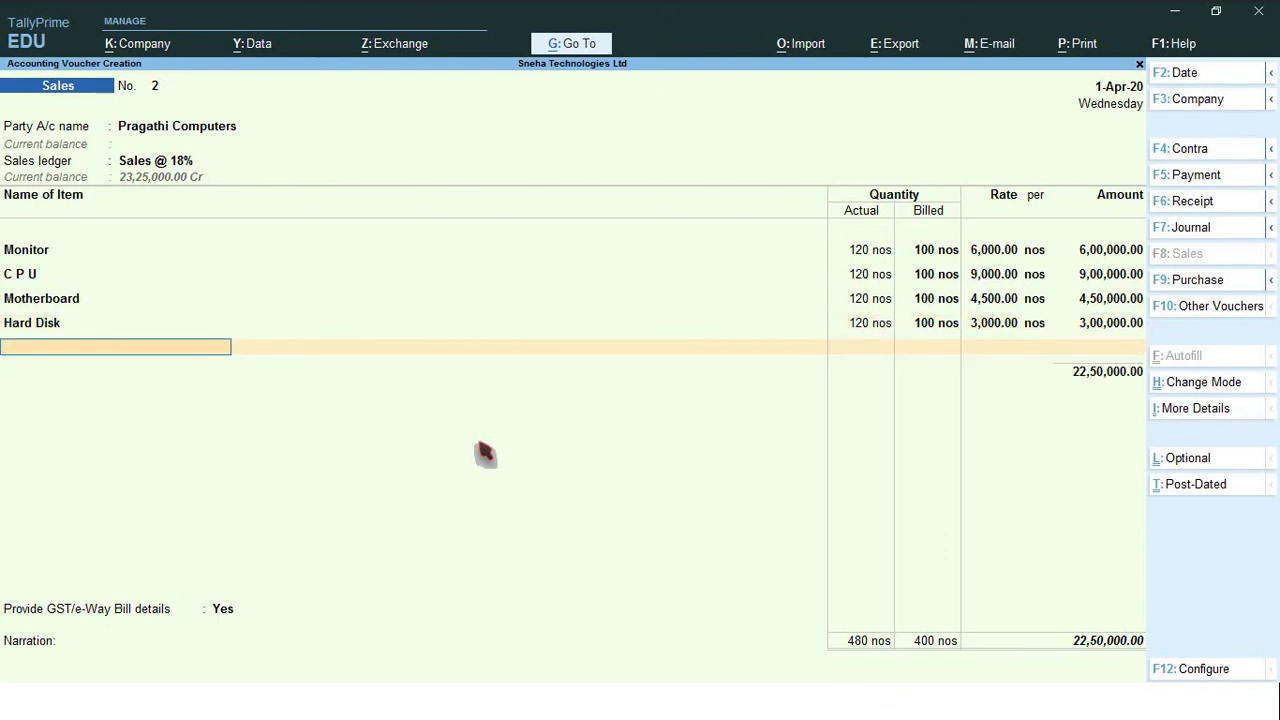
Add Keyboard to the sales voucher with 120 nos actual and 100 nos billed, keeping the default rate.
type("K")
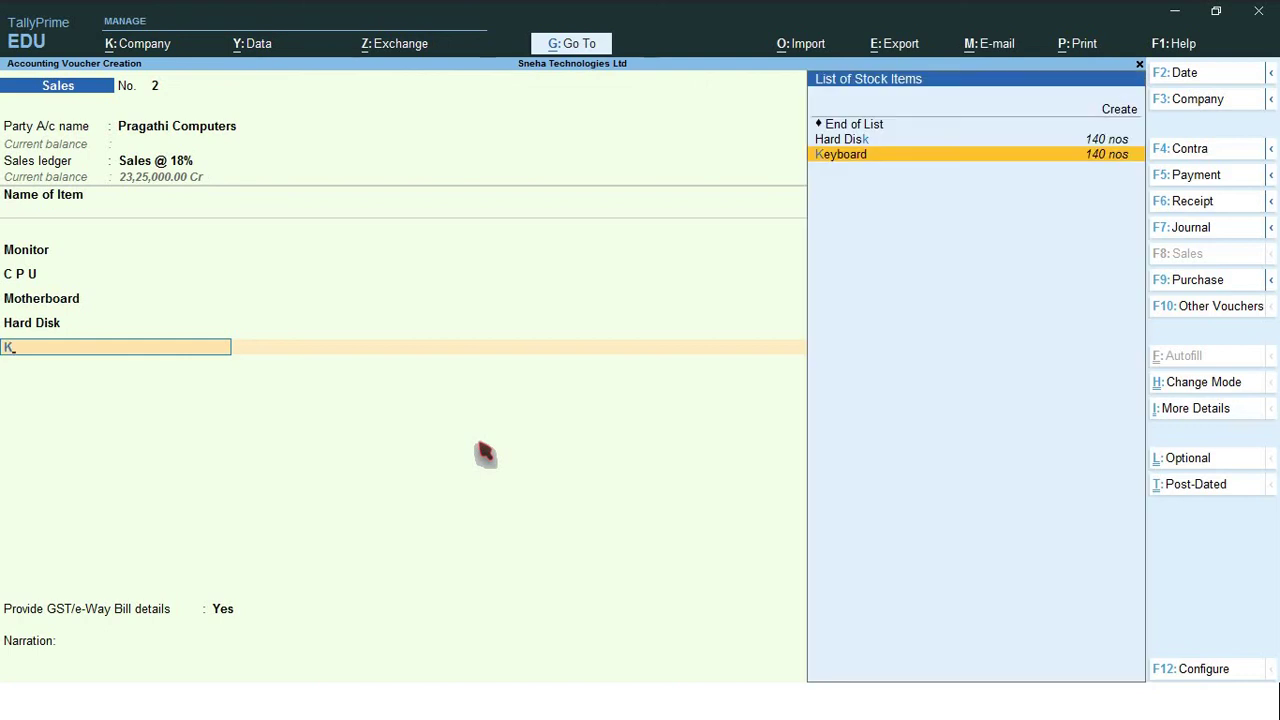
type("e")
key("Return")
type("1")
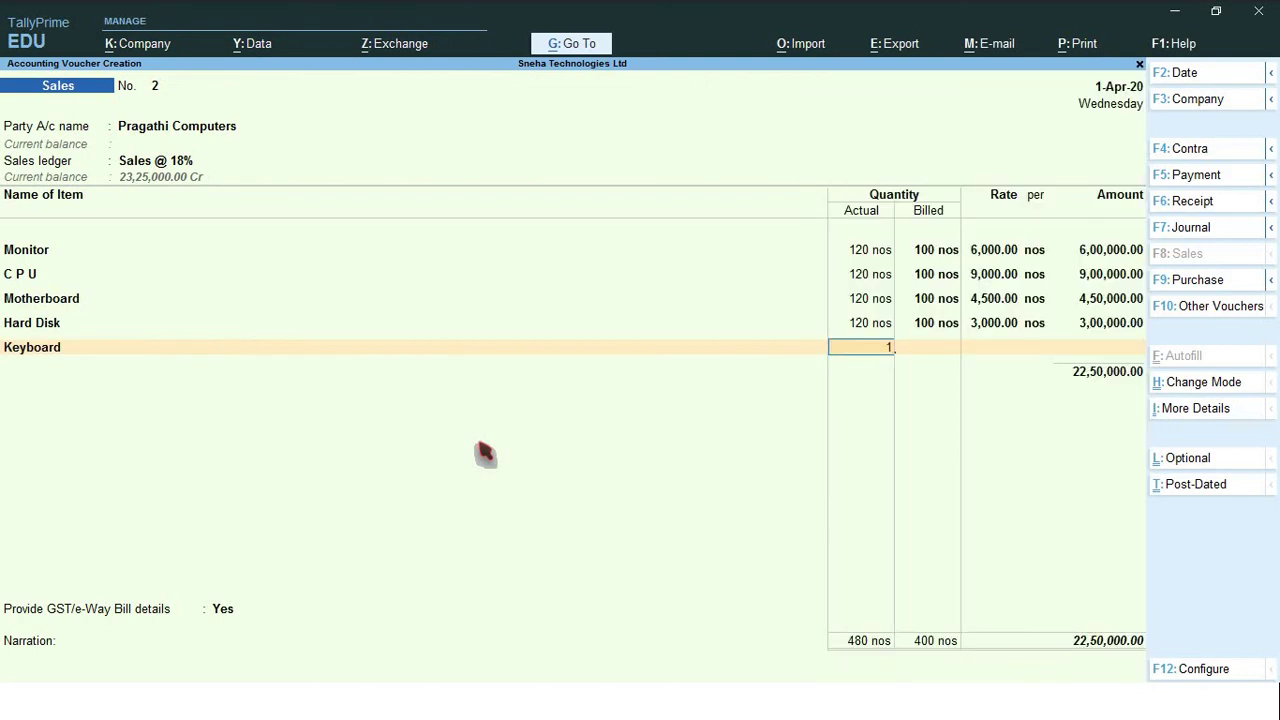
type("20")
key("Return")
type("1")
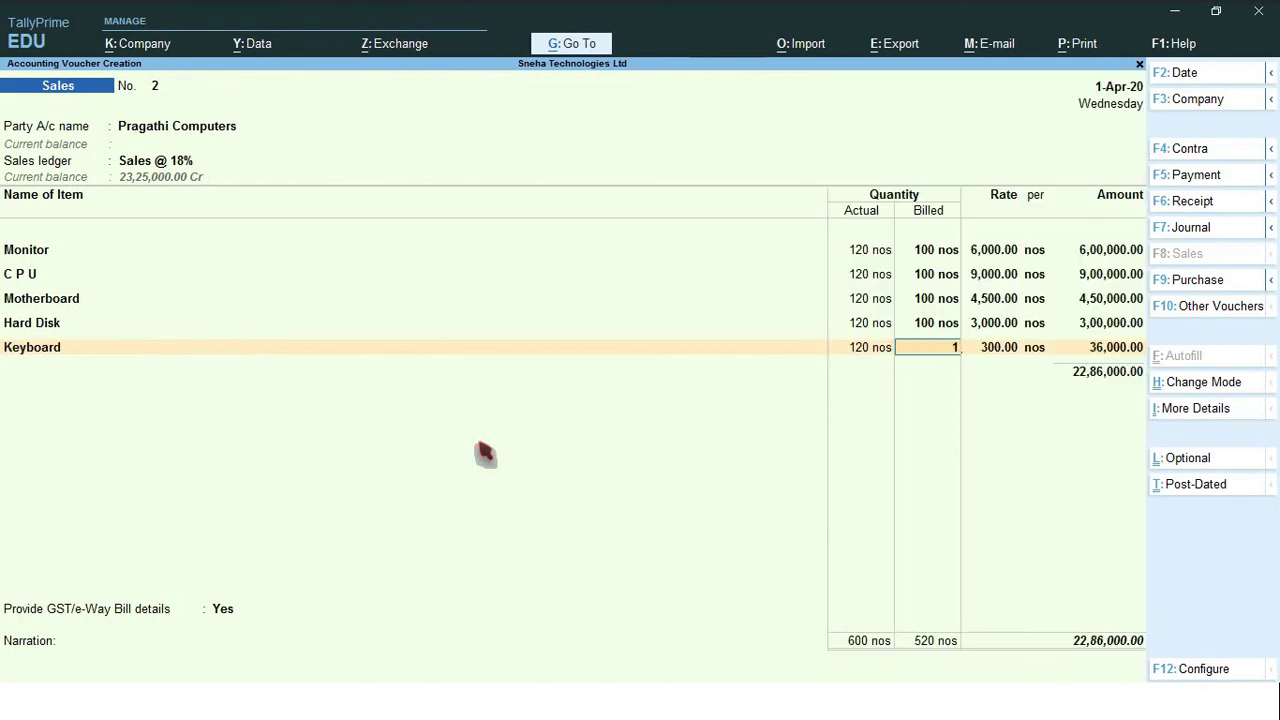
type("00")
key("Return")
key("Return")
key("Return")
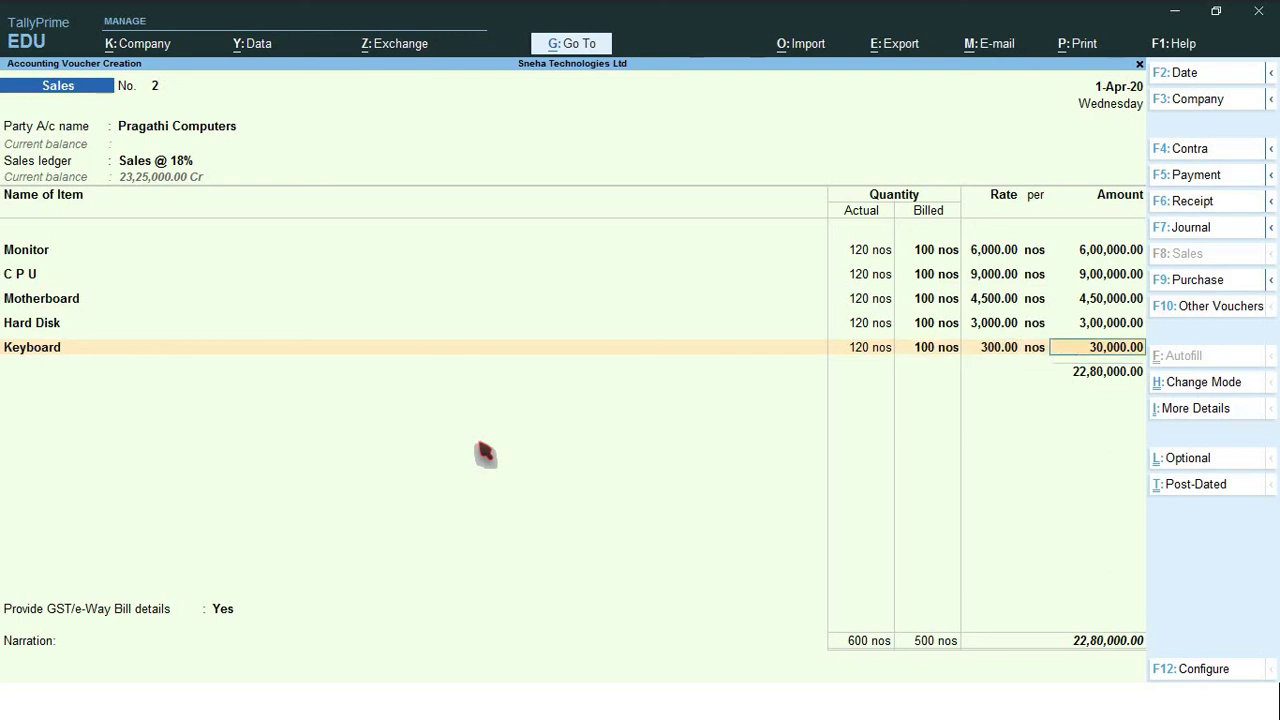
key("Return")
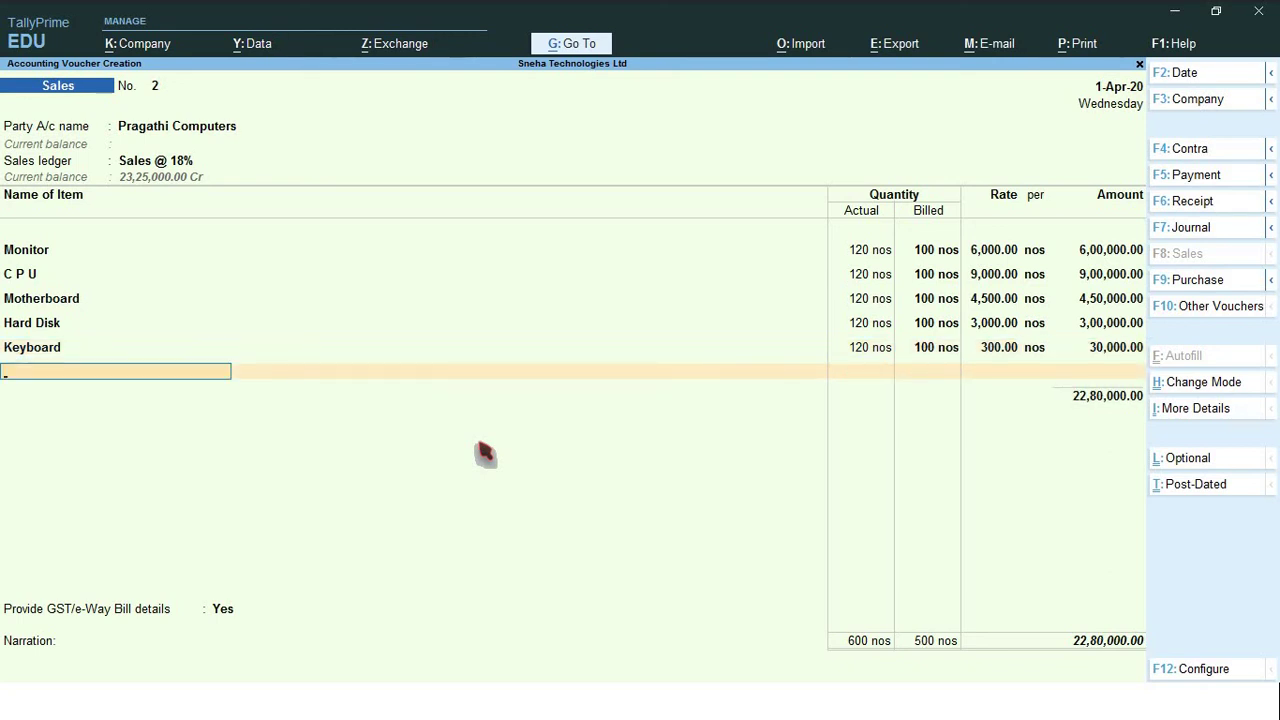
Add Mouse to the sales voucher with 120 nos actual and 100 nos billed, keeping the default rate.
type("Mou")
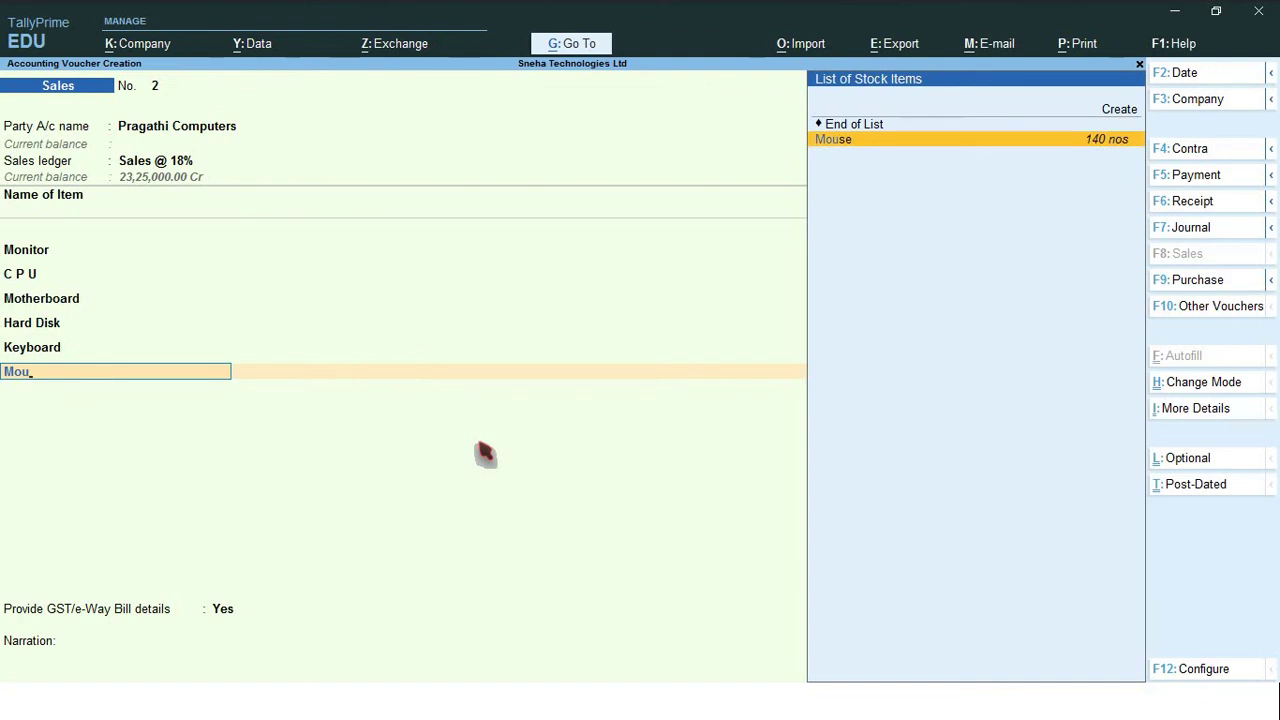
key("Return")
type("120")
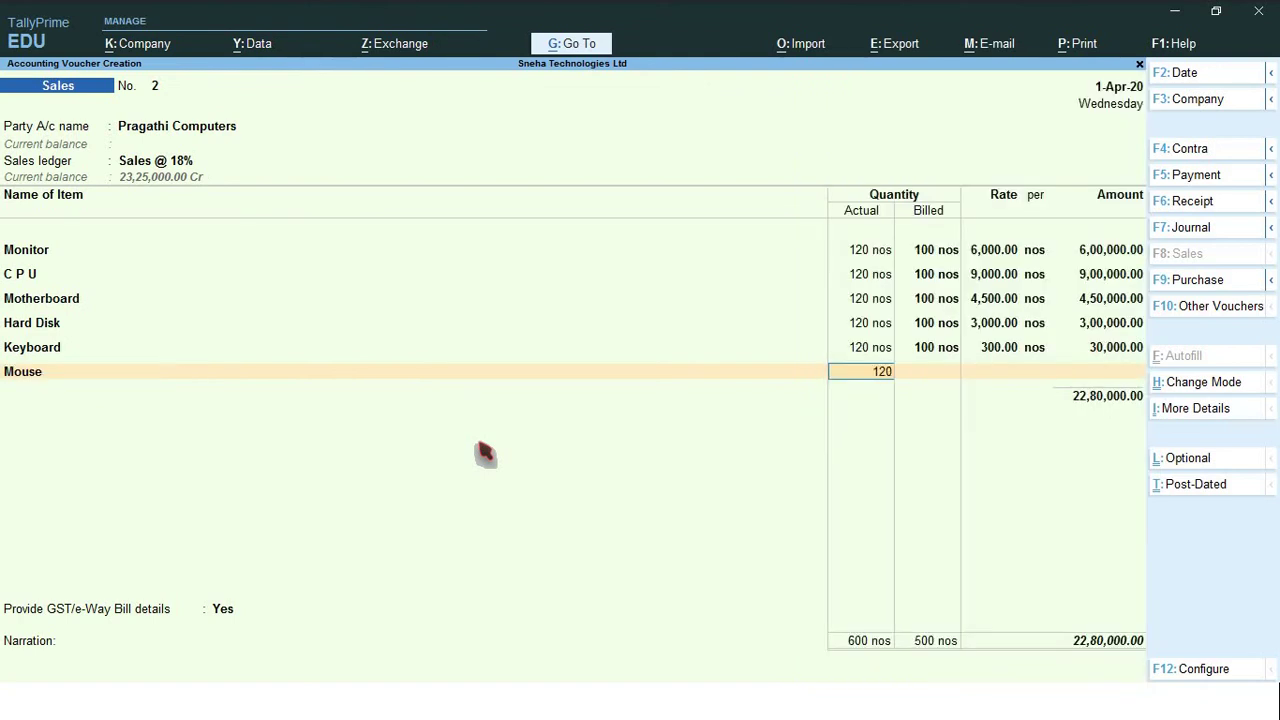
key("Return")
type("10")
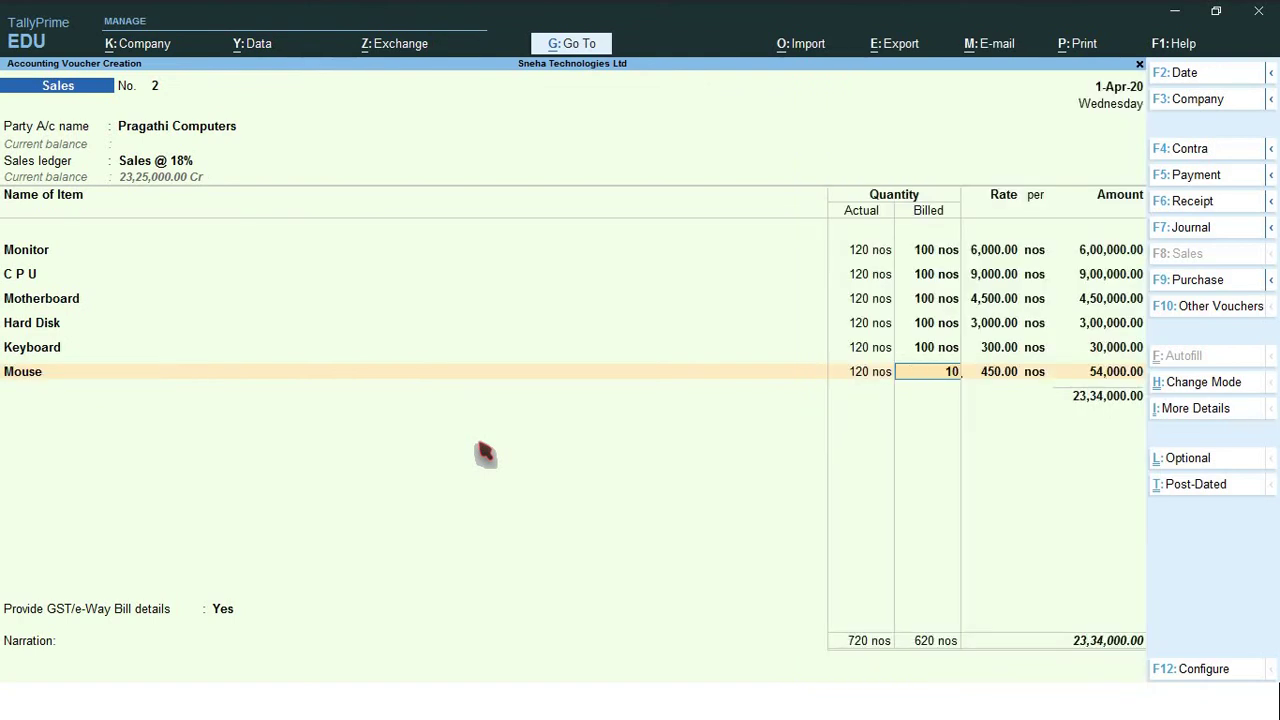
type("0")
key("Return")
key("Return")
key("Return")
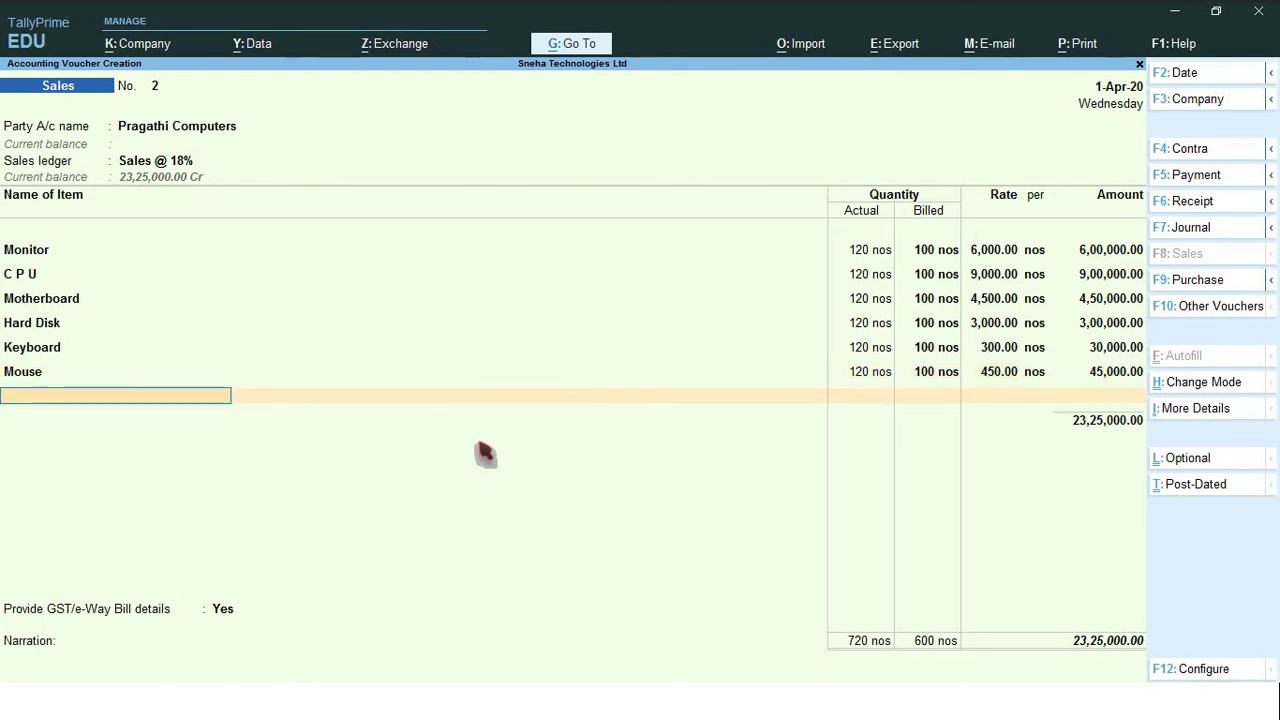
End the item list and add the CGST @ 9% and SGST @ 9% ledgers with their calculated amounts.
key("Return")
type("Cgst")
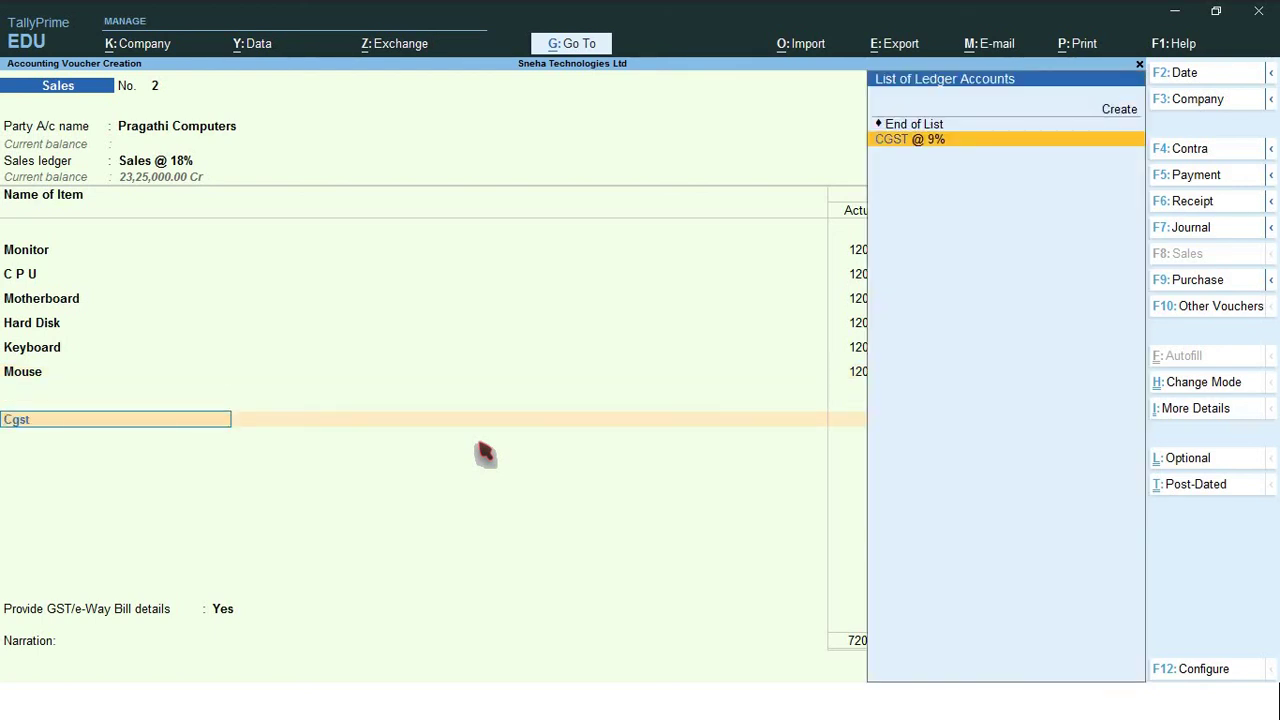
key("Return")
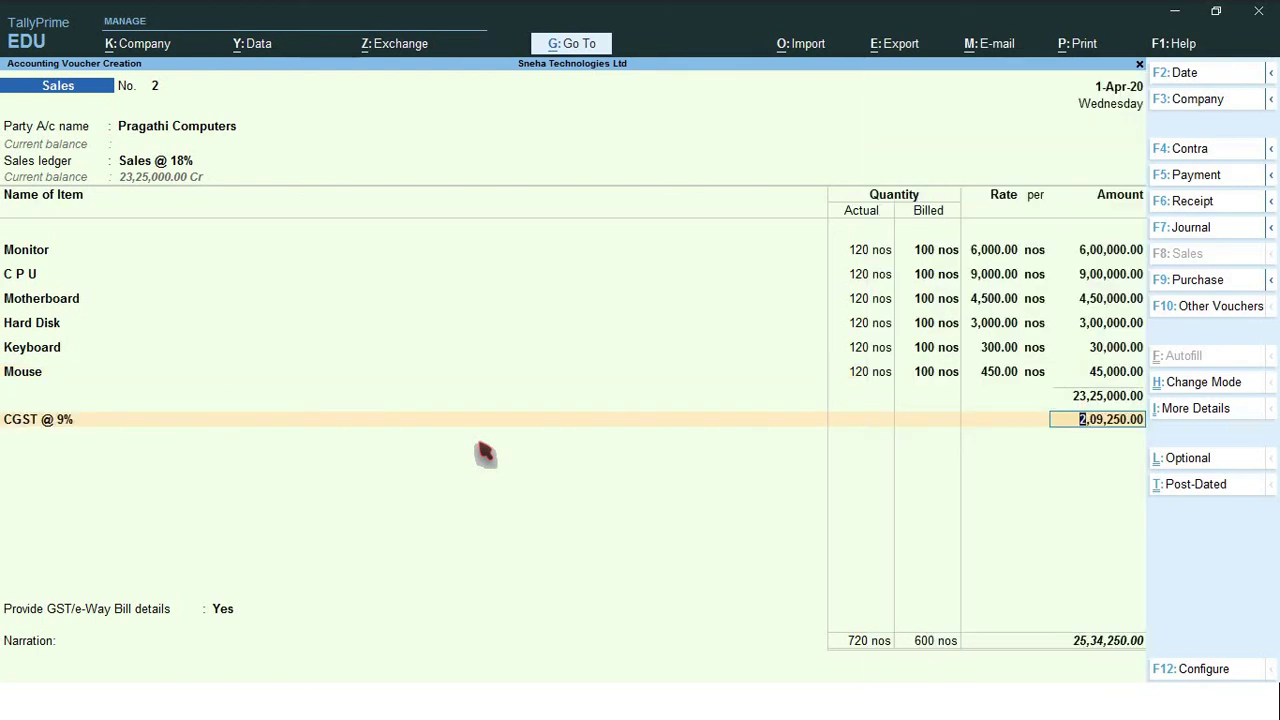
key("Return")
type("Sgs")
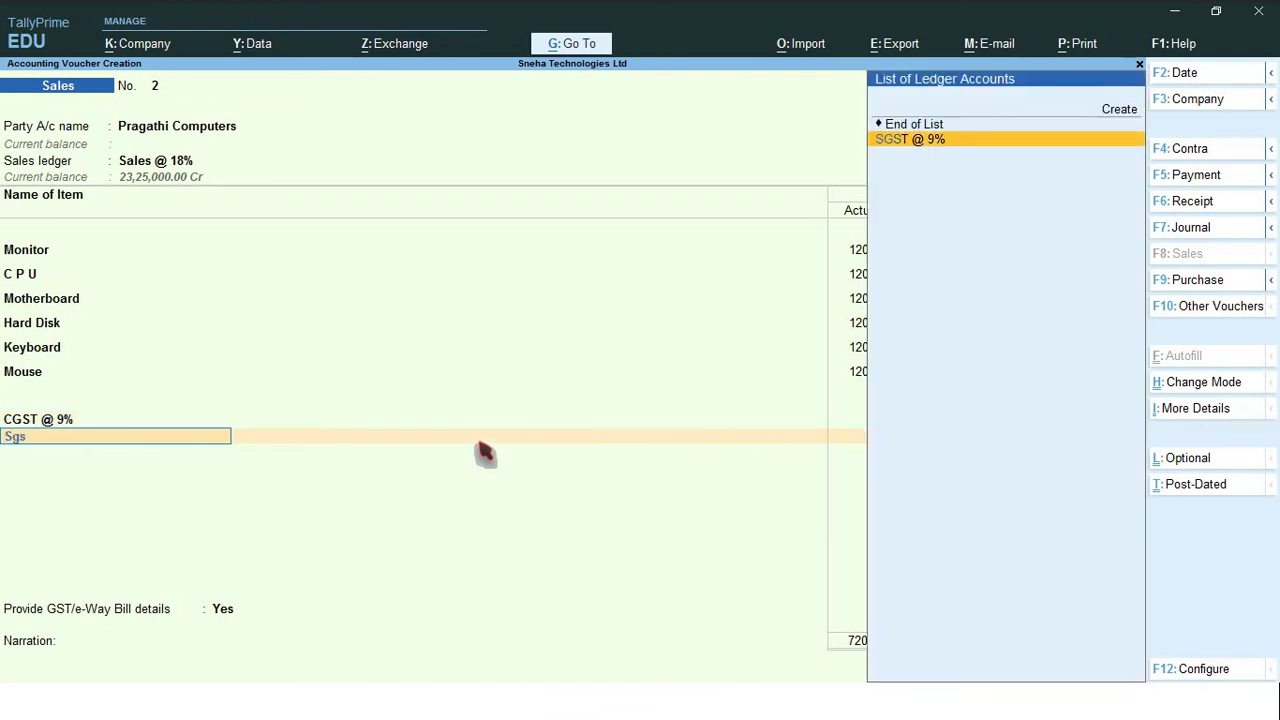
type("t")
key("Return")
key("Return")
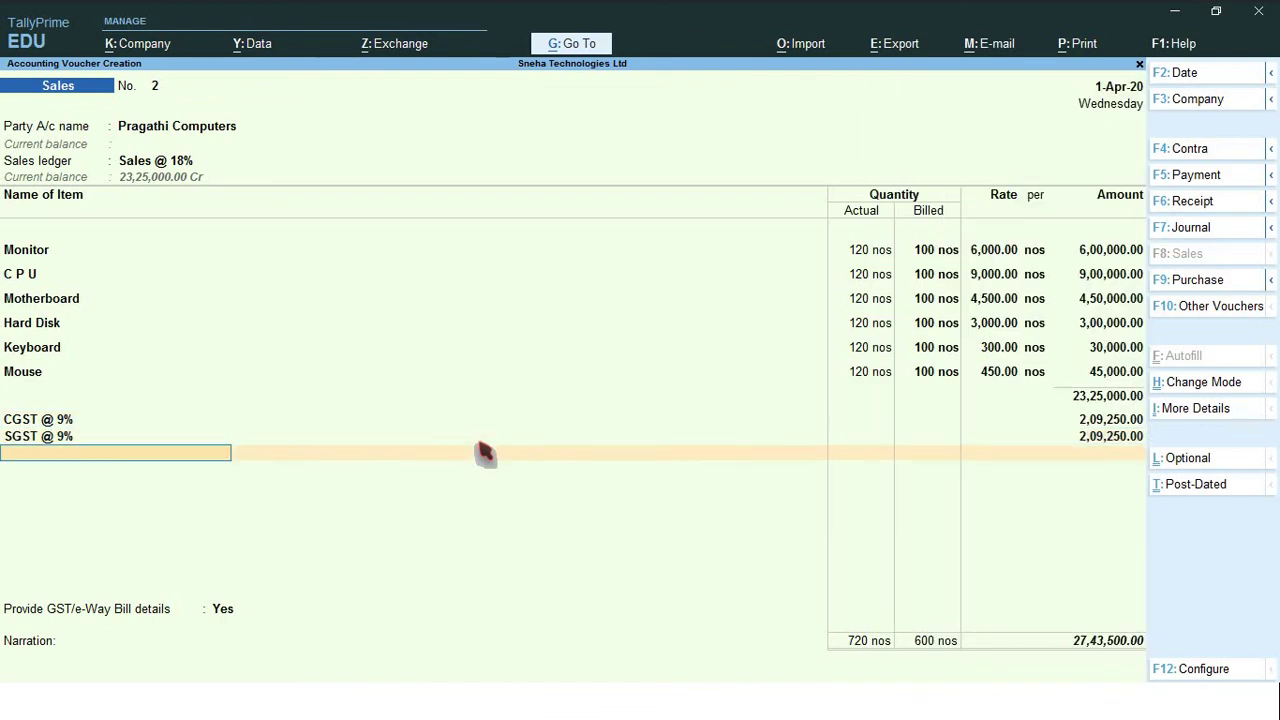
Finish the ledger entries and set Provide GST/e-Way Bill details to No.
key("Return")
key("Up")
key("Return")
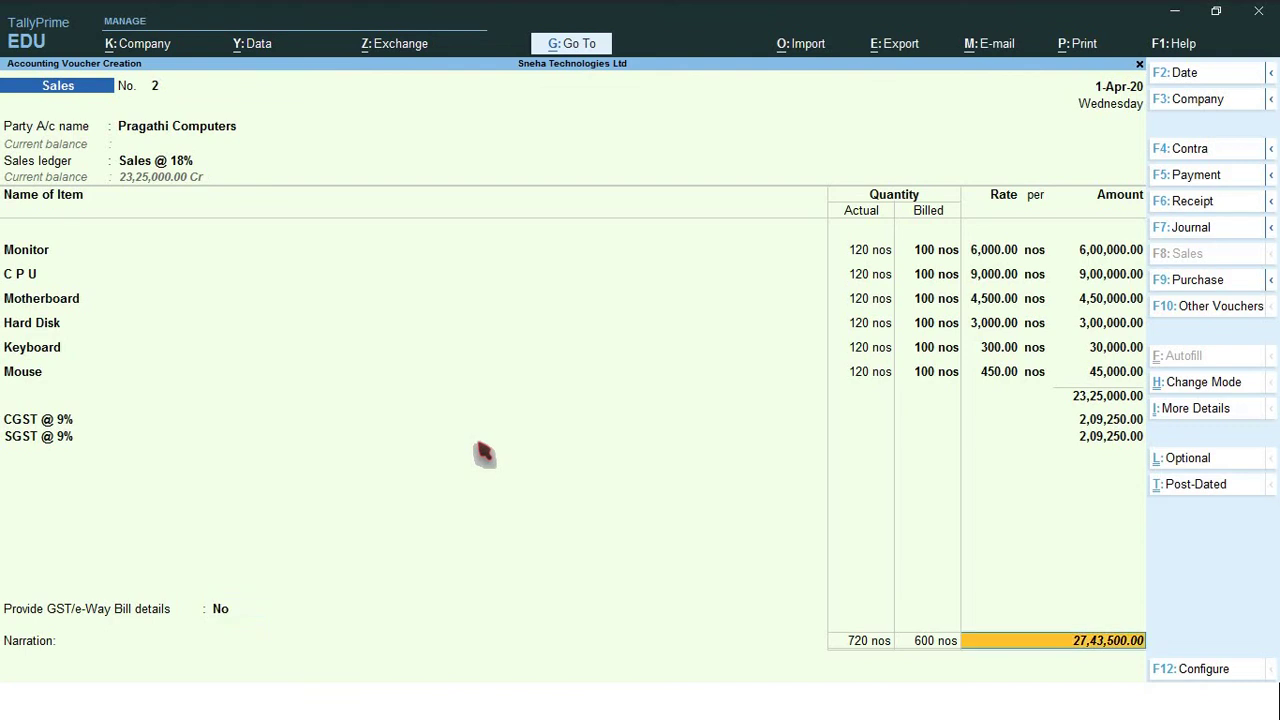
Allocate Pragathi Computers' full bill amount to New Ref 2475, leave the narration empty and save the sales voucher.
key("Return")
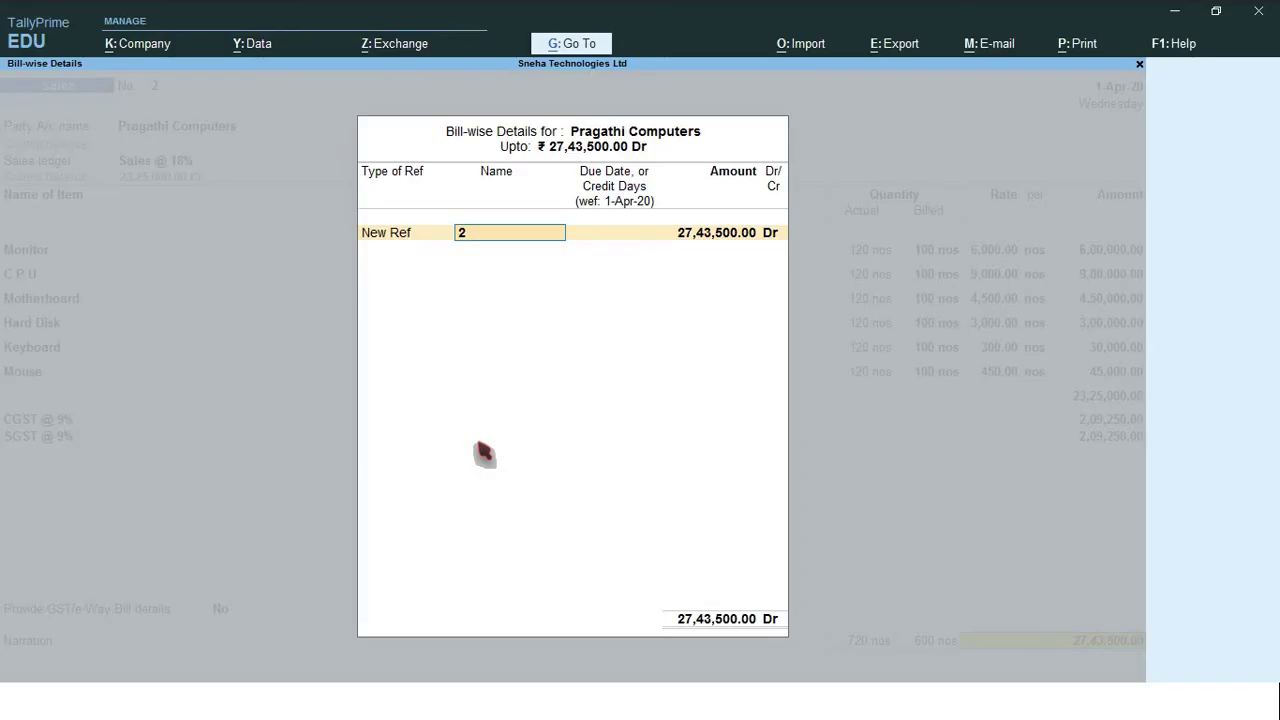
type("475")
key("Return")
key("Return")
key("Return")
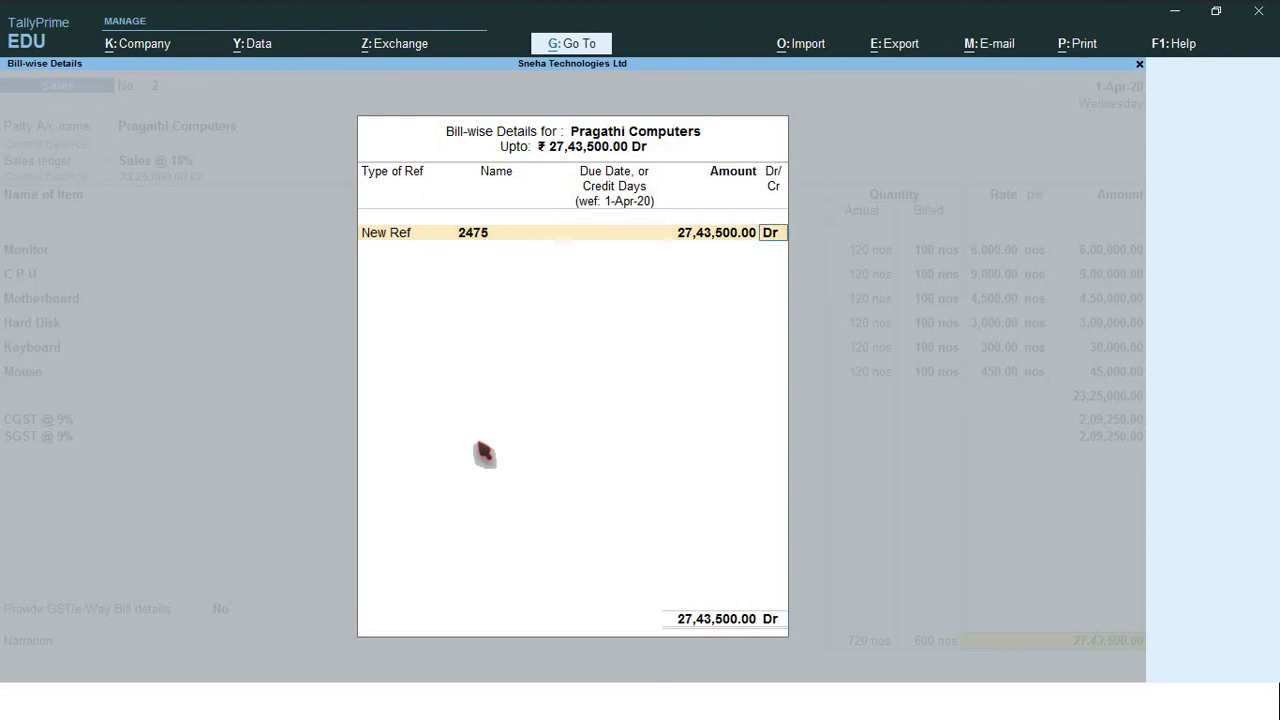
key("Return")
key("Return")
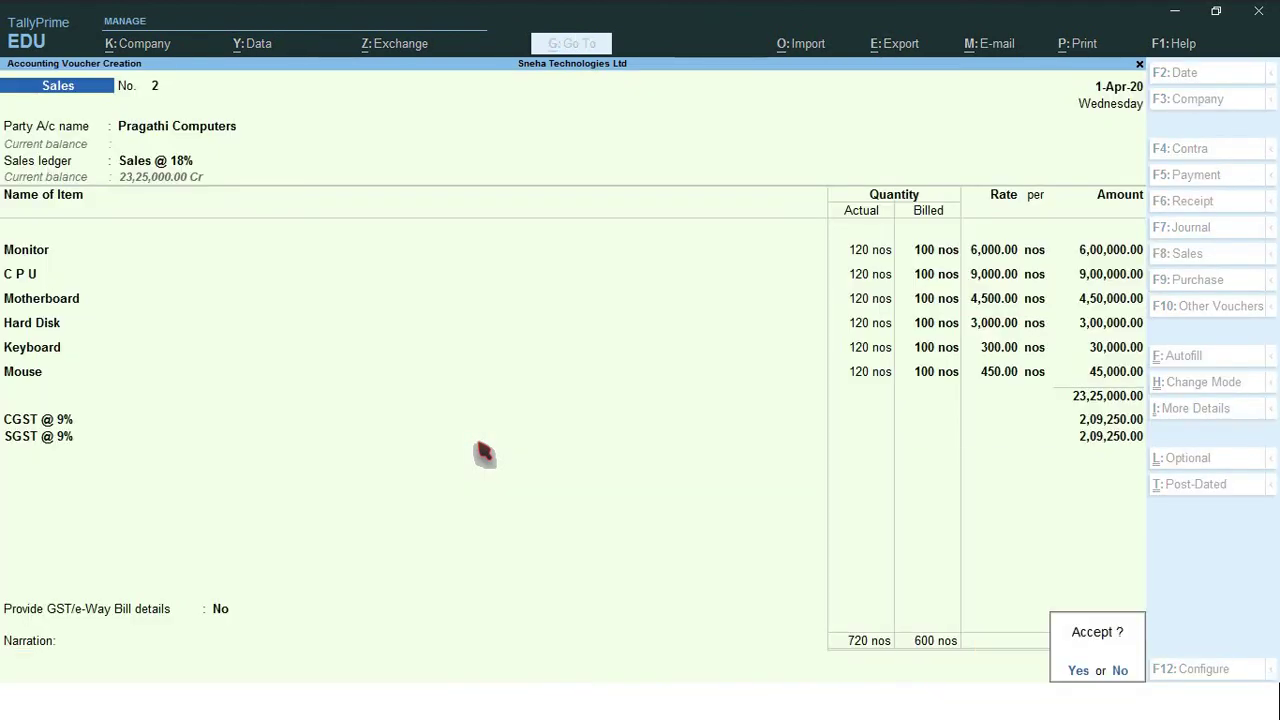
key("Return")
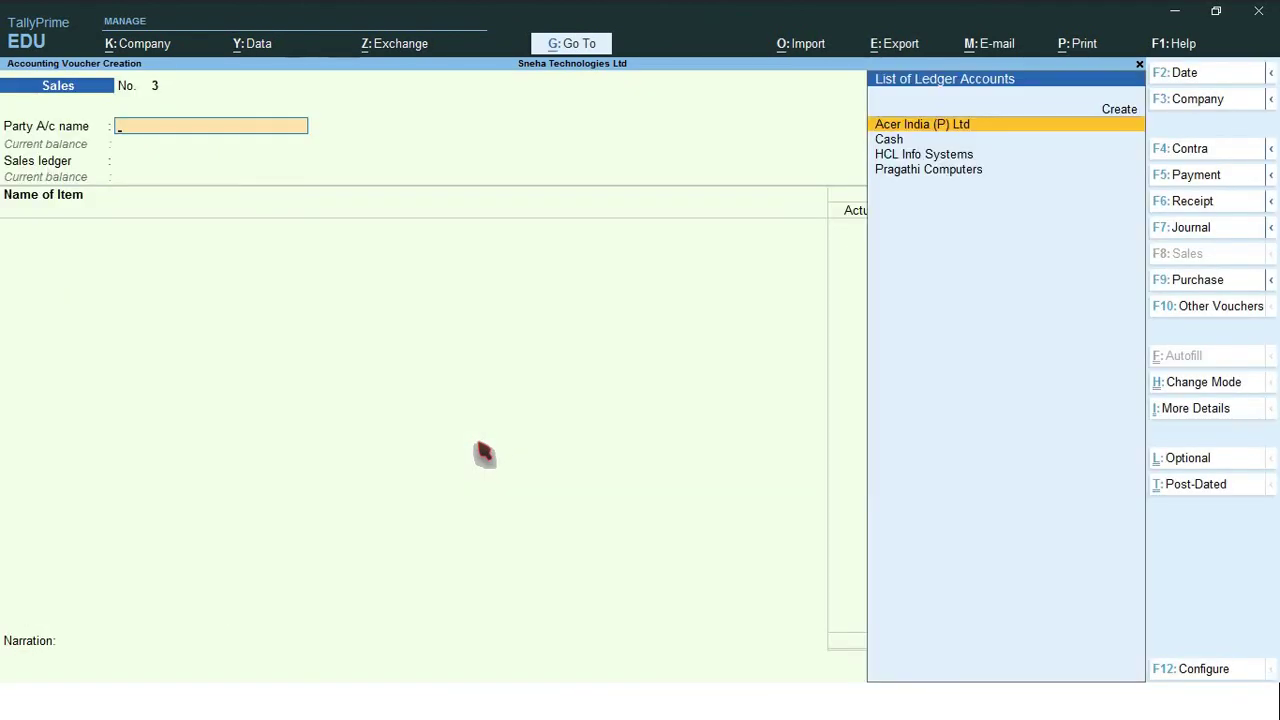
Leave voucher entry and open the Computer group in the Stock Summary to examine each item's closing quantity.
key("Escape")
key("Return")
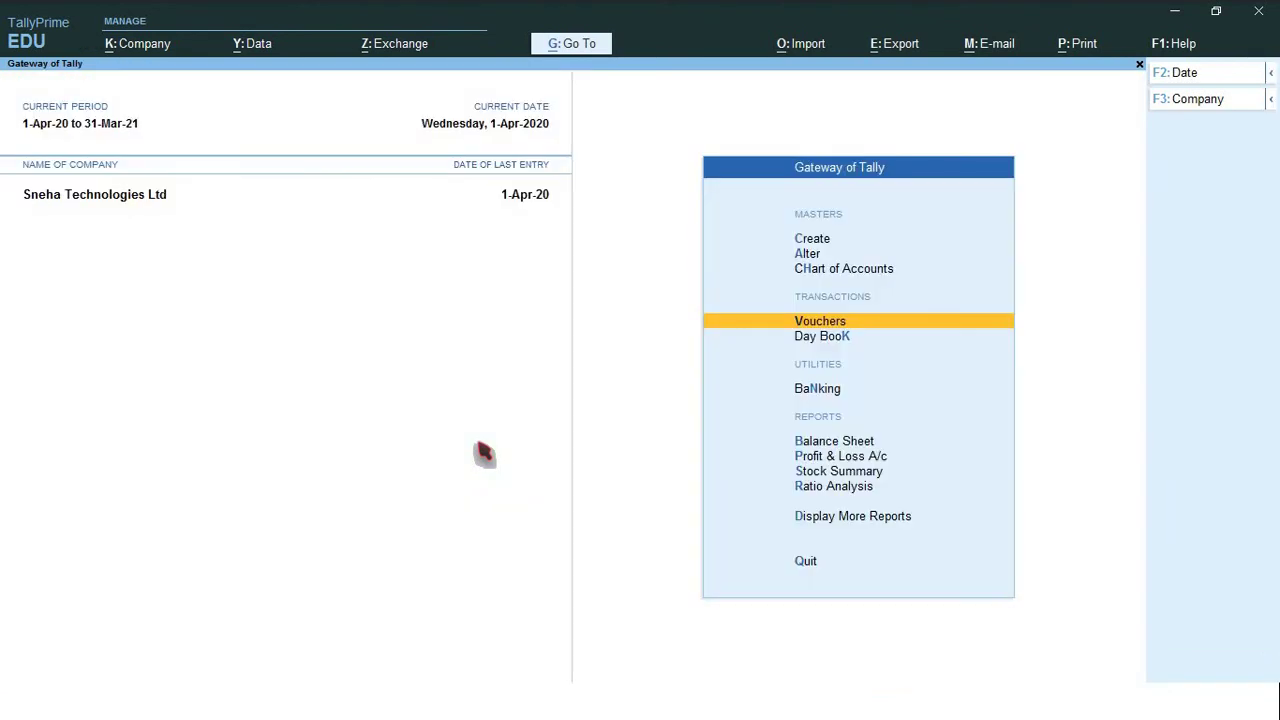
key("s")
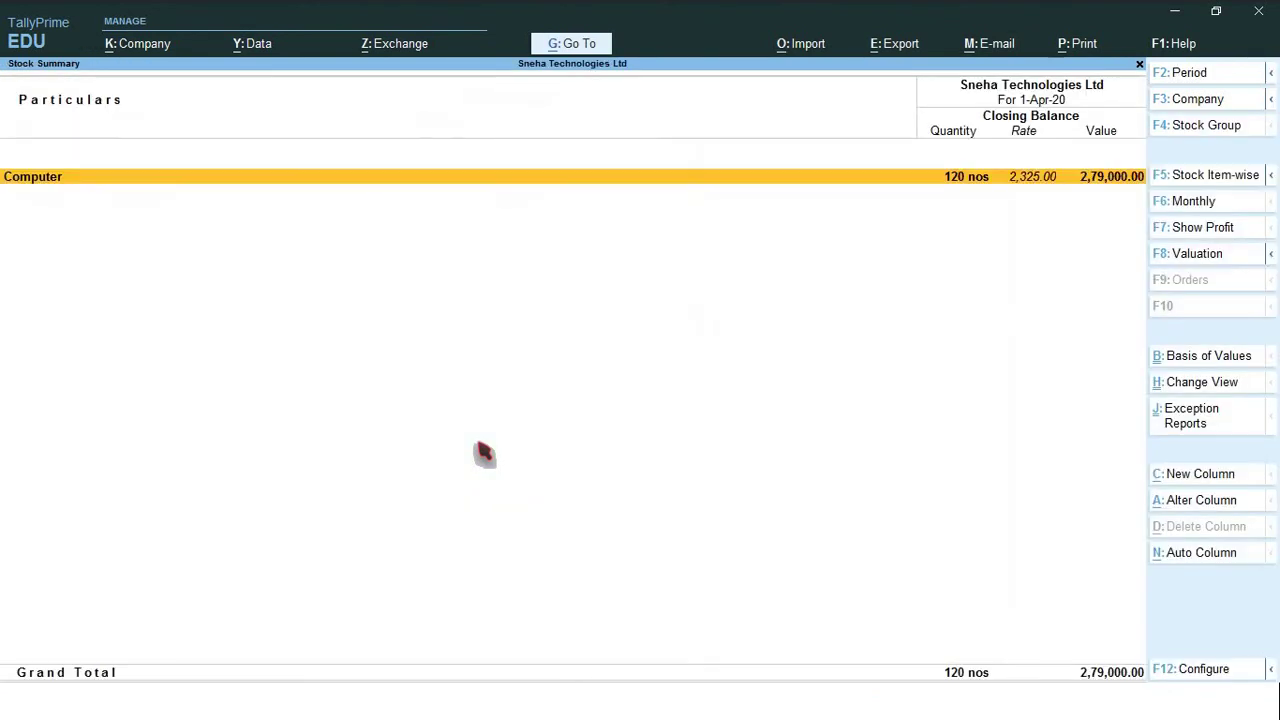
key("Return")
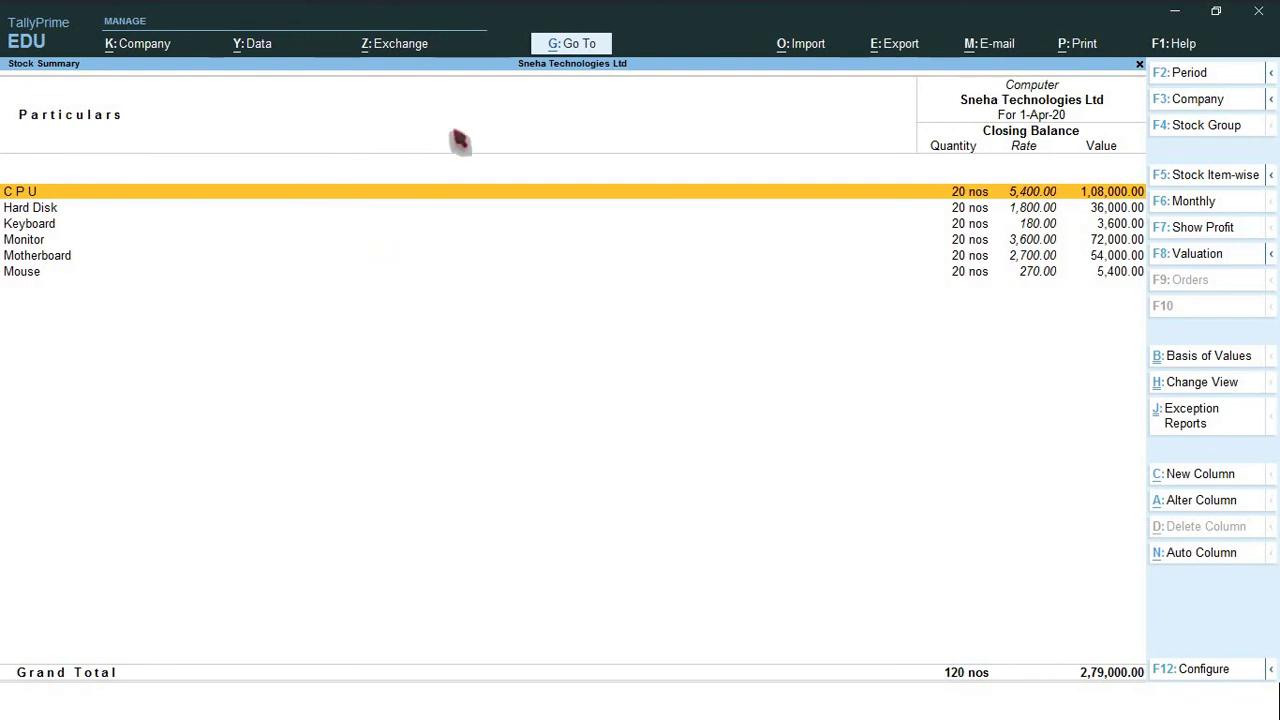